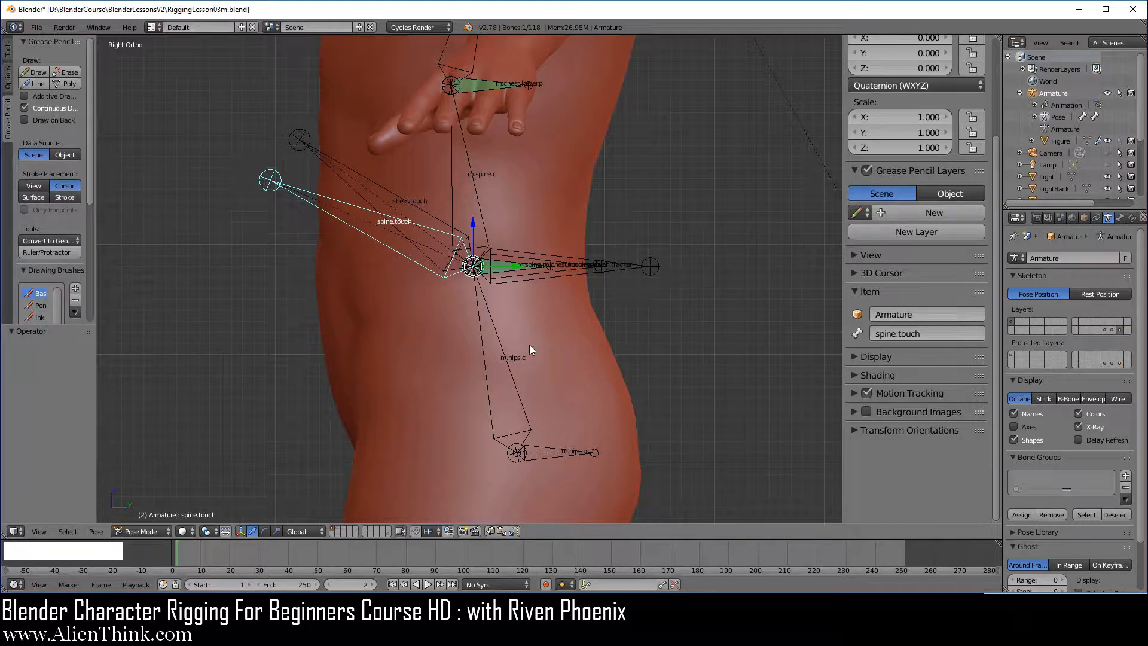
# Delete the second Copy Transforms constraint, which targets the chest touch tracker, from the m.spine.p bone.
pyautogui.scroll(1, 530, 350)
pyautogui.scroll(1, 529, 350)
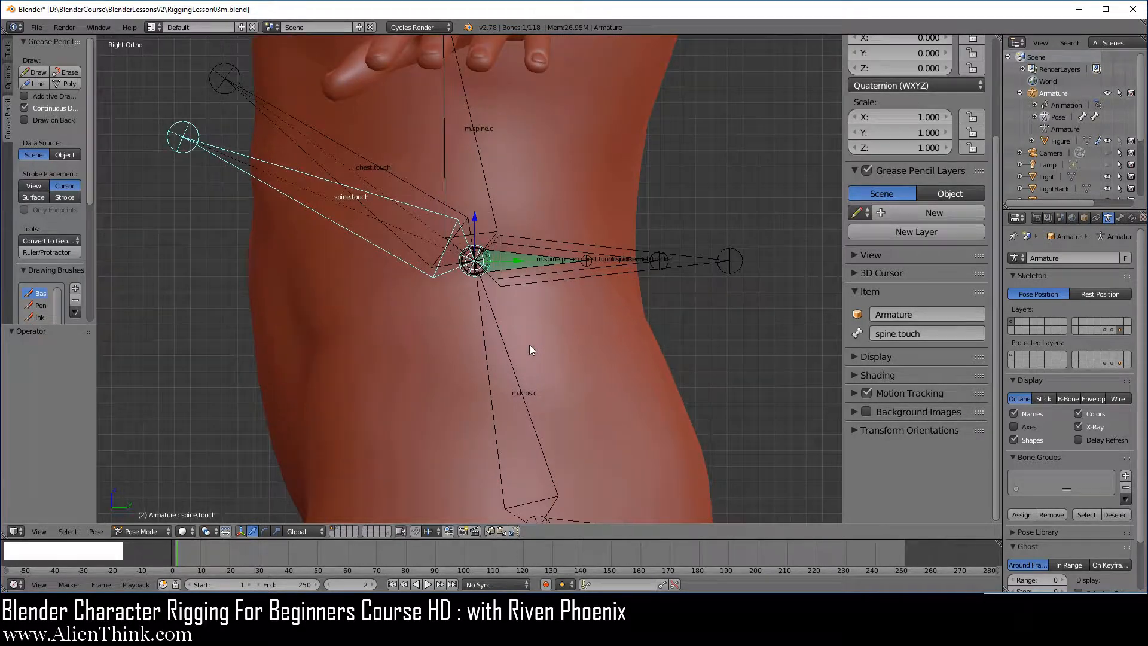
pyautogui.rightClick(546, 262)
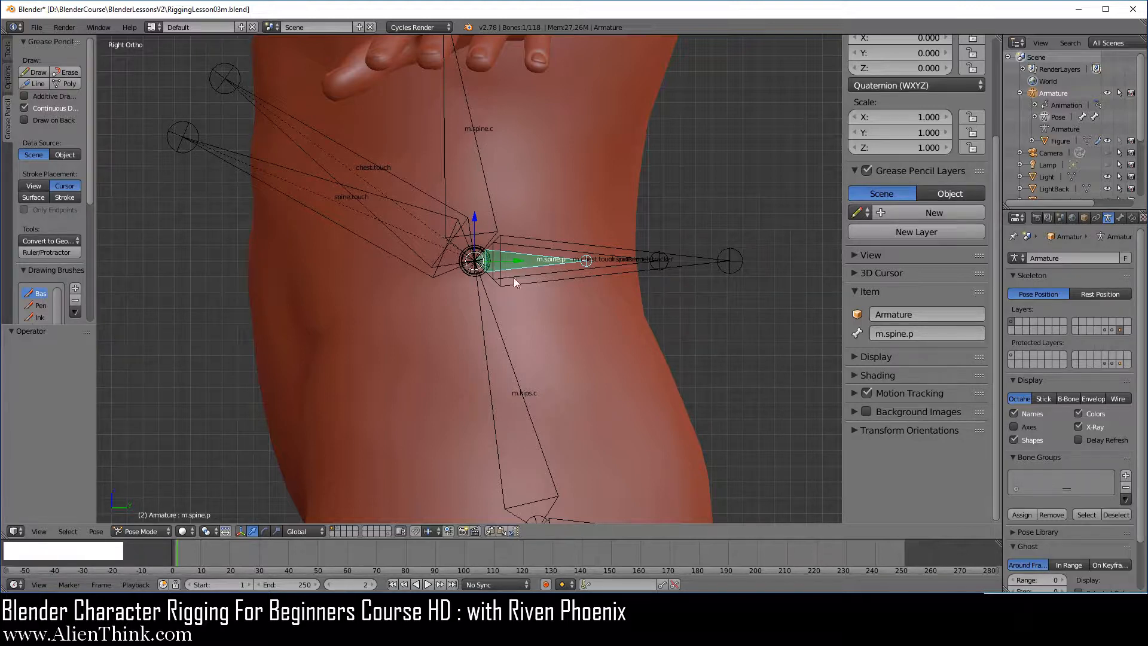
pyautogui.click(1136, 220)
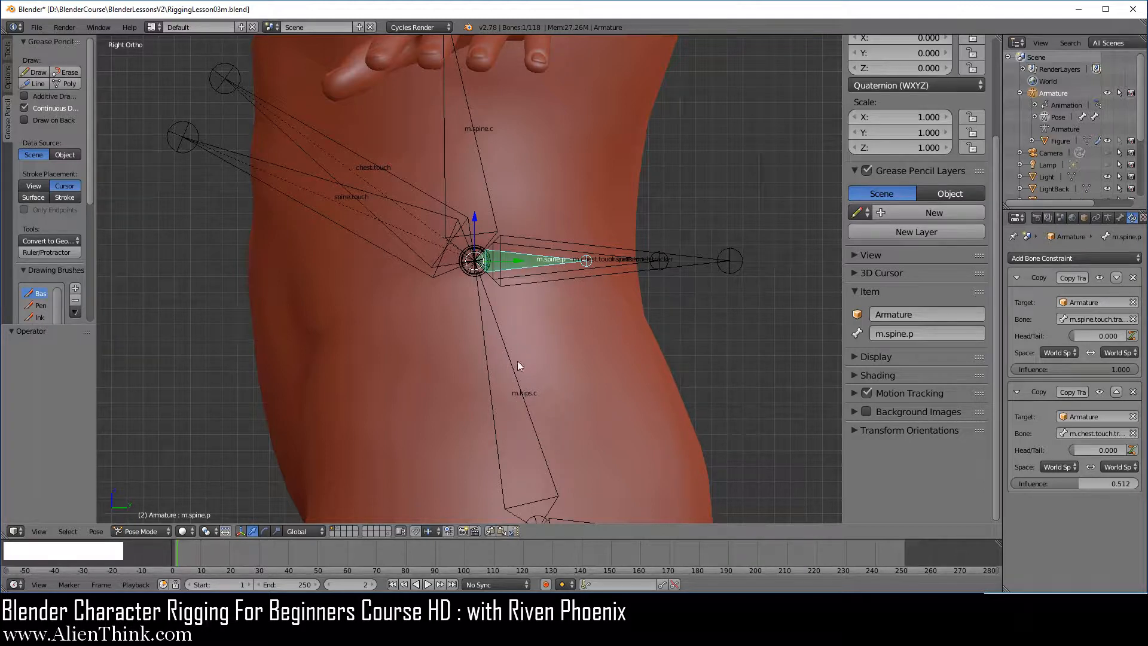
pyautogui.click(1133, 392)
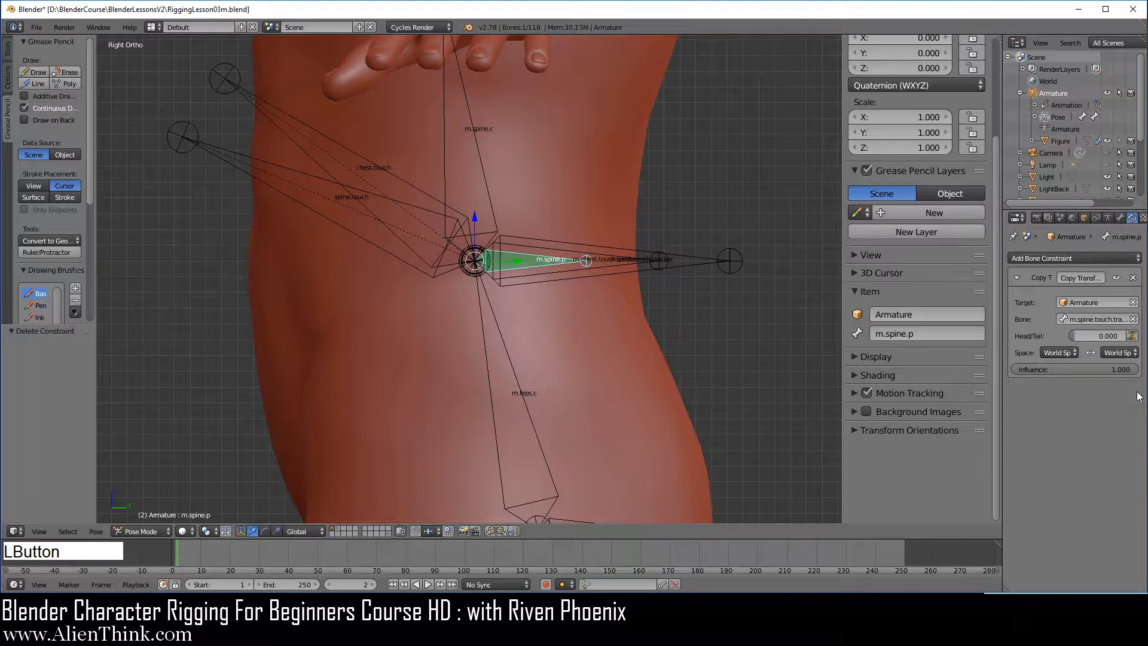
# In Edit Mode, lengthen m.spine.touch.tracker by about 0.017 and m.chest.touch.tracker by about 0.014 along Y.
pyautogui.click(154, 530)
pyautogui.click(146, 504)
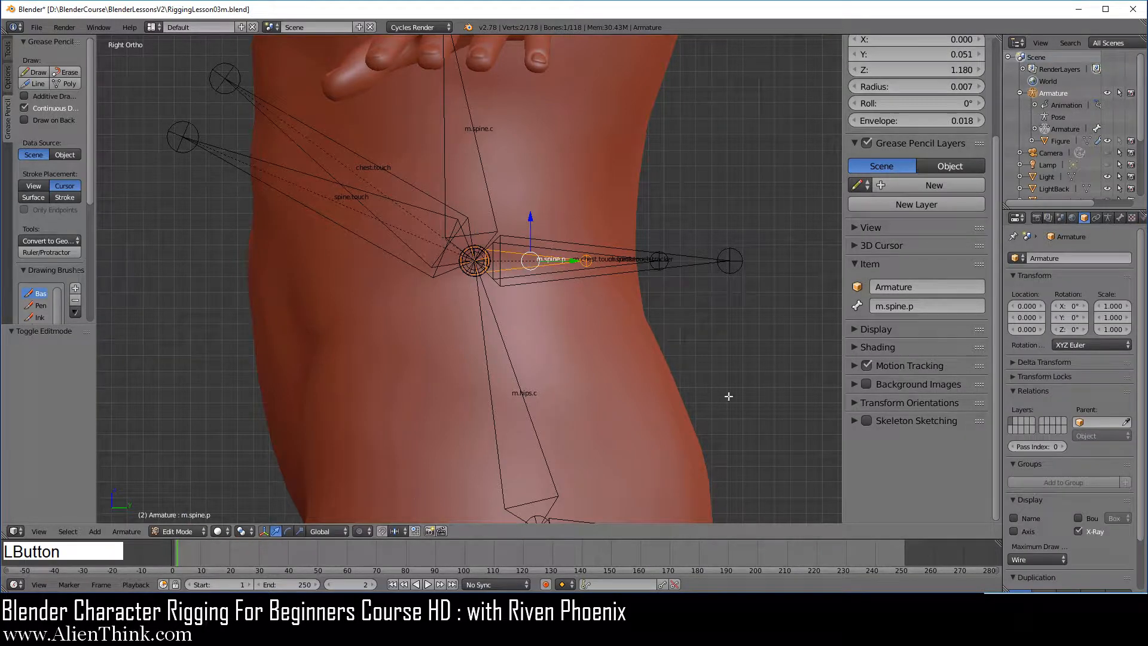
pyautogui.rightClick(726, 261)
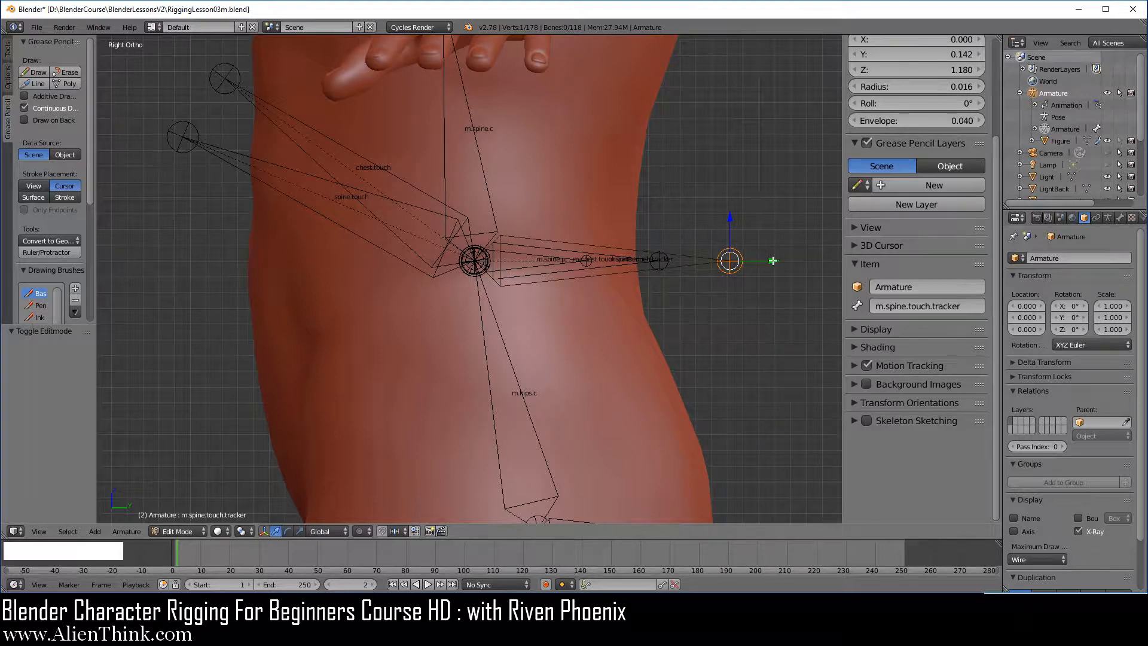
pyautogui.moveTo(770, 263); pyautogui.dragTo(799, 257)
pyautogui.rightClick(659, 261)
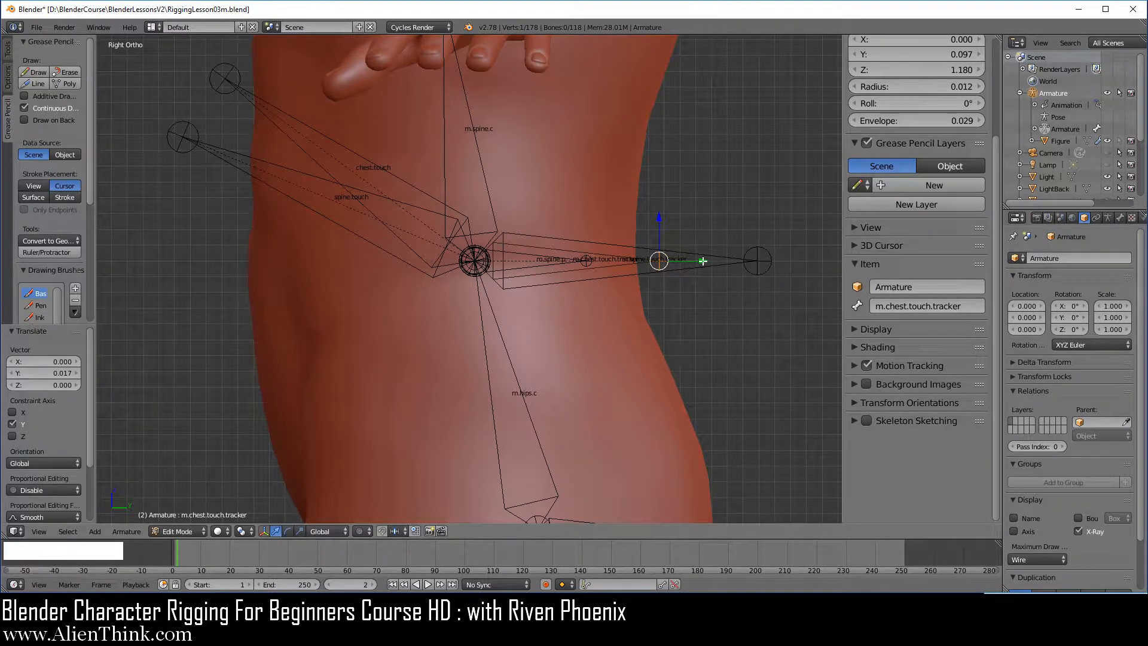
pyautogui.moveTo(703, 260); pyautogui.dragTo(725, 259)
# Extrude a new bone about 0.102 along Y from the base joint of the spine.touch bone.
pyautogui.rightClick(482, 269)
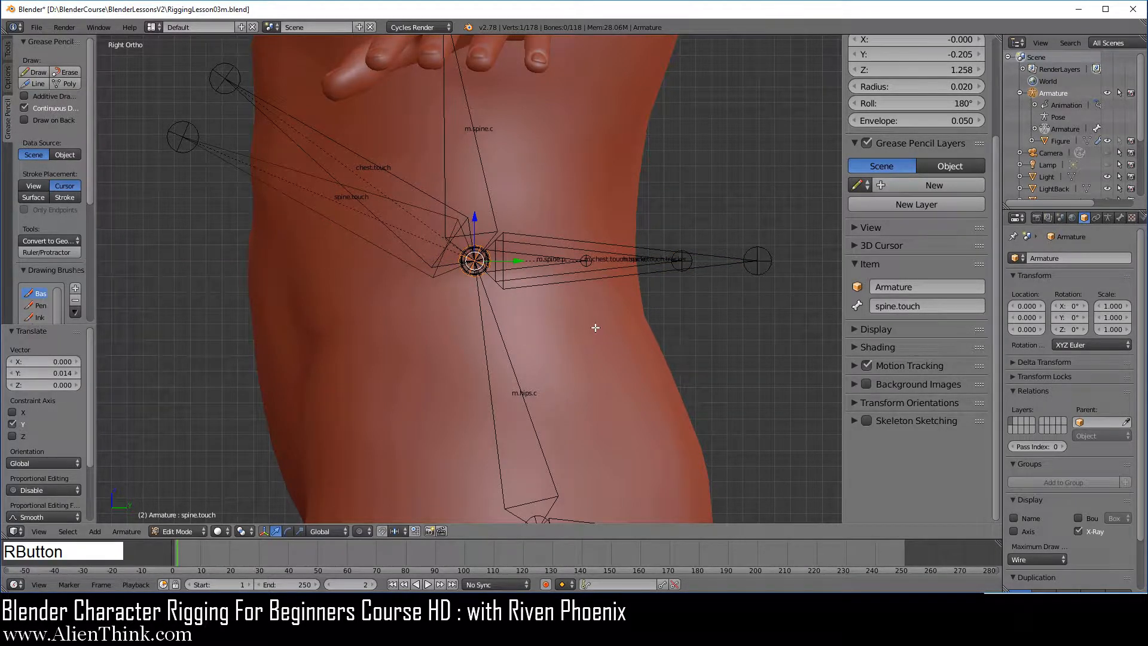
pyautogui.hotkey('shift', 'd')
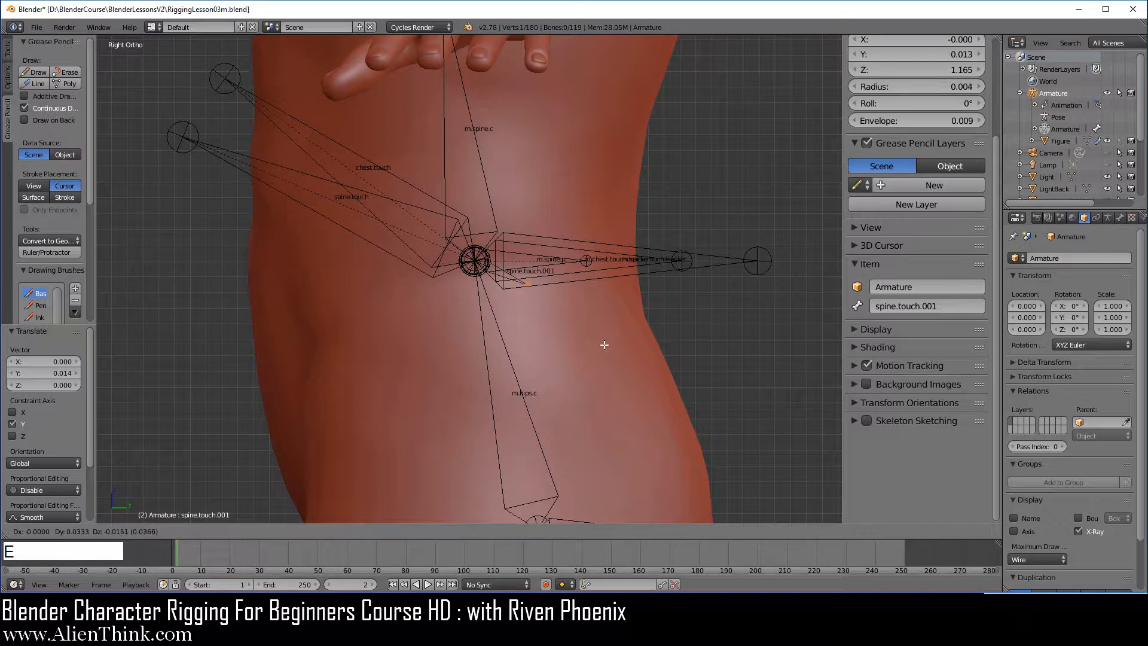
pyautogui.press('y')
pyautogui.moveTo(658, 345); pyautogui.dragTo(713, 343)
pyautogui.click(712, 342)
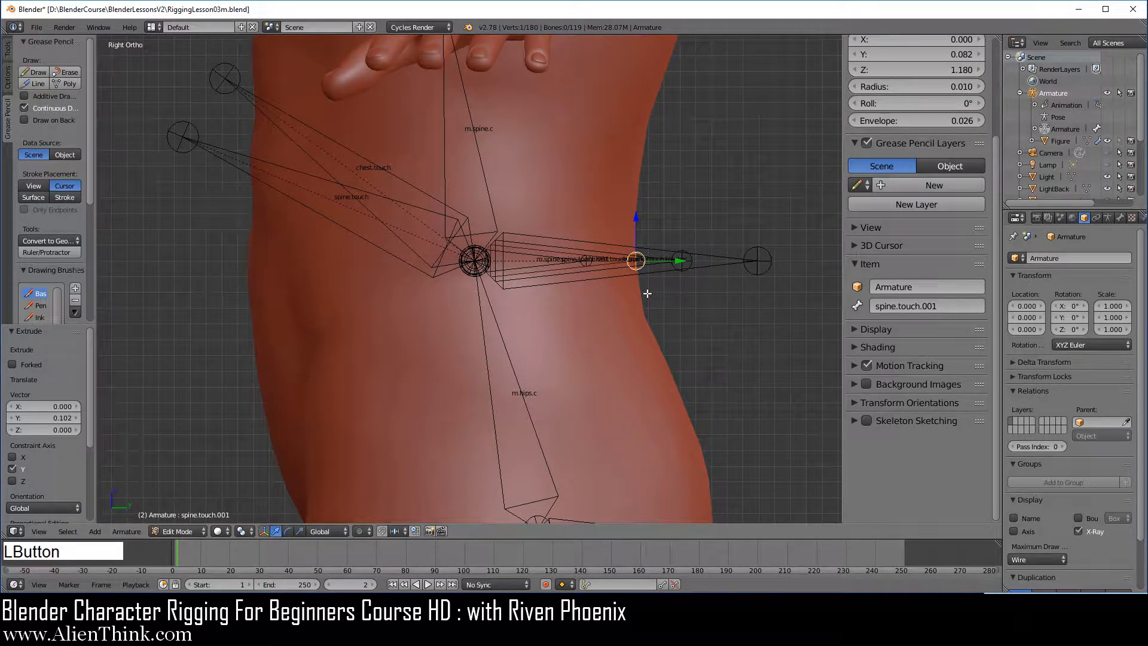
# Turn off Deform for the newly extruded bone.
pyautogui.scroll(2, 647, 294)
pyautogui.keyDown('shift'); pyautogui.moveTo(648, 293); pyautogui.dragTo(553, 355, button='middle'); pyautogui.keyUp('shift')
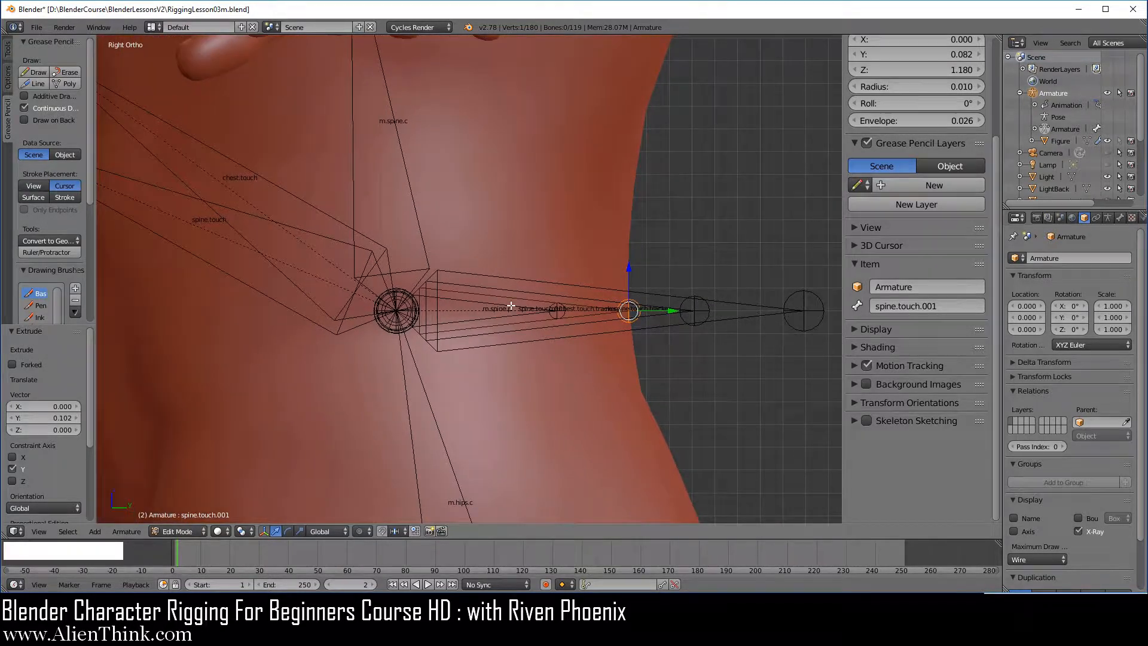
pyautogui.rightClick(590, 315)
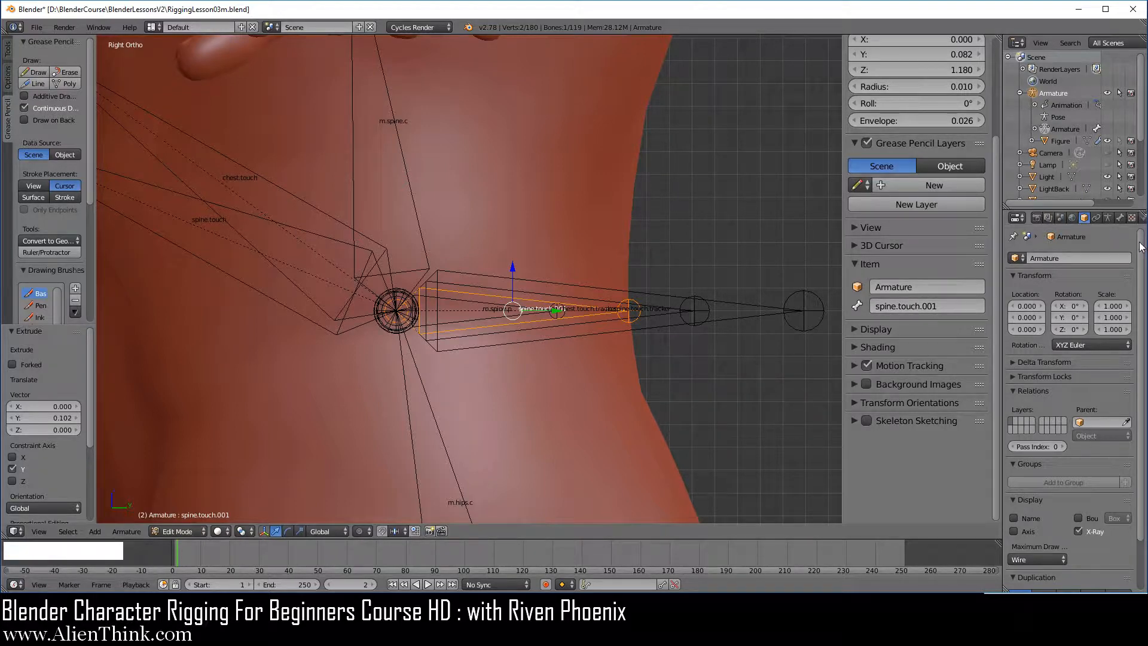
pyautogui.click(1121, 219)
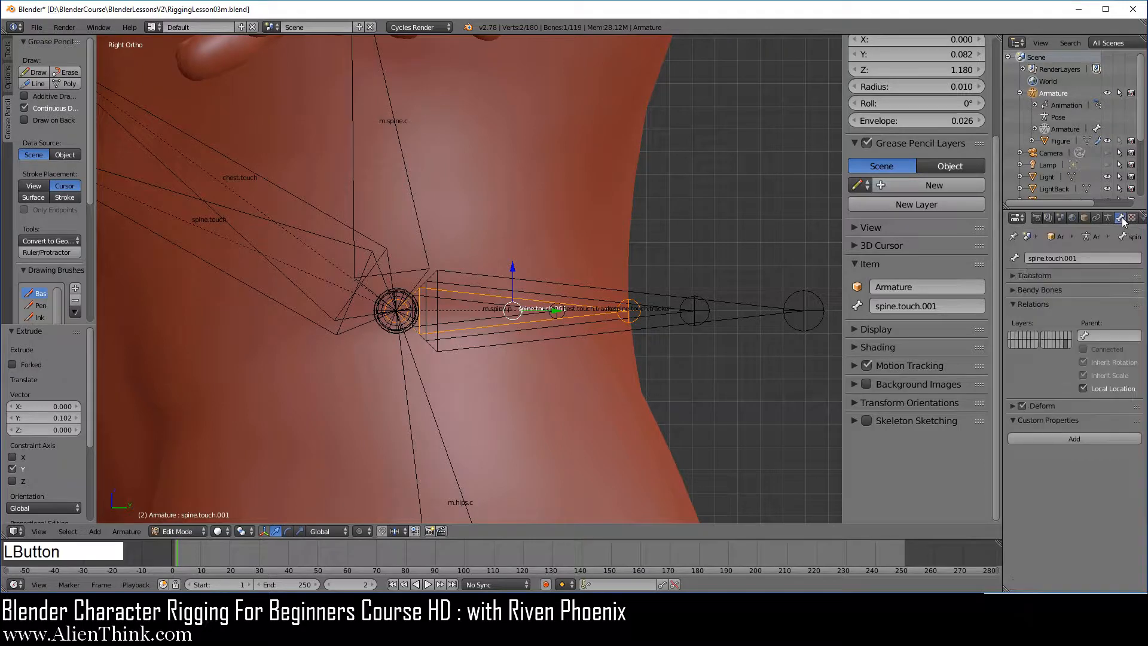
pyautogui.click(1023, 406)
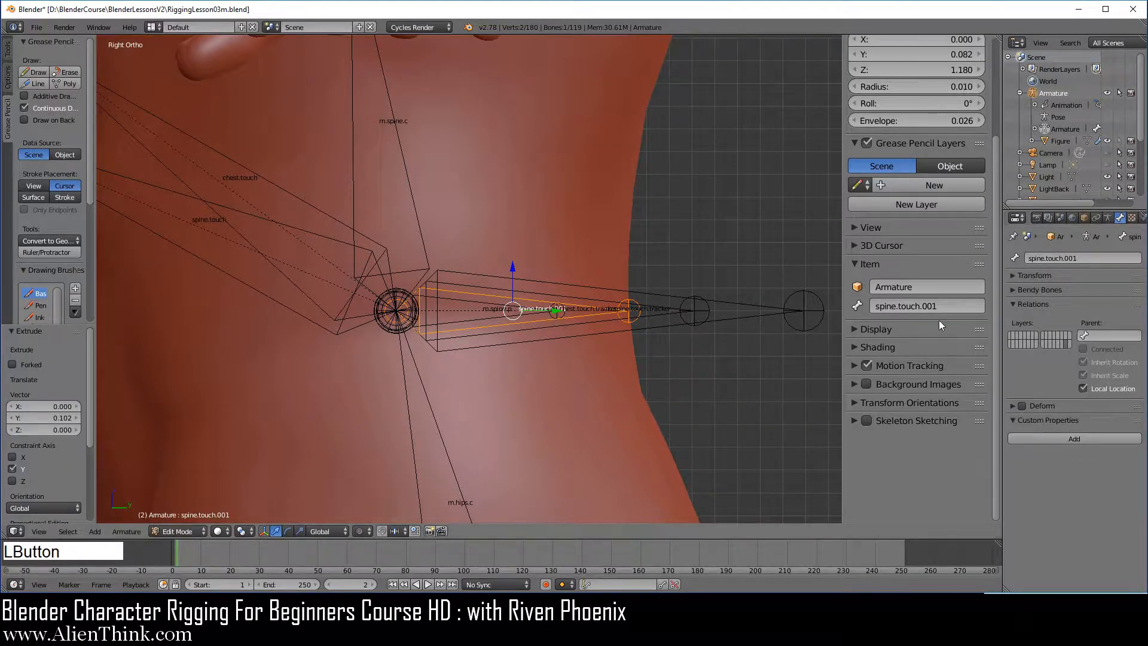
# Rename the extruded bone as m.spine.touch.p.
pyautogui.click(949, 306)
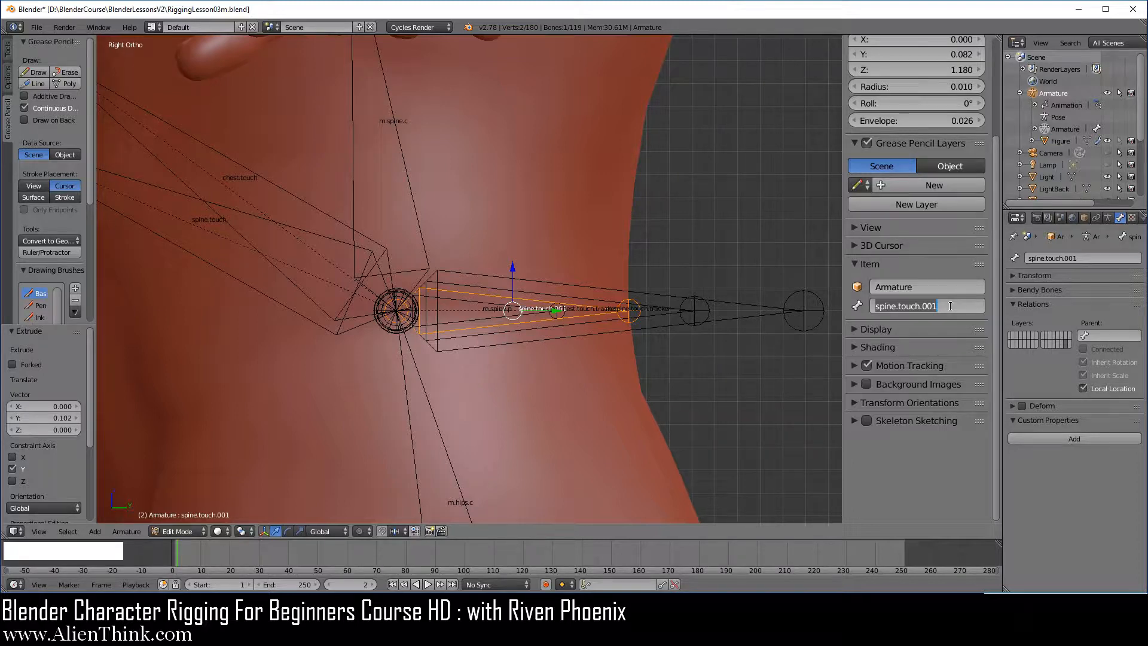
pyautogui.write('m.spin')
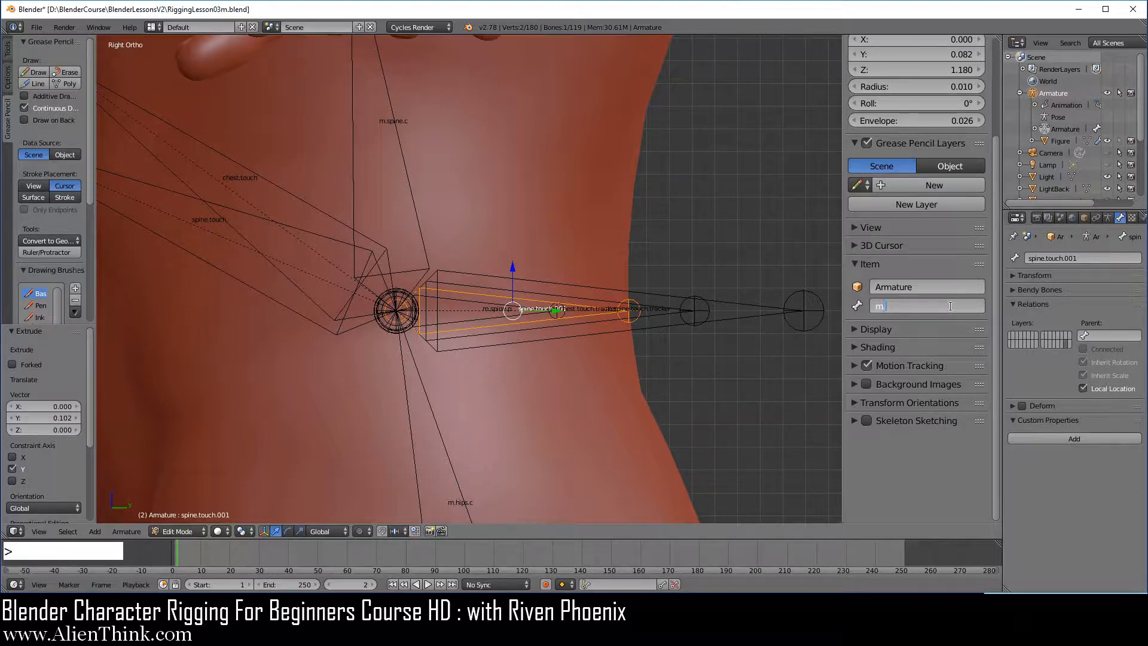
pyautogui.write('e.touch.p')
pyautogui.press('KP_Enter')
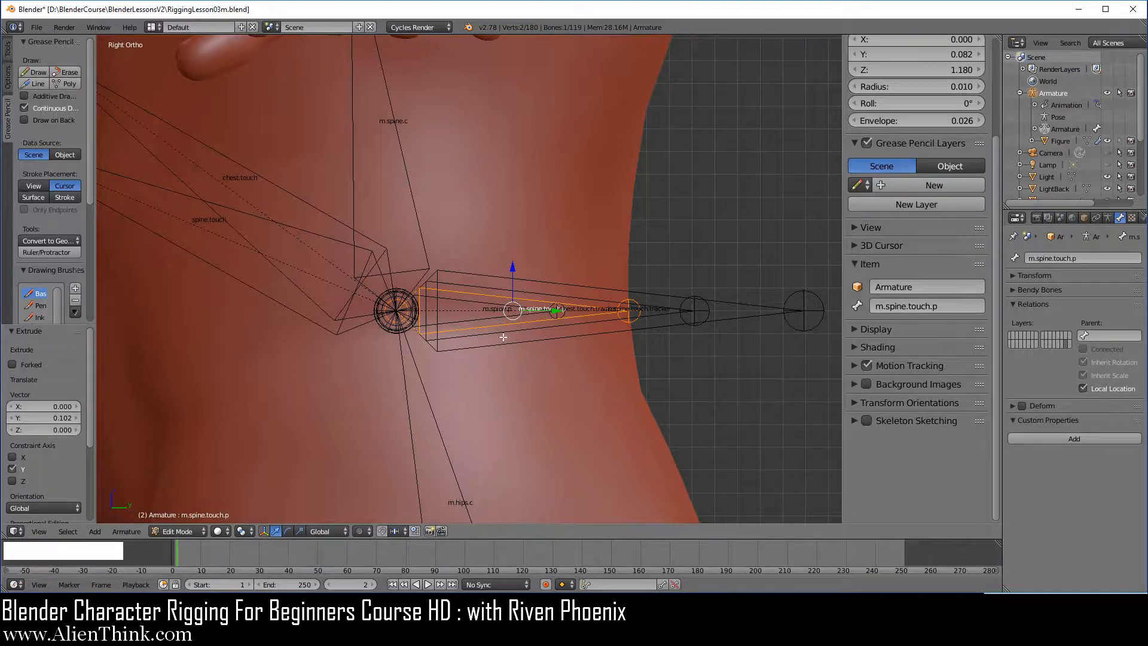
# Parent the spine.touch bone to m.spine.touch.p with Keep Offset.
pyautogui.rightClick(296, 315)
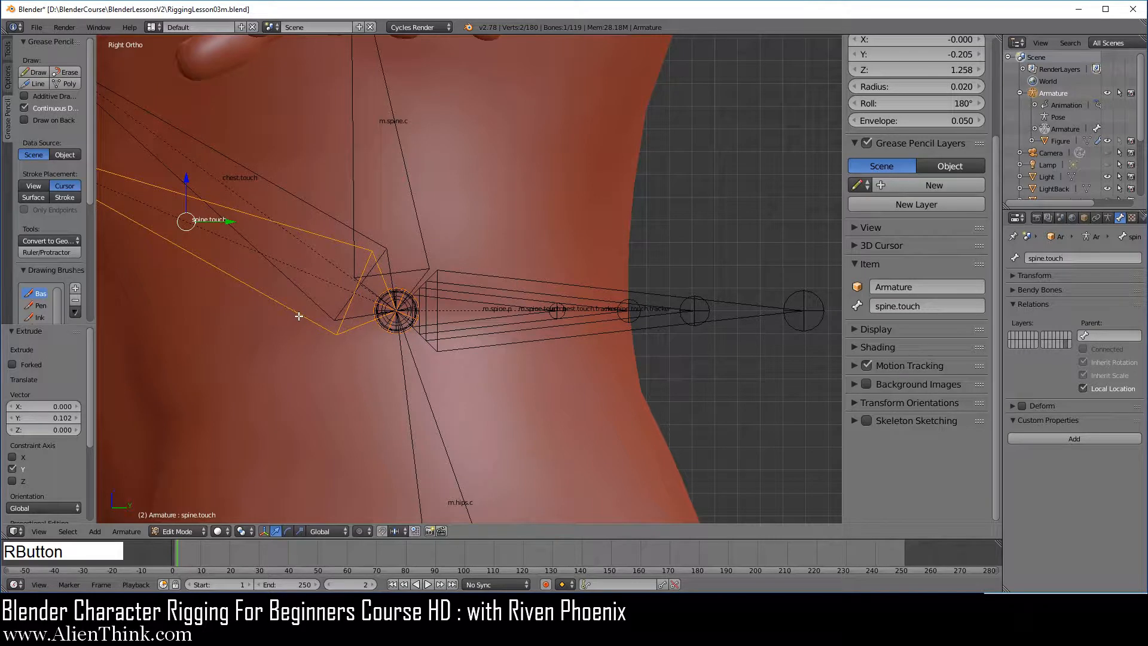
pyautogui.keyDown('shift'); pyautogui.rightClick(496, 325); pyautogui.keyUp('shift')
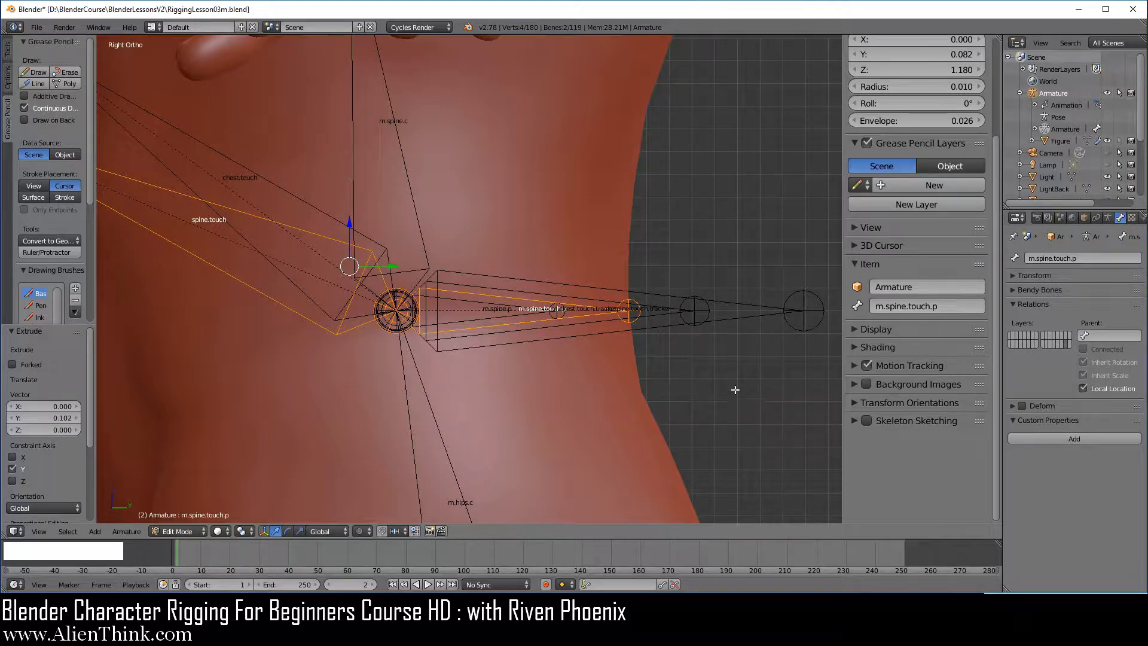
pyautogui.hotkey('ctrl', 'p')
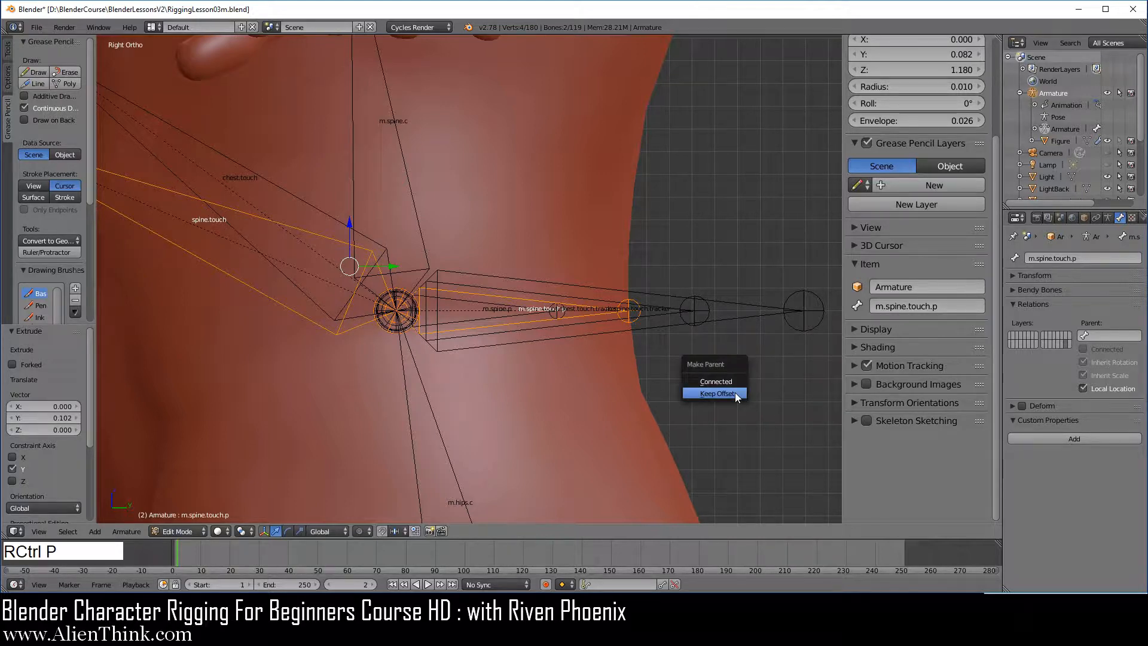
pyautogui.click(717, 393)
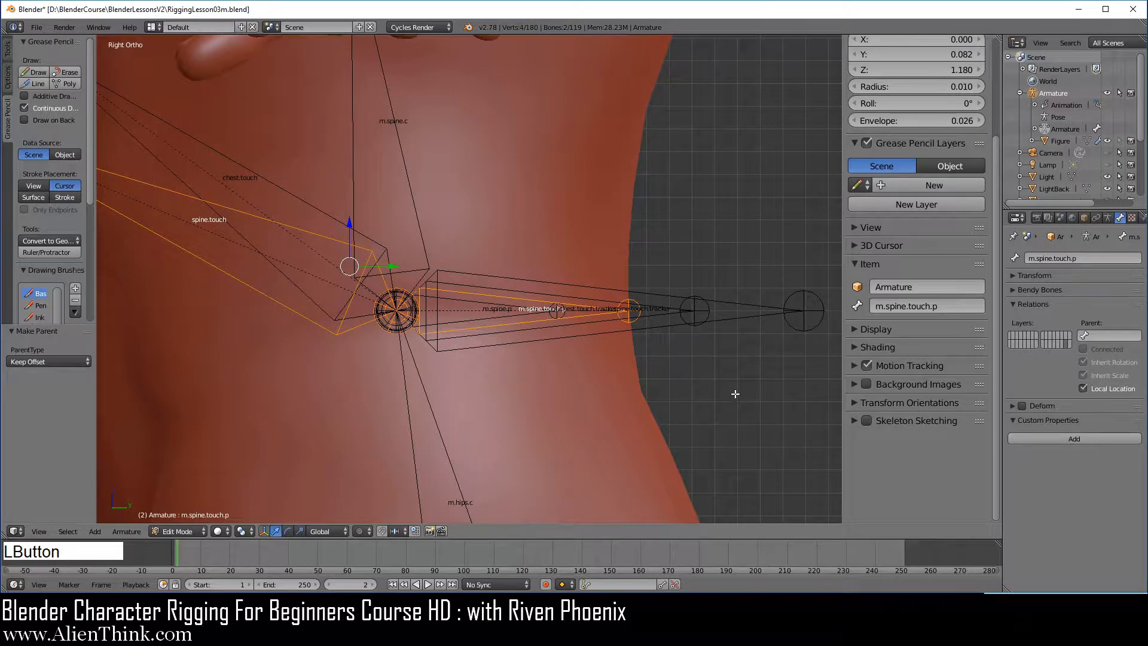
# Return to Pose Mode and test the spine.touch bone with a trial rotation, cancelling it.
pyautogui.click(191, 531)
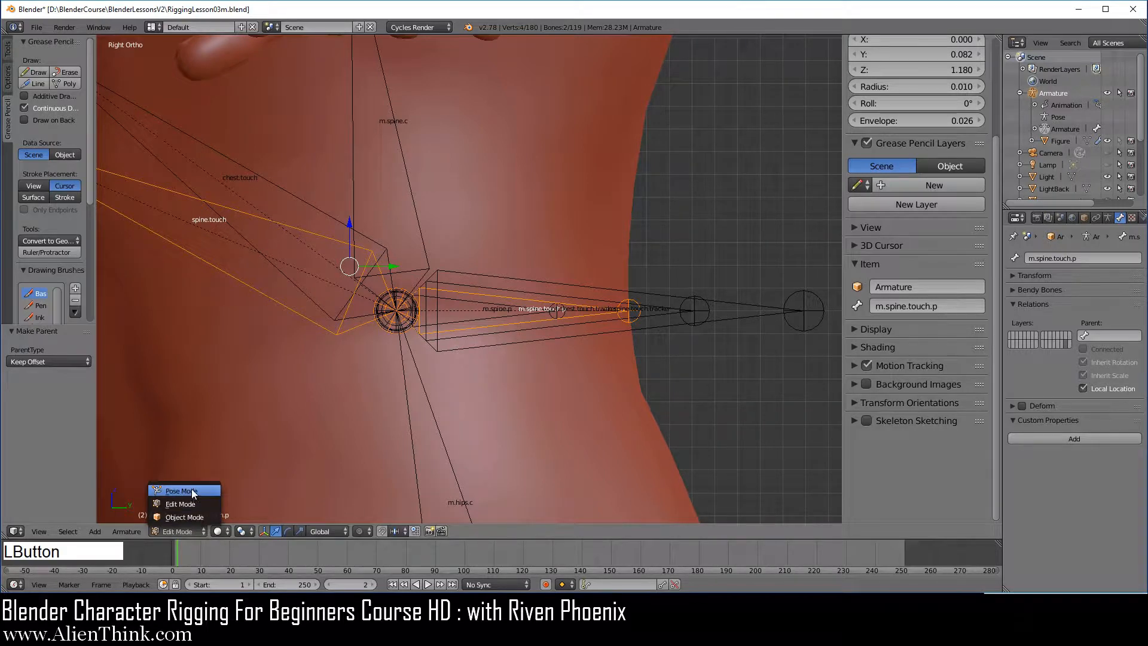
pyautogui.click(181, 491)
pyautogui.scroll(-1, 545, 380)
pyautogui.keyDown('shift'); pyautogui.moveTo(546, 377); pyautogui.dragTo(324, 253, button='middle'); pyautogui.keyUp('shift')
pyautogui.rightClick(317, 258)
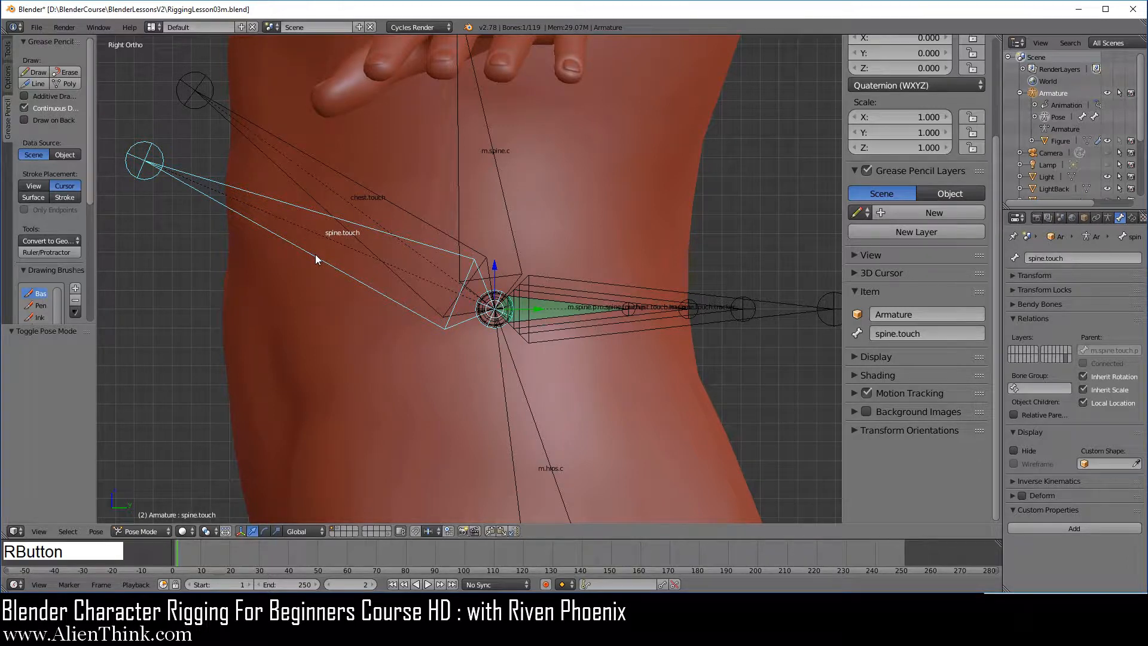
pyautogui.press('r')
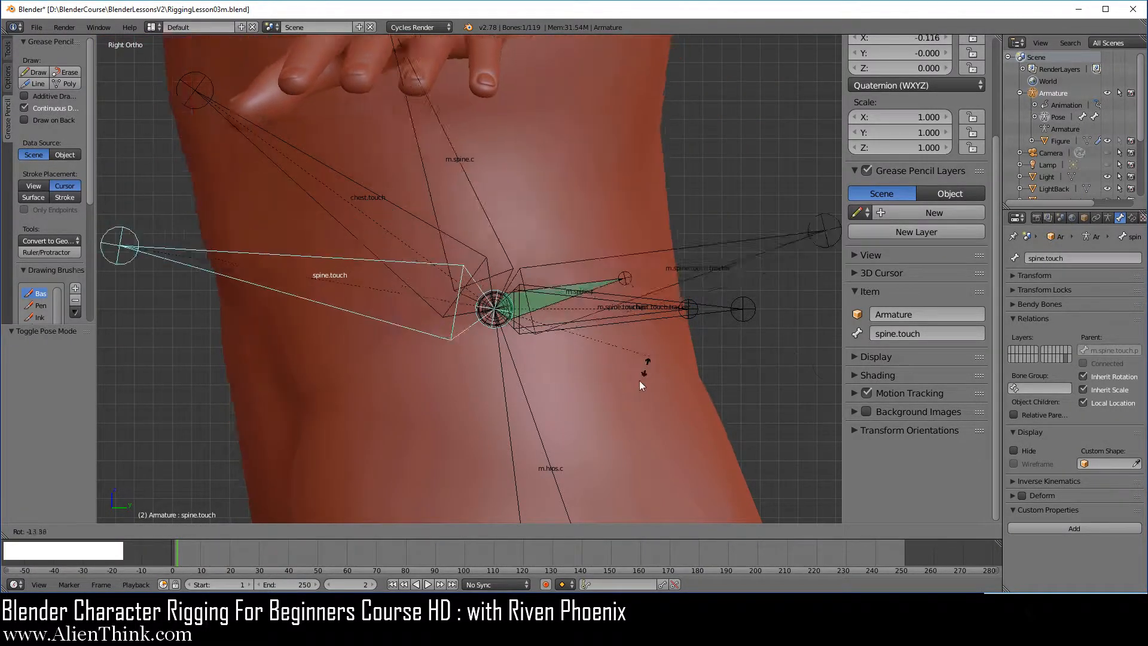
pyautogui.rightClick(636, 372)
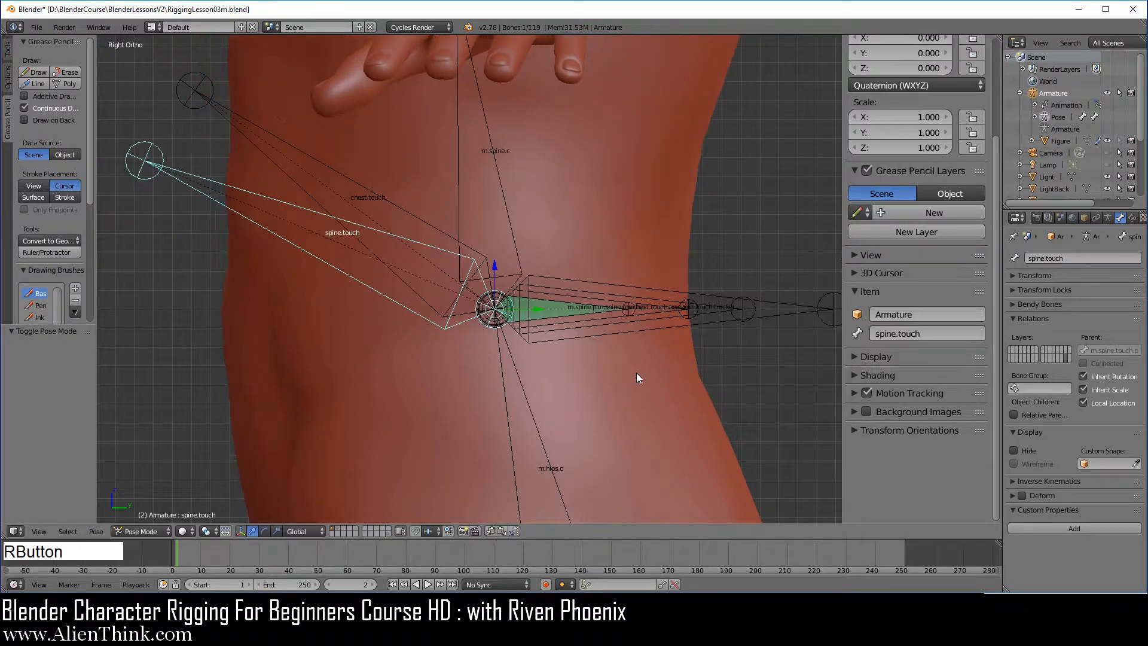
# Test the chest.touch bone with a trial rotation and cancel it.
pyautogui.rightClick(388, 203)
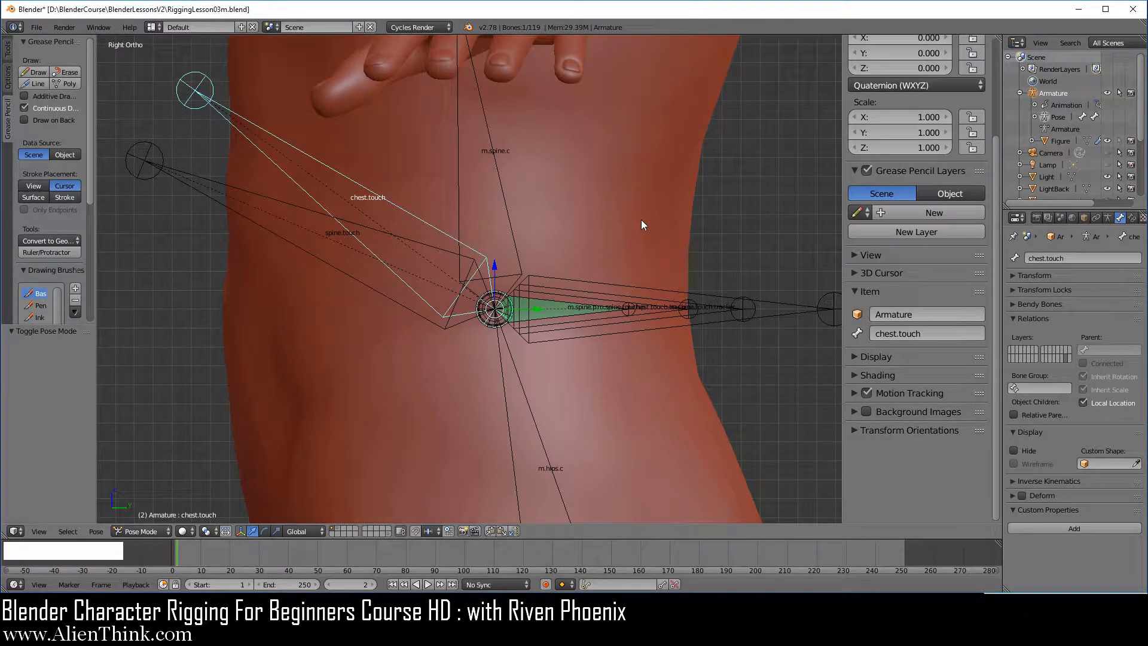
pyautogui.press('r')
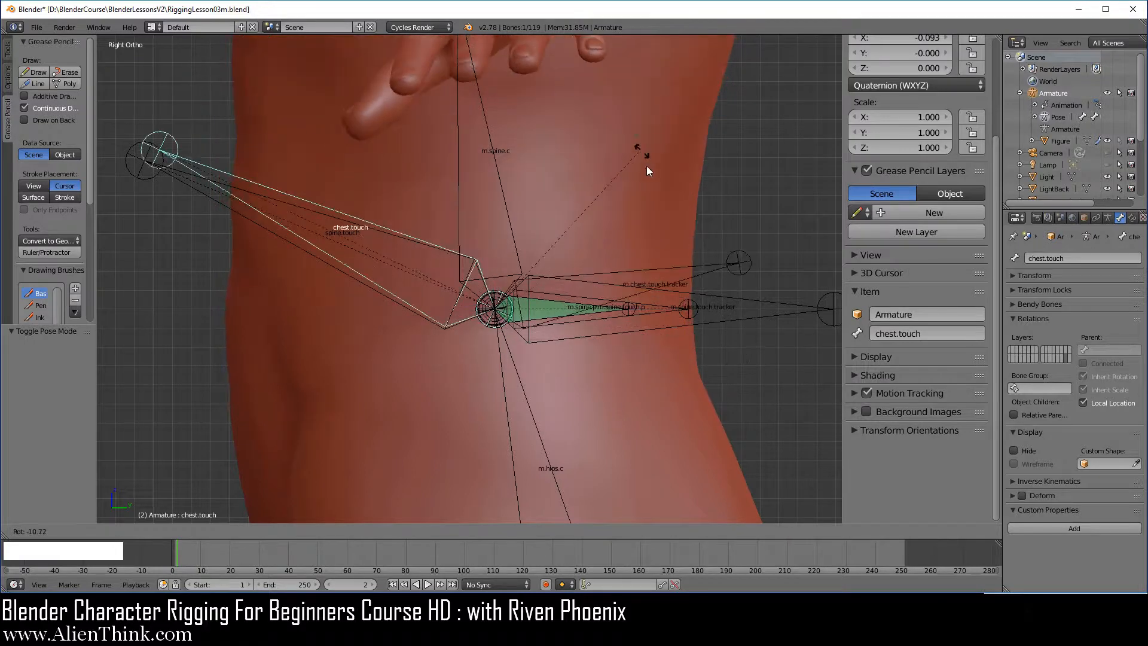
pyautogui.rightClick(604, 174)
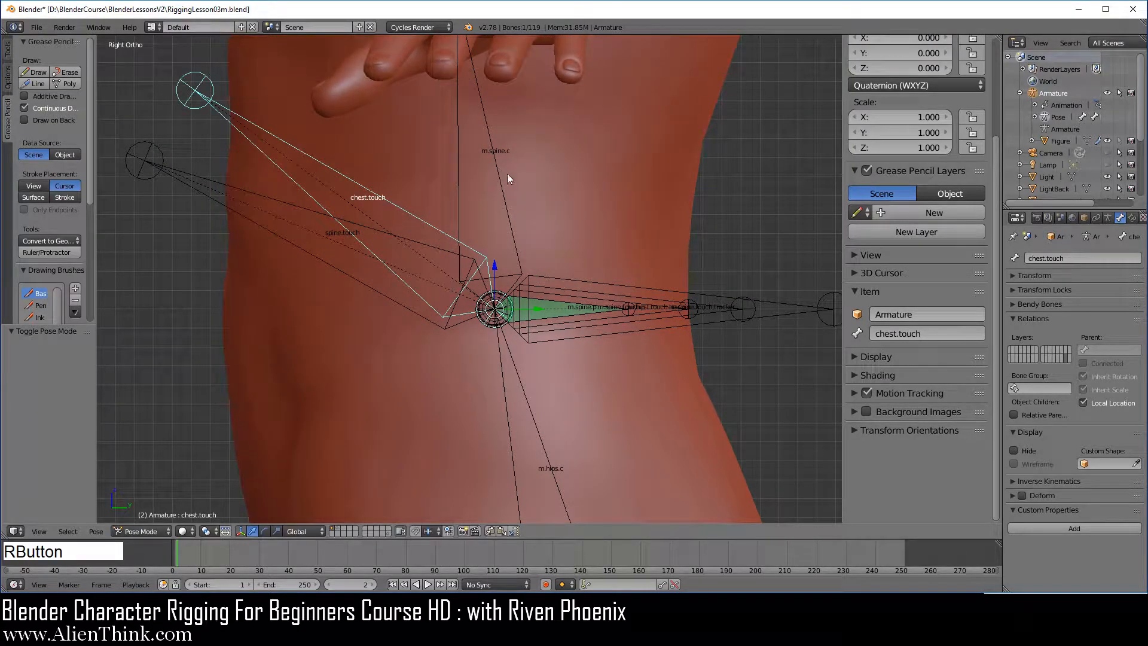
# Add a Copy Transforms constraint to m.spine.touch.p with m.chest.touch.tracker as its target.
pyautogui.scroll(1, 598, 371)
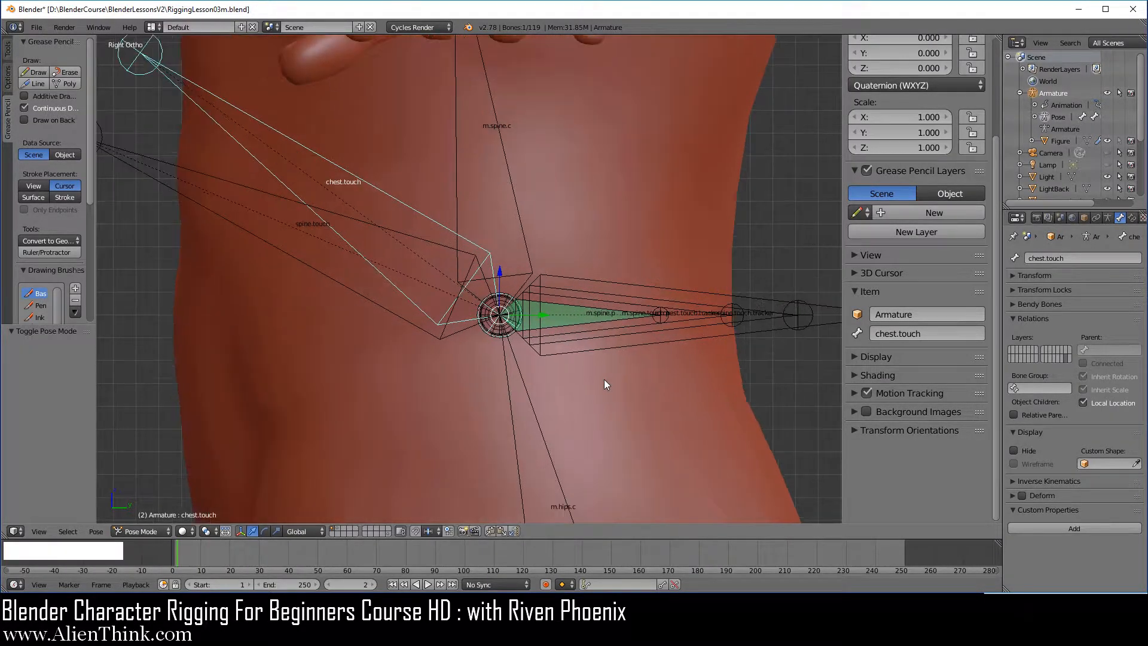
pyautogui.keyDown('shift'); pyautogui.moveTo(684, 376); pyautogui.dragTo(551, 316, button='middle'); pyautogui.keyUp('shift')
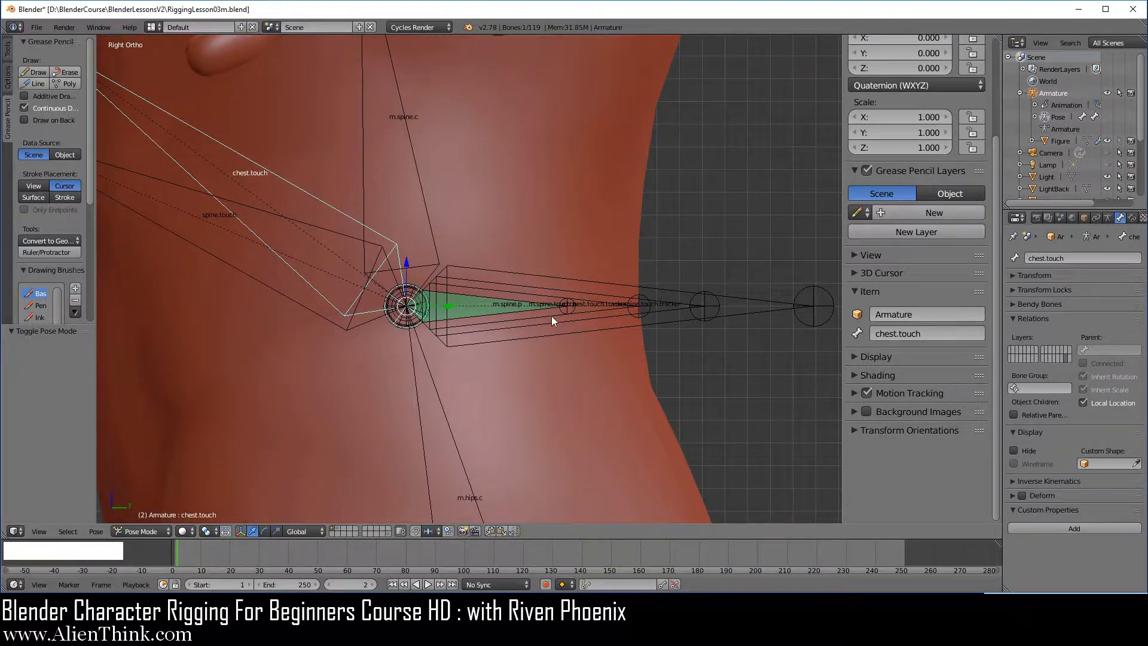
pyautogui.rightClick(550, 314)
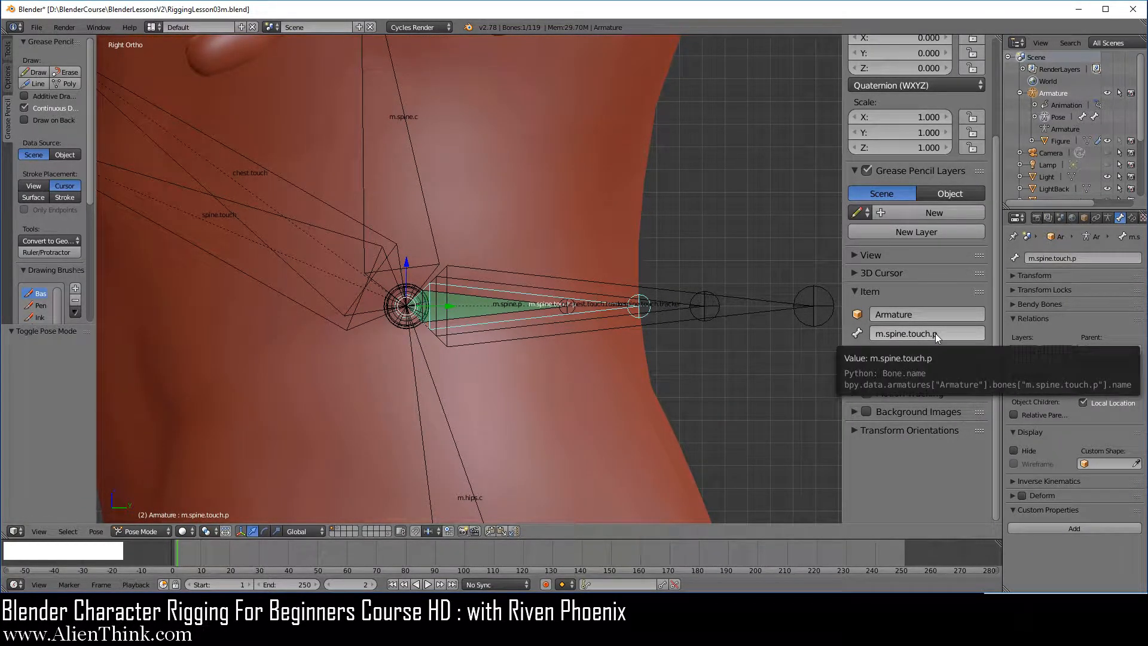
pyautogui.rightClick(588, 324)
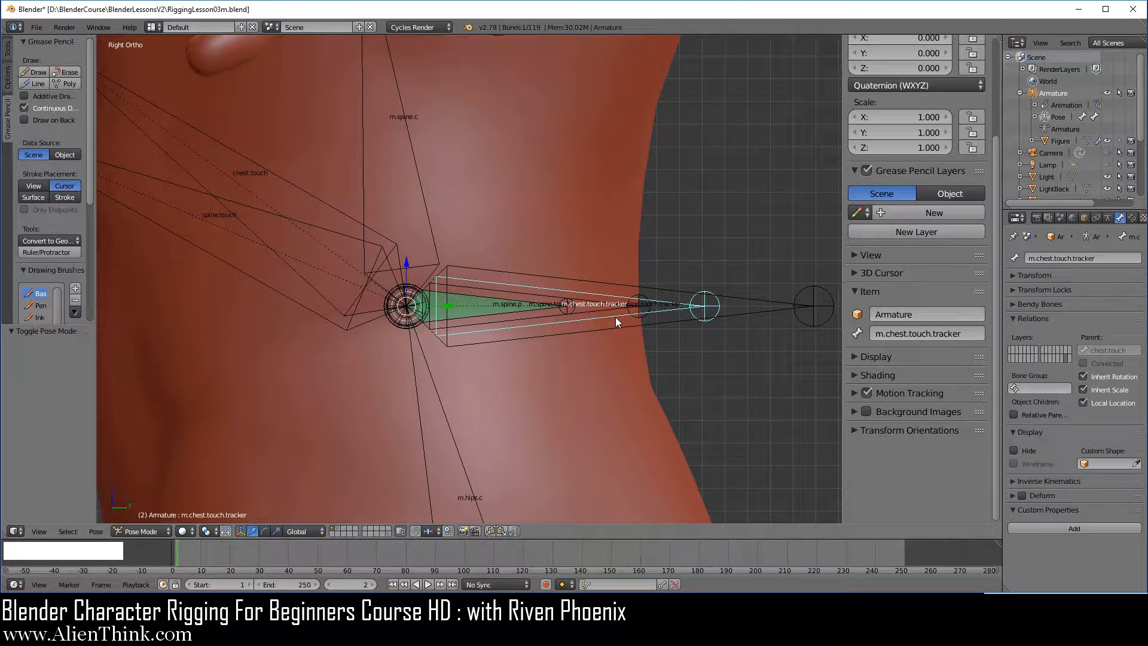
pyautogui.press('shift')
pyautogui.keyDown('shift'); pyautogui.rightClick(589, 316); pyautogui.keyUp('shift')
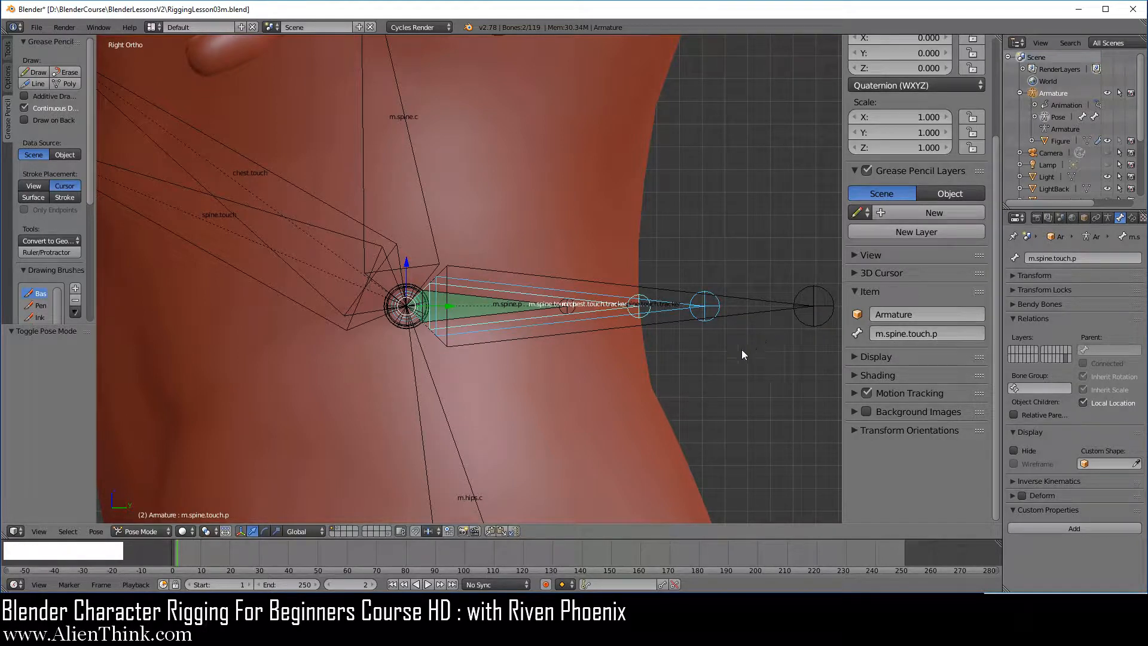
pyautogui.hotkey('ctrl', 'shift', 'c')
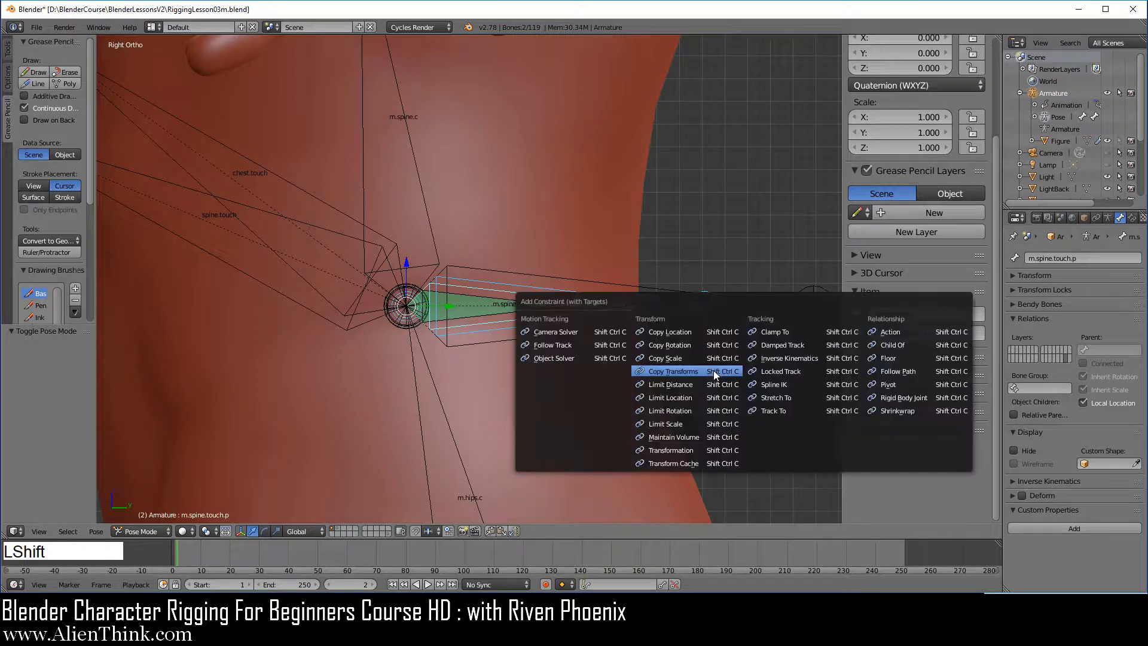
pyautogui.click(673, 371)
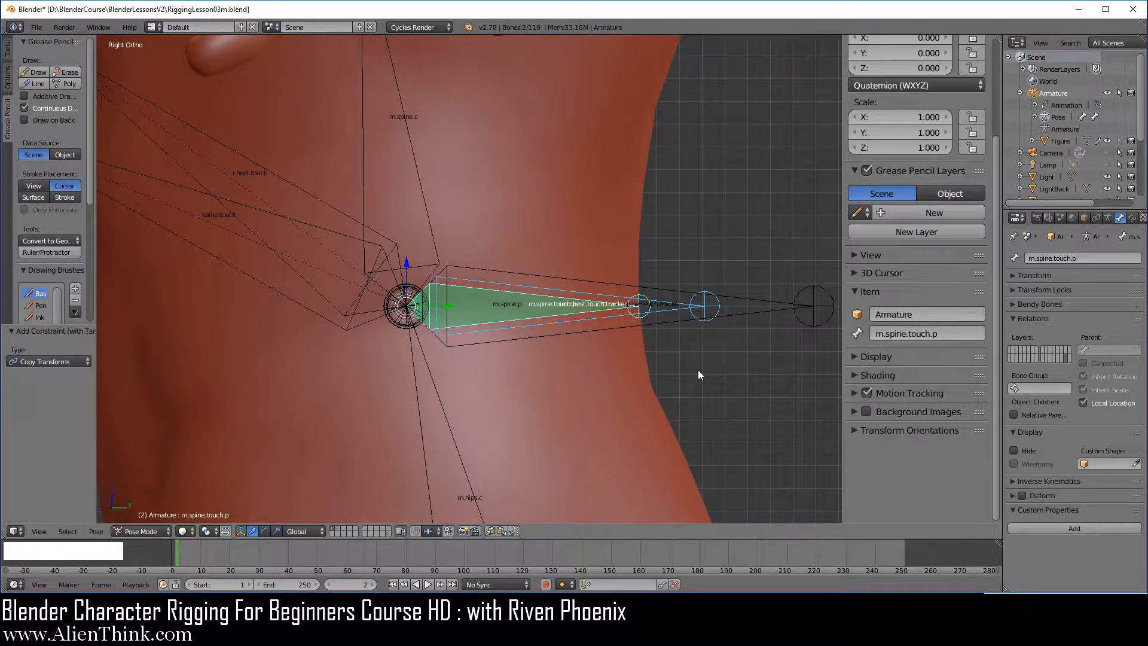
# Set the influence of m.spine.touch.p's Copy Transforms constraint to about 0.488.
pyautogui.click(1134, 219)
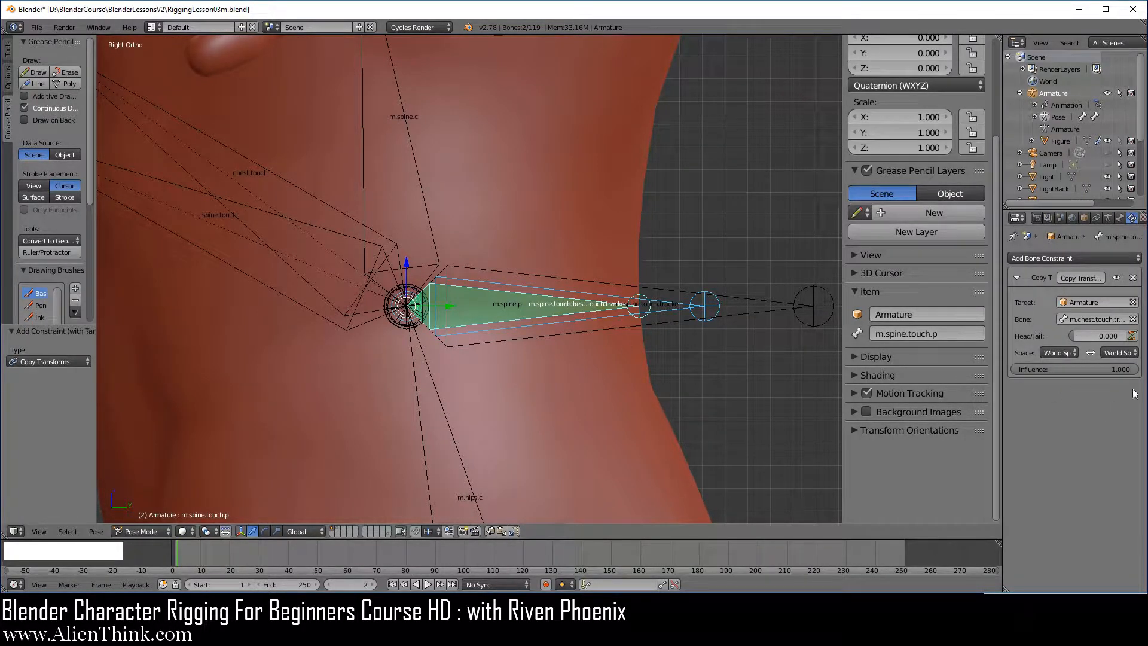
pyautogui.moveTo(1138, 369); pyautogui.dragTo(1085, 369)
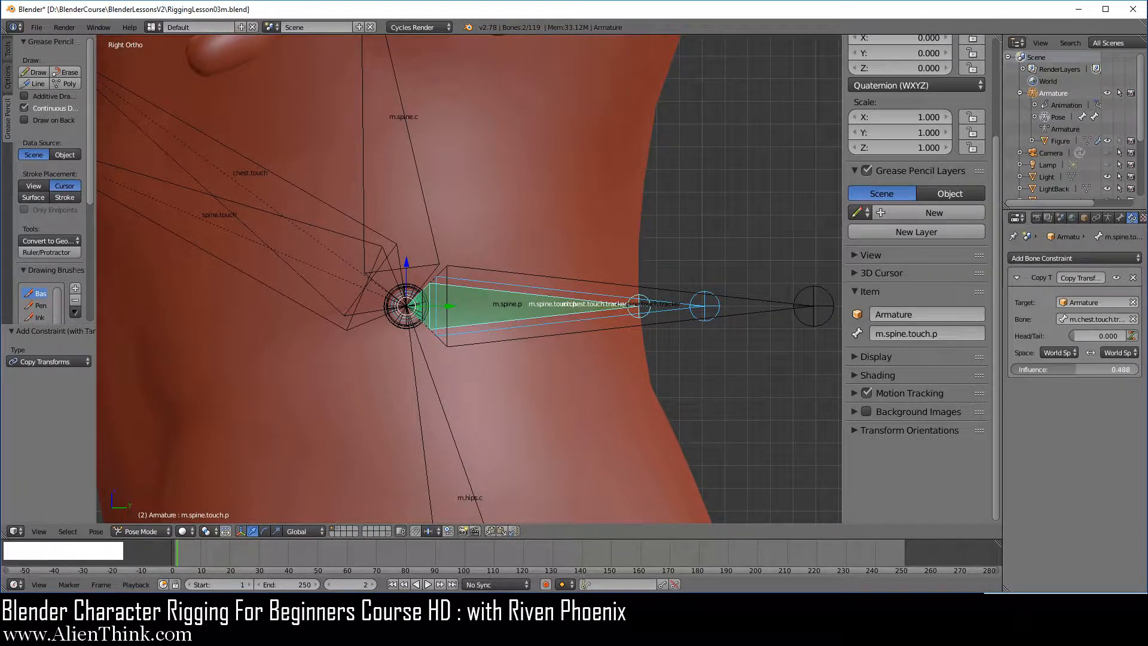
# Rotate the chest.touch bone by about 25.8° to test the reduced constraint influence.
pyautogui.scroll(-2, 628, 390)
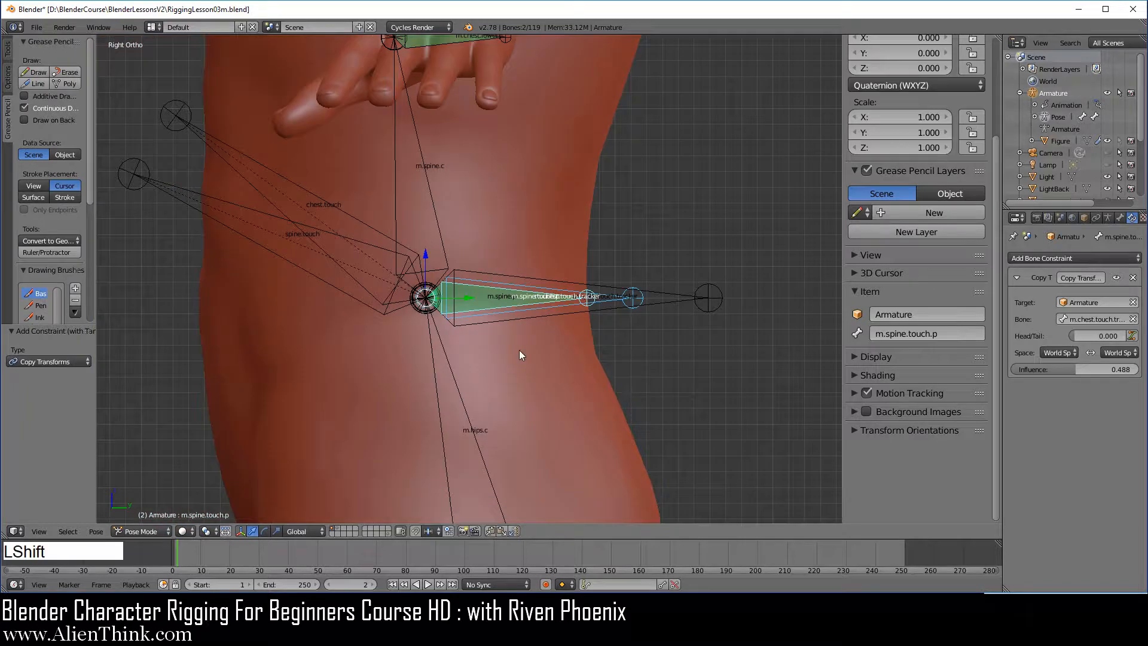
pyautogui.keyDown('shift'); pyautogui.moveTo(519, 354); pyautogui.dragTo(587, 403, button='middle'); pyautogui.keyUp('shift')
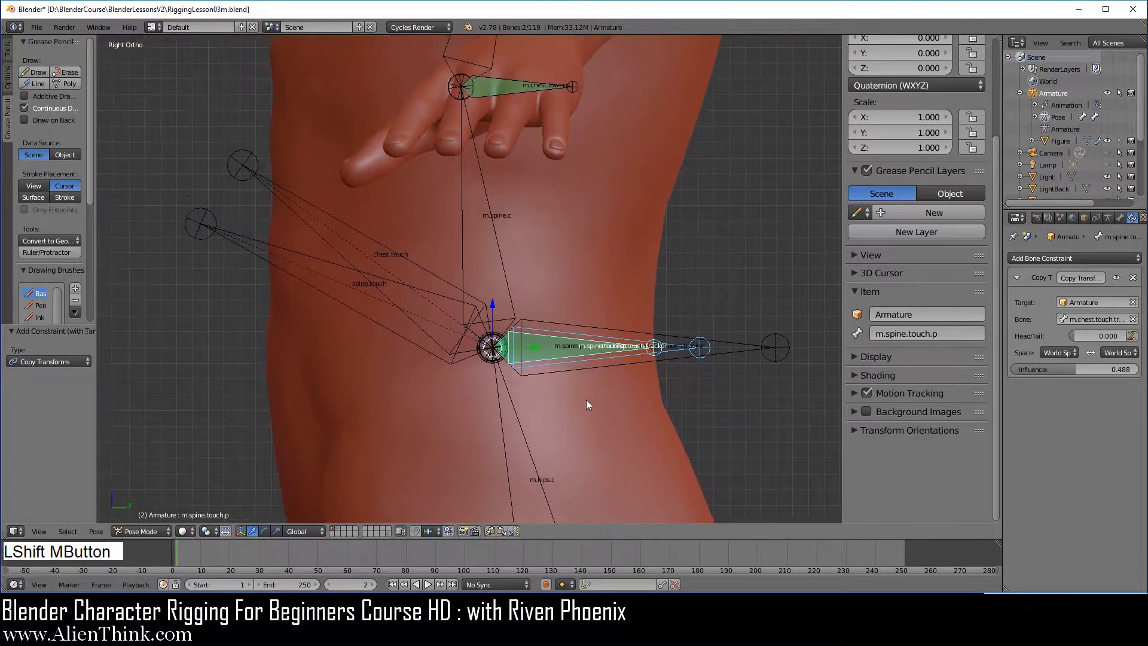
pyautogui.rightClick(373, 245)
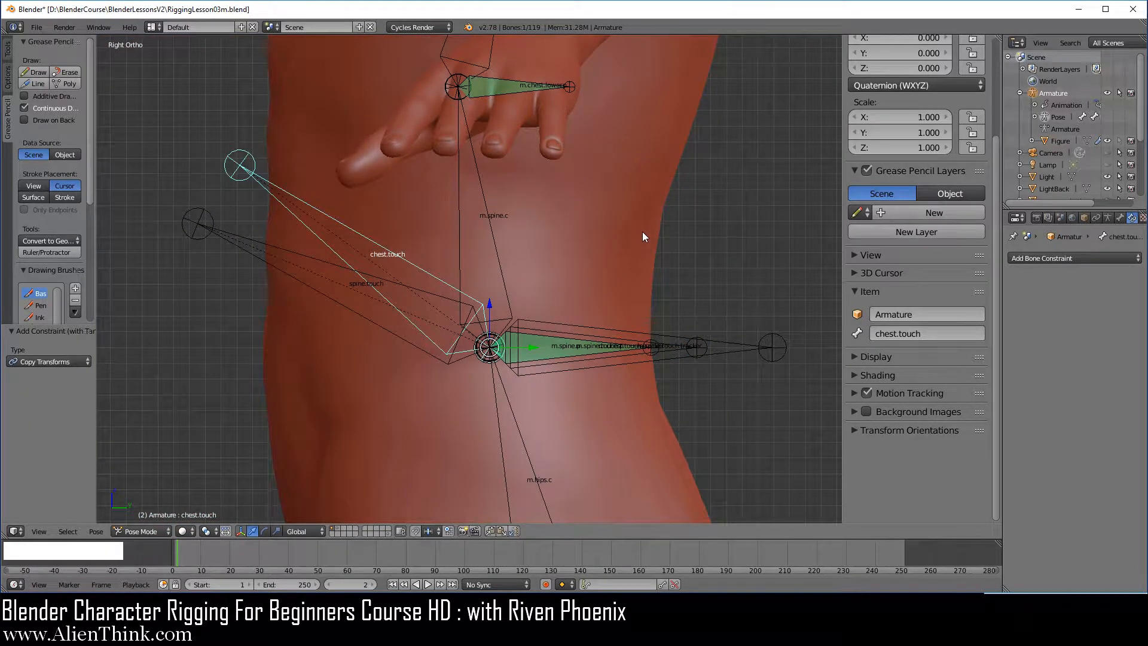
pyautogui.press('r')
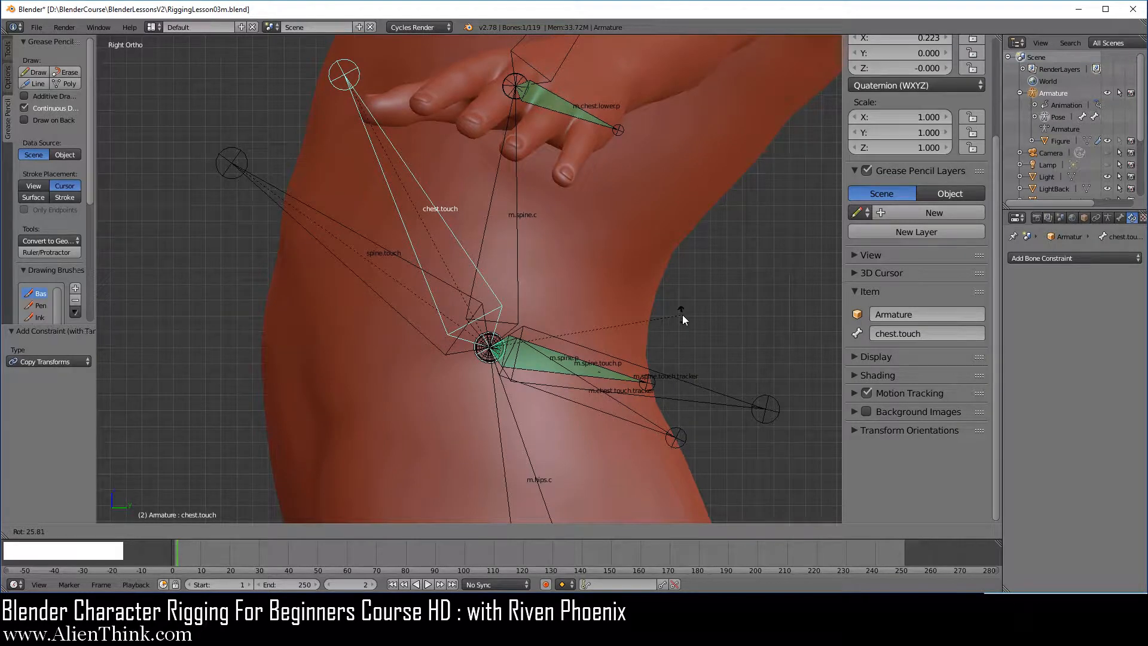
pyautogui.click(683, 315)
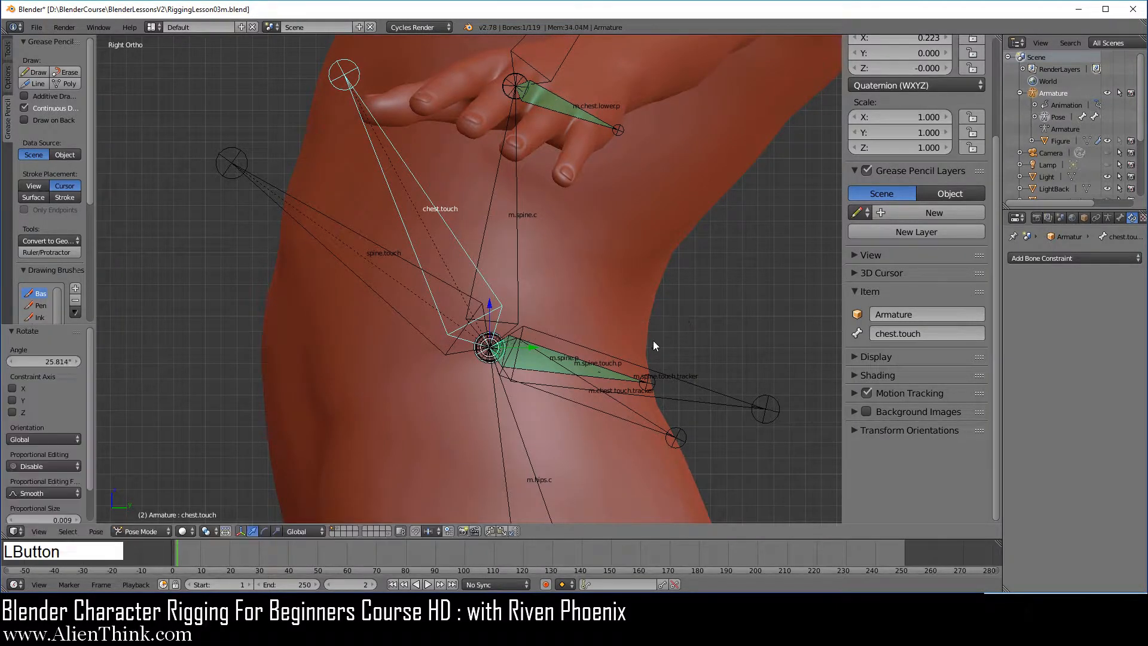
# Check m.spine.touch.p's constraint, and test the spine.touch bone with a trial rotation, cancelling it.
pyautogui.rightClick(617, 379)
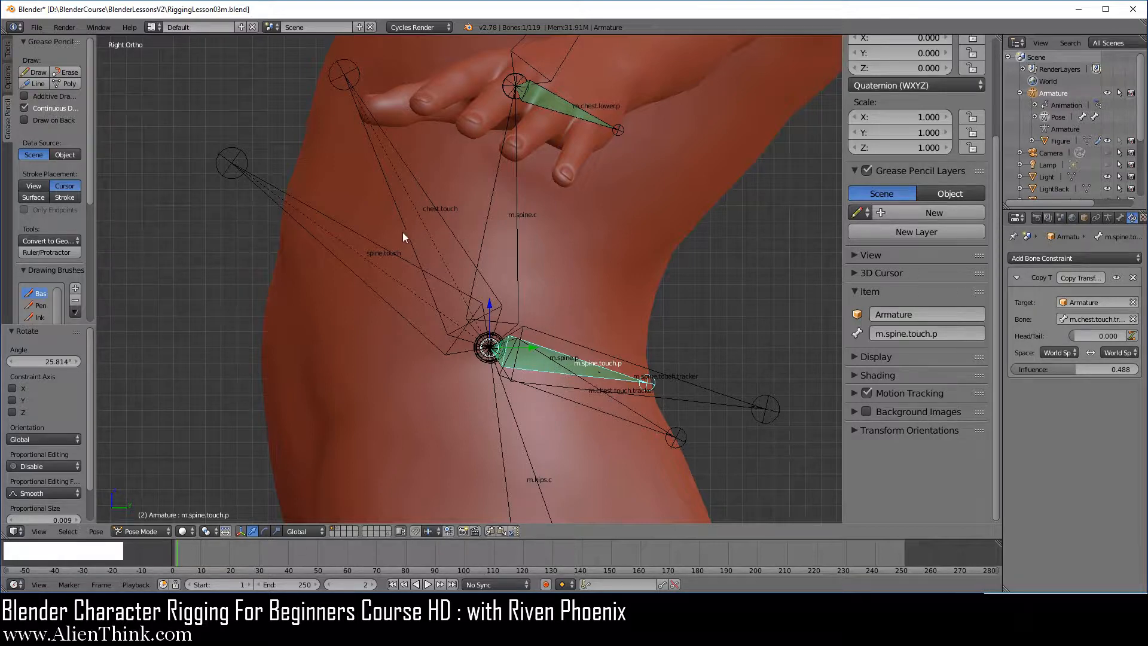
pyautogui.rightClick(367, 245)
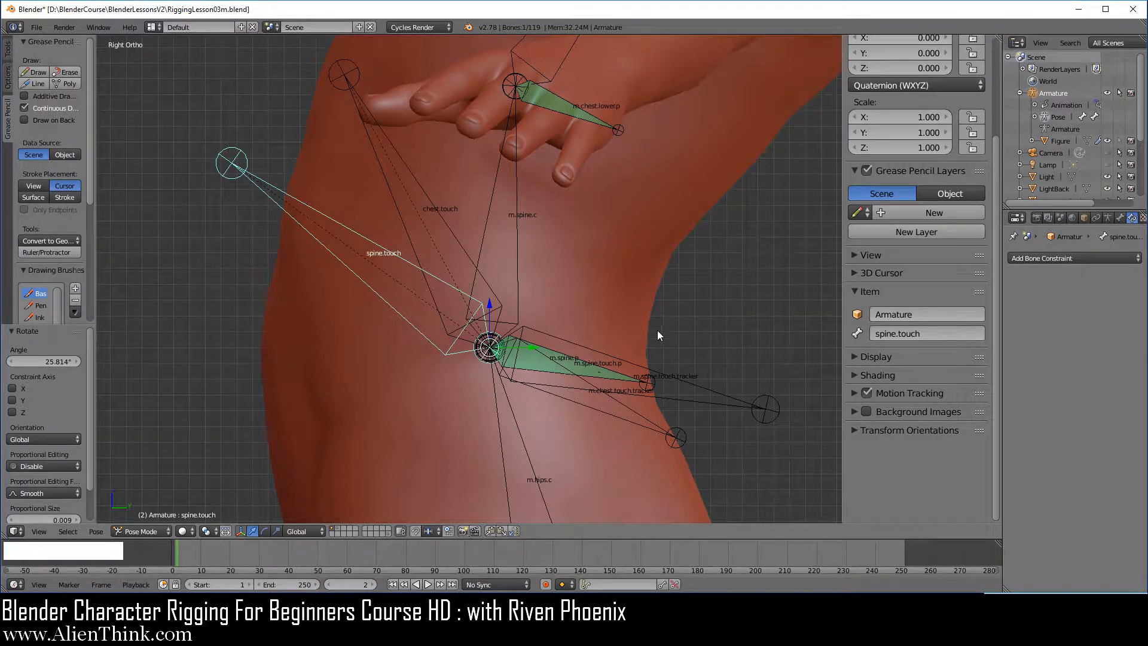
pyautogui.press('r')
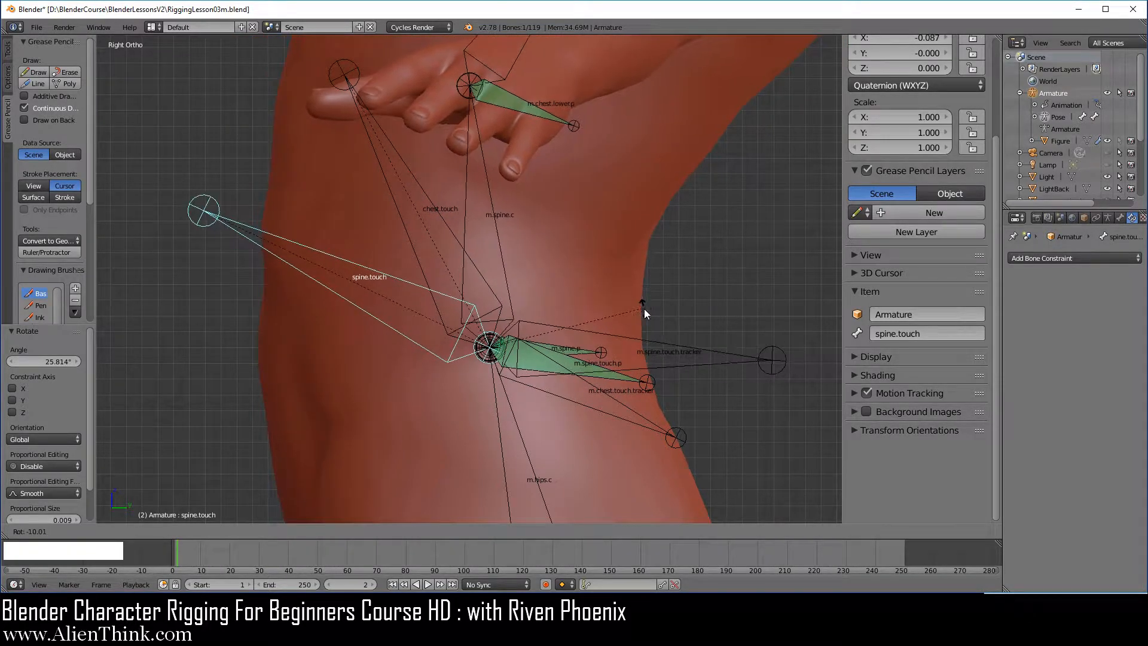
pyautogui.rightClick(644, 310)
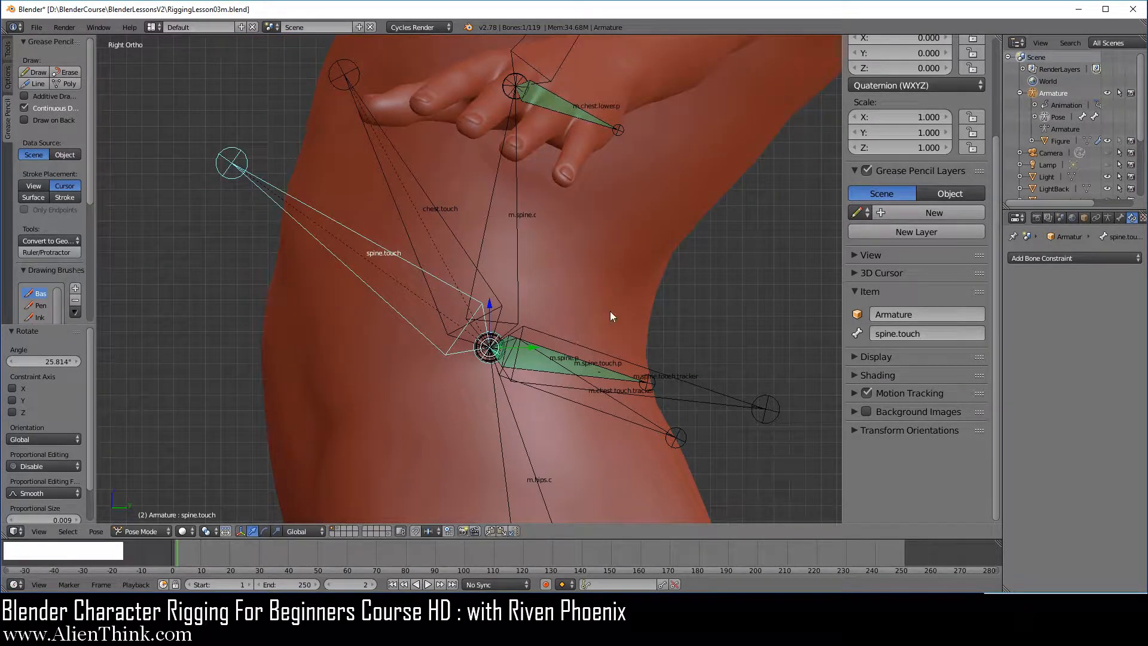
# Clear the rotation of all visible bones and deselect everything.
pyautogui.press('a')
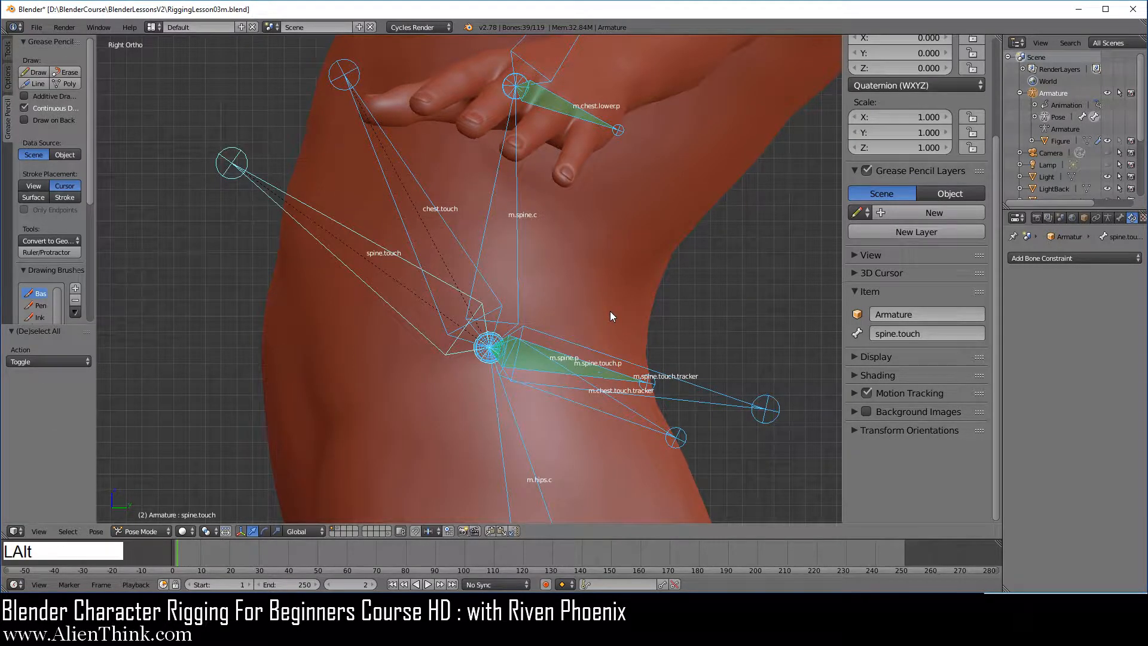
pyautogui.hotkey('alt', 'r')
pyautogui.press('a')
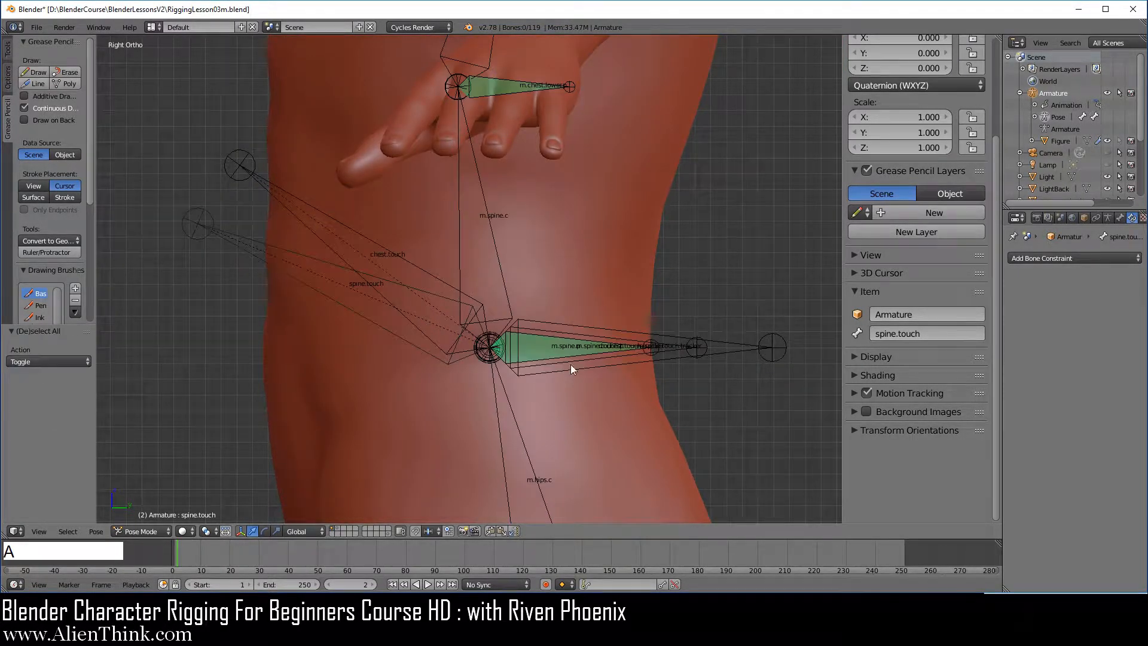
# In Edit Mode, extrude a new bone about 0.24 long from the upper joint of m.hips.c past the front of the belly.
pyautogui.scroll(-1, 565, 391)
pyautogui.keyDown('shift'); pyautogui.moveTo(555, 410); pyautogui.dragTo(558, 353, button='middle'); pyautogui.keyUp('shift')
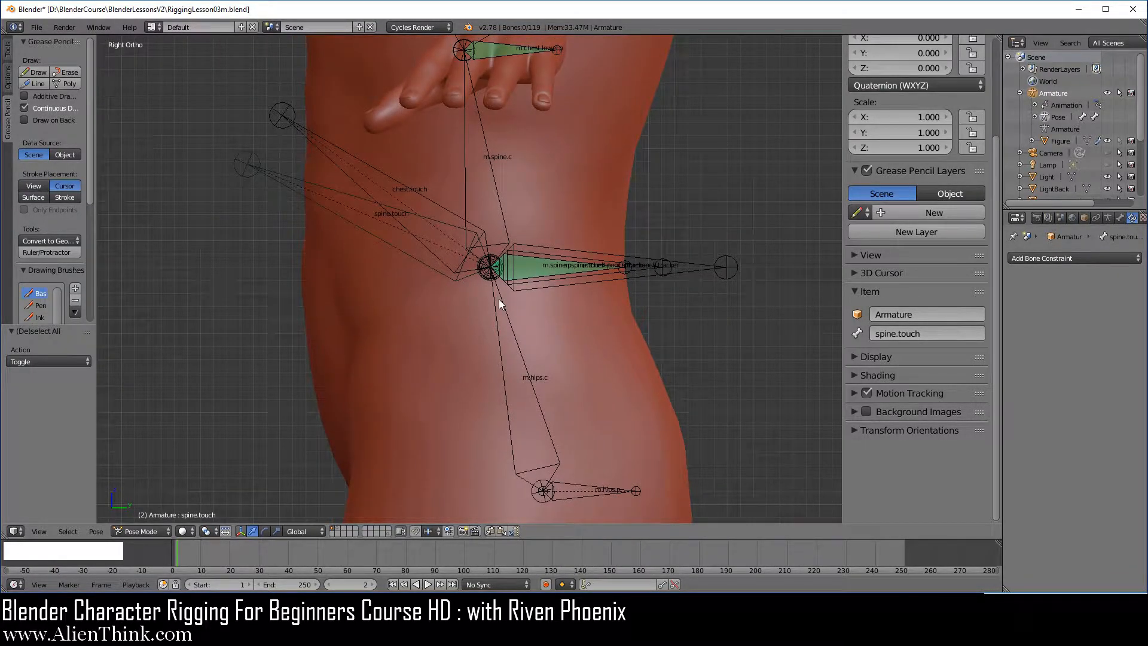
pyautogui.scroll(1, 543, 336)
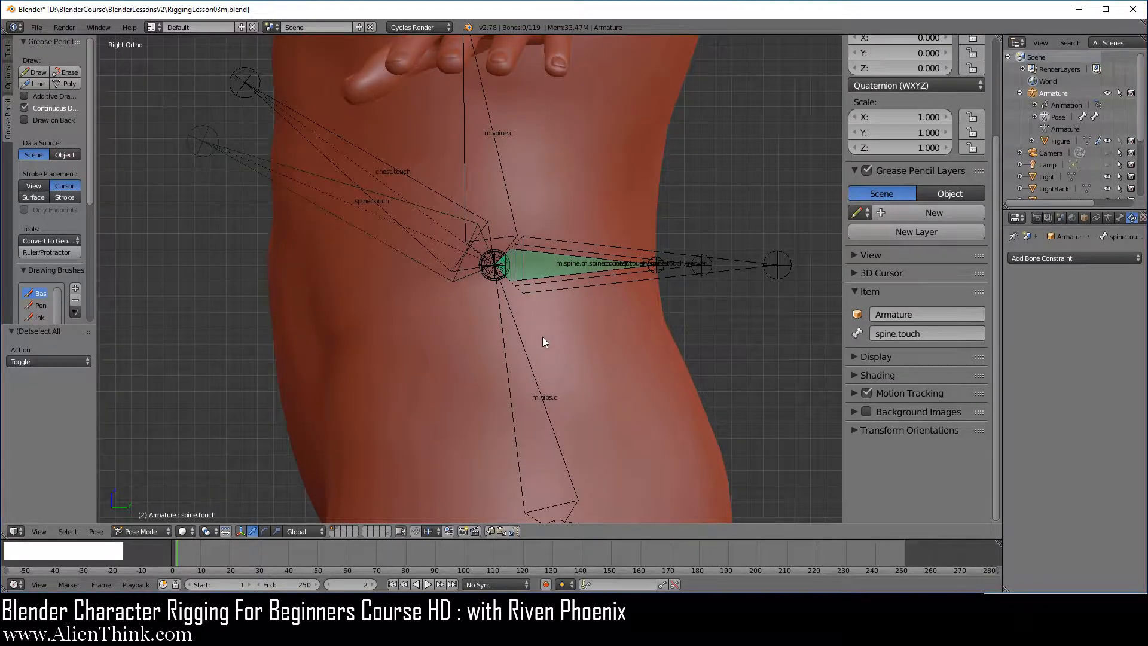
pyautogui.click(149, 532)
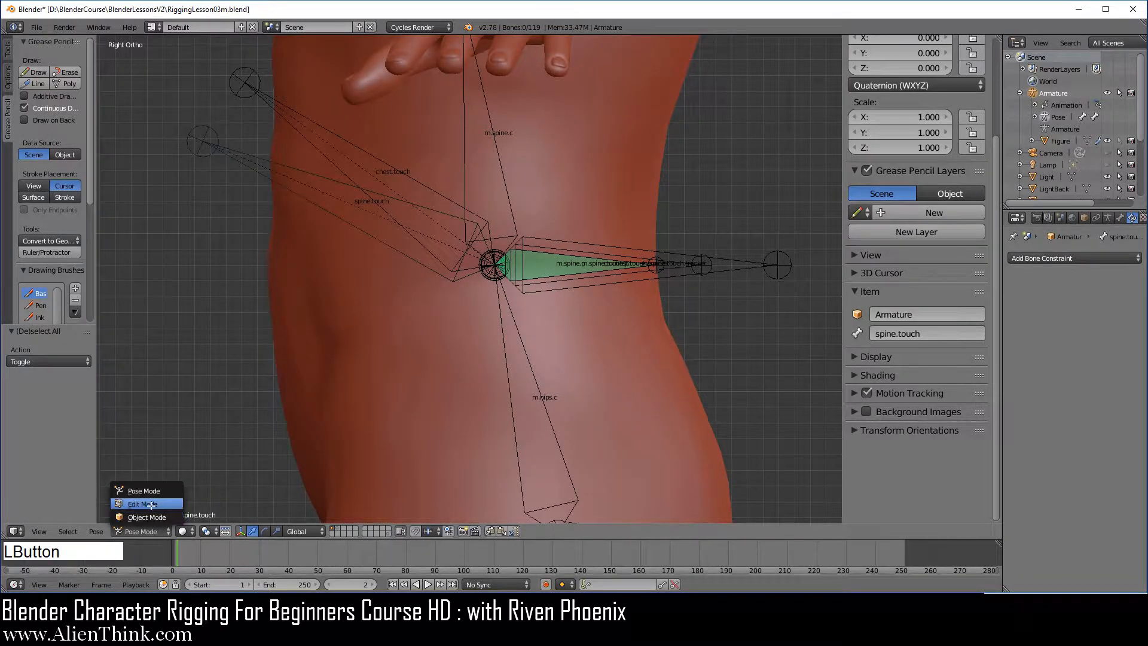
pyautogui.click(149, 503)
pyautogui.rightClick(525, 354)
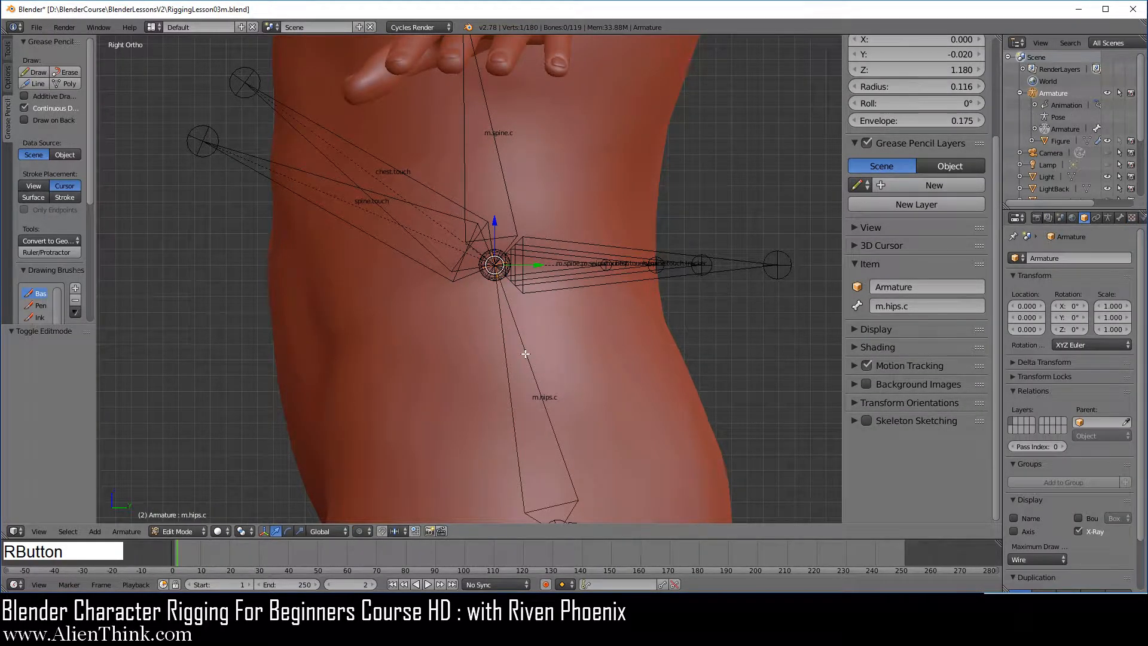
pyautogui.hotkey('shift', 'd')
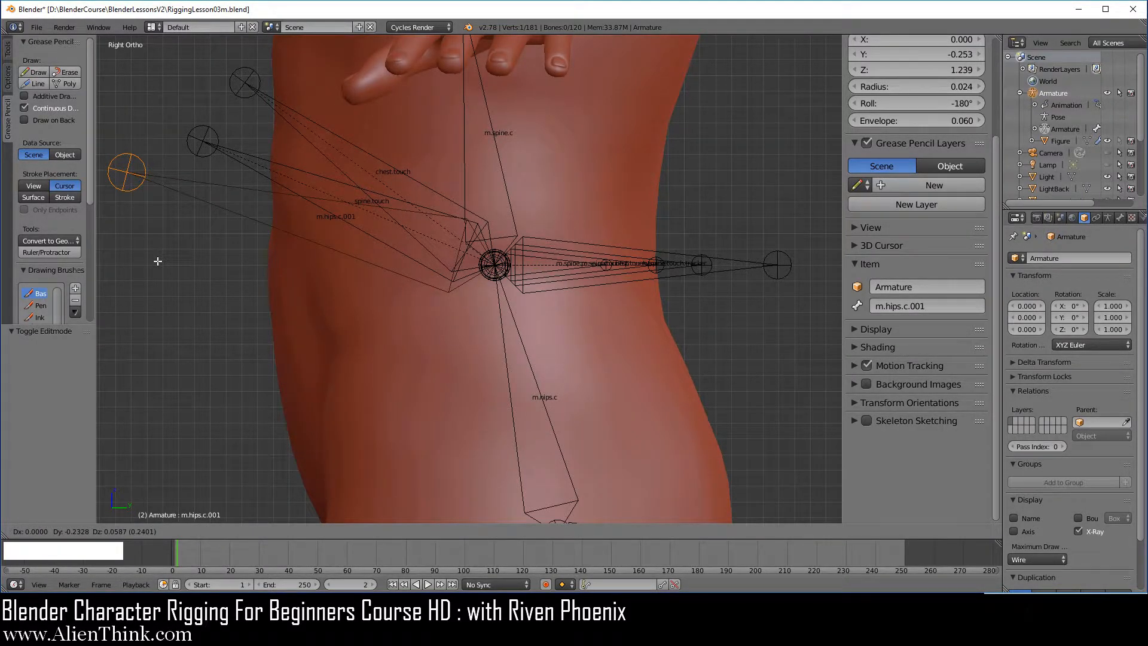
pyautogui.click(158, 261)
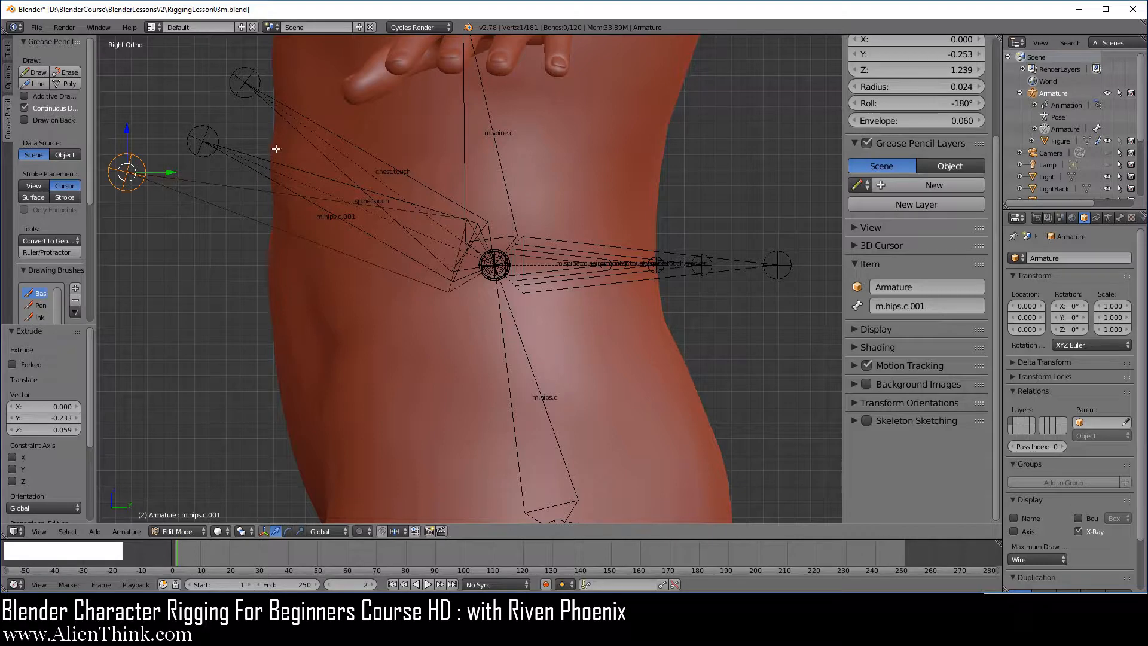
# Split the new front bone from its parent and turn off its Deform option.
pyautogui.rightClick(243, 215)
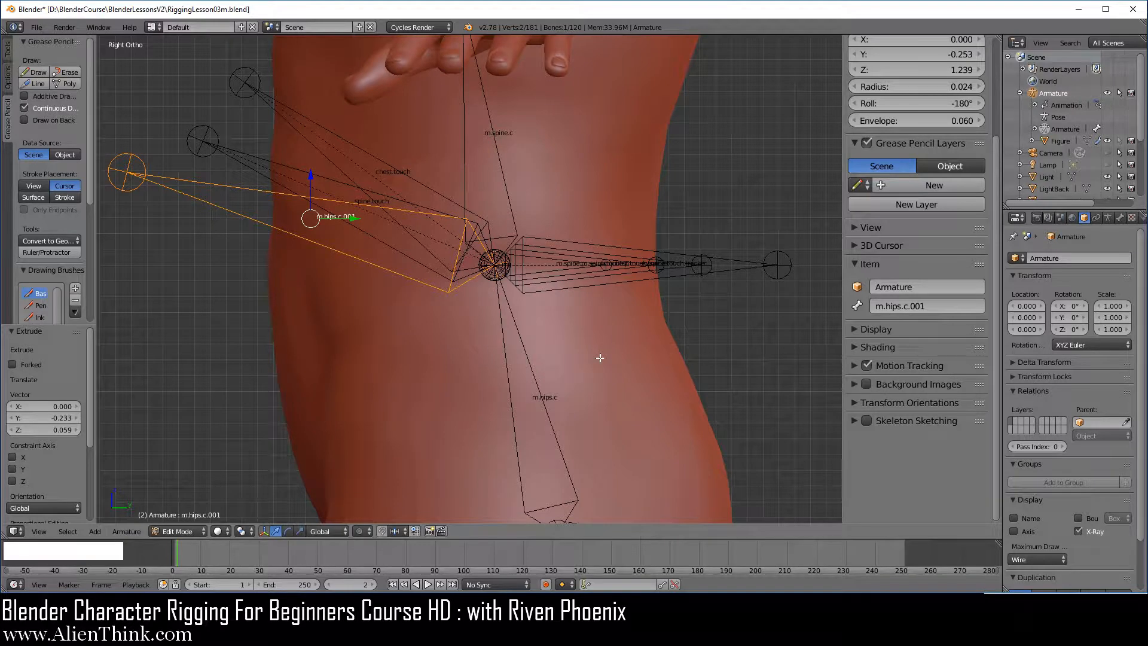
pyautogui.press('y')
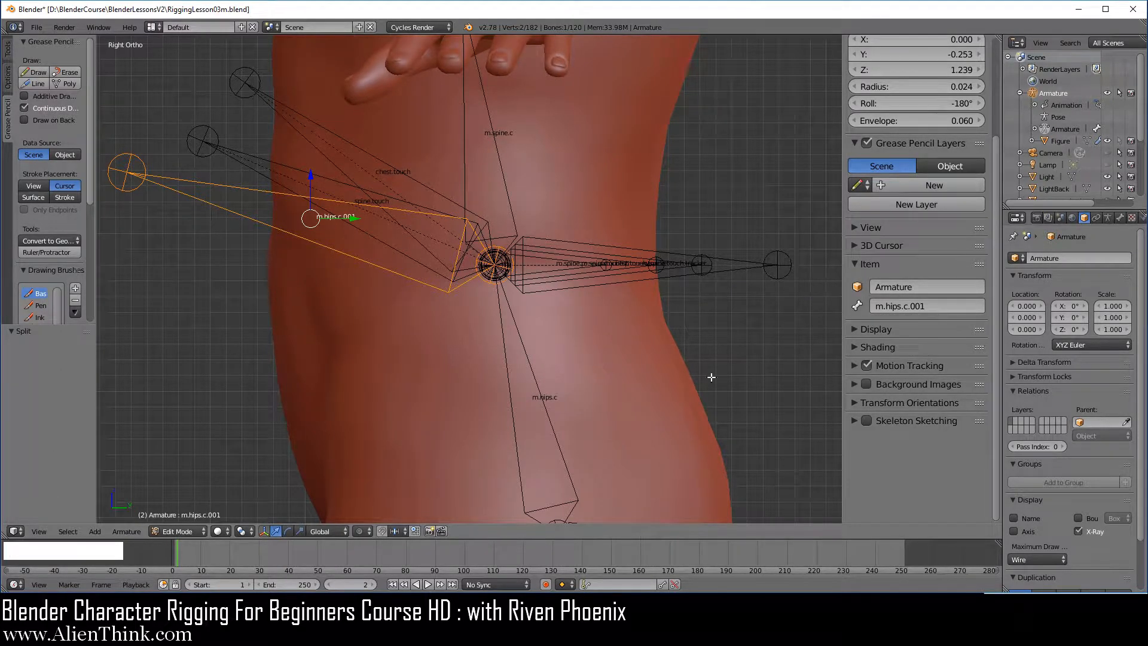
pyautogui.click(1120, 218)
pyautogui.click(1022, 406)
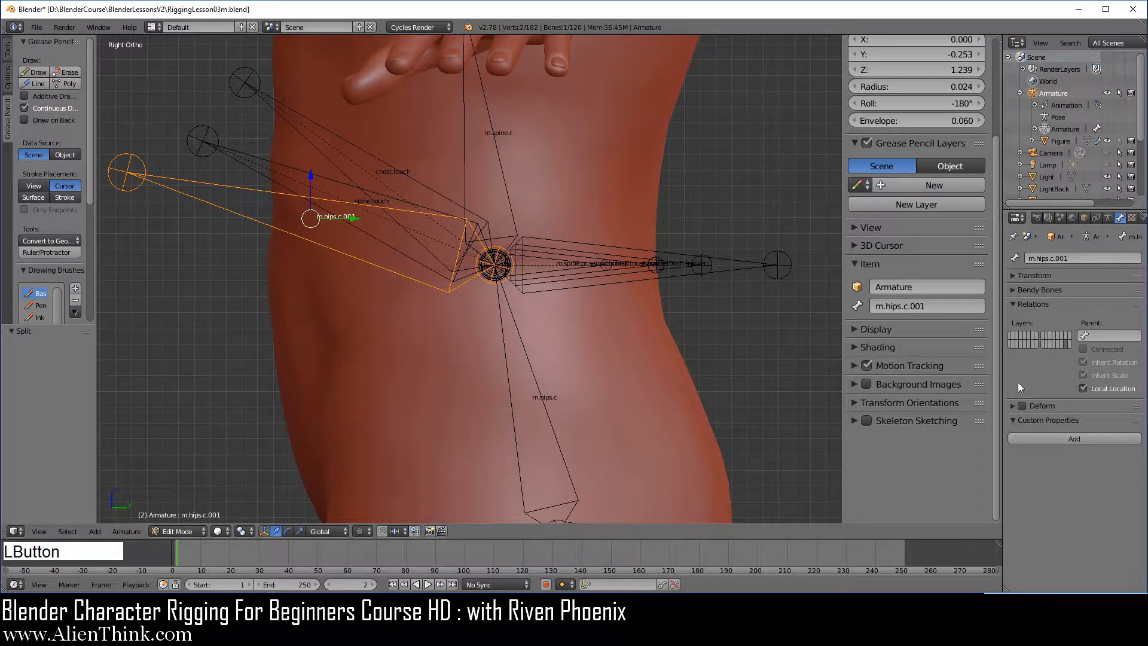
# Rename the split-off front bone hip.touch.
pyautogui.click(947, 307)
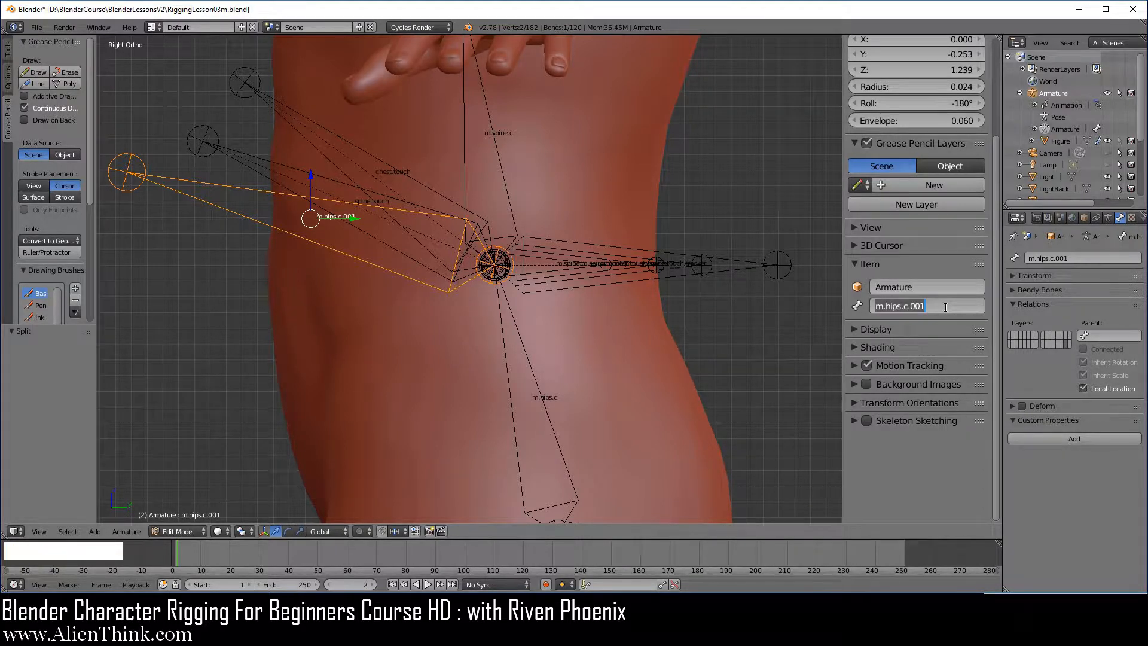
pyautogui.write('hip.t')
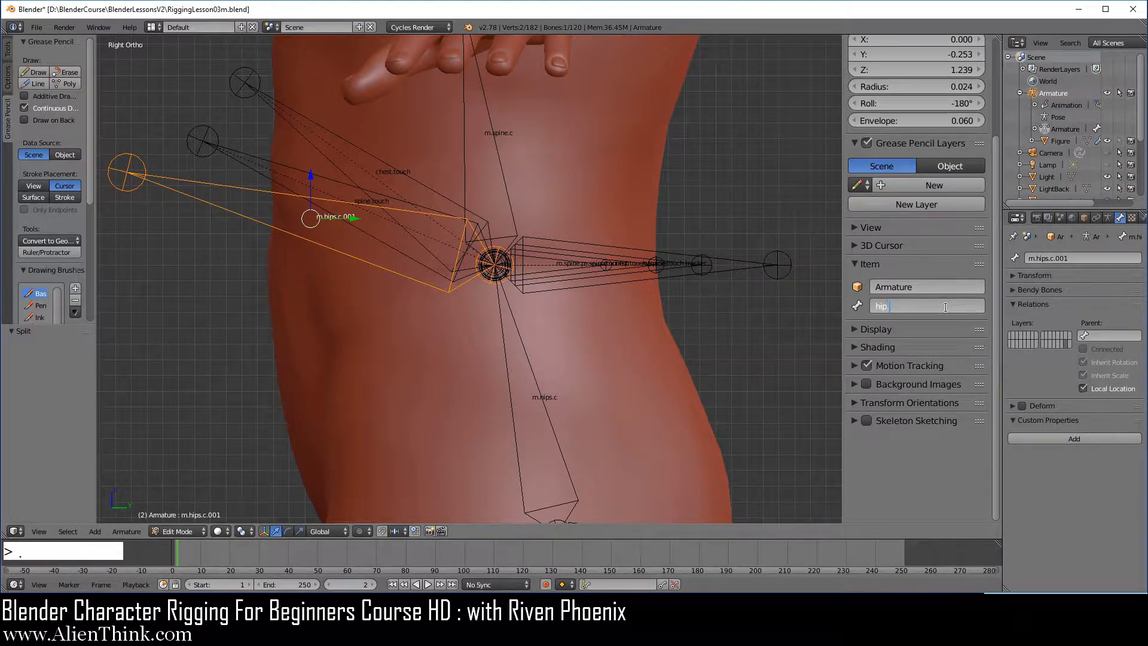
pyautogui.write('ouch')
pyautogui.press('Return')
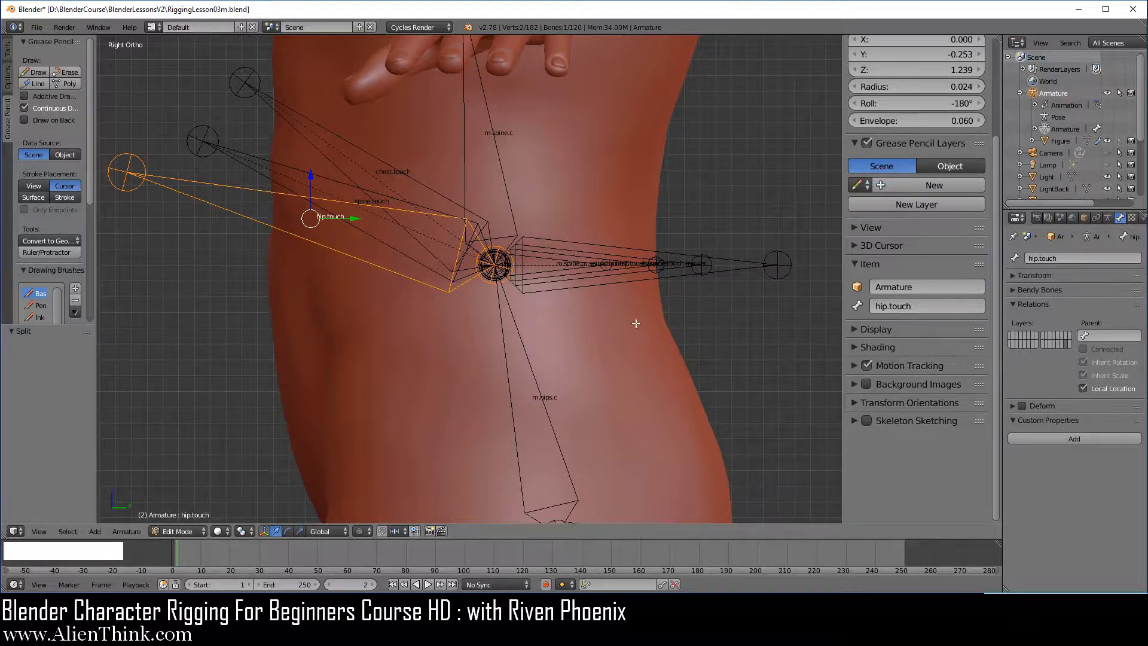
# Extrude a bone about 0.211 along the global Y axis from the base joint of m.spine.c toward the back.
pyautogui.rightClick(504, 269)
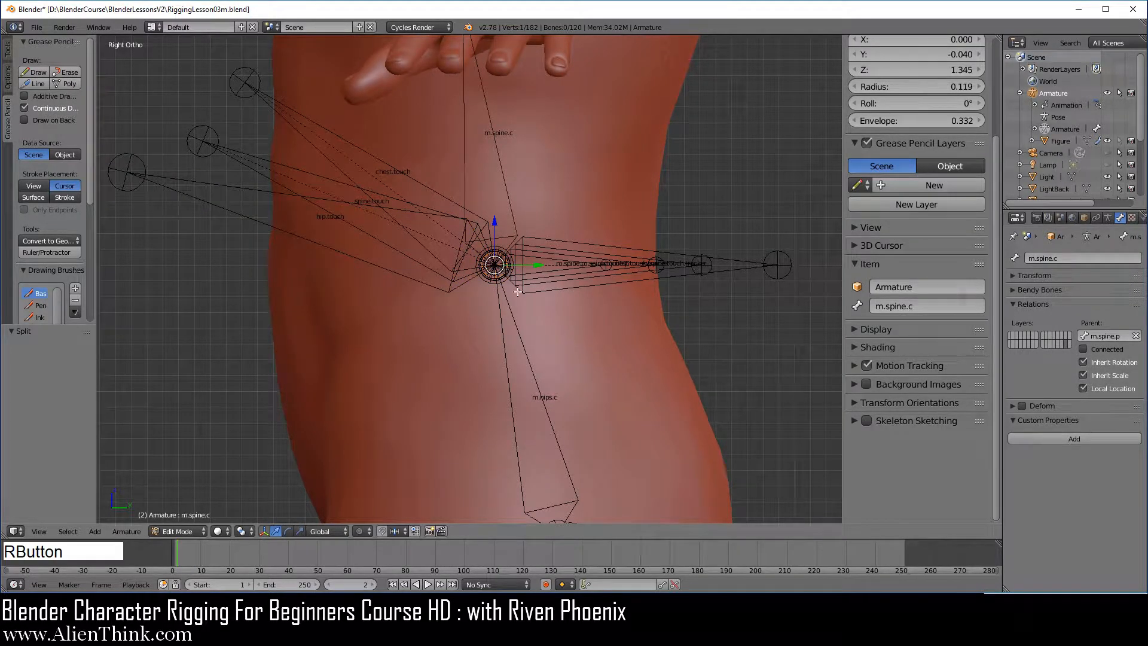
pyautogui.keyDown('shift'); pyautogui.moveTo(617, 333); pyautogui.dragTo(575, 336, button='middle'); pyautogui.keyUp('shift')
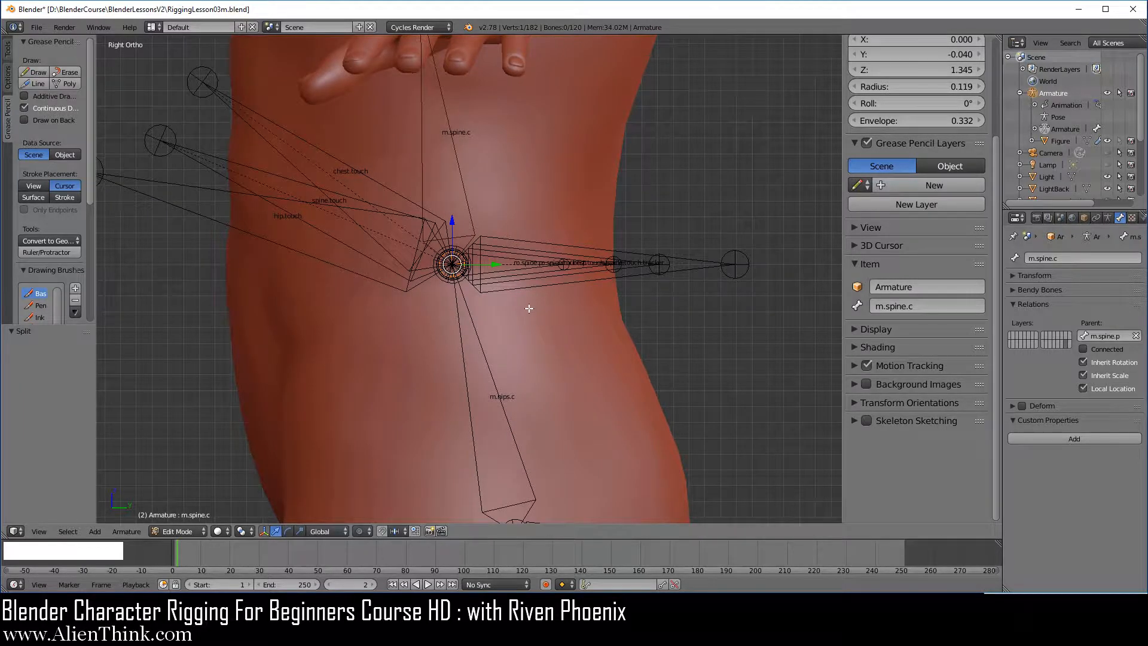
pyautogui.press('e')
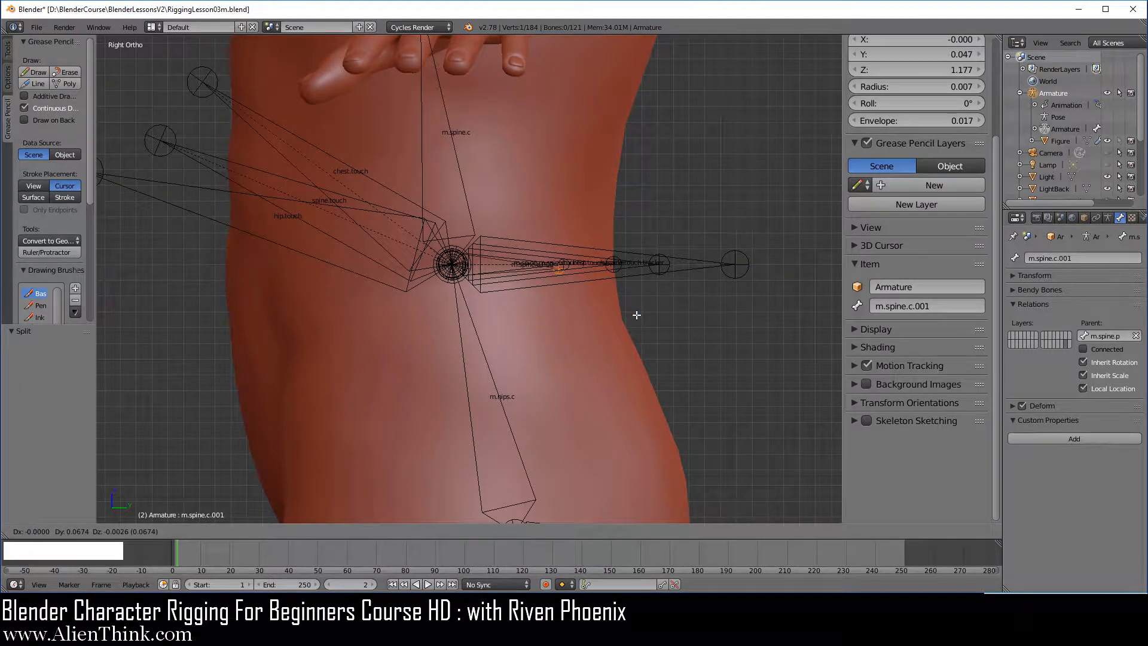
pyautogui.press('y')
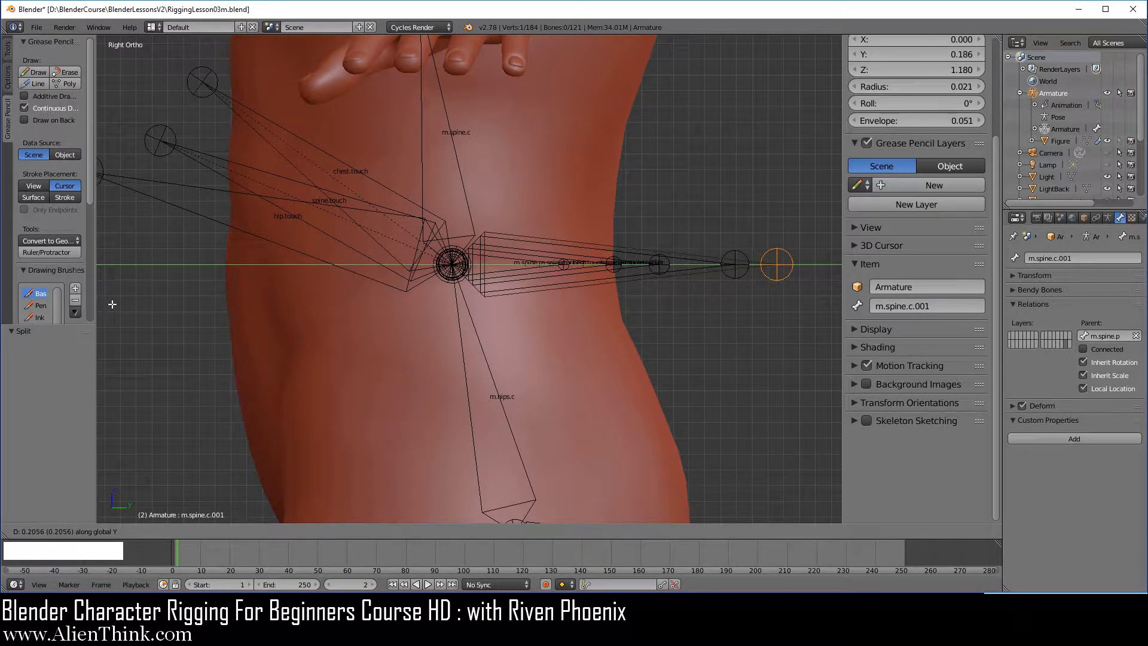
pyautogui.click(121, 305)
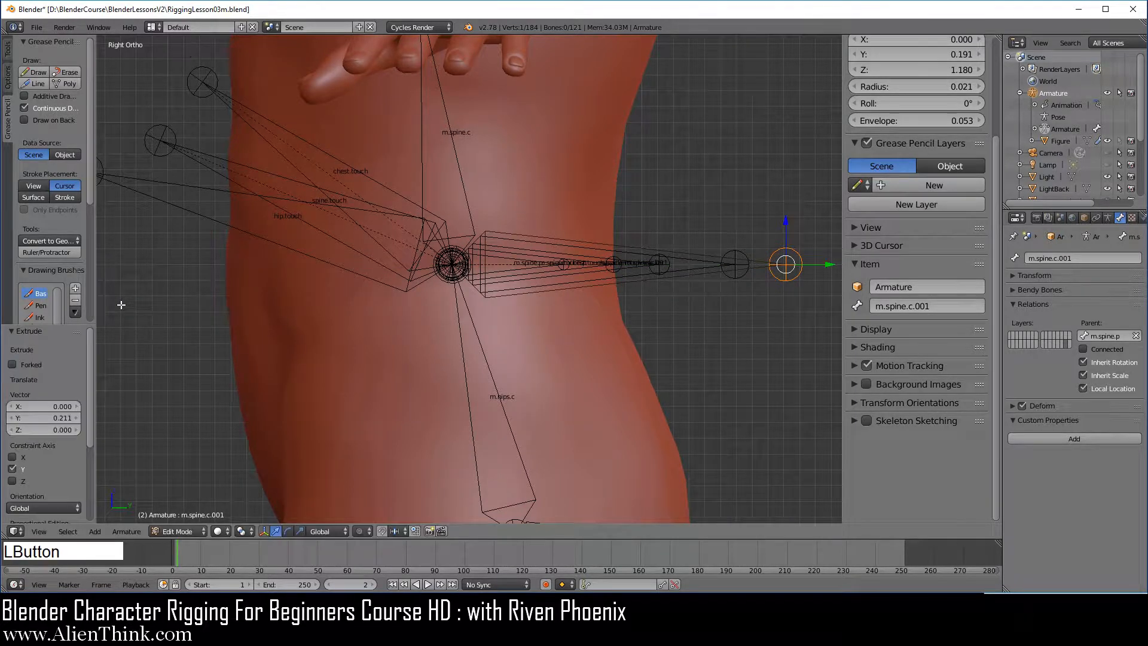
# Split the extruded back bone from its parent and rename it m.hip.touch.tracker.
pyautogui.rightClick(759, 266)
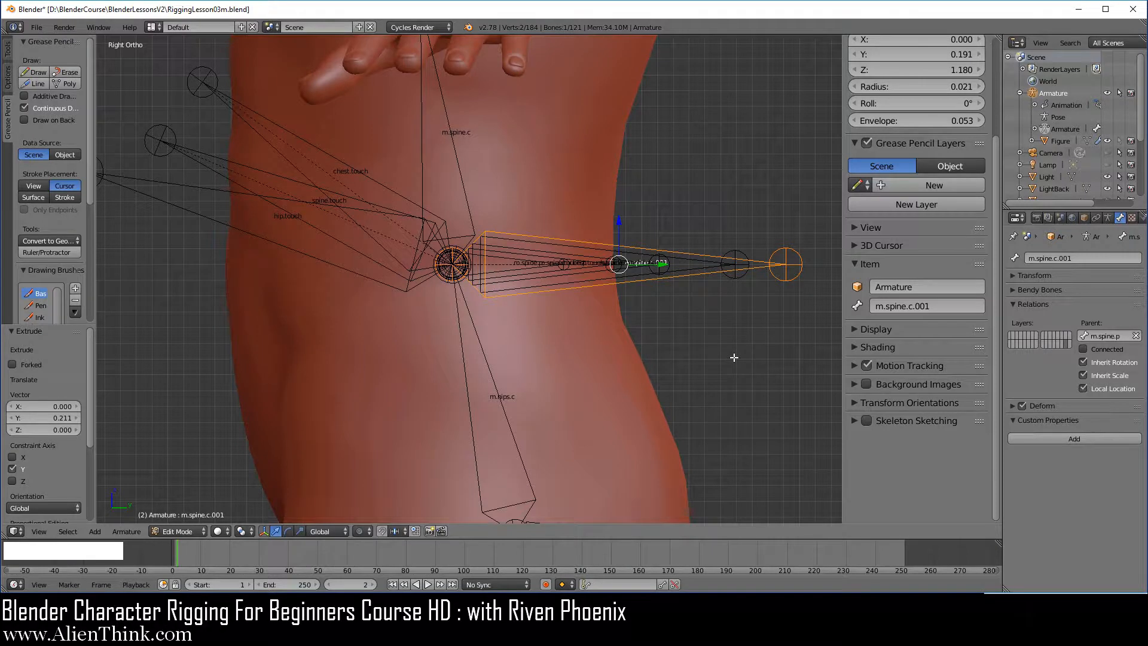
pyautogui.press('y')
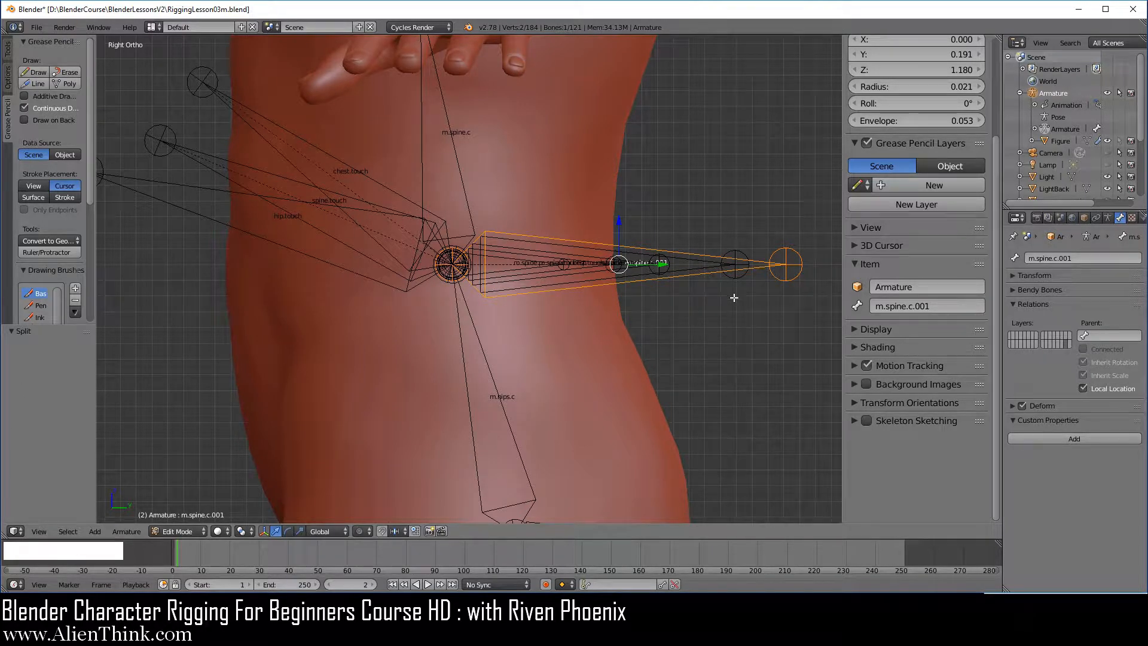
pyautogui.click(940, 304)
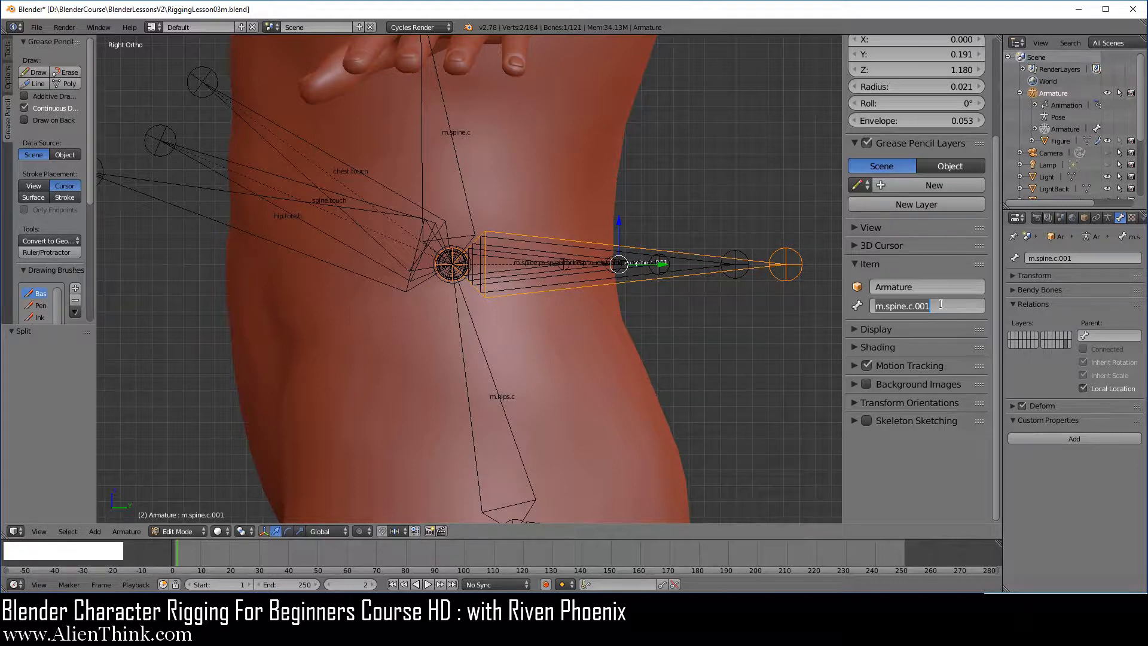
pyautogui.write('m.hip')
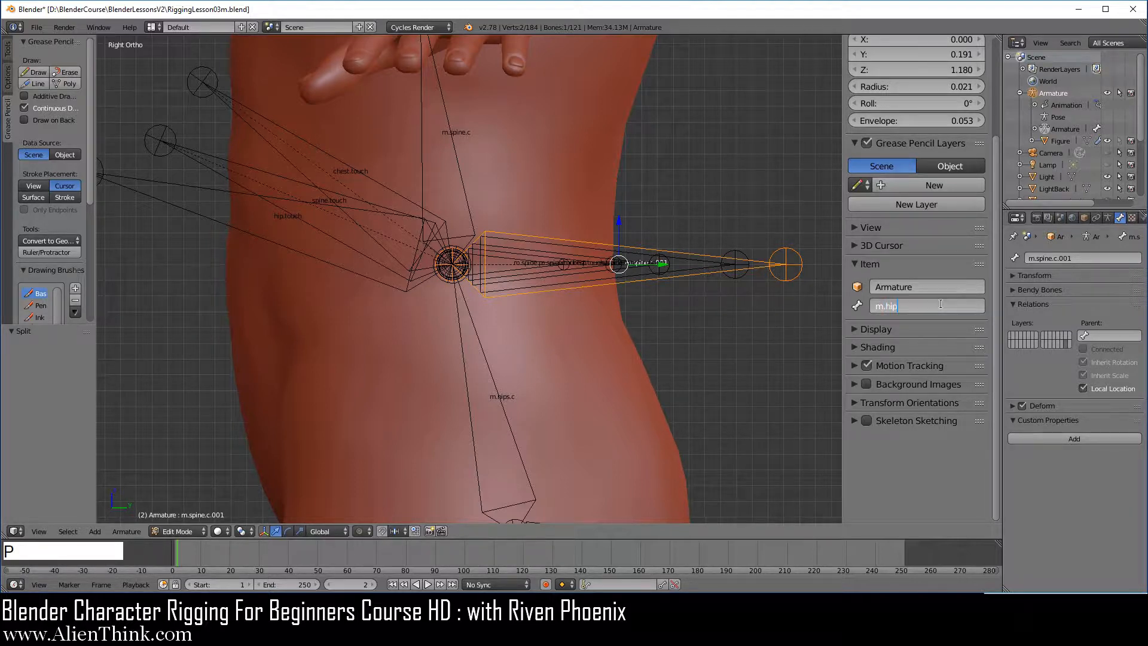
pyautogui.write('.touch.tracker')
pyautogui.press('KP_Enter')
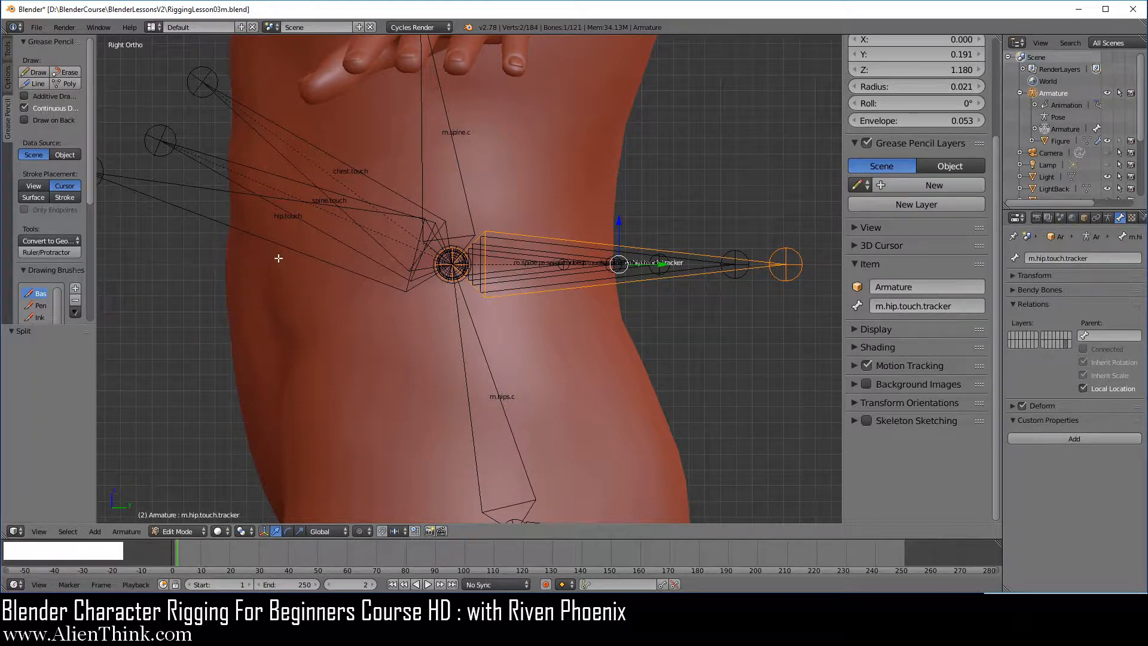
# Parent m.hip.touch.tracker to the hip.touch bone with the Keep Offset option.
pyautogui.keyDown('shift'); pyautogui.rightClick(261, 238); pyautogui.keyUp('shift')
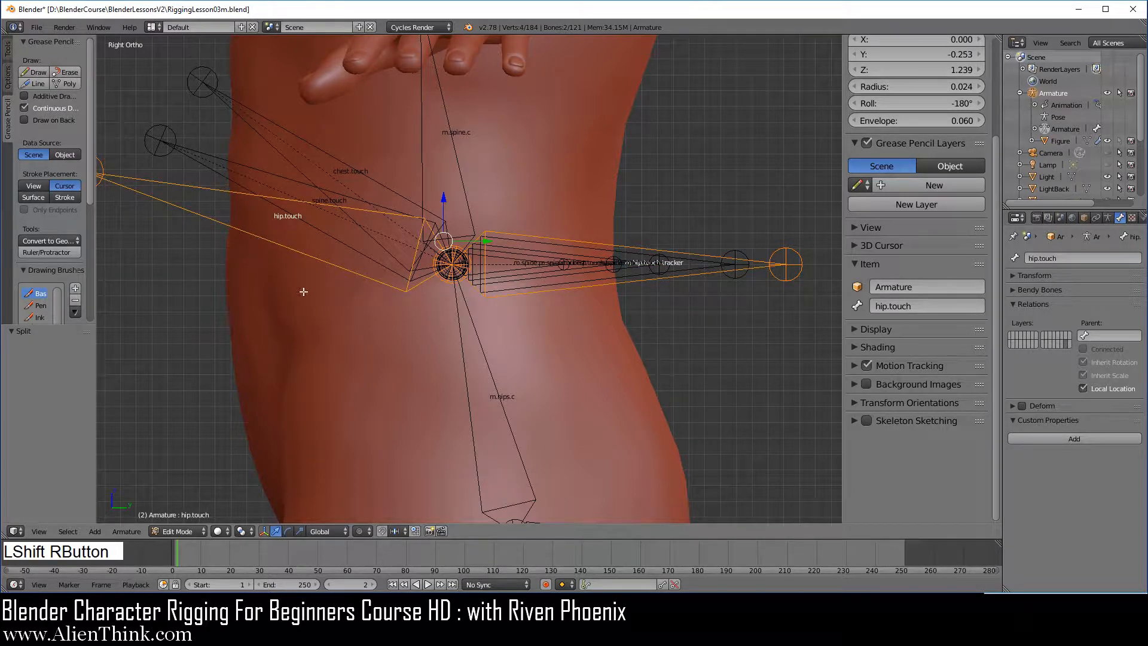
pyautogui.hotkey('ctrl', 'p')
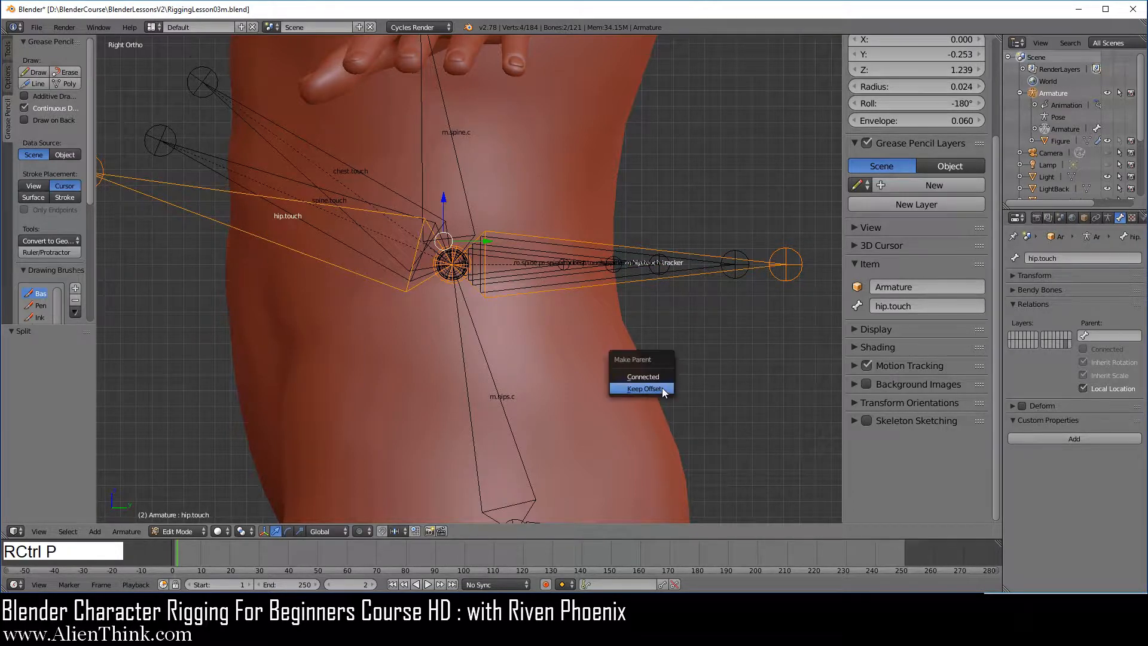
pyautogui.click(644, 388)
# Test-rotate hip.touch in Pose Mode to check that its tracker follows, and cancel the rotation.
pyautogui.click(178, 531)
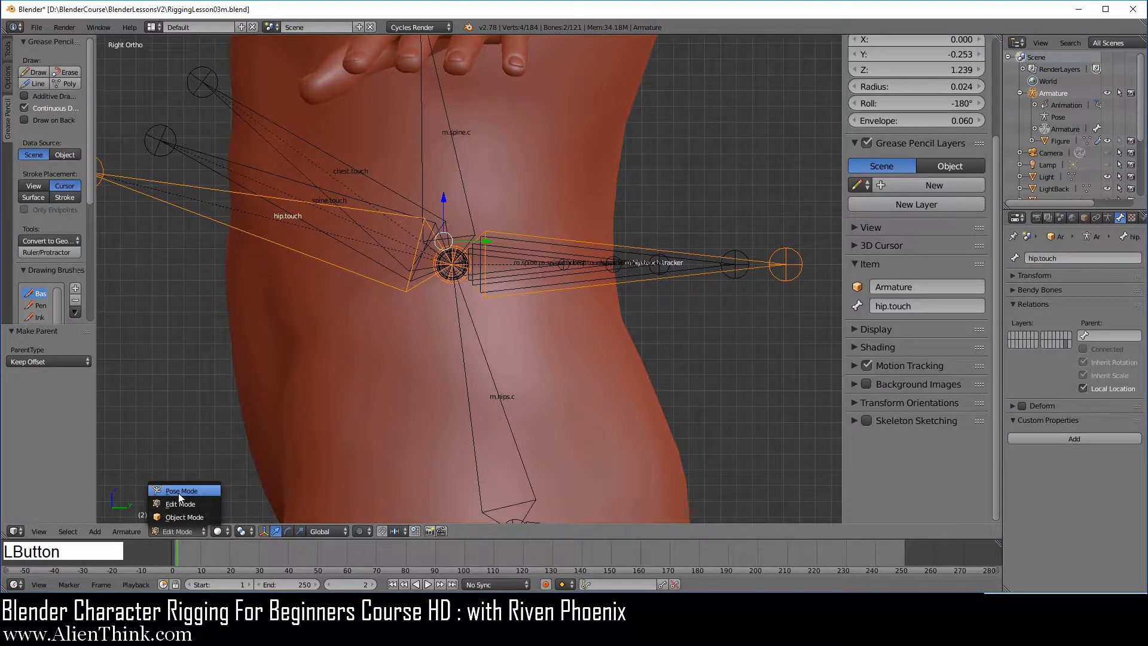
pyautogui.click(180, 491)
pyautogui.rightClick(278, 243)
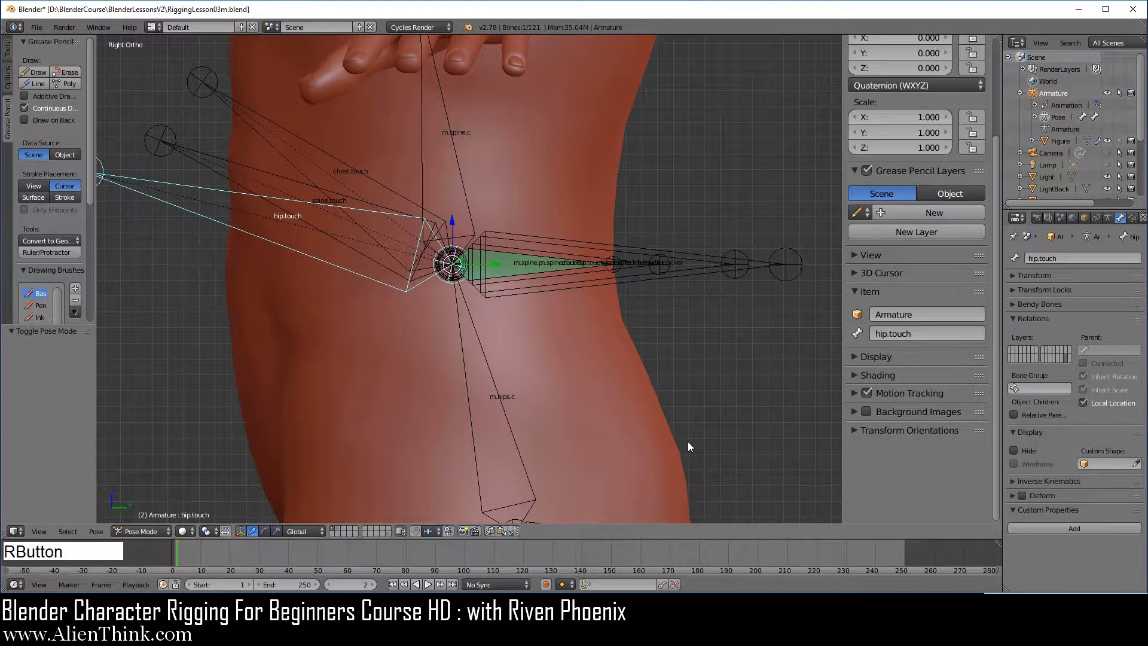
pyautogui.press('r')
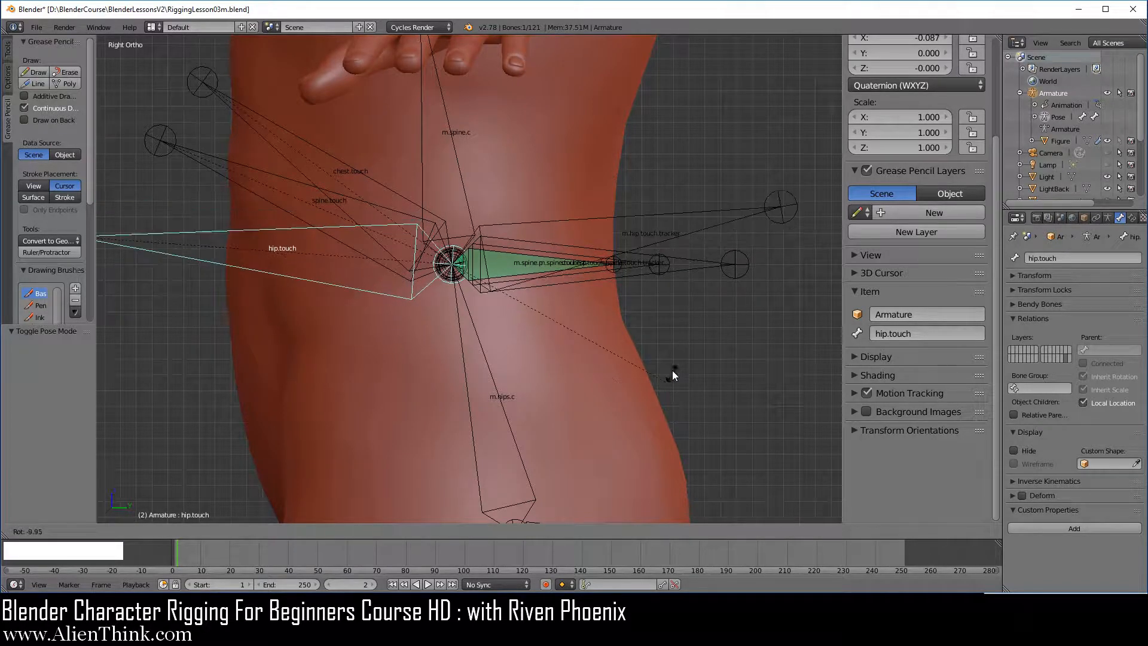
pyautogui.rightClick(652, 333)
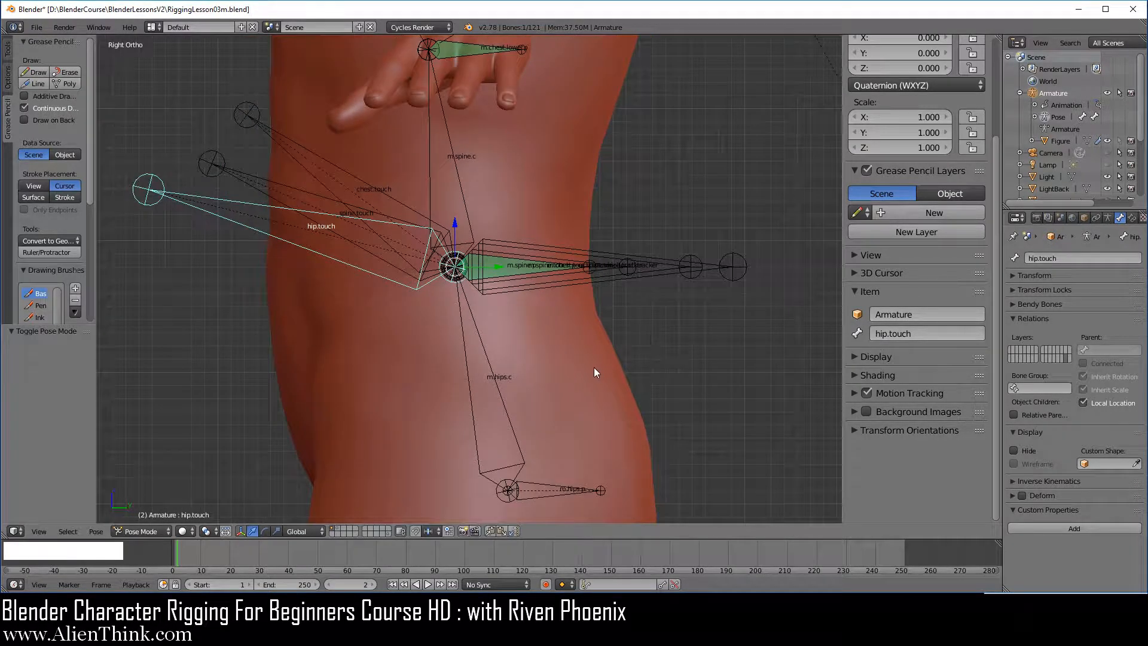
# In Edit Mode, parent the m.hips.p bone to hip.touch with the Keep Offset option.
pyautogui.keyDown('shift'); pyautogui.moveTo(552, 376); pyautogui.dragTo(583, 339, button='middle'); pyautogui.keyUp('shift')
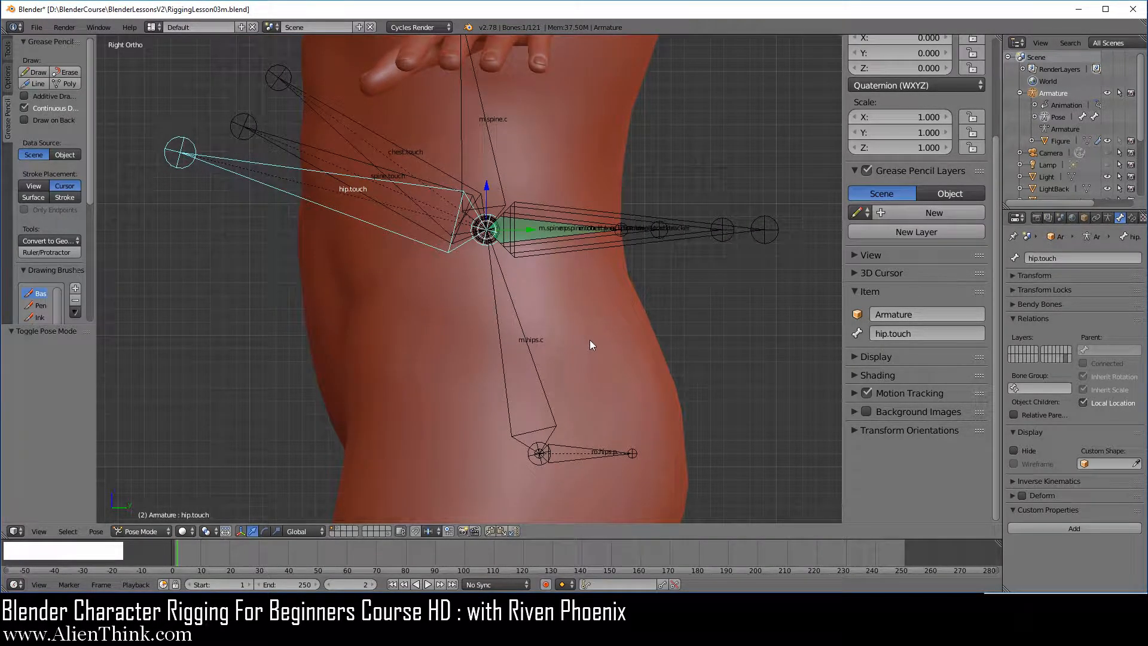
pyautogui.rightClick(591, 457)
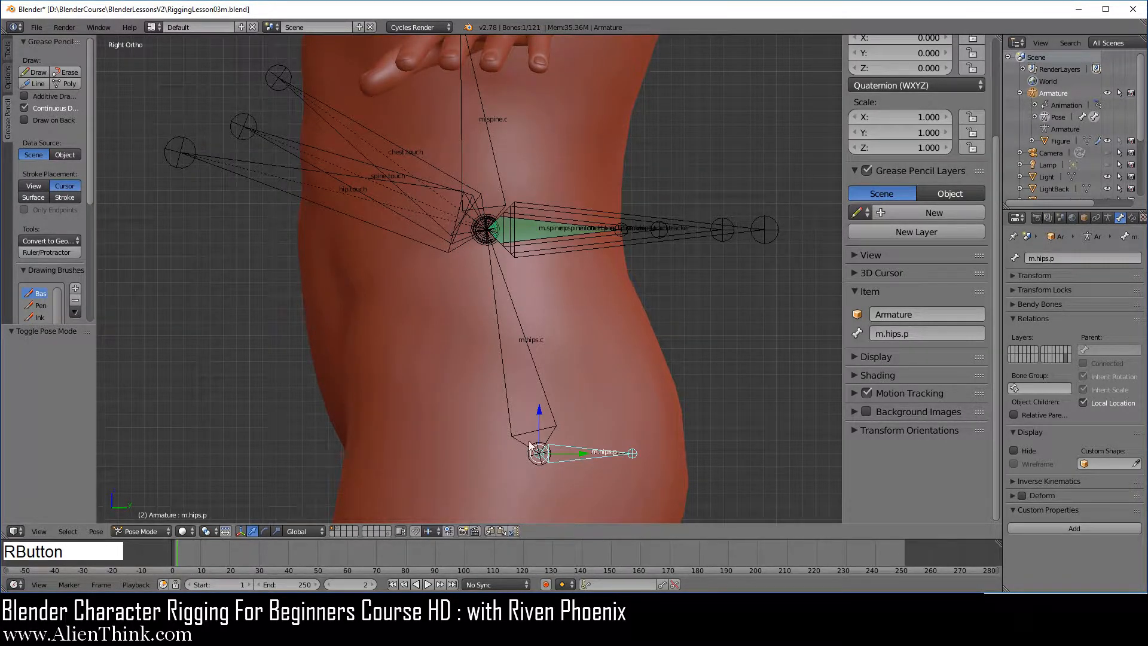
pyautogui.rightClick(320, 204)
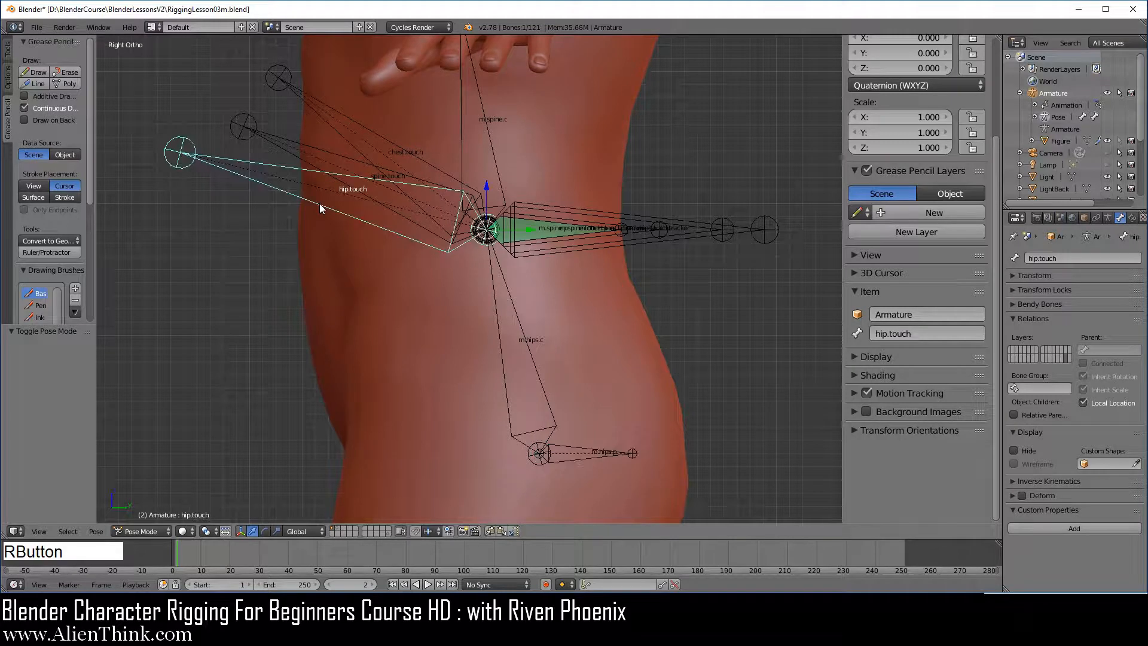
pyautogui.rightClick(580, 458)
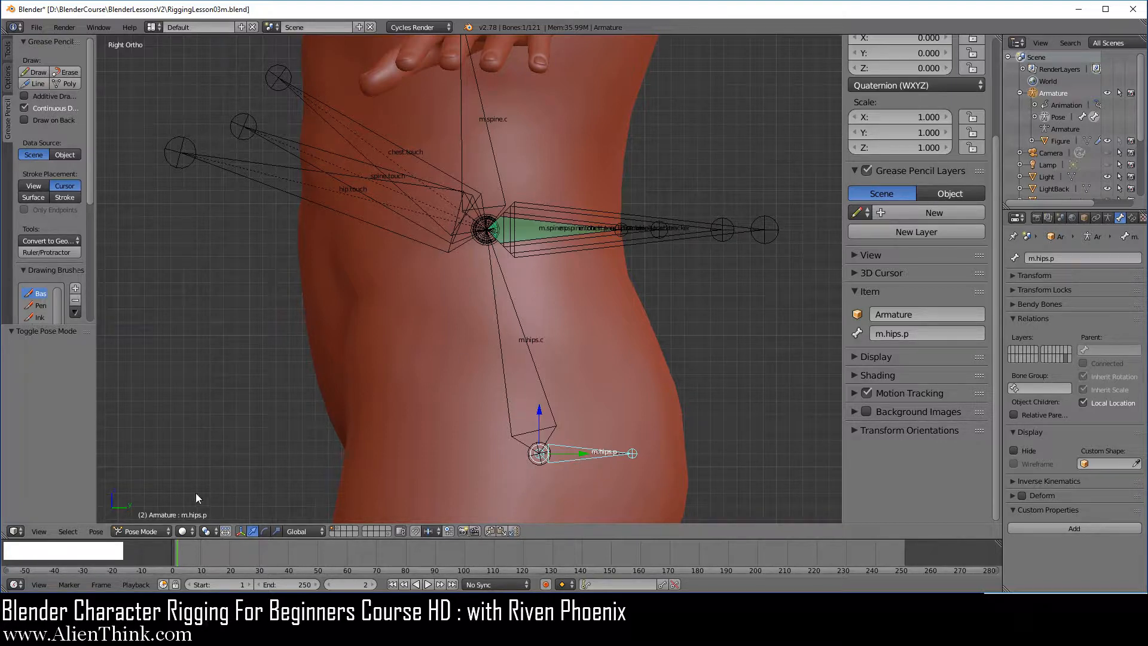
pyautogui.click(156, 531)
pyautogui.click(155, 501)
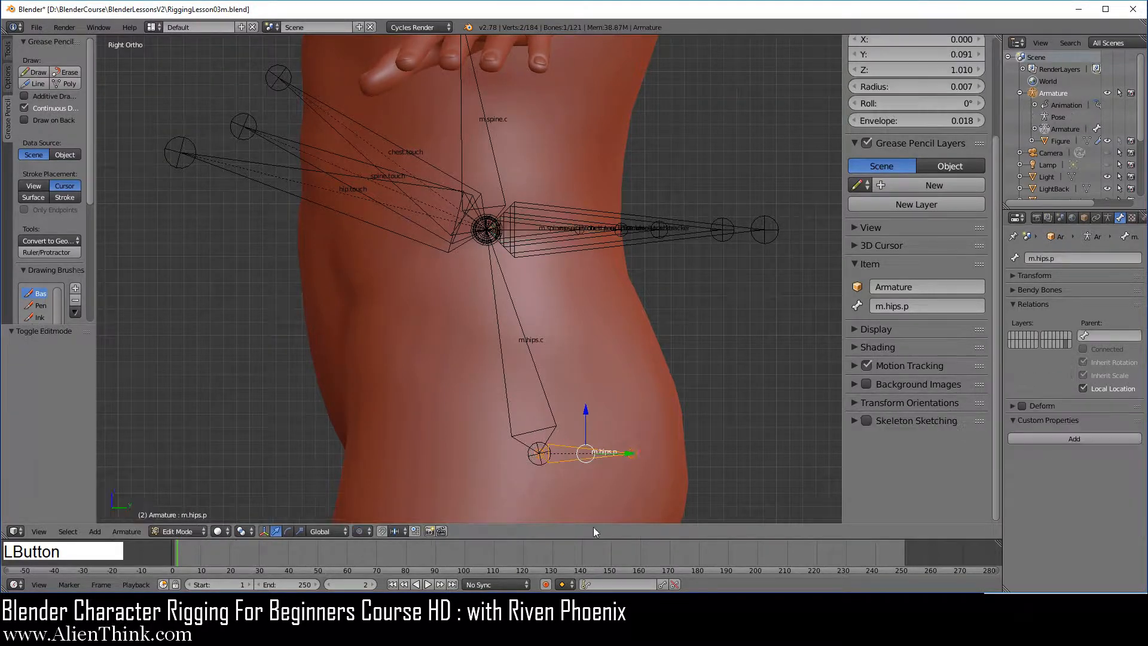
pyautogui.rightClick(600, 449)
pyautogui.press('shift')
pyautogui.keyDown('shift'); pyautogui.rightClick(293, 197); pyautogui.keyUp('shift')
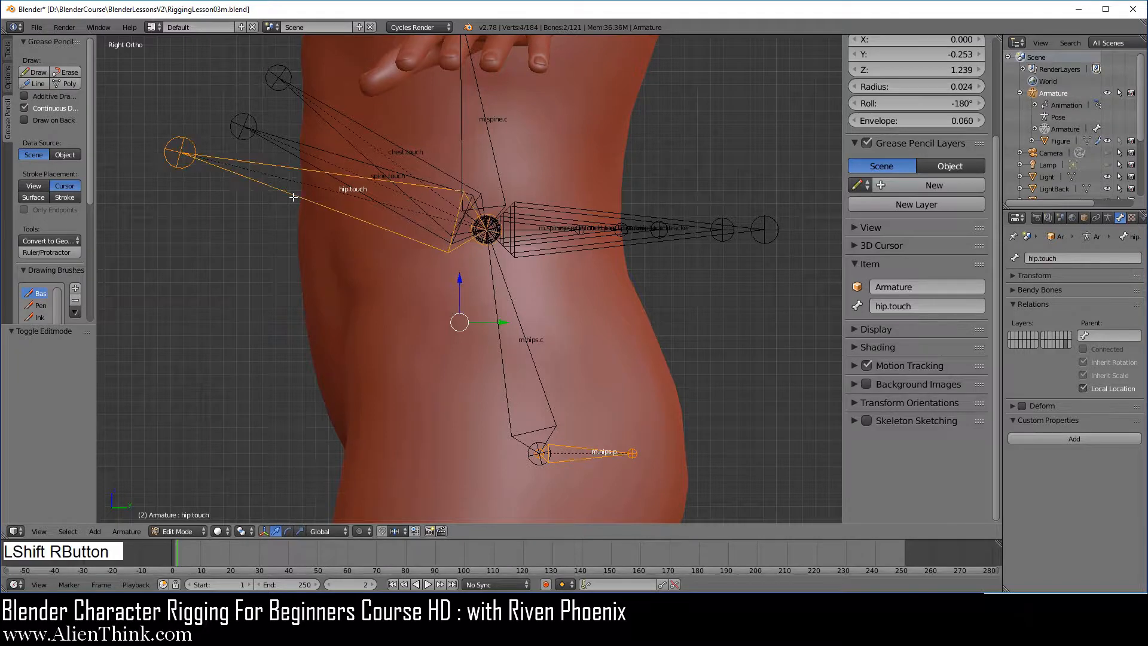
pyautogui.hotkey('ctrl', 'p')
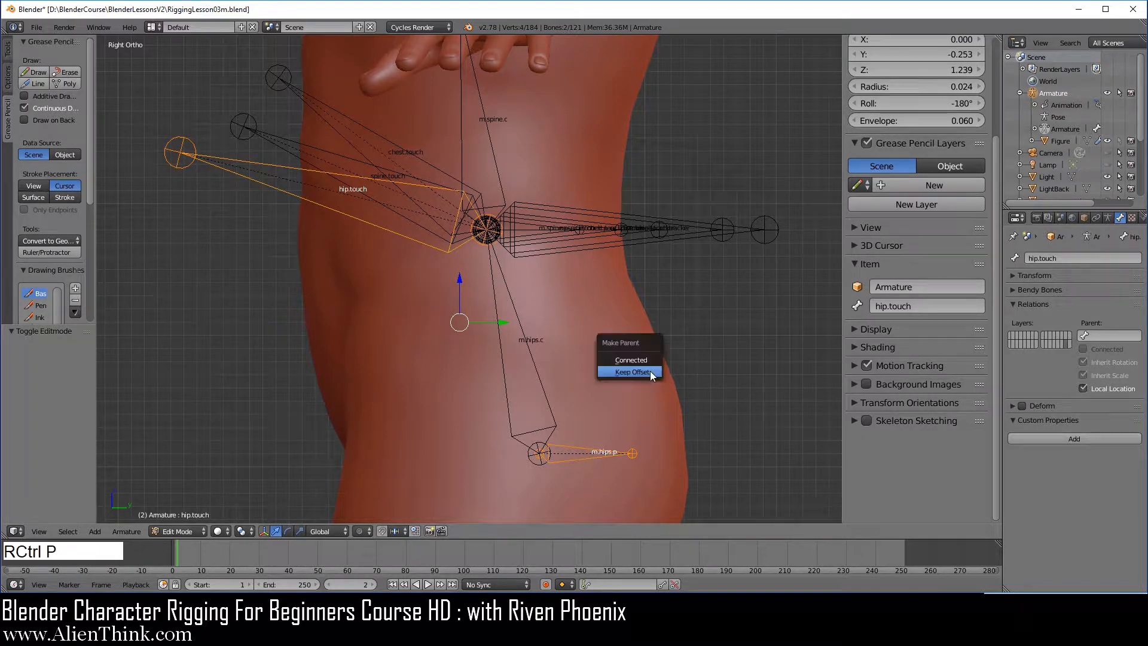
pyautogui.click(651, 370)
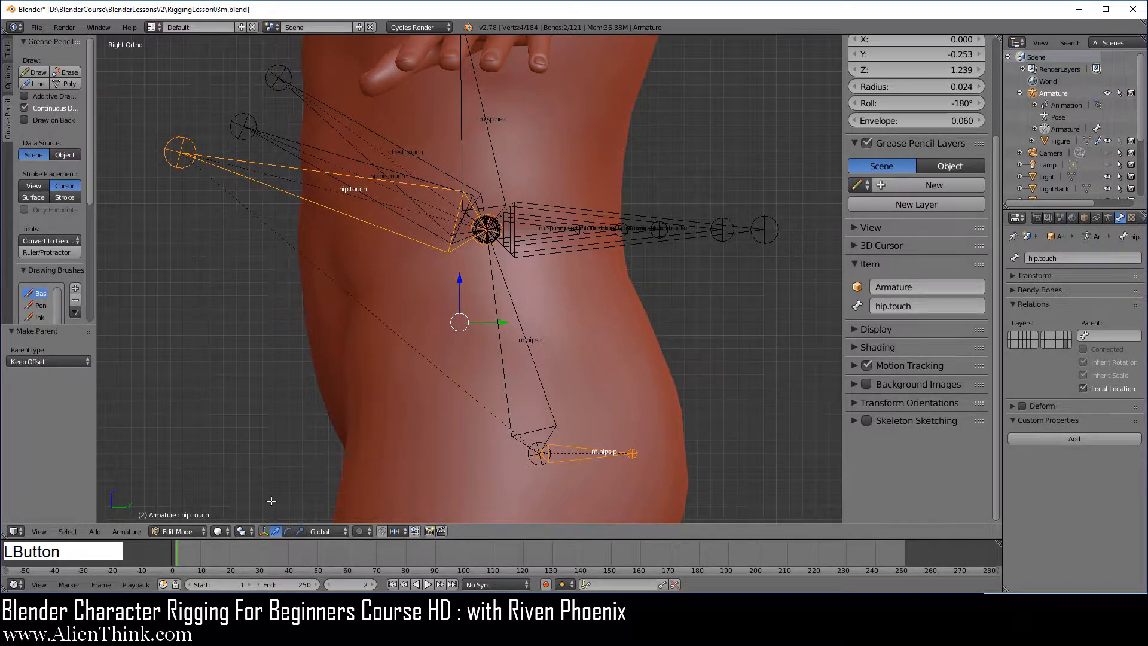
# Return the armature to Pose Mode with only the hip.touch bone selected.
pyautogui.click(190, 531)
pyautogui.click(190, 491)
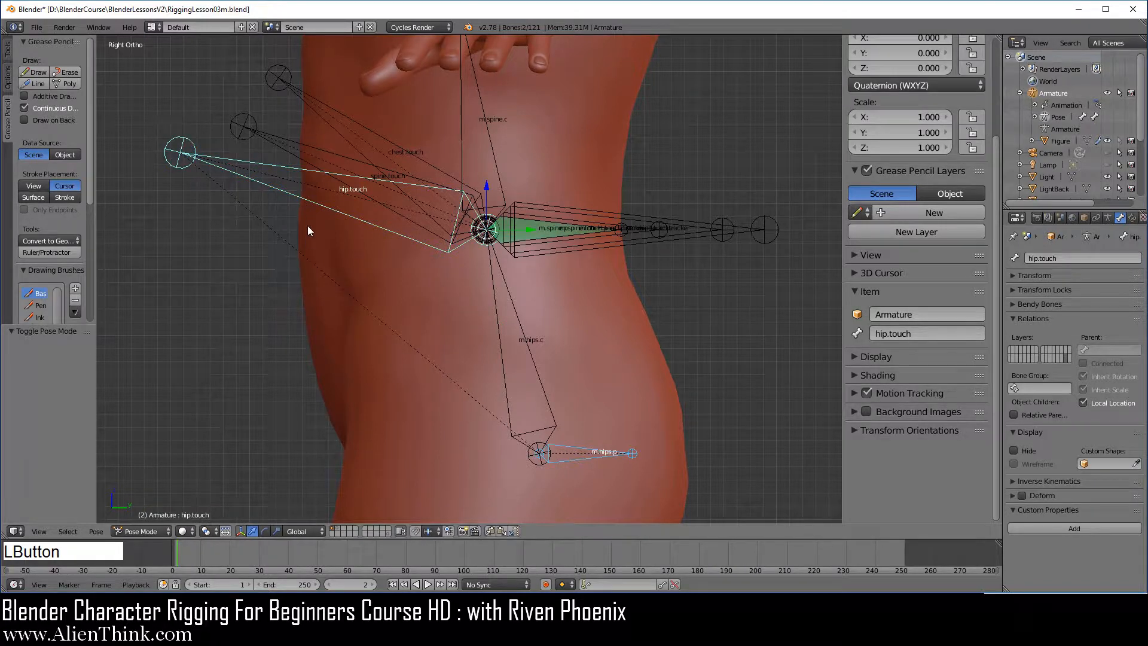
pyautogui.rightClick(310, 204)
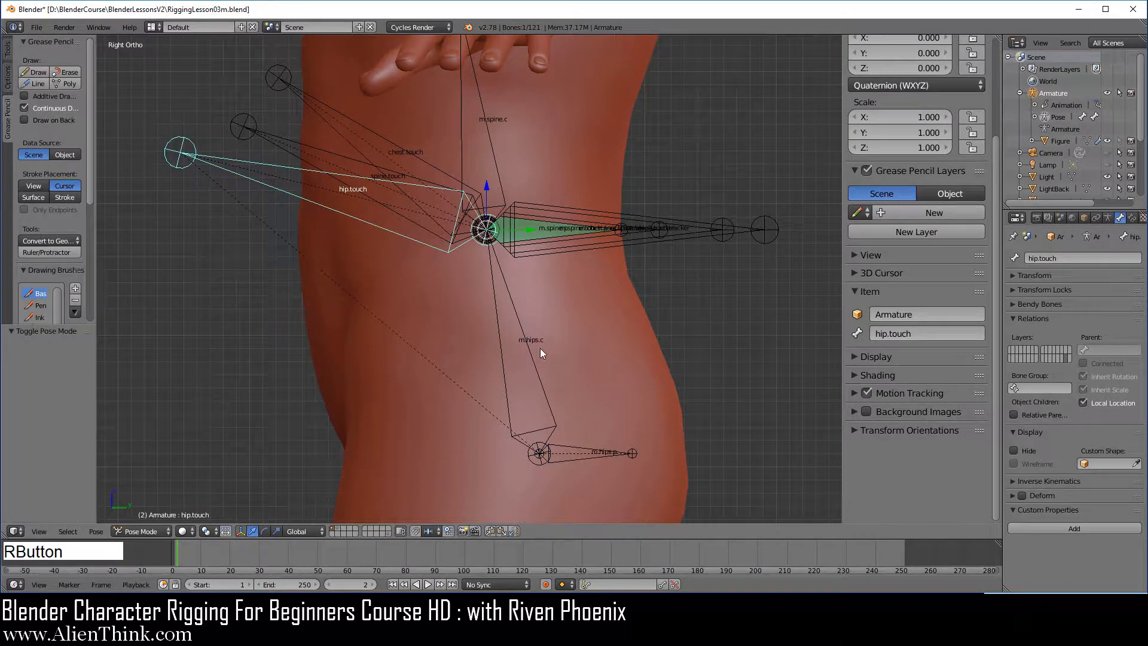
# Test-rotate hip.touch several times to check how the hips follow, cancelling each rotation.
pyautogui.press('r')
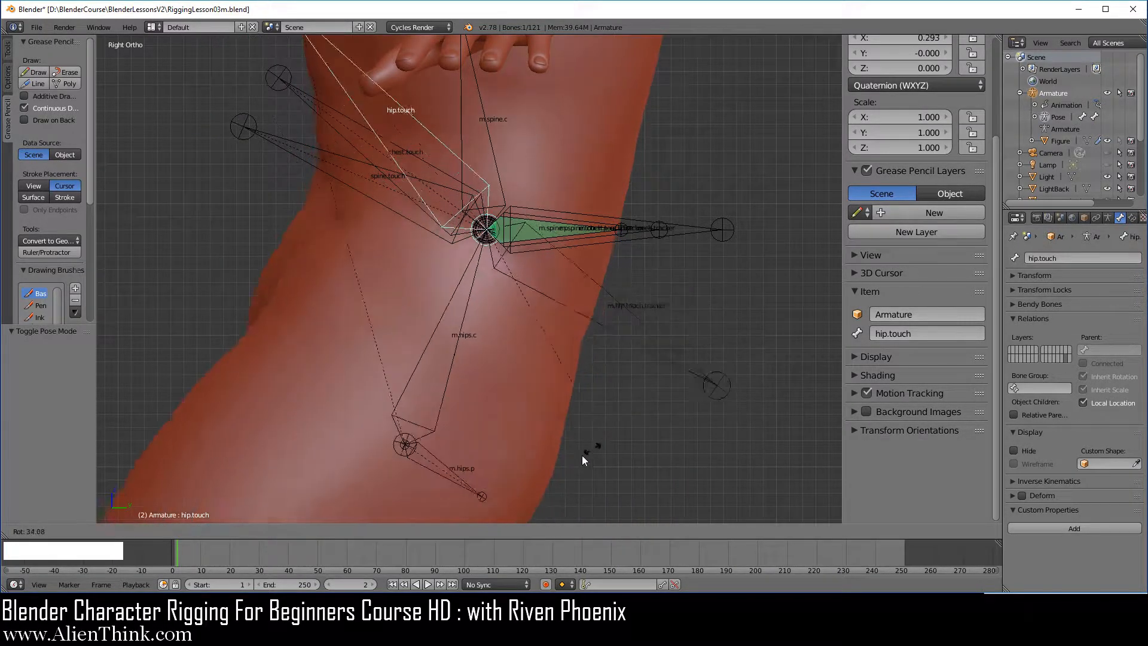
pyautogui.rightClick(641, 325)
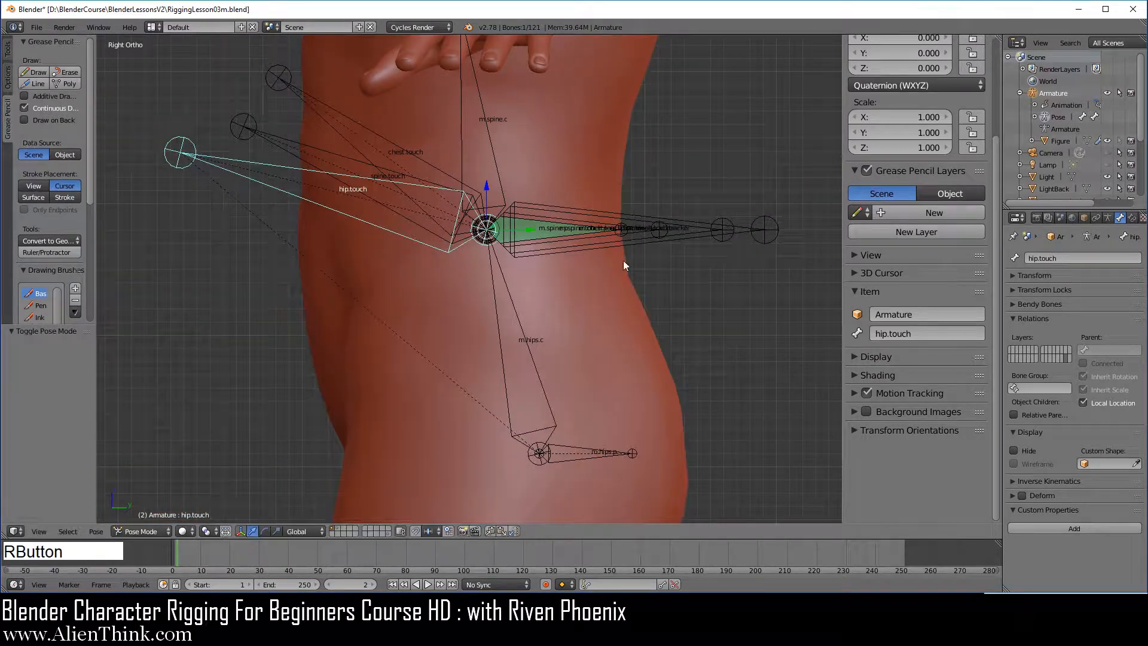
pyautogui.rightClick(590, 450)
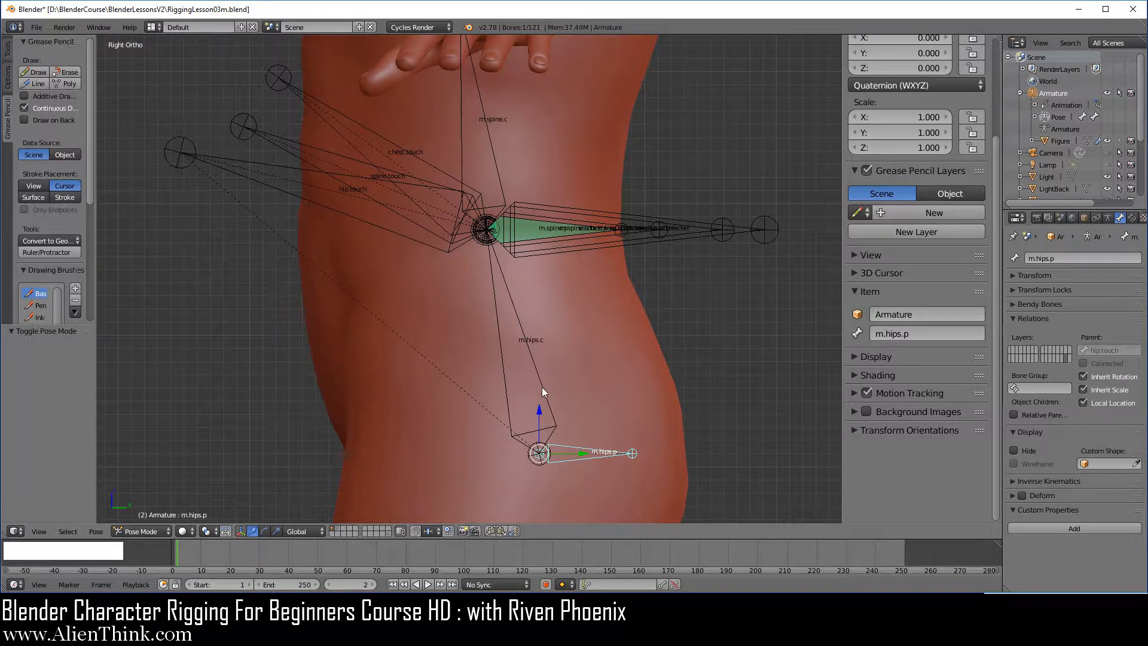
pyautogui.rightClick(362, 220)
pyautogui.press('r')
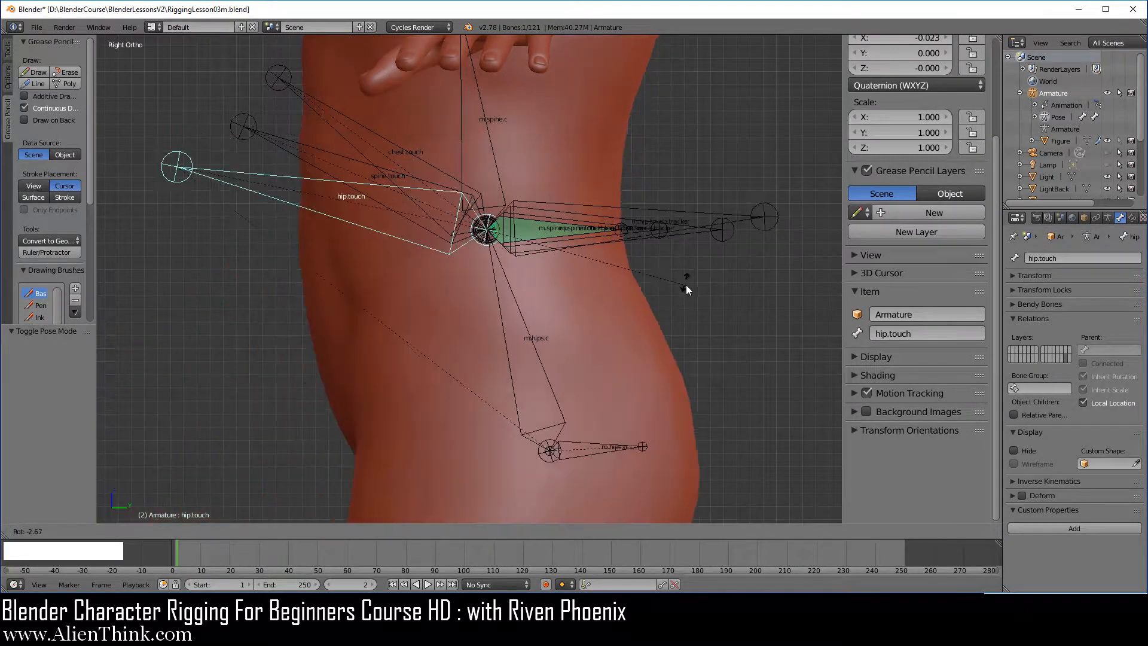
pyautogui.rightClick(605, 392)
pyautogui.scroll(-4, 605, 392)
pyautogui.press('r')
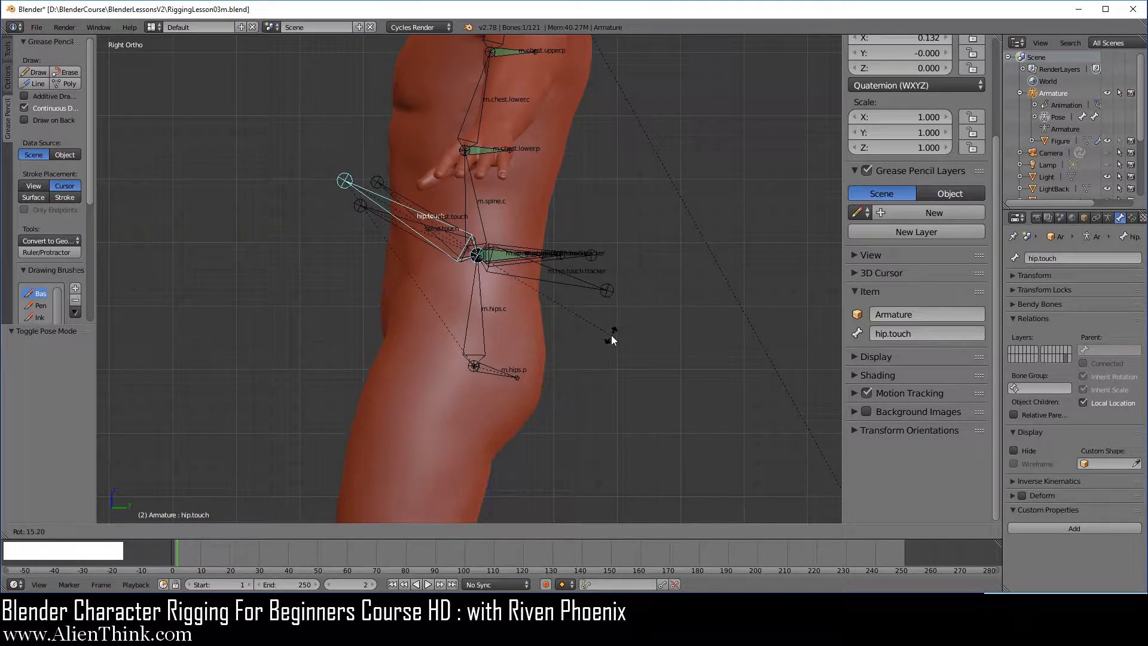
pyautogui.rightClick(611, 326)
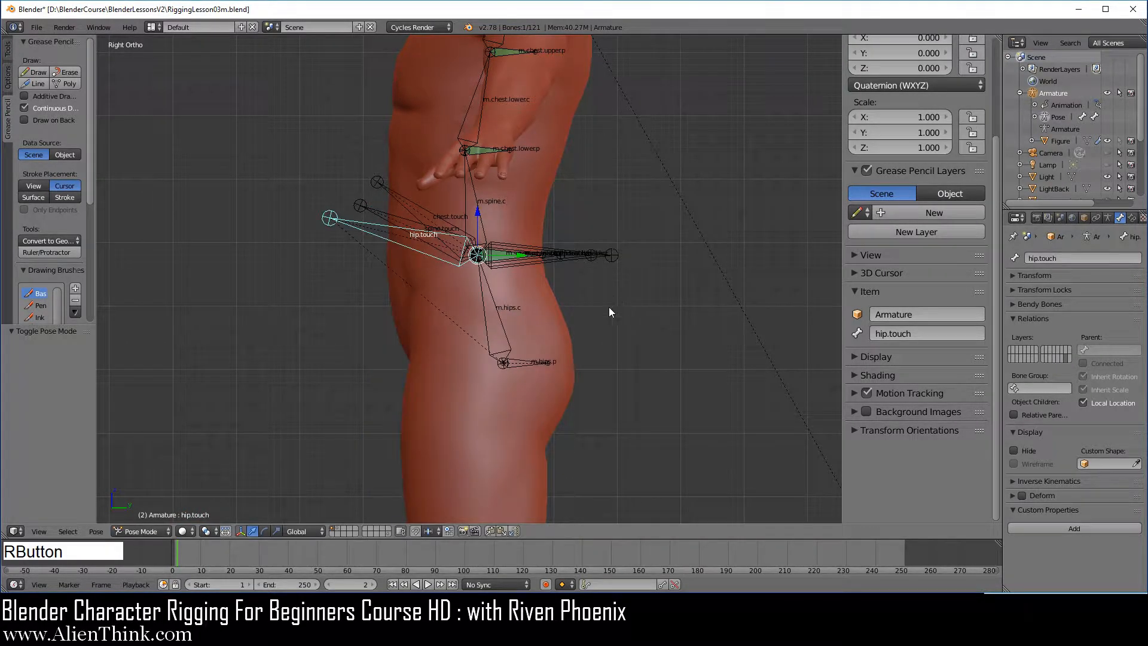
# Select the m.spine.touch.p bone and show its bone constraints.
pyautogui.scroll(4, 609, 312)
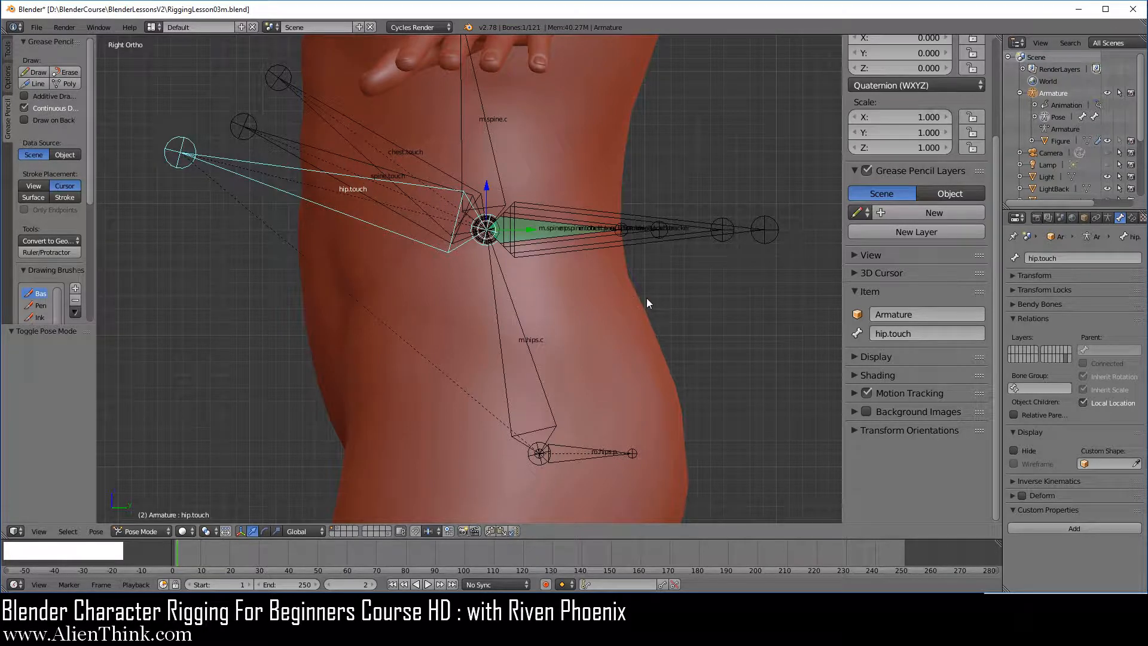
pyautogui.keyDown('shift'); pyautogui.moveTo(647, 303); pyautogui.dragTo(568, 305, button='middle'); pyautogui.keyUp('shift')
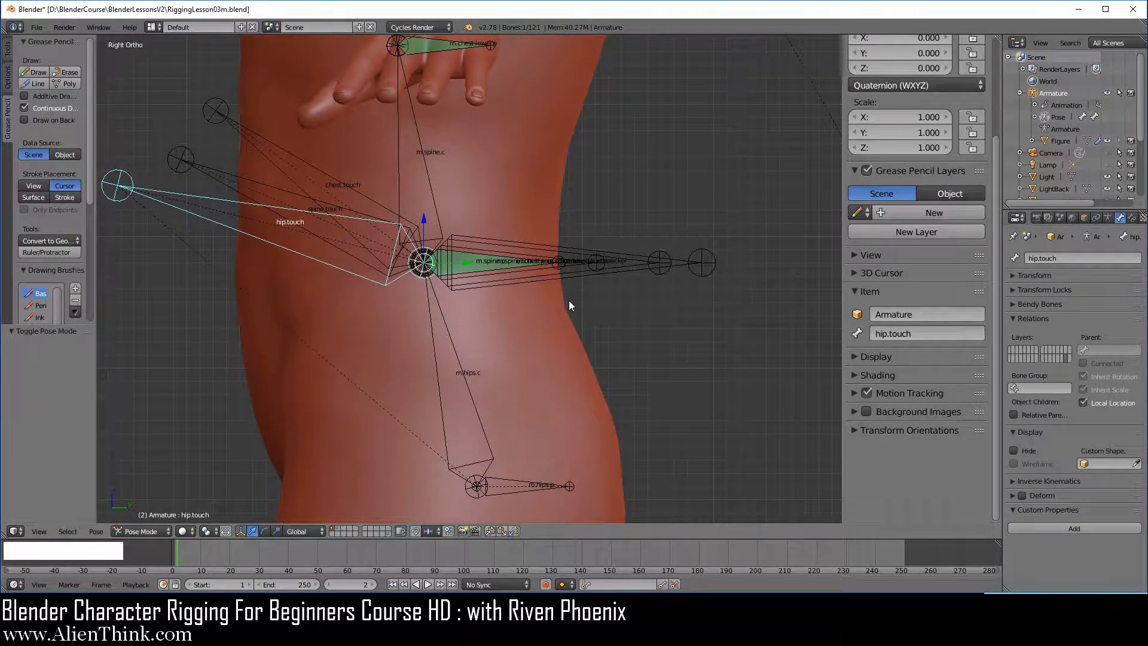
pyautogui.scroll(2, 527, 289)
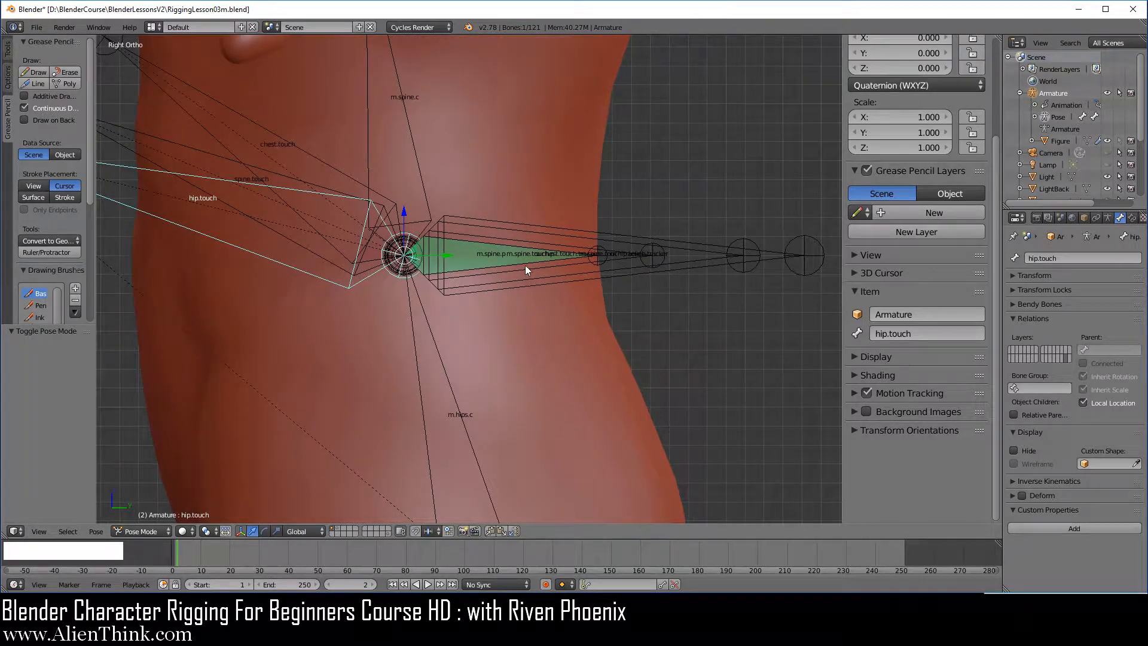
pyautogui.rightClick(525, 266)
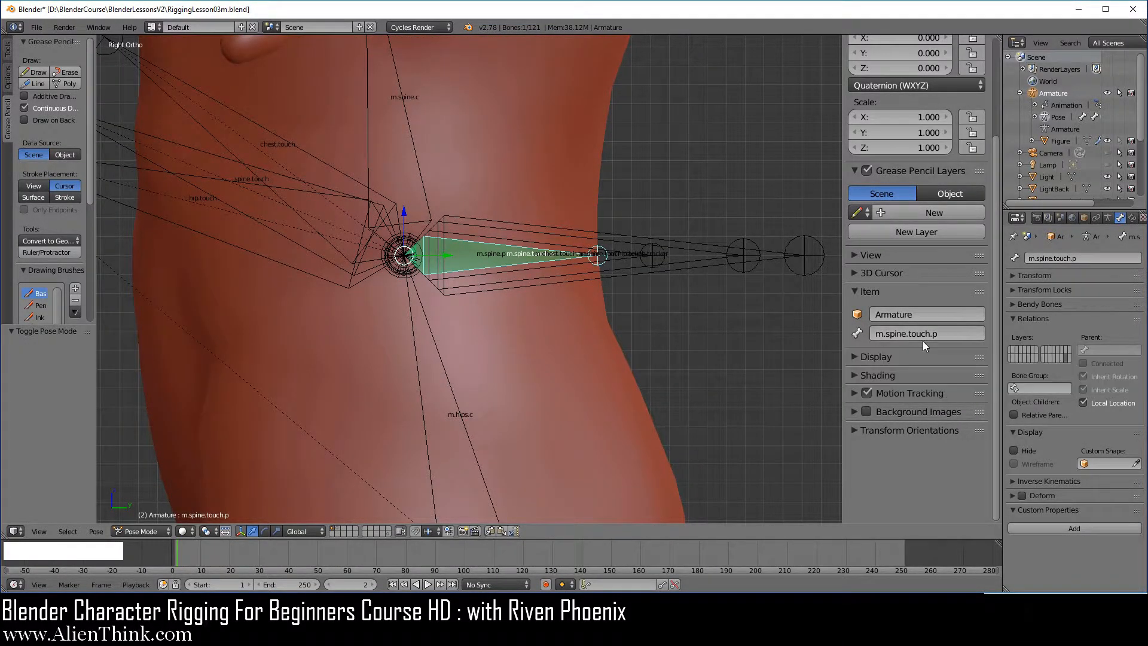
pyautogui.click(1132, 219)
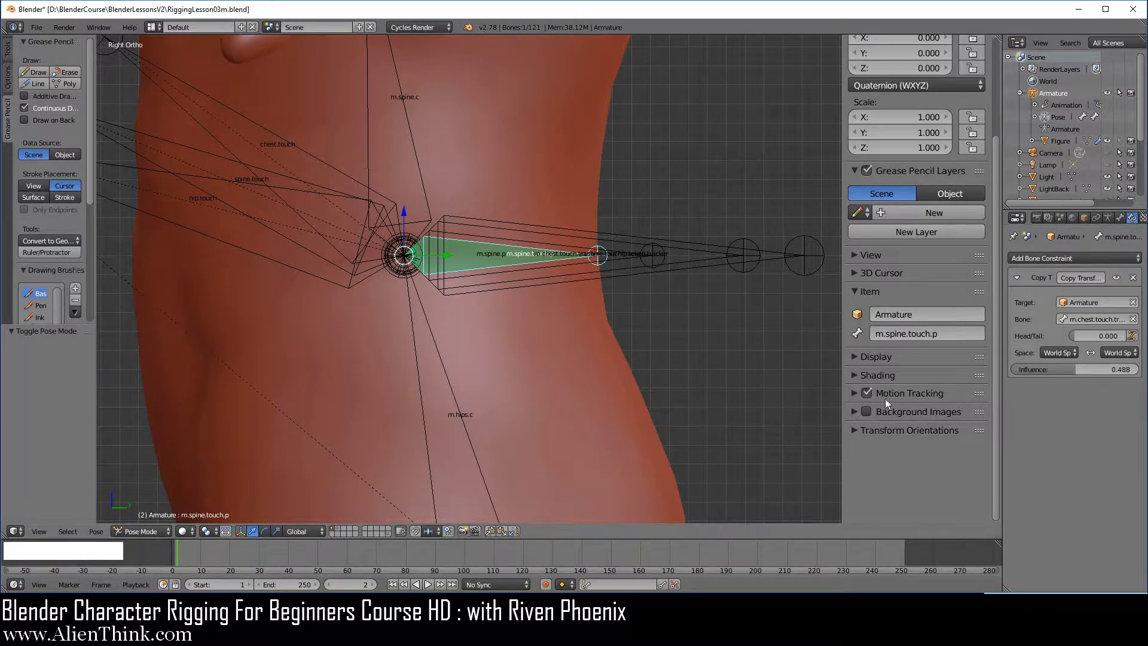
# Add a Copy Transforms constraint targeting m.hip.touch.tracker to m.spine.touch.p and move it above the chest-tracker constraint.
pyautogui.keyDown('shift'); pyautogui.moveTo(530, 425); pyautogui.dragTo(547, 372, button='middle'); pyautogui.keyUp('shift')
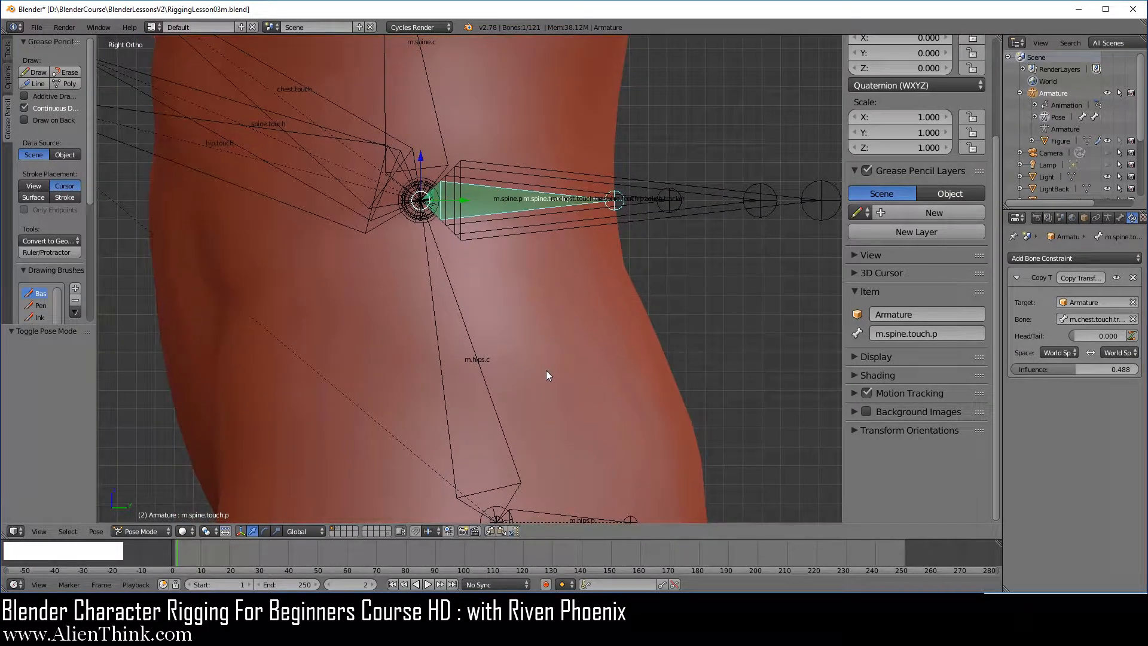
pyautogui.rightClick(599, 224)
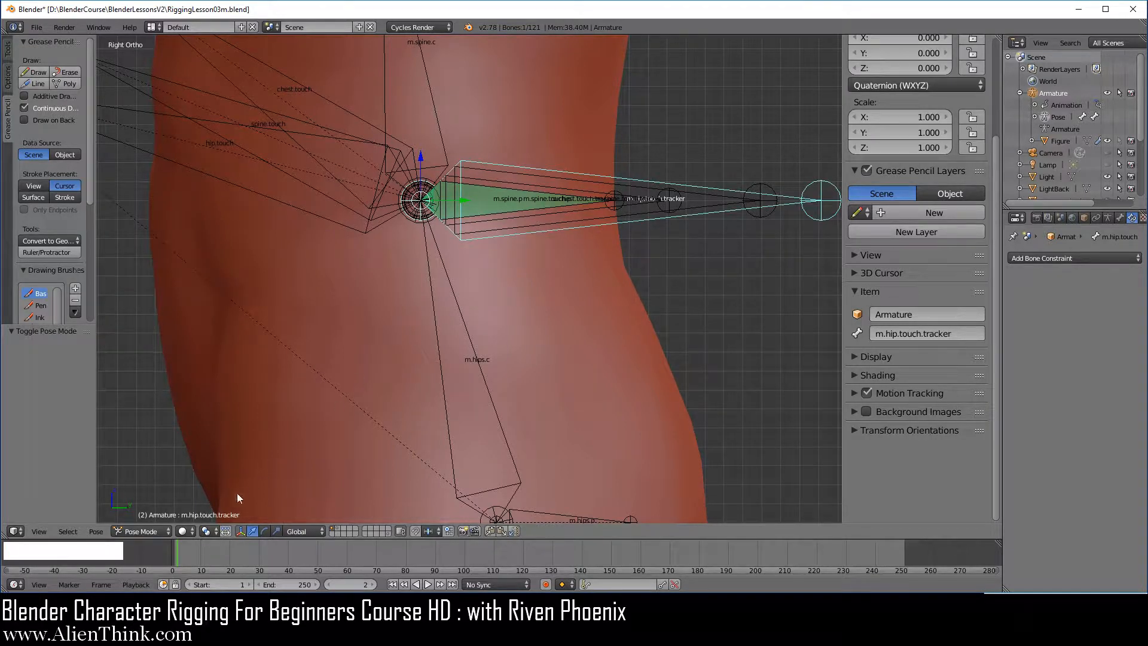
pyautogui.press('shift')
pyautogui.keyDown('shift'); pyautogui.rightClick(562, 205); pyautogui.keyUp('shift')
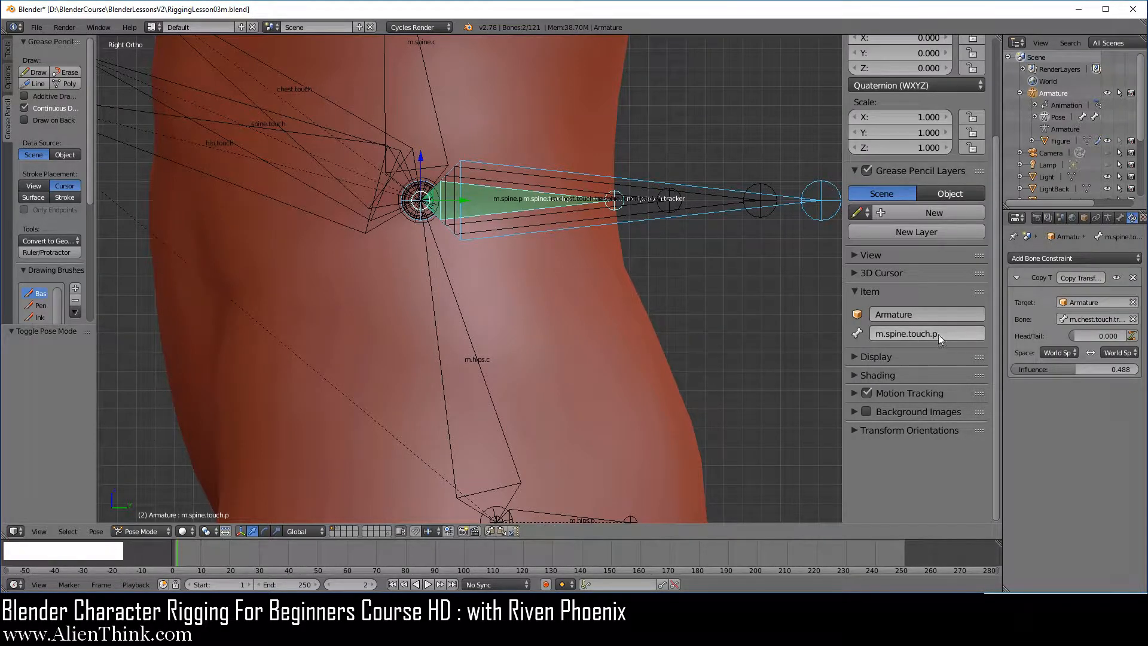
pyautogui.hotkey('ctrl', 'shift', 'c')
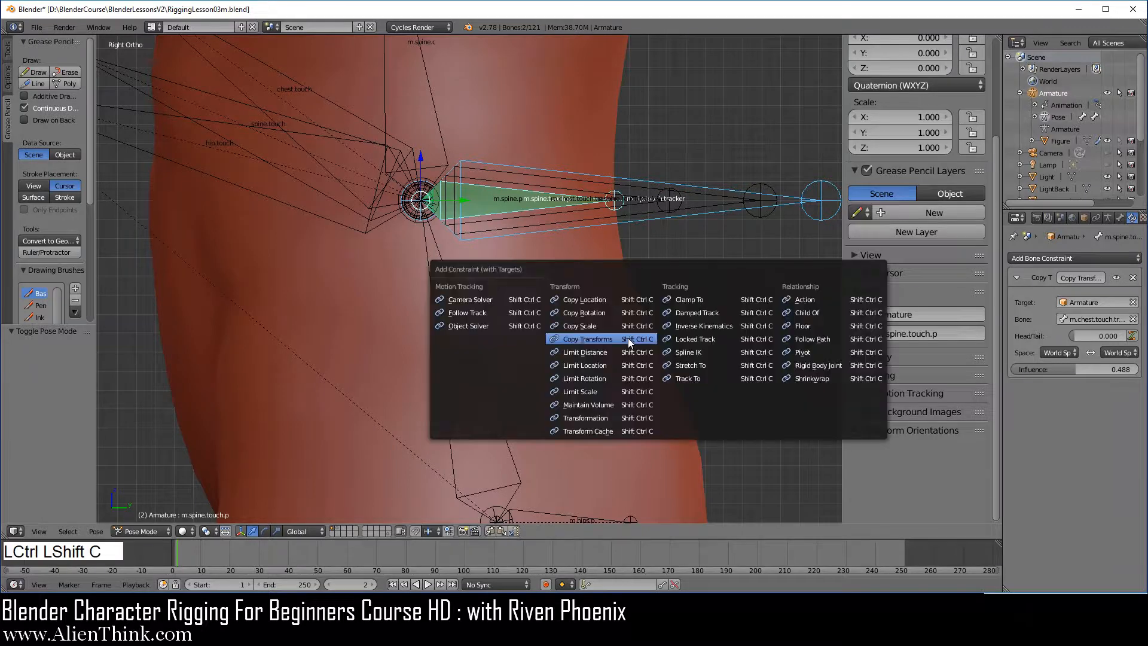
pyautogui.click(628, 340)
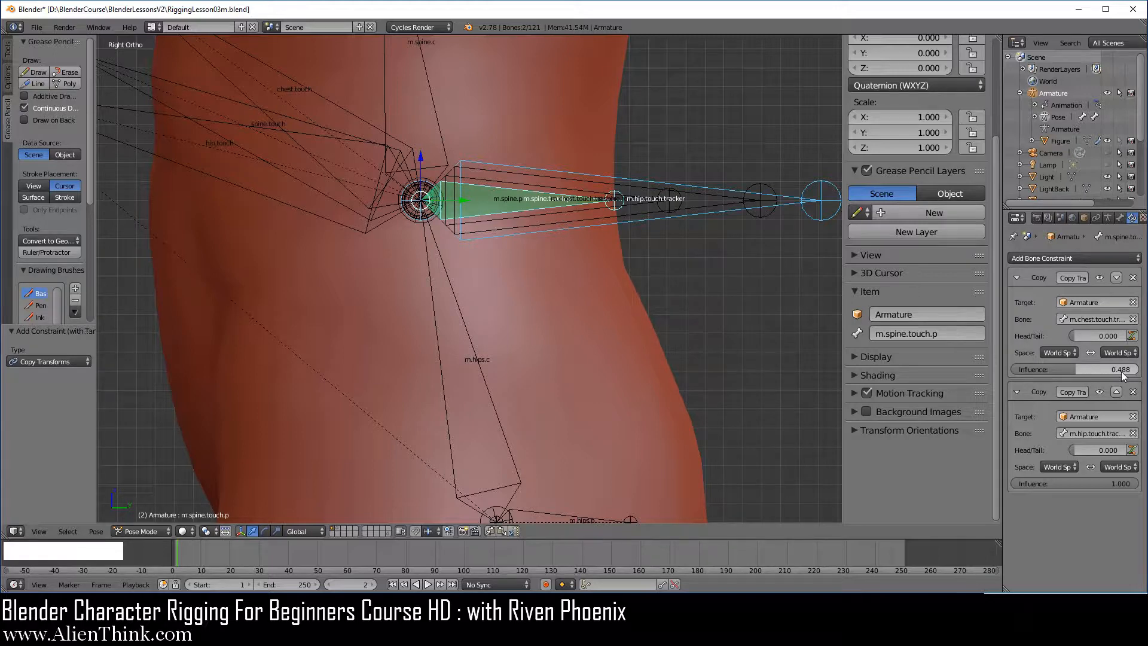
pyautogui.click(1117, 392)
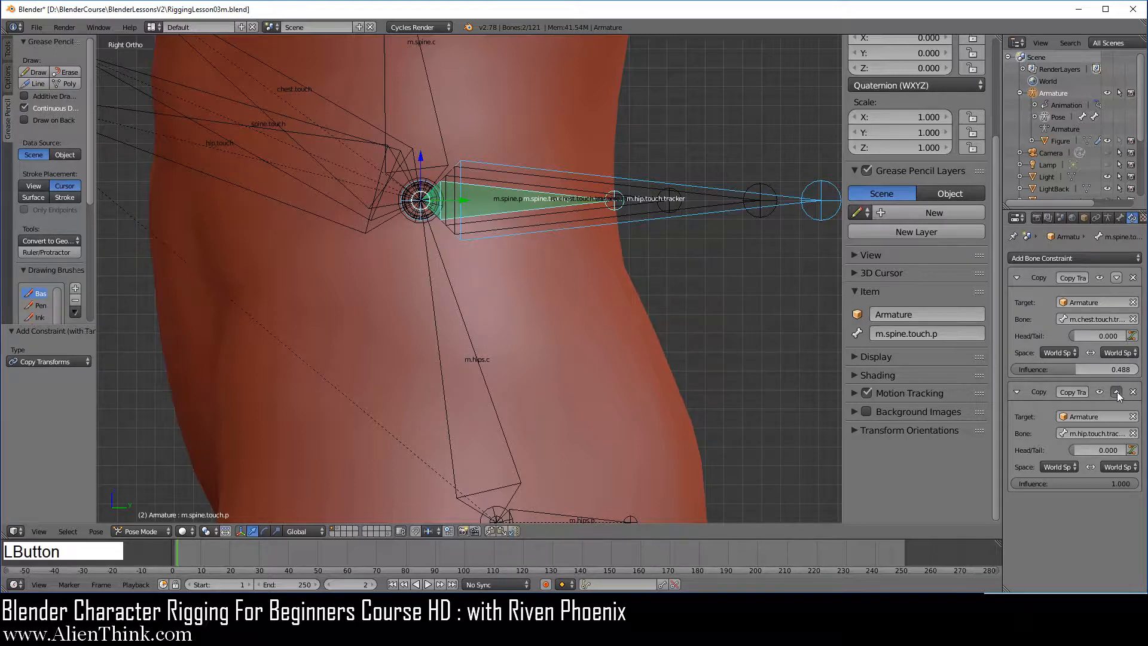
# Select the hip.touch bone and test-rotate it twice to check how the spine and hips follow, cancelling each rotation.
pyautogui.scroll(-2, 554, 364)
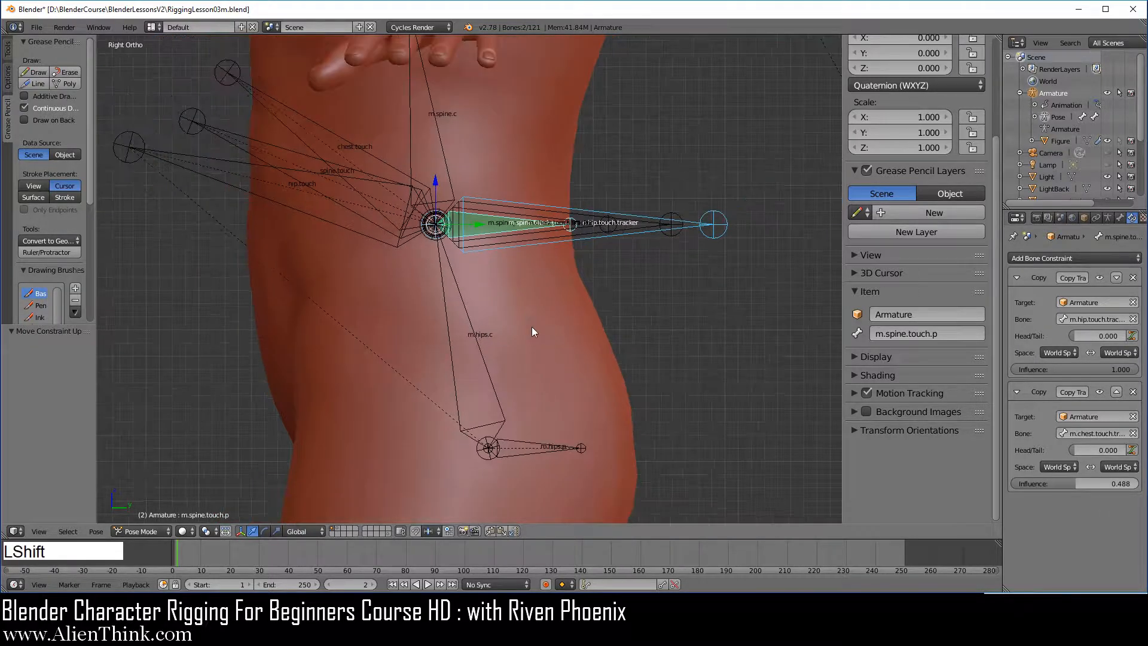
pyautogui.keyDown('shift'); pyautogui.moveTo(532, 327); pyautogui.dragTo(582, 333, button='middle'); pyautogui.keyUp('shift')
pyautogui.rightClick(375, 241)
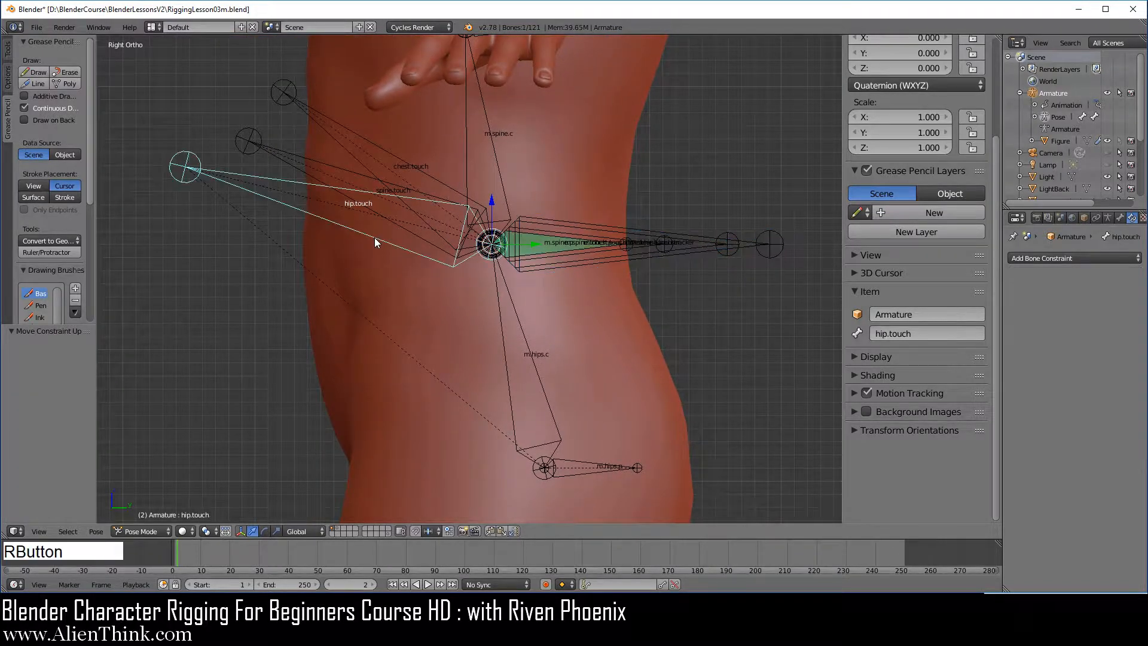
pyautogui.scroll(-2, 608, 342)
pyautogui.keyDown('shift'); pyautogui.moveTo(608, 342); pyautogui.dragTo(615, 354, button='middle'); pyautogui.keyUp('shift')
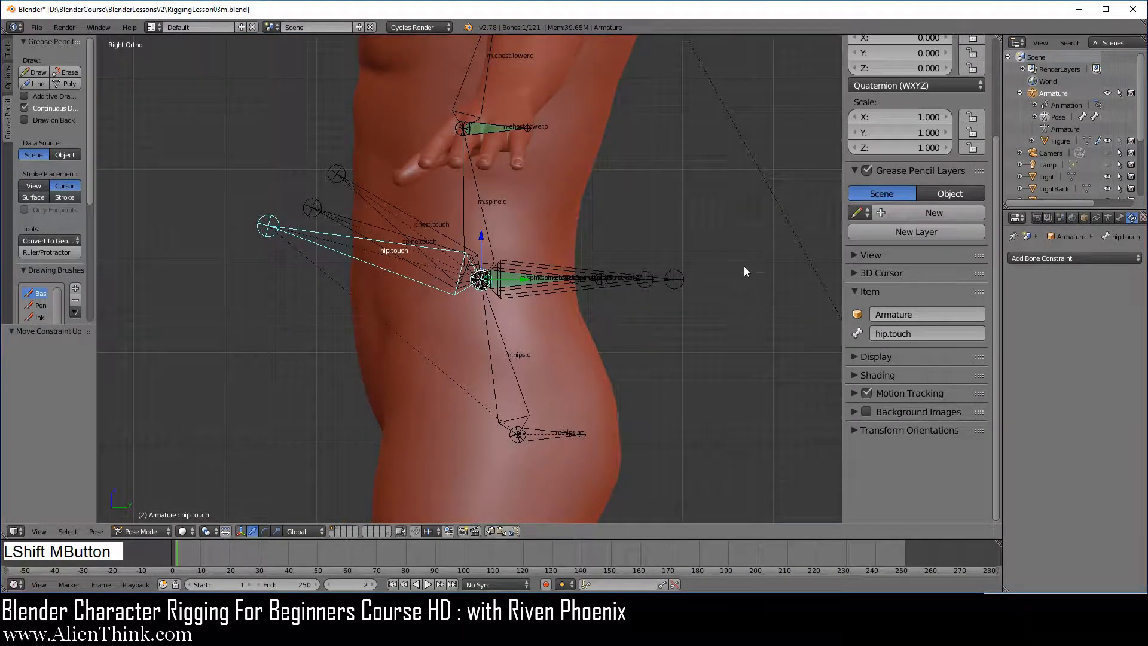
pyautogui.press('r')
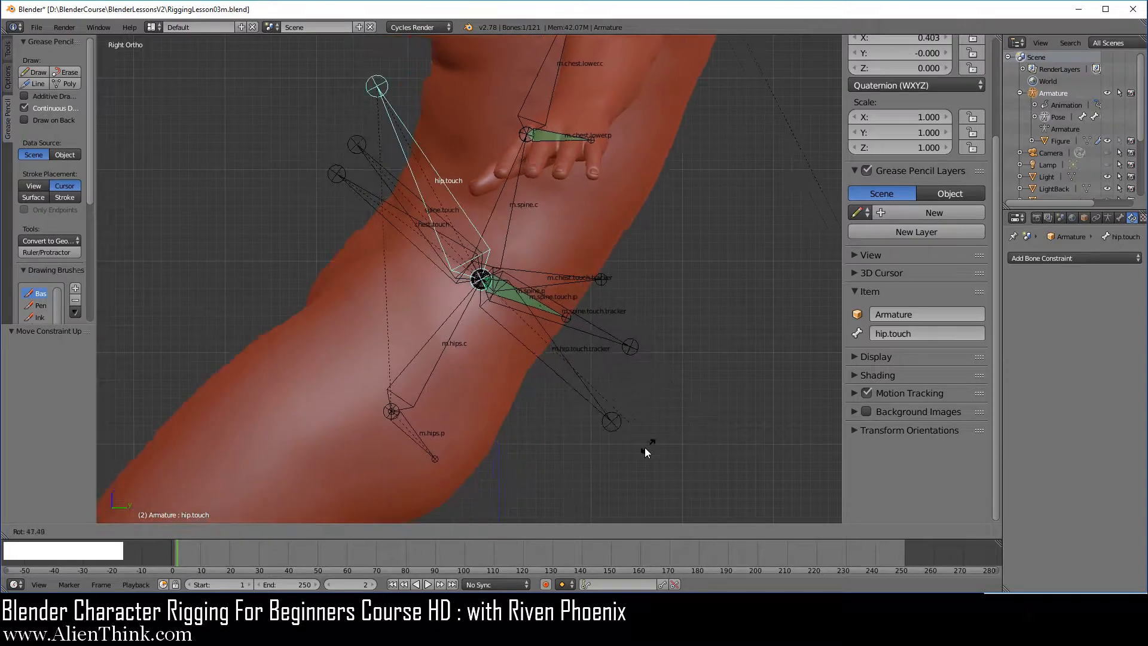
pyautogui.rightClick(640, 387)
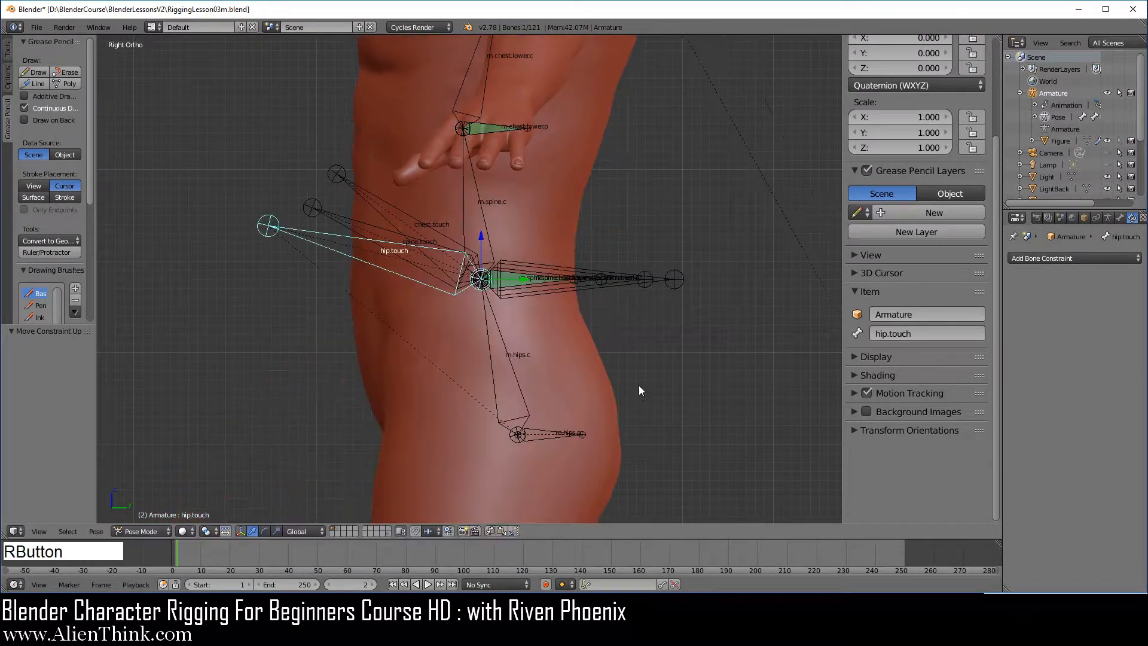
pyautogui.scroll(-4, 639, 385)
pyautogui.keyDown('shift'); pyautogui.moveTo(613, 328); pyautogui.dragTo(623, 370, button='middle'); pyautogui.keyUp('shift')
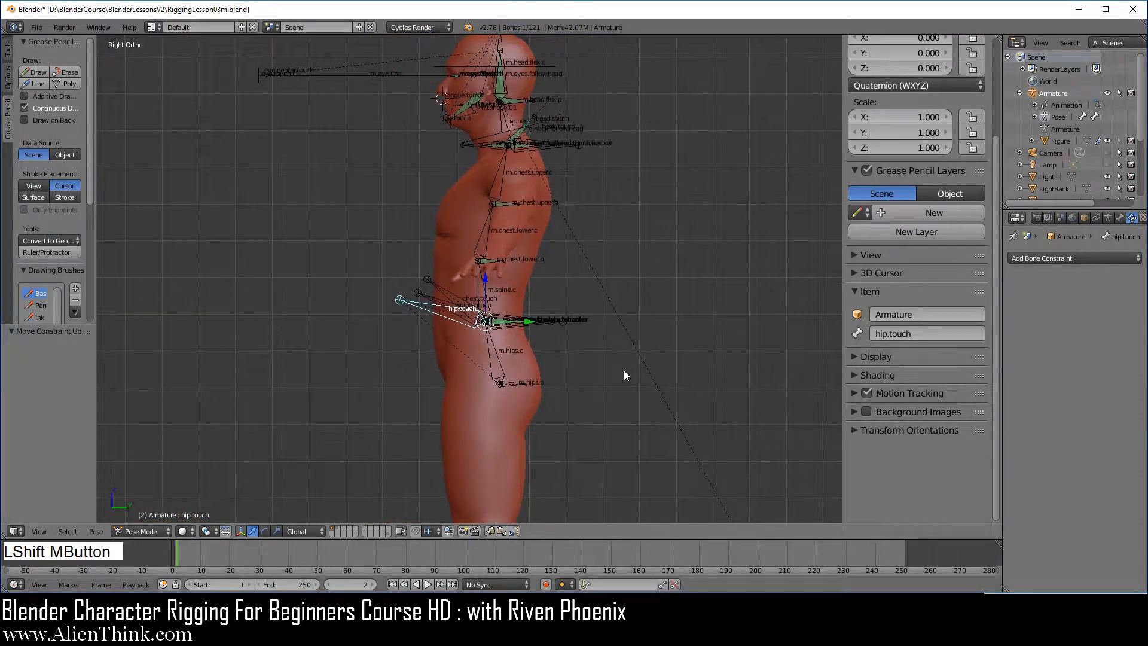
pyautogui.press('r')
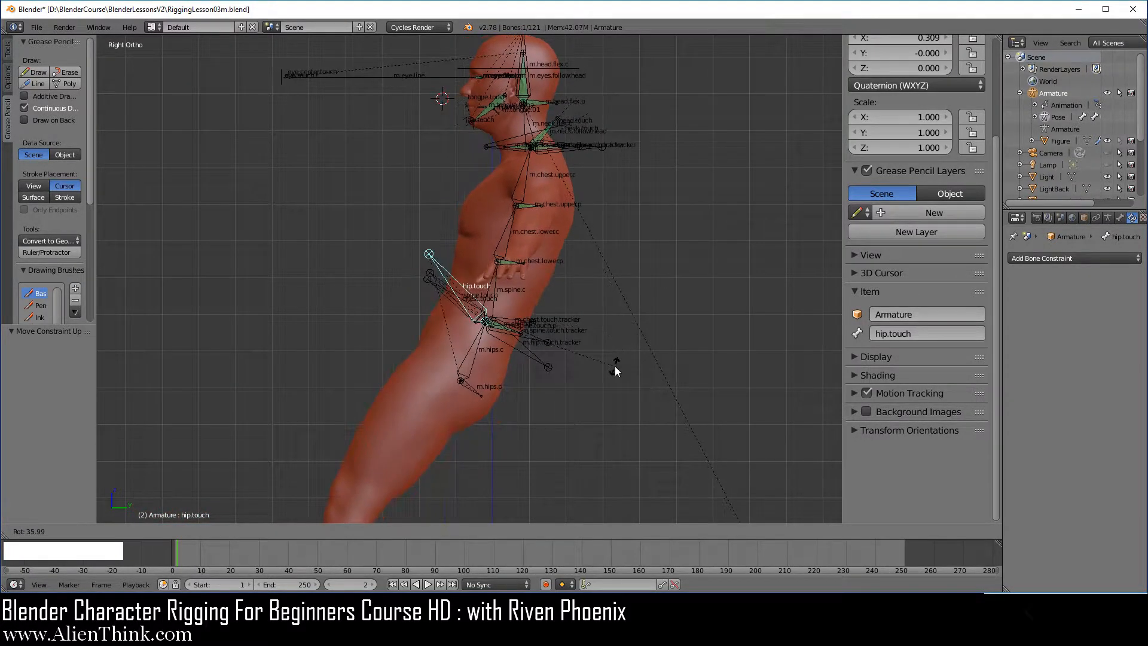
pyautogui.rightClick(616, 370)
# Select the m.chest.socket bone at the base of the neck as a reference.
pyautogui.scroll(4, 584, 421)
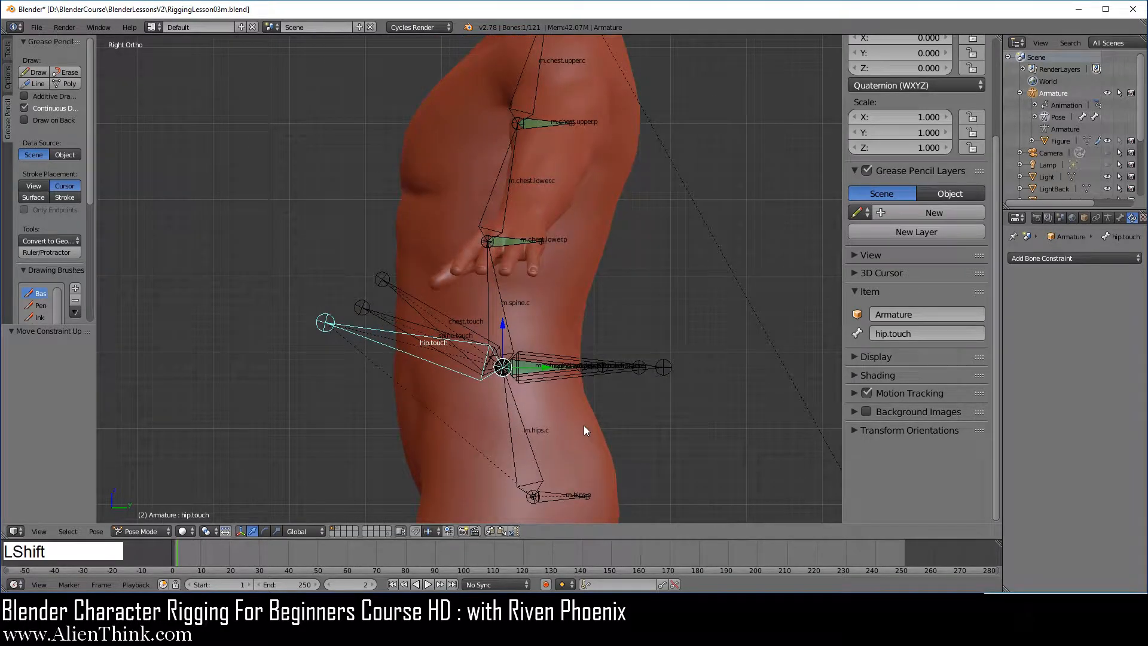
pyautogui.keyDown('shift'); pyautogui.moveTo(583, 425); pyautogui.dragTo(564, 366, button='middle'); pyautogui.keyUp('shift')
pyautogui.scroll(2, 572, 361)
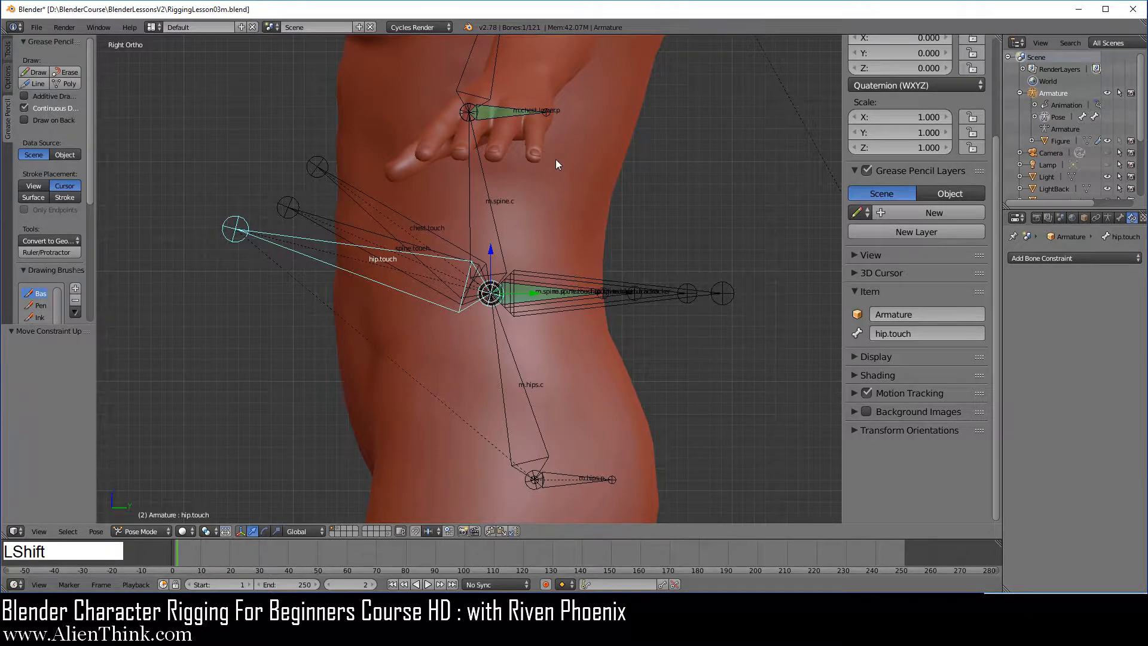
pyautogui.keyDown('shift'); pyautogui.moveTo(555, 160); pyautogui.dragTo(550, 395, button='middle'); pyautogui.keyUp('shift')
pyautogui.keyDown('shift'); pyautogui.moveTo(607, 113); pyautogui.dragTo(580, 393, button='middle'); pyautogui.keyUp('shift')
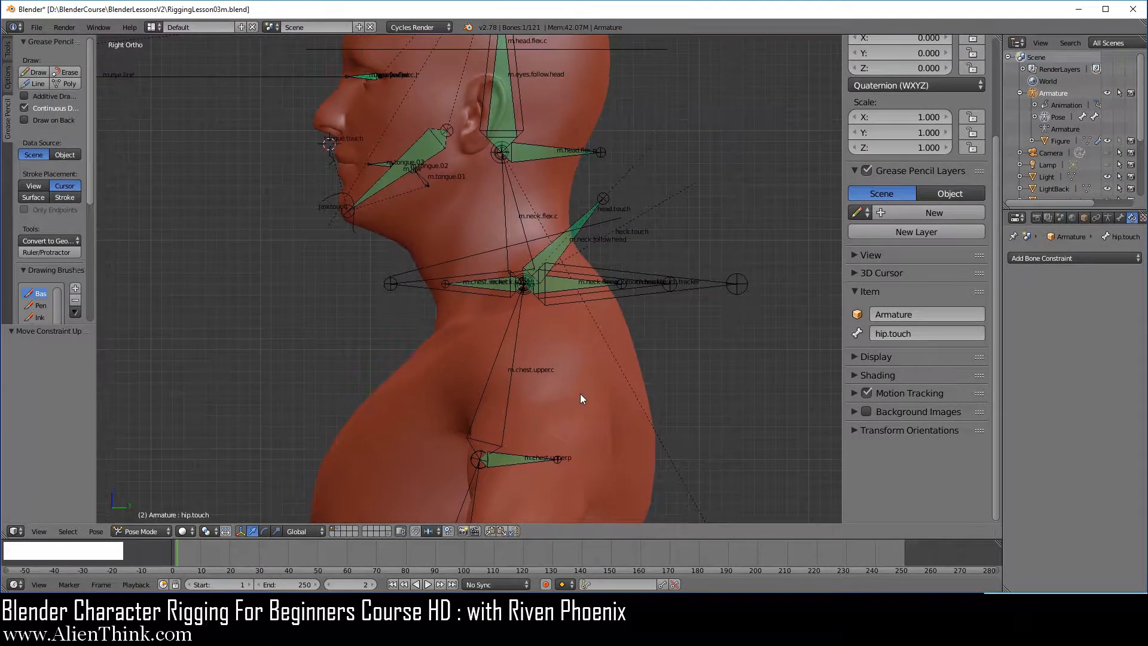
pyautogui.rightClick(433, 290)
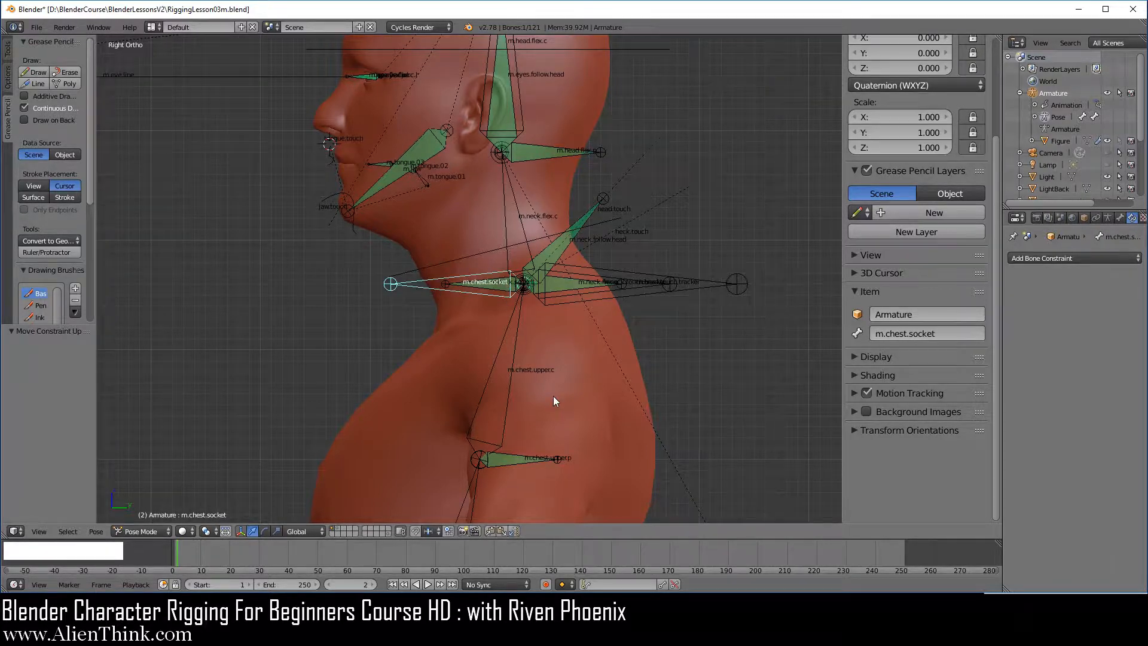
# In Edit Mode, extrude a new bone about 0.112 forward along the Y axis from the base joint of m.hip.touch.tracker.
pyautogui.scroll(-1, 554, 396)
pyautogui.keyDown('shift'); pyautogui.moveTo(554, 396); pyautogui.dragTo(572, 192, button='middle'); pyautogui.keyUp('shift')
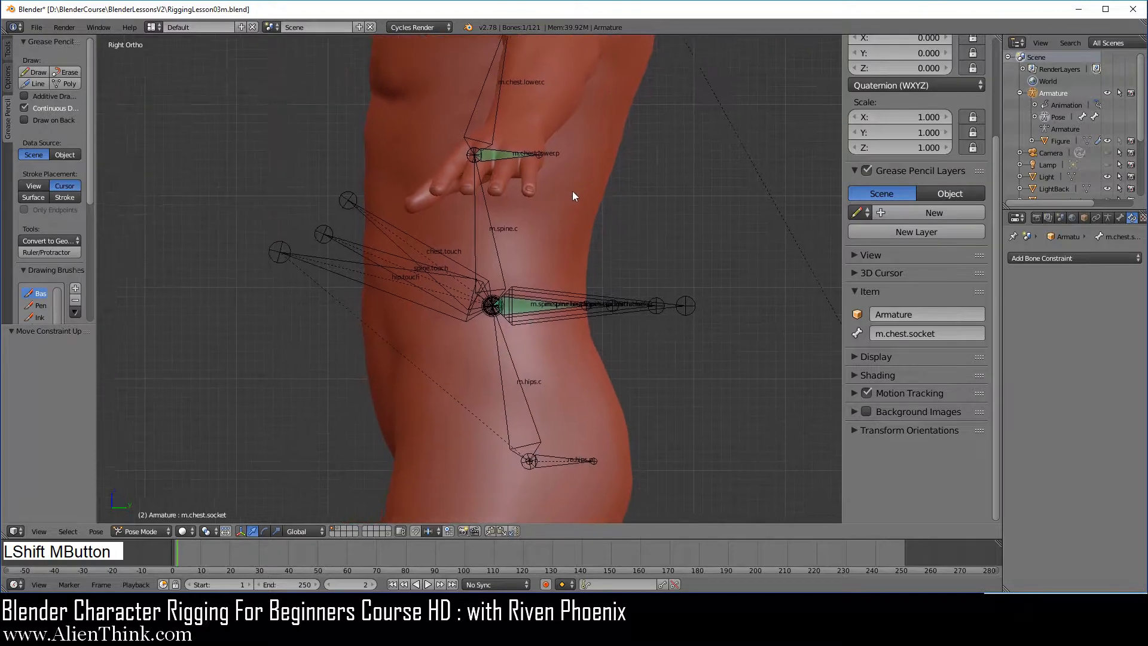
pyautogui.keyDown('shift'); pyautogui.moveTo(554, 389); pyautogui.dragTo(553, 351, button='middle'); pyautogui.keyUp('shift')
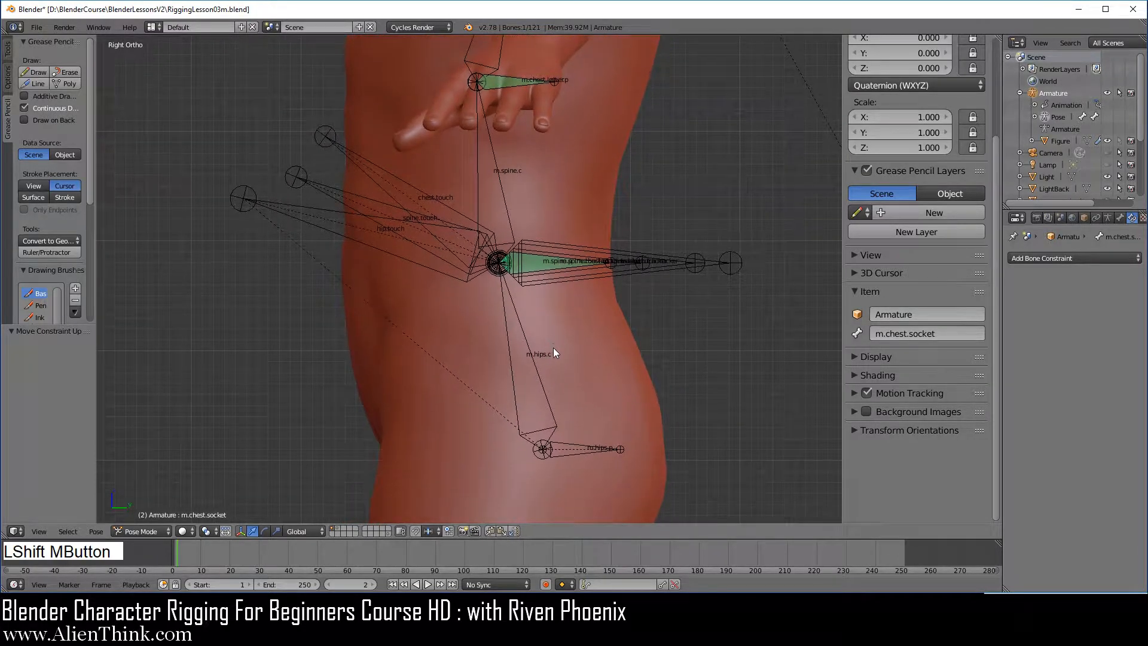
pyautogui.scroll(1, 553, 353)
pyautogui.click(155, 524)
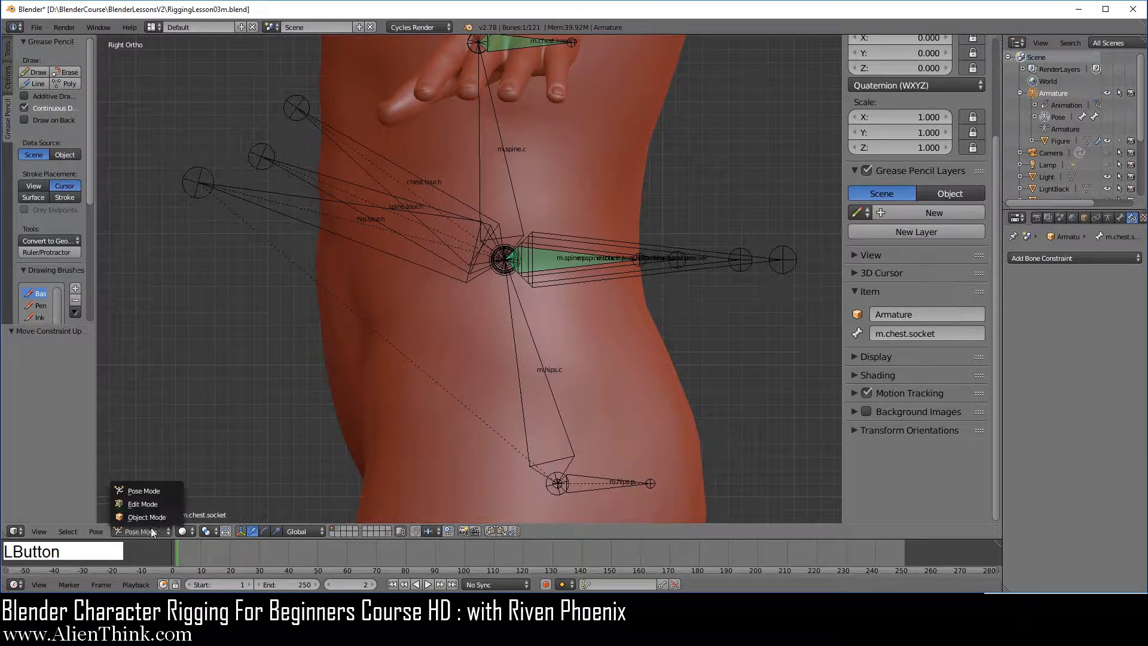
pyautogui.click(151, 506)
pyautogui.rightClick(506, 262)
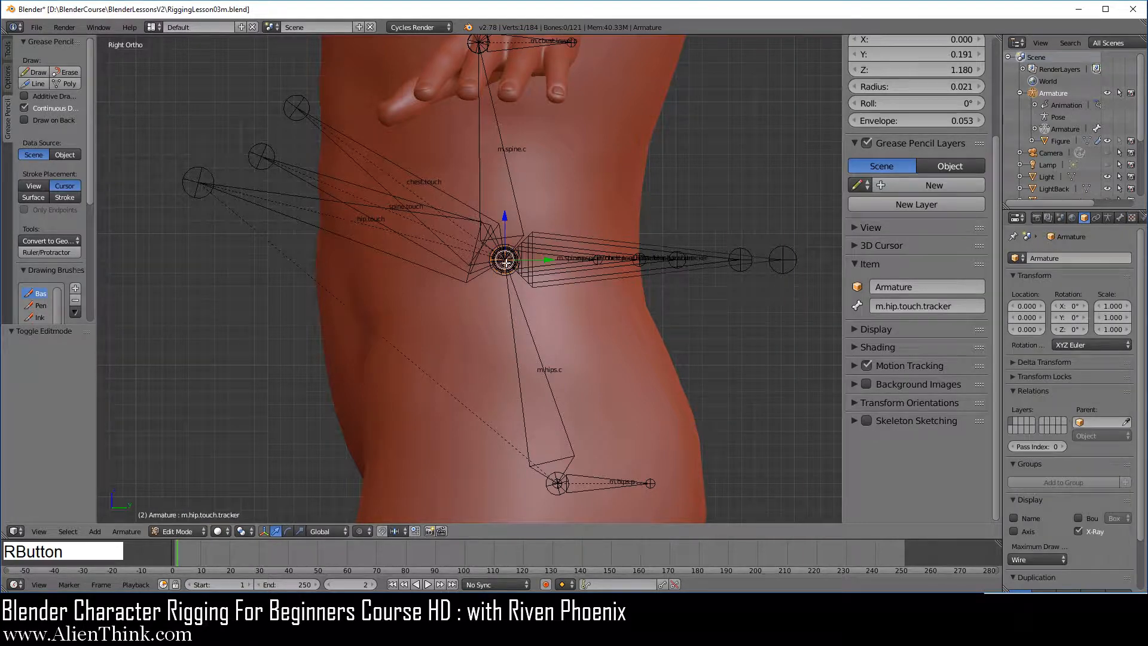
pyautogui.press('e')
pyautogui.press('y')
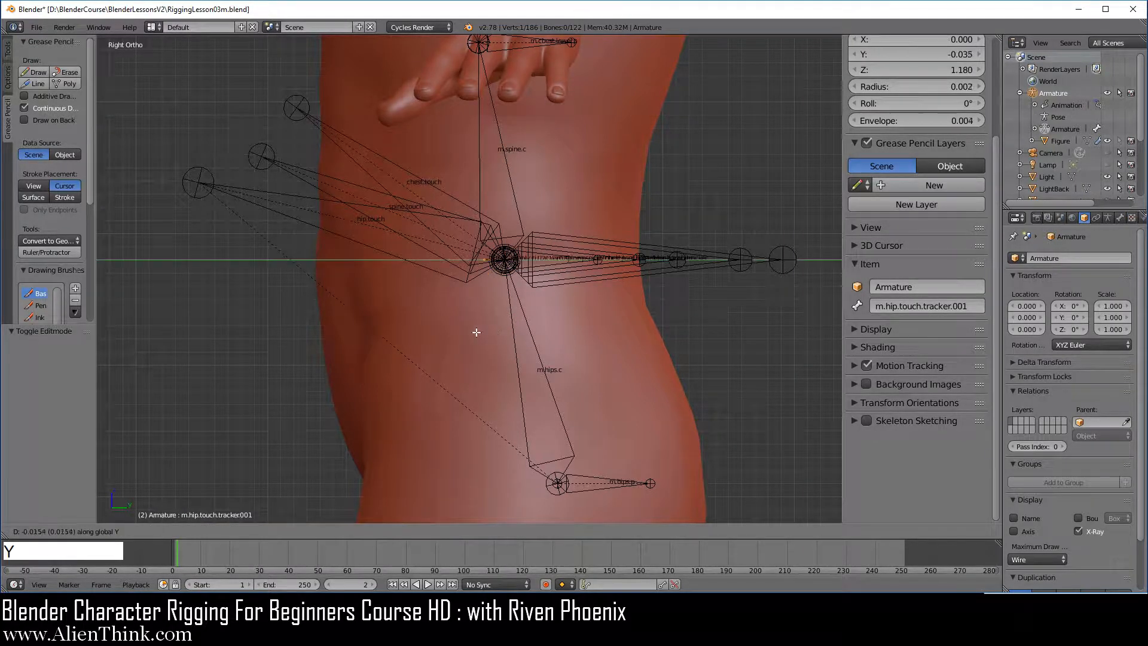
pyautogui.click(364, 325)
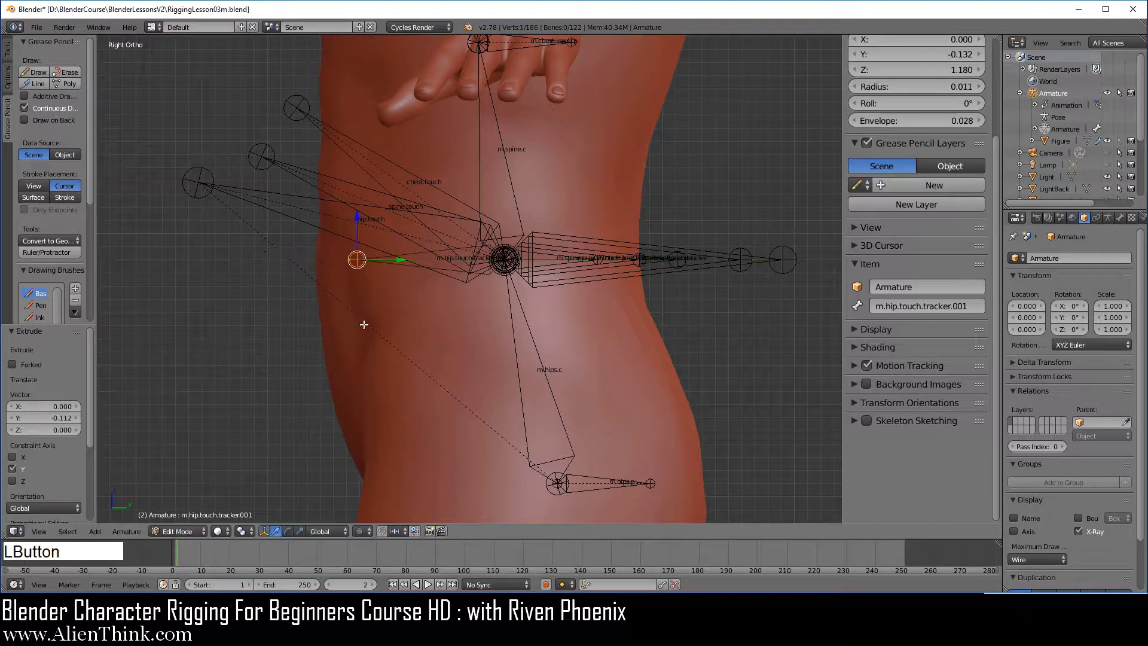
# Split the newly extruded bone into a separate, unparented bone and turn off its Deform option.
pyautogui.rightClick(412, 266)
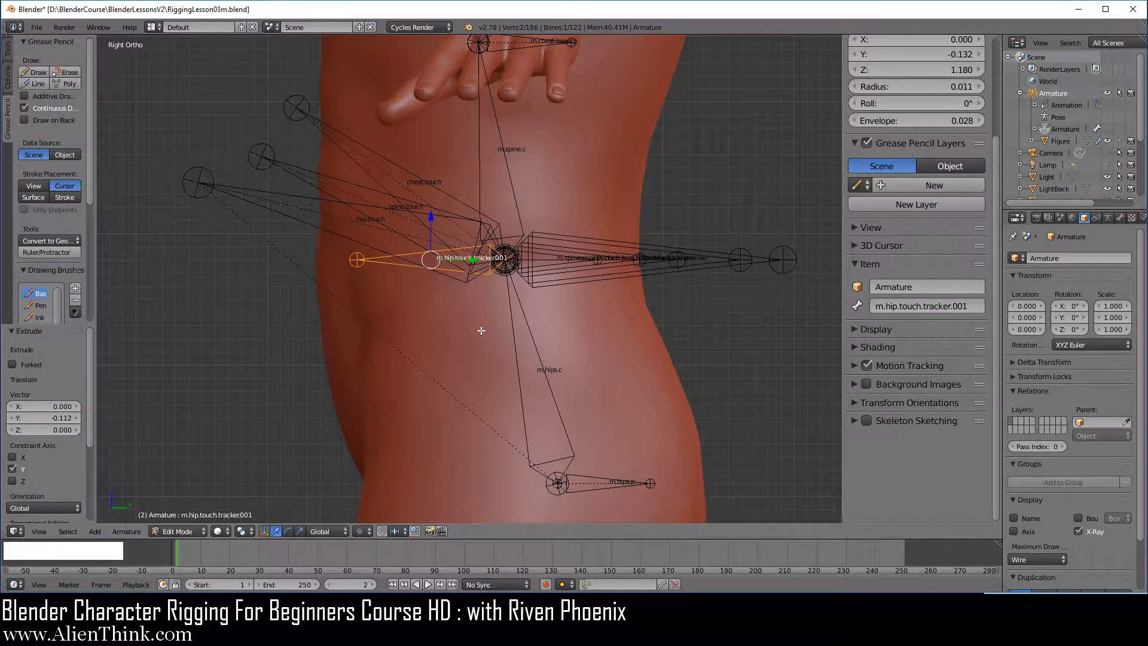
pyautogui.press('y')
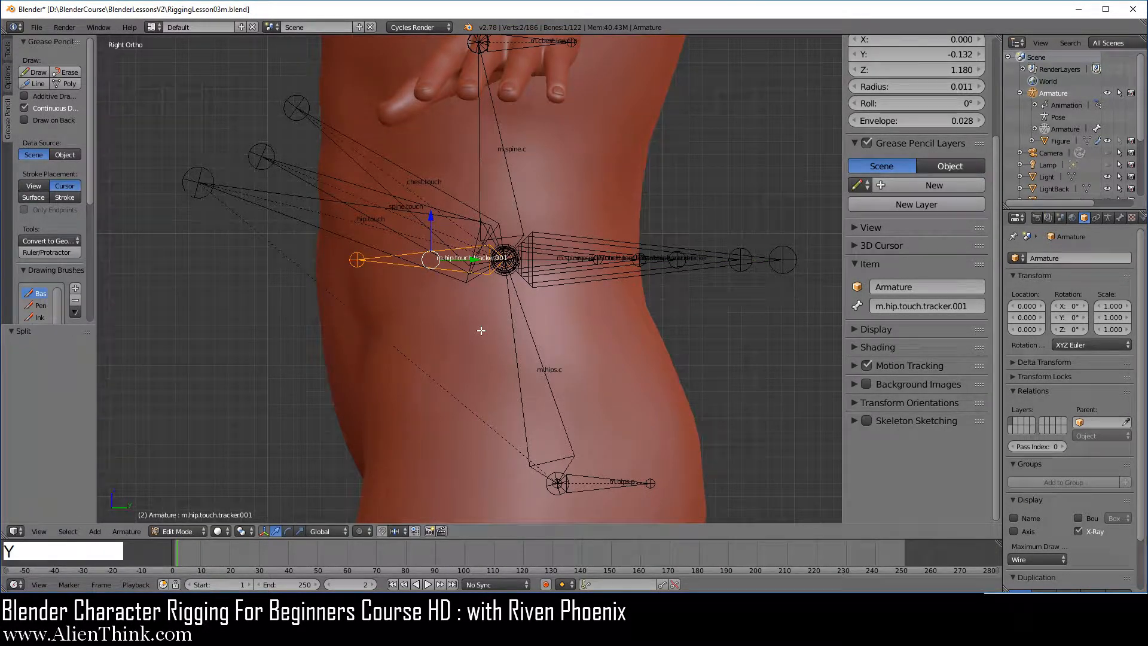
pyautogui.click(1120, 219)
pyautogui.click(1022, 405)
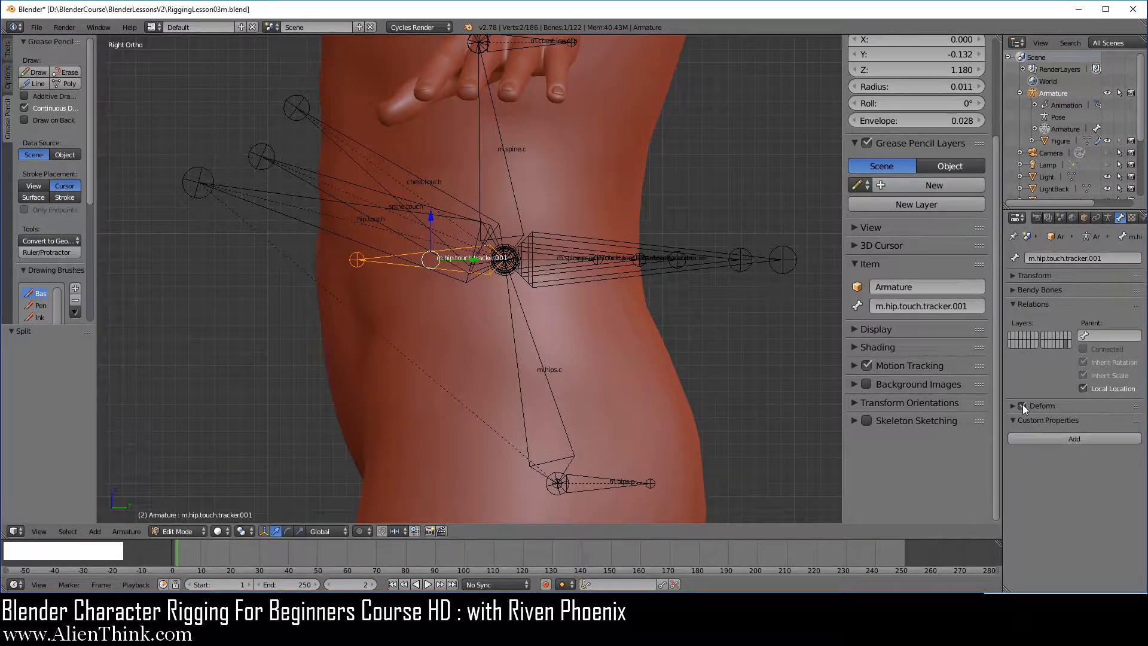
# Rename the separated bone hip.touch.root and set its parent to the root bone.
pyautogui.click(921, 306)
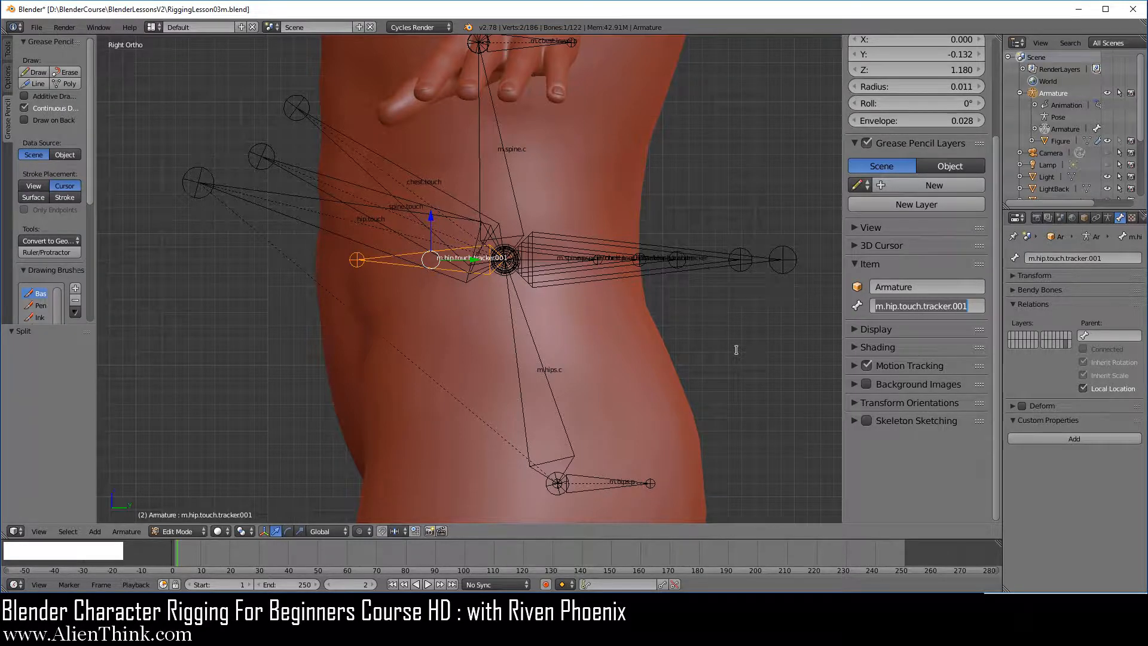
pyautogui.write('hip')
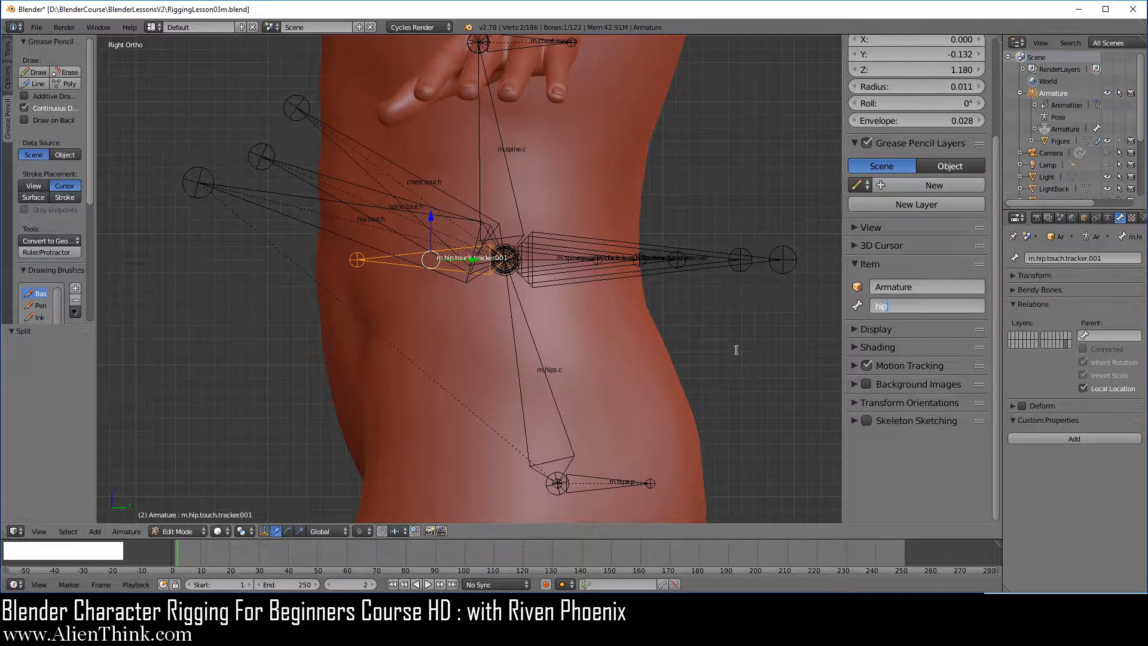
pyautogui.write('.touch.root')
pyautogui.press('Return')
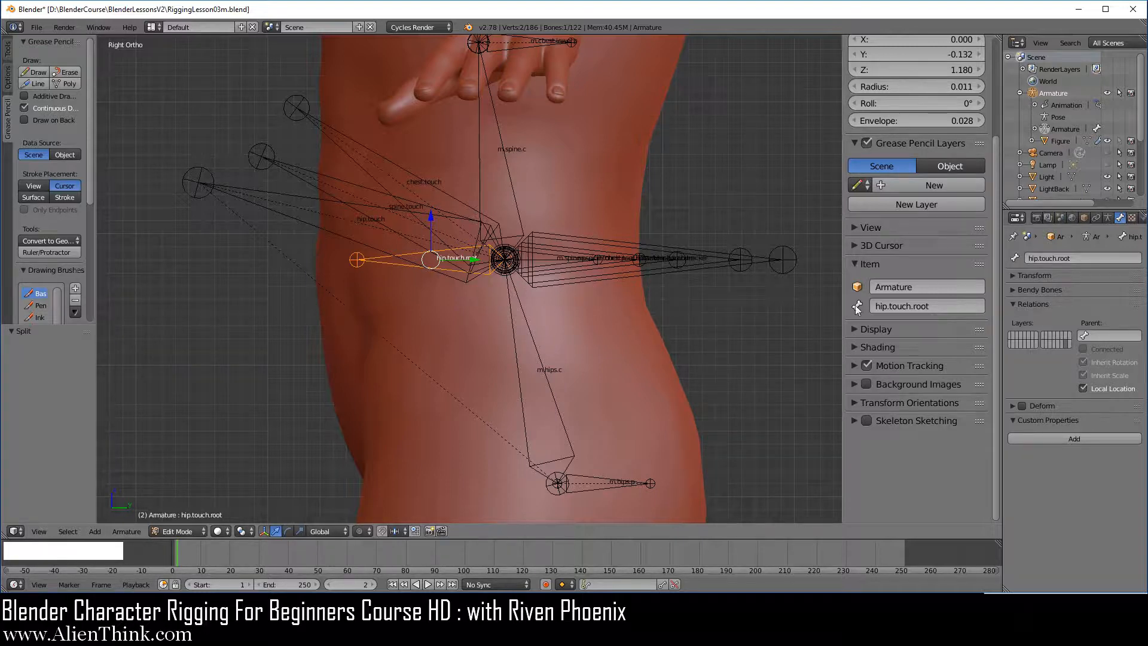
pyautogui.click(1106, 335)
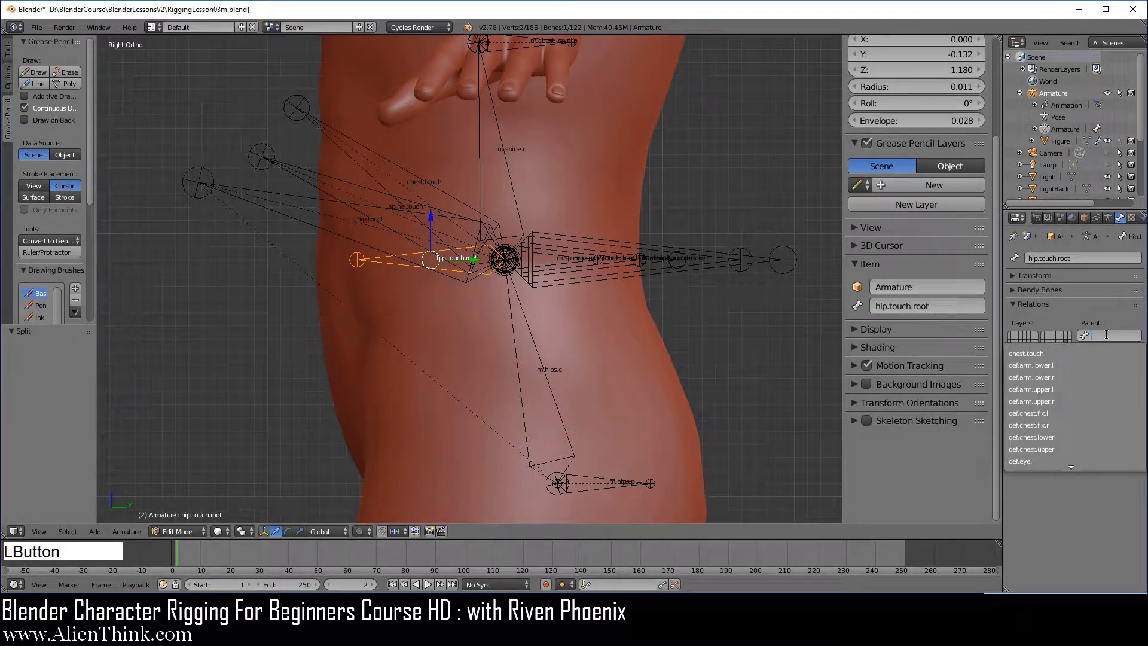
pyautogui.write('roo')
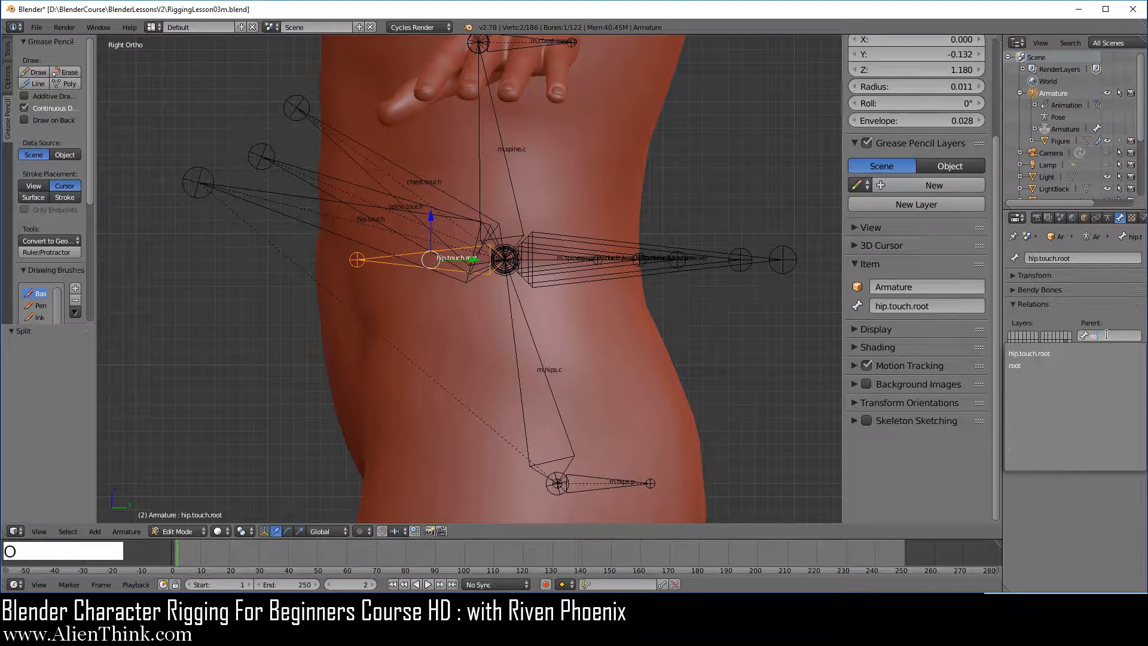
pyautogui.click(1055, 365)
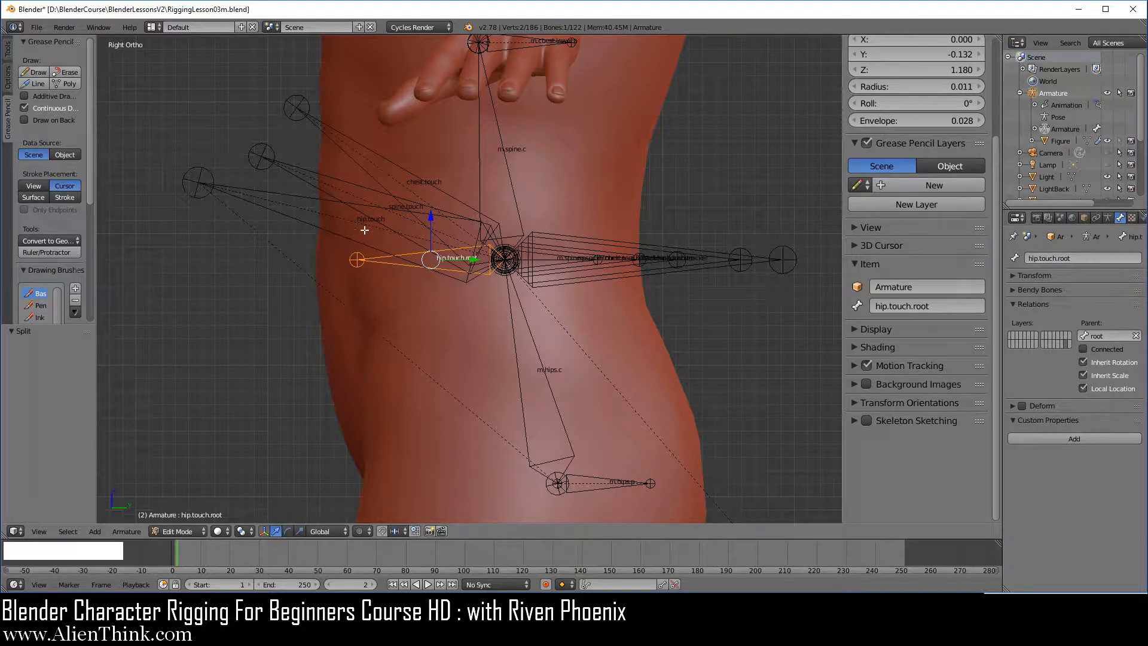
# Parent the hip.touch bone to hip.touch.root with Keep Offset.
pyautogui.rightClick(347, 237)
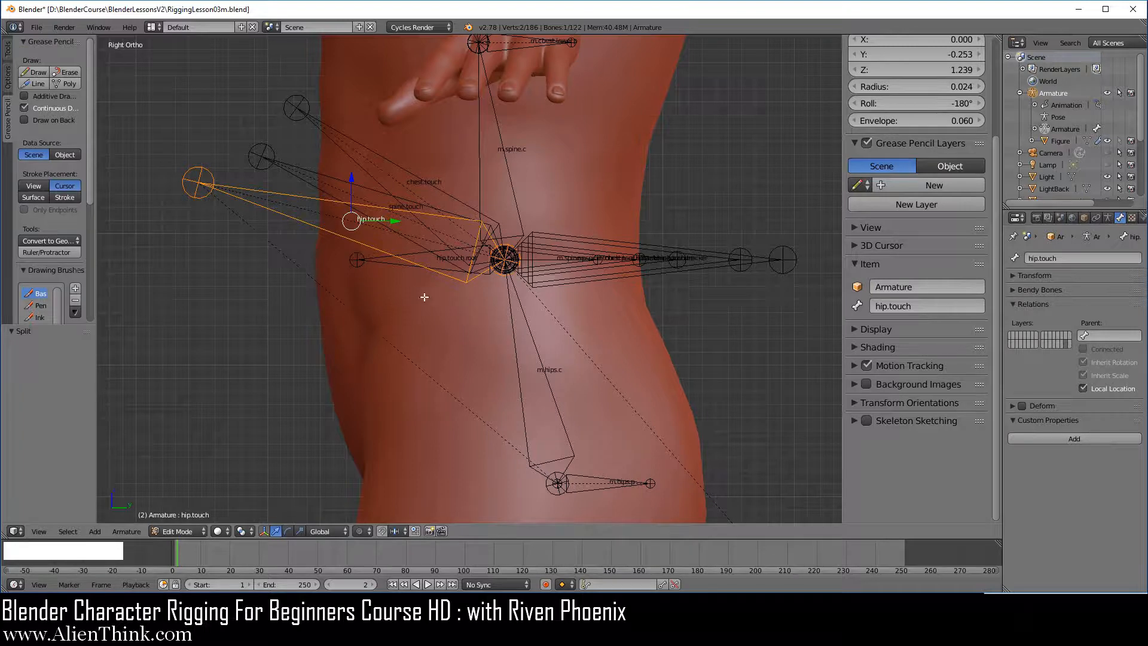
pyautogui.press('shift')
pyautogui.keyDown('shift'); pyautogui.rightClick(394, 266); pyautogui.keyUp('shift')
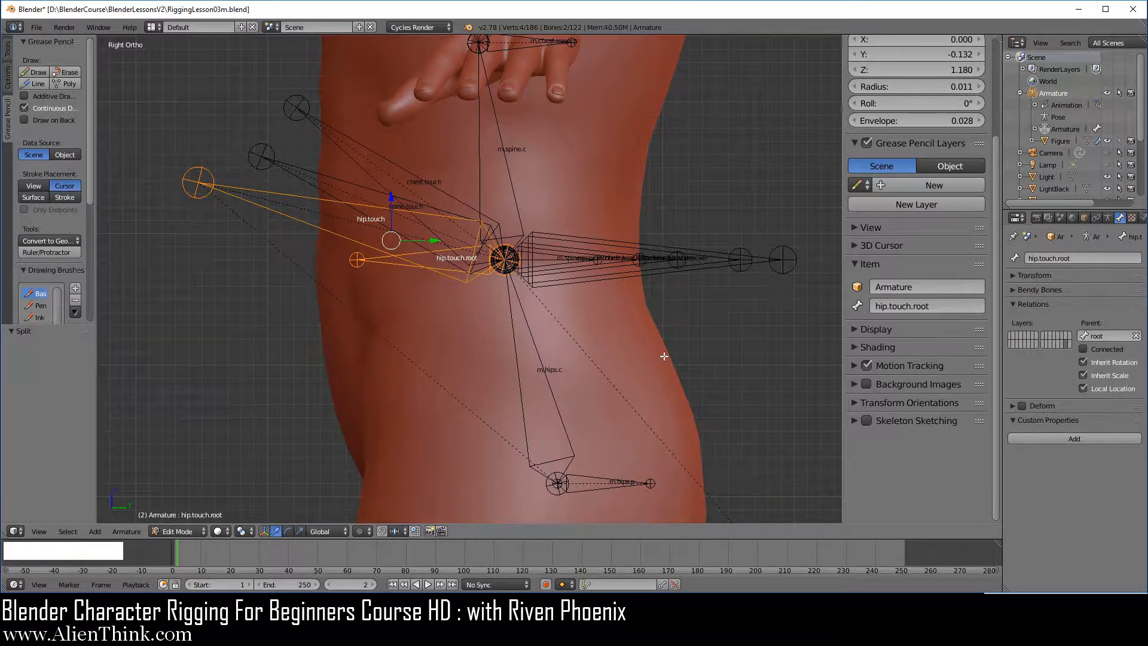
pyautogui.hotkey('ctrl', 'p')
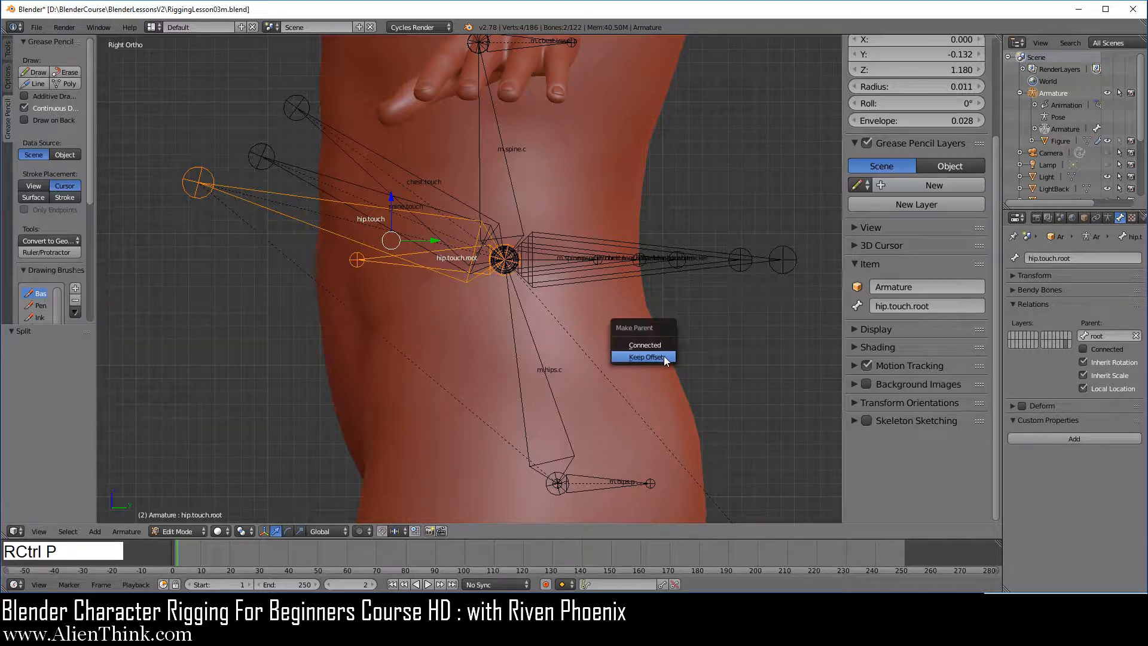
pyautogui.click(665, 357)
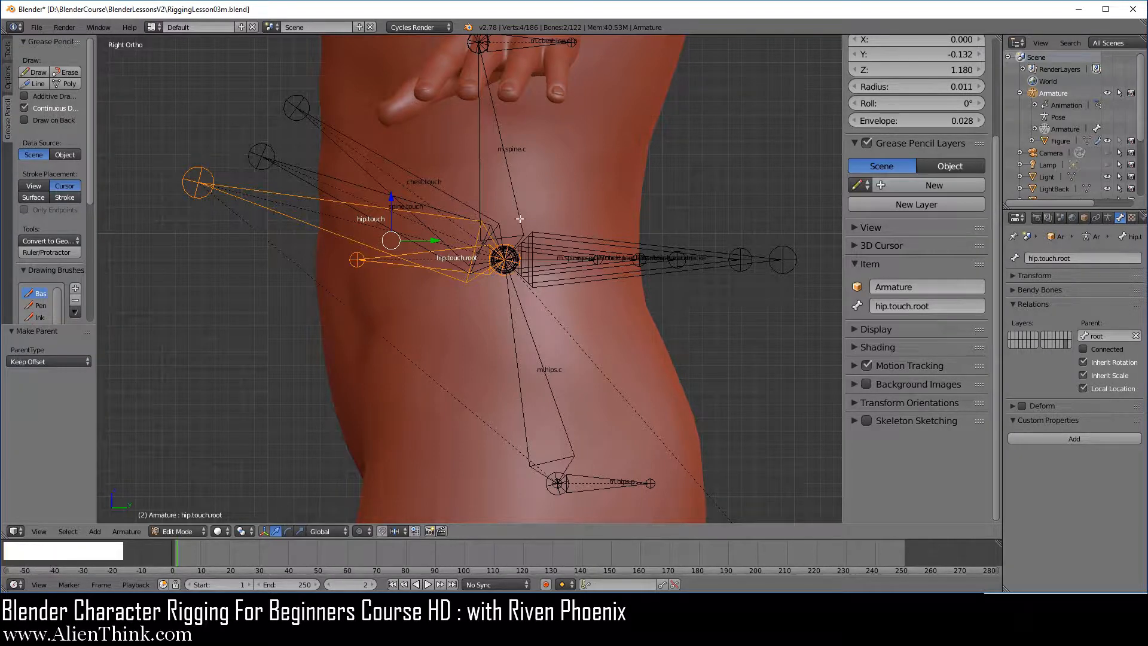
# Parent the chest.touch bone to hip.touch.root with Keep Offset.
pyautogui.rightClick(407, 173)
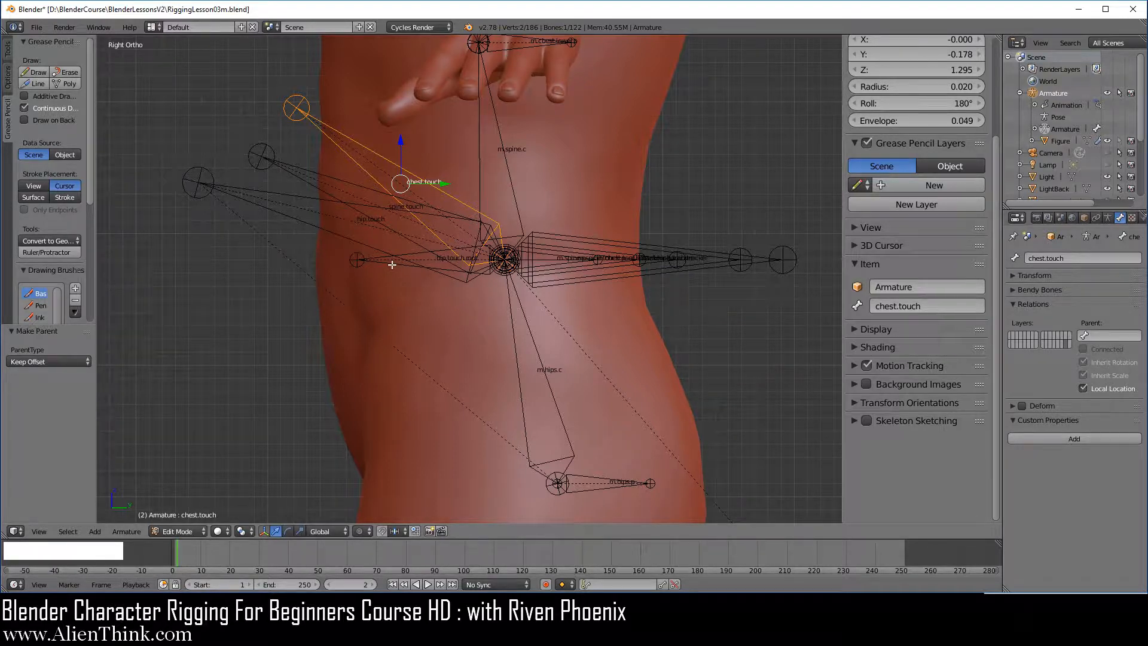
pyautogui.keyDown('shift'); pyautogui.rightClick(392, 264); pyautogui.keyUp('shift')
pyautogui.hotkey('ctrl', 'p')
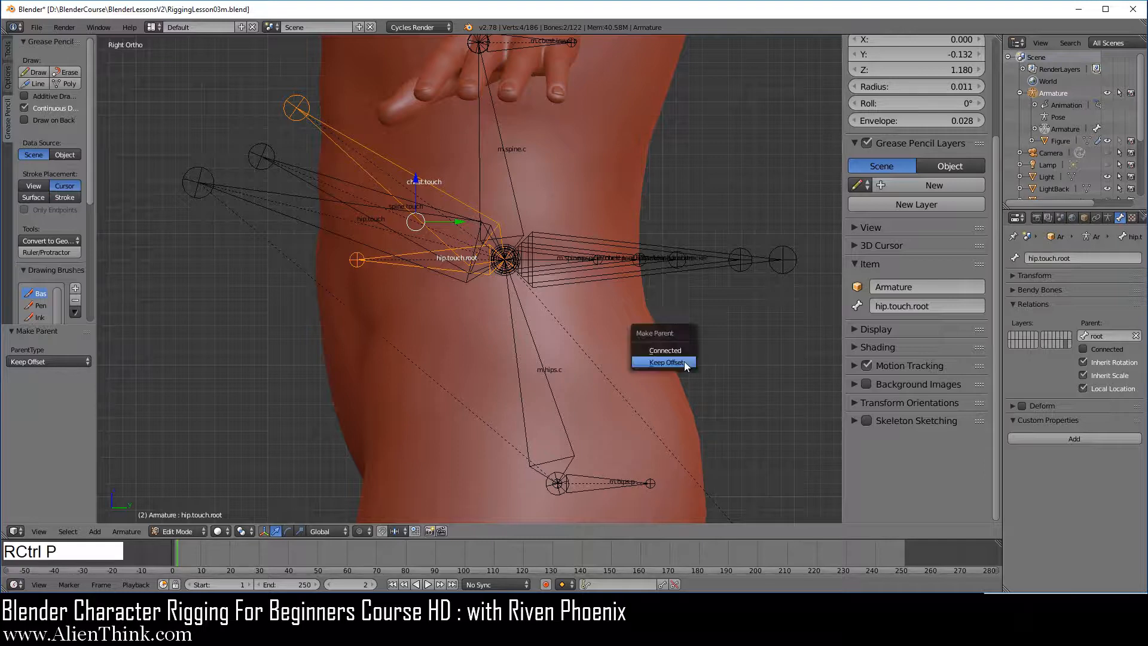
pyautogui.click(684, 361)
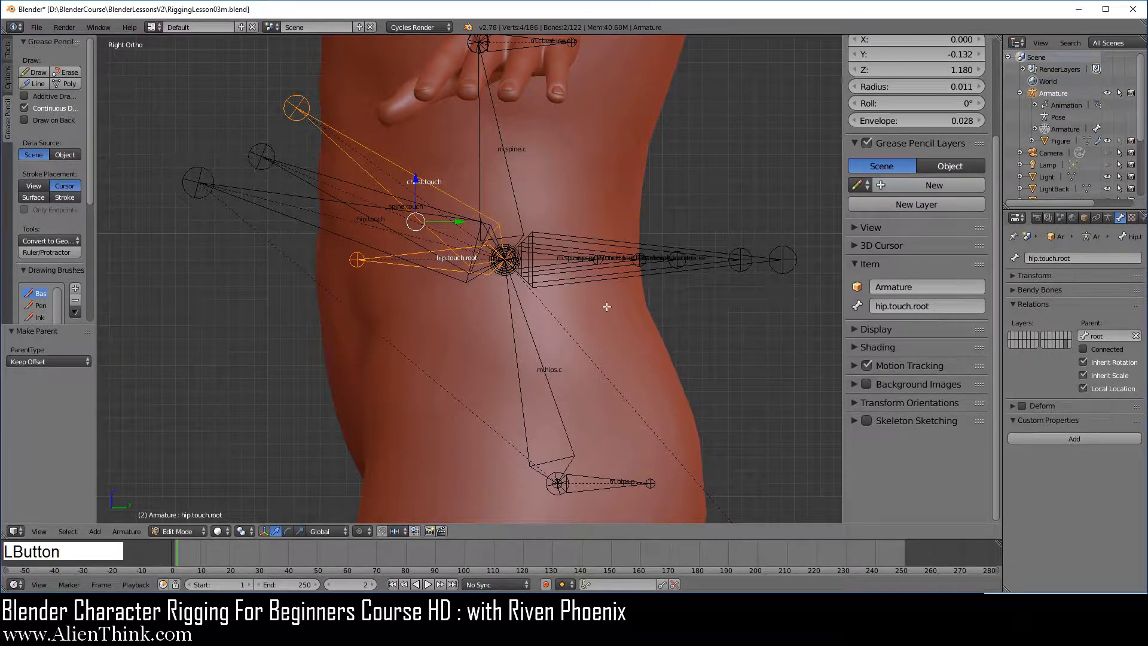
# Parent the m.spine.touch.p bone to hip.touch.root with Keep Offset.
pyautogui.scroll(3, 607, 308)
pyautogui.keyDown('shift'); pyautogui.moveTo(616, 317); pyautogui.dragTo(592, 333, button='middle'); pyautogui.keyUp('shift')
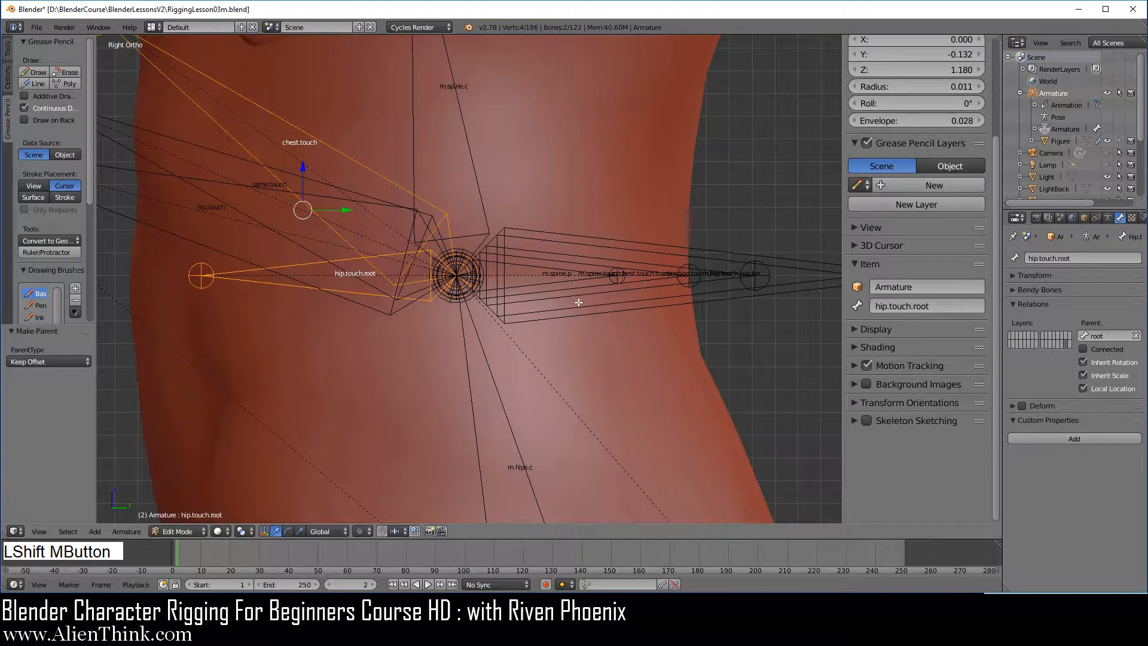
pyautogui.rightClick(574, 287)
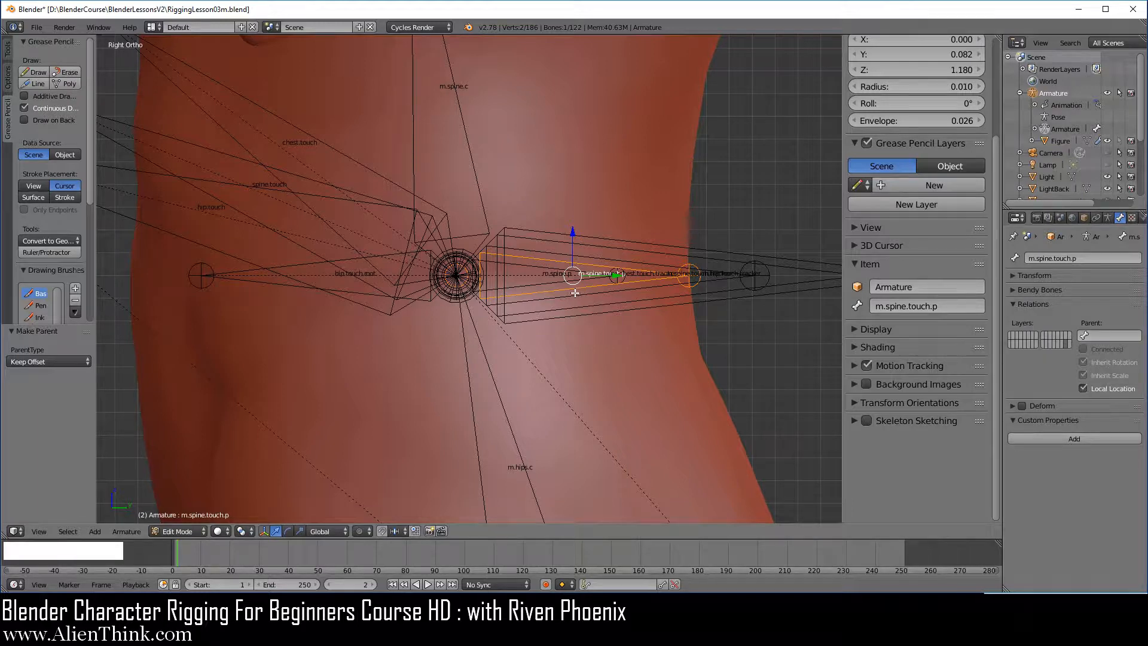
pyautogui.press('shift')
pyautogui.keyDown('shift'); pyautogui.rightClick(275, 281); pyautogui.keyUp('shift')
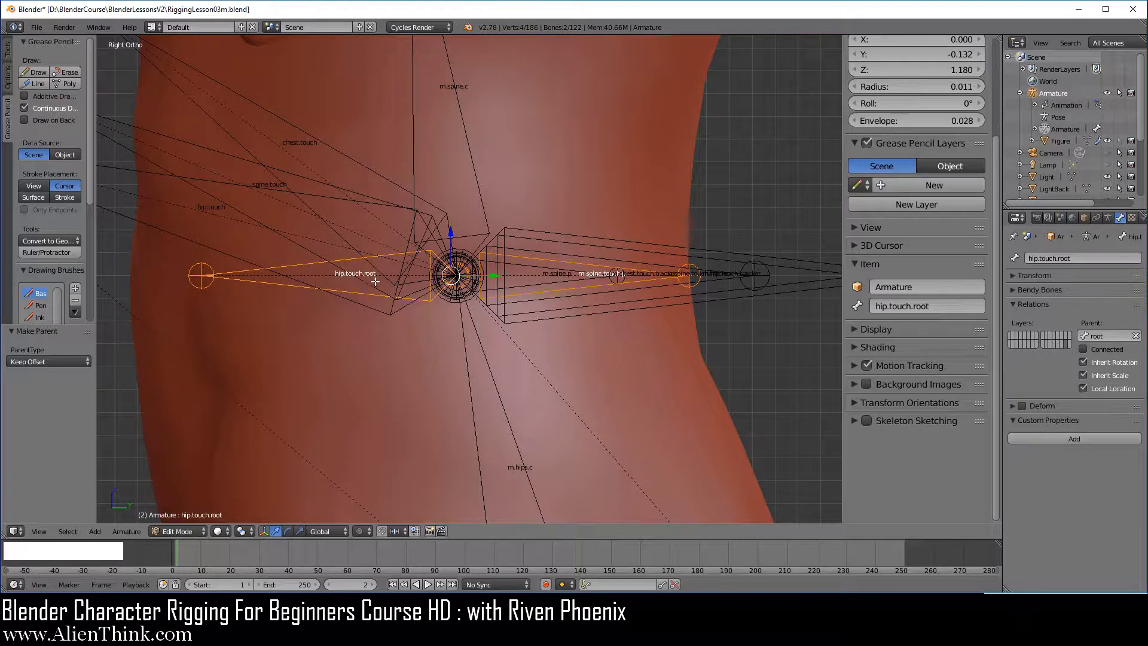
pyautogui.hotkey('ctrl', 'p')
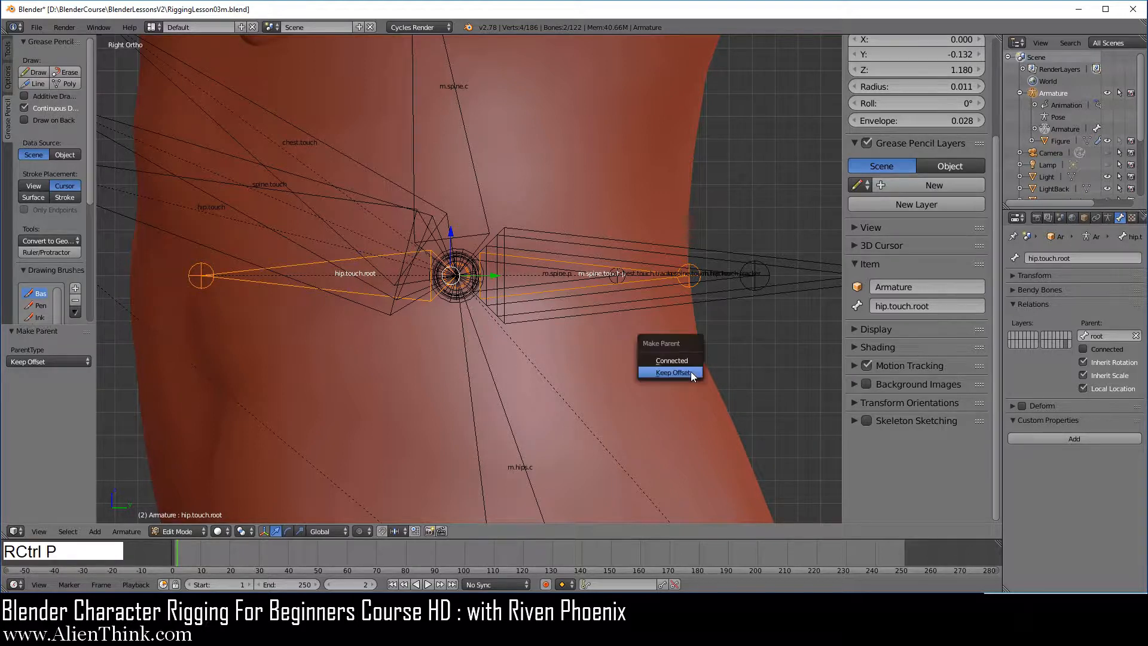
pyautogui.click(691, 372)
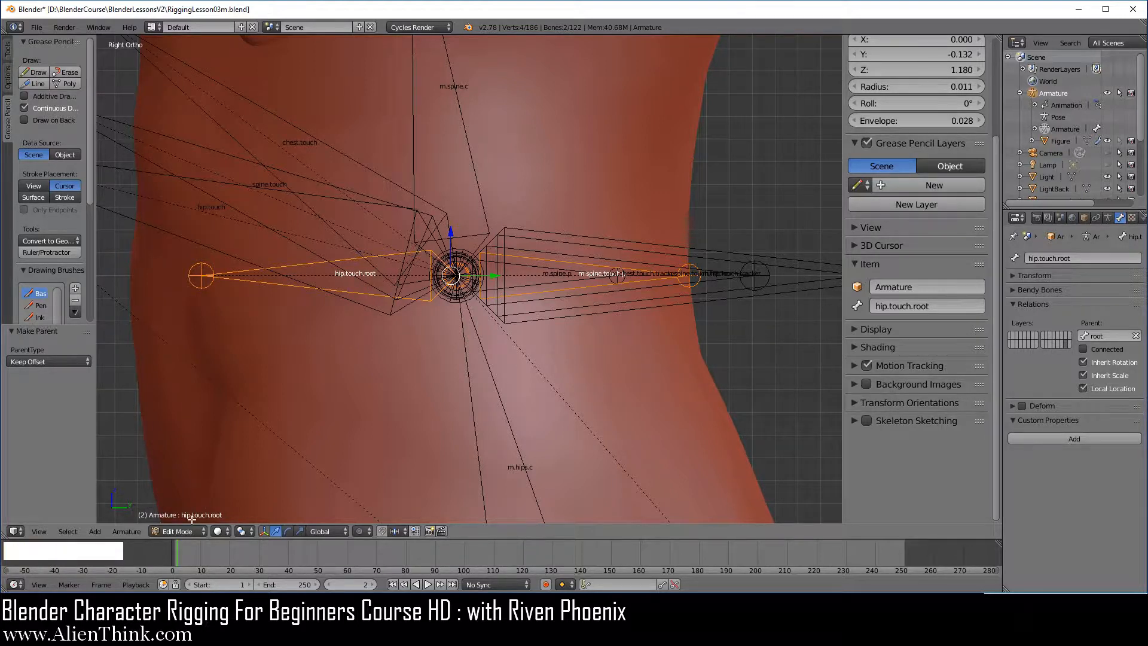
# Switch to Pose Mode and test the hip.touch.root bone with a trial move and a free trackball rotation, cancelling each.
pyautogui.click(177, 531)
pyautogui.click(187, 490)
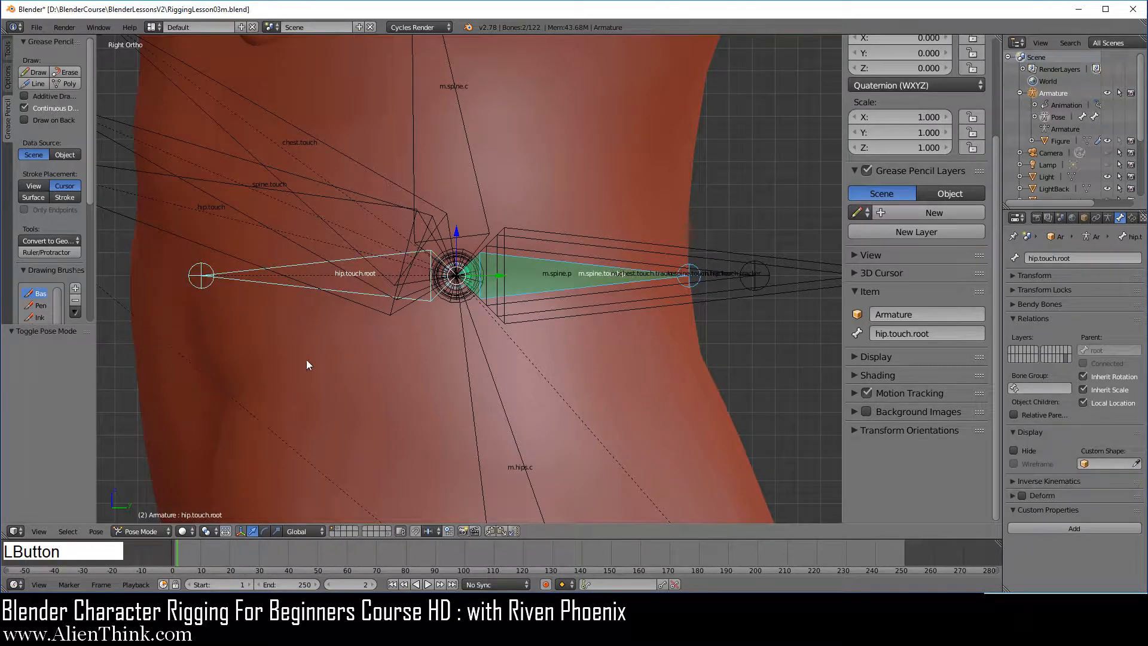
pyautogui.rightClick(291, 284)
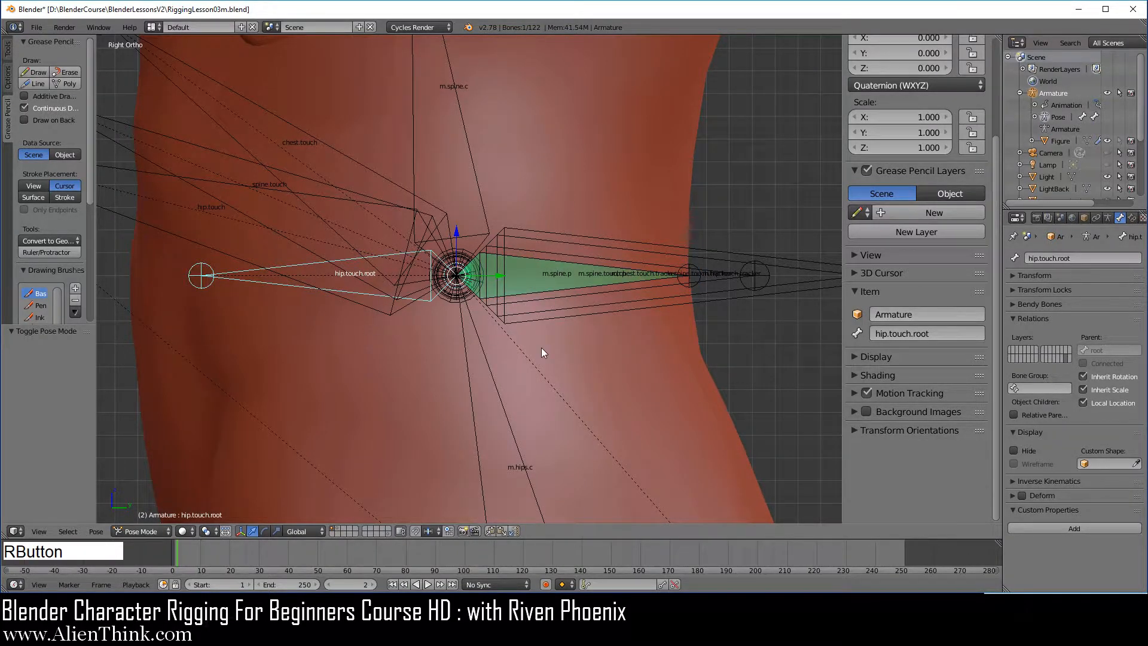
pyautogui.scroll(-7, 541, 347)
pyautogui.keyDown('shift'); pyautogui.moveTo(519, 397); pyautogui.dragTo(540, 379, button='middle'); pyautogui.keyUp('shift')
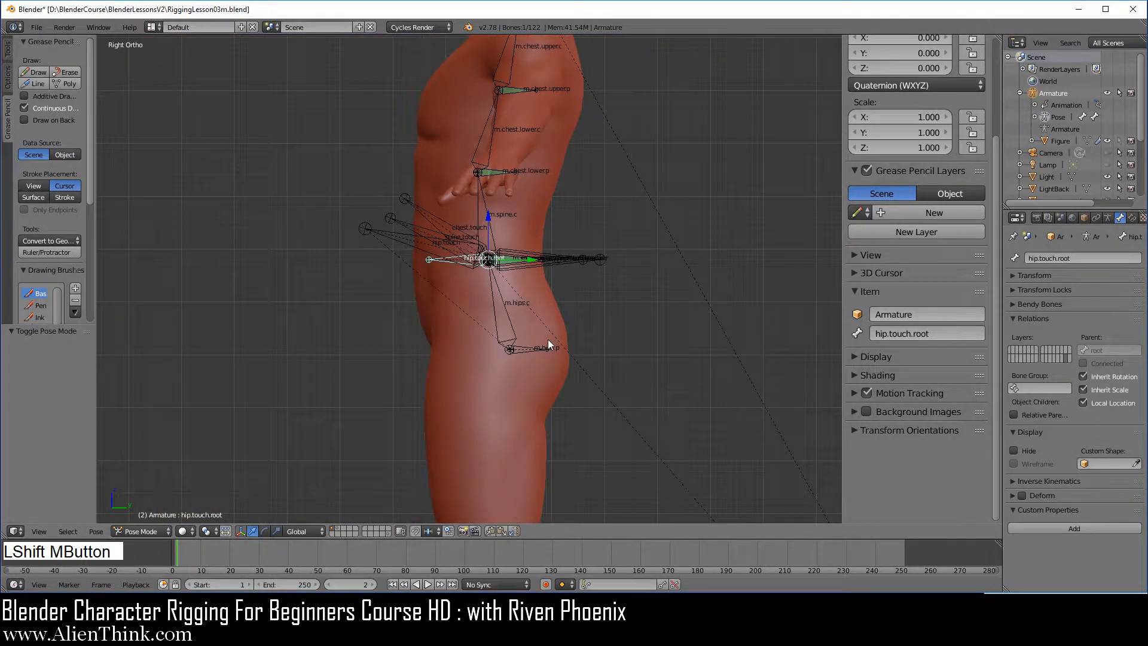
pyautogui.press('g')
pyautogui.rightClick(524, 353)
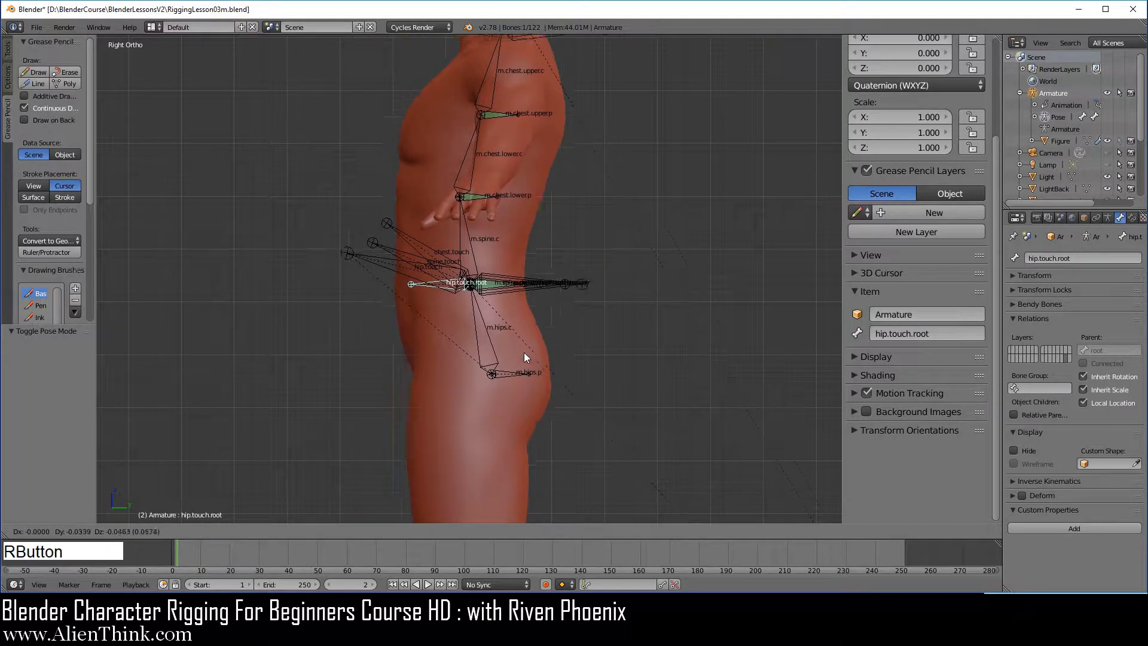
pyautogui.press('r')
pyautogui.press('r')
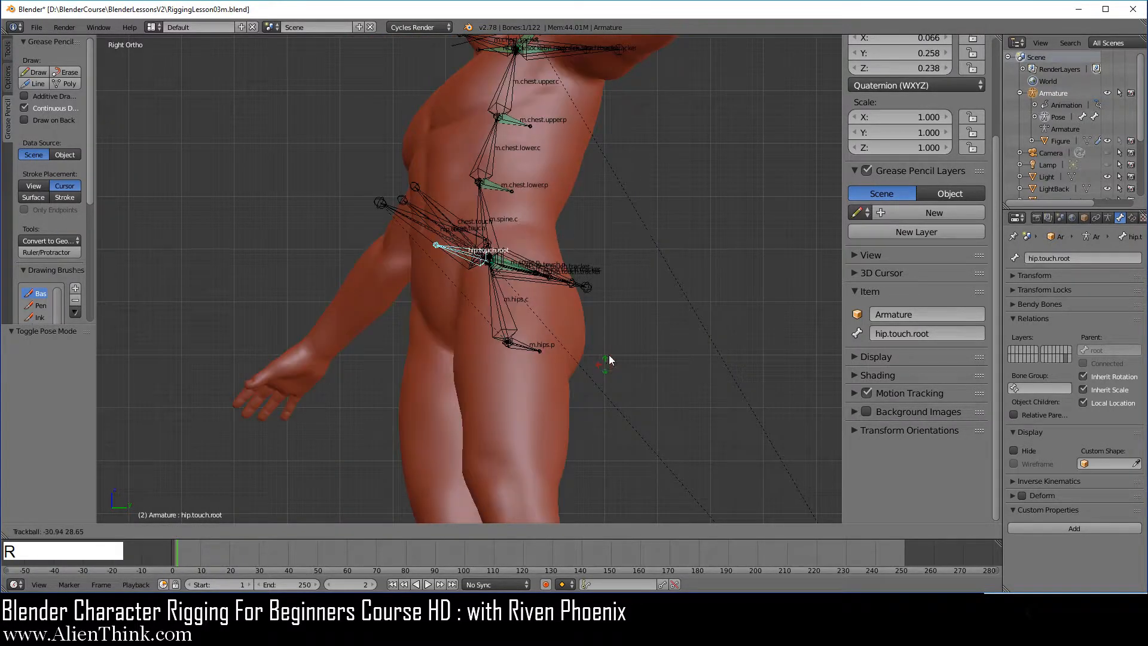
pyautogui.rightClick(587, 373)
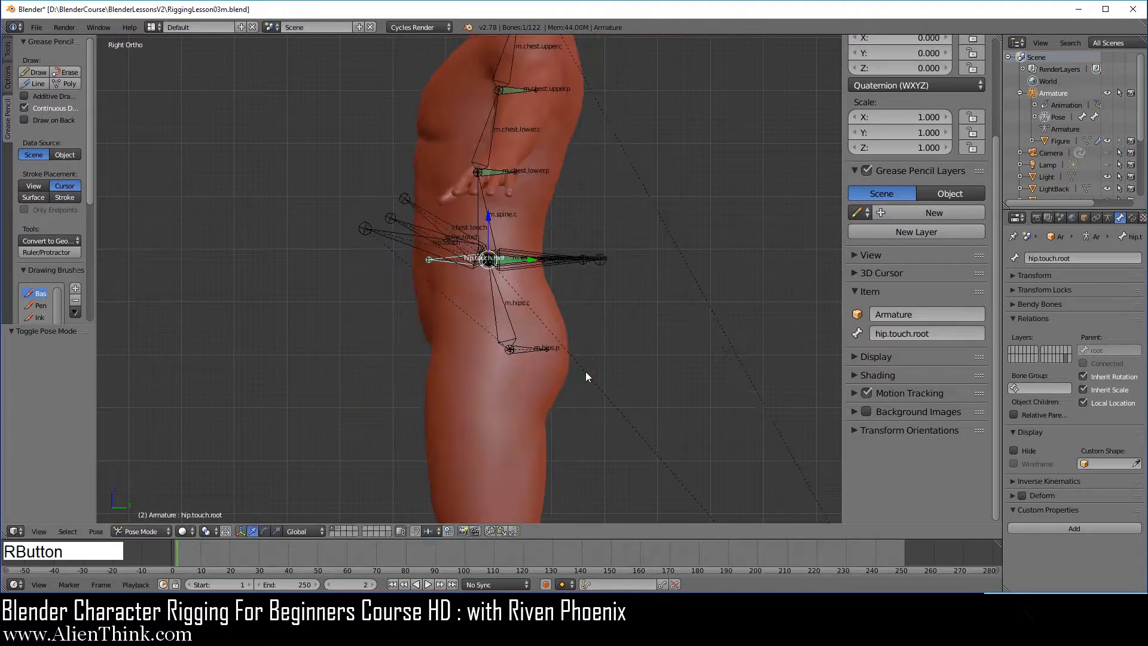
# Test-rotate the hip.touch bone and the spine.touch bone from the side view, cancelling each rotation.
pyautogui.scroll(4, 586, 371)
pyautogui.keyDown('shift'); pyautogui.moveTo(568, 376); pyautogui.dragTo(557, 368, button='middle'); pyautogui.keyUp('shift')
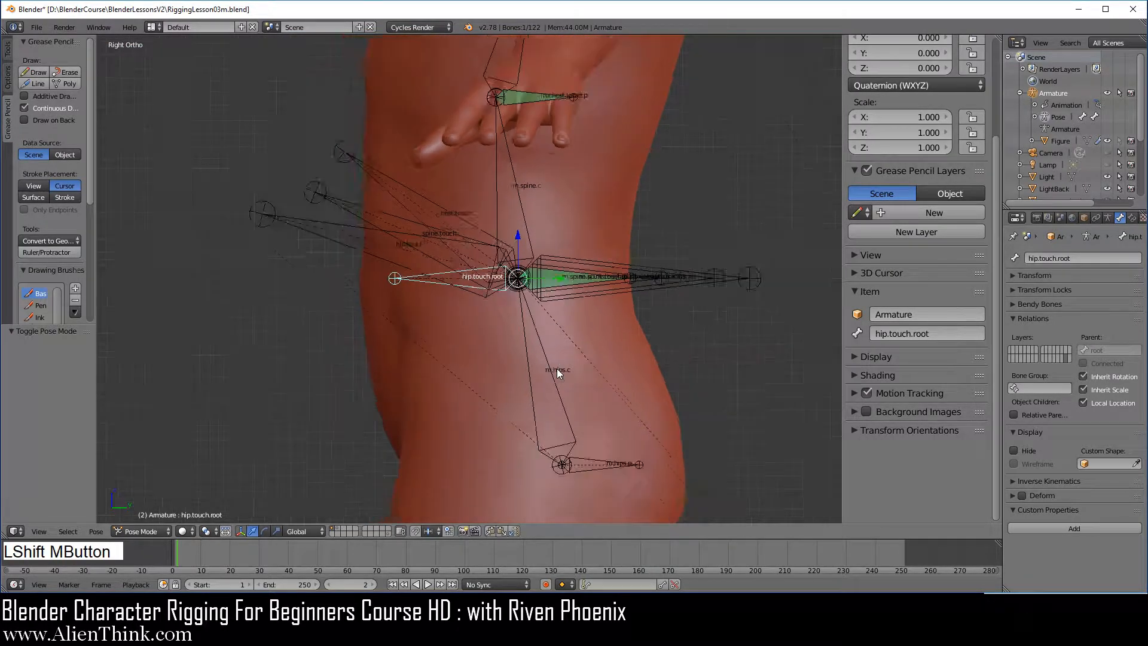
pyautogui.scroll(-1, 558, 368)
pyautogui.rightClick(377, 258)
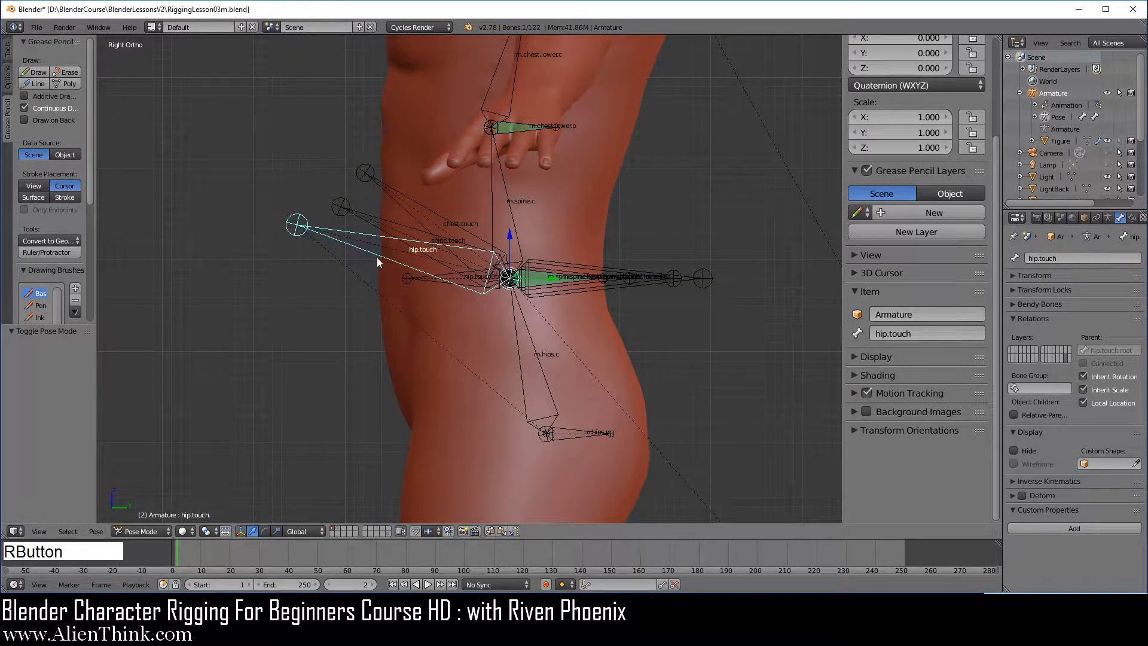
pyautogui.press('r')
pyautogui.rightClick(651, 378)
pyautogui.rightClick(408, 232)
pyautogui.press('r')
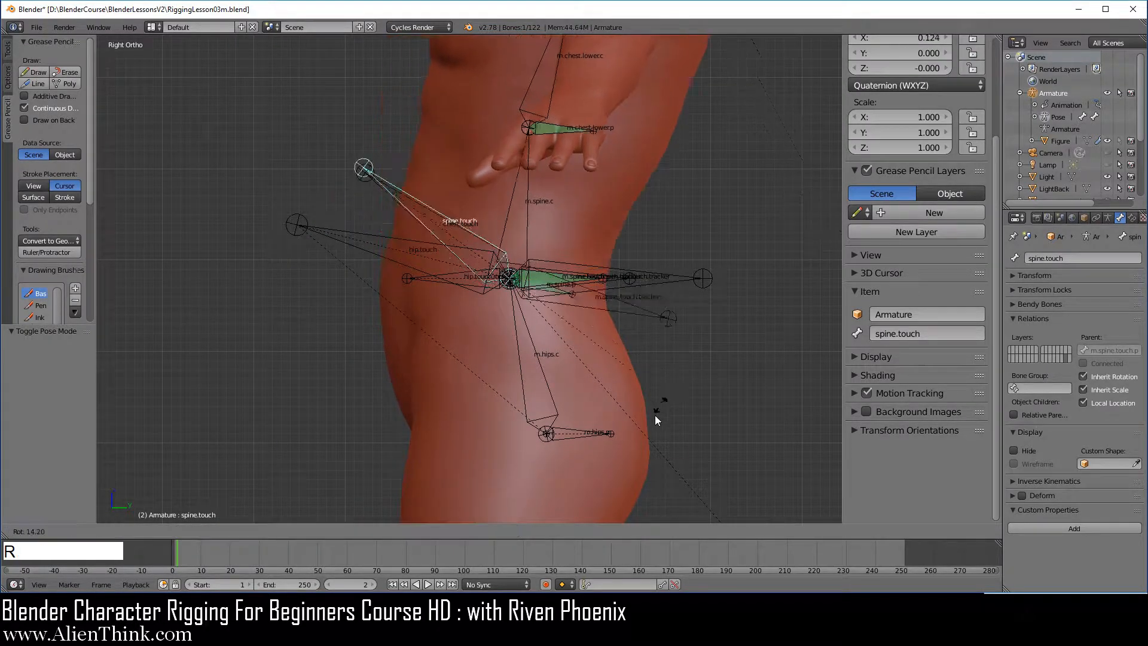
pyautogui.rightClick(662, 368)
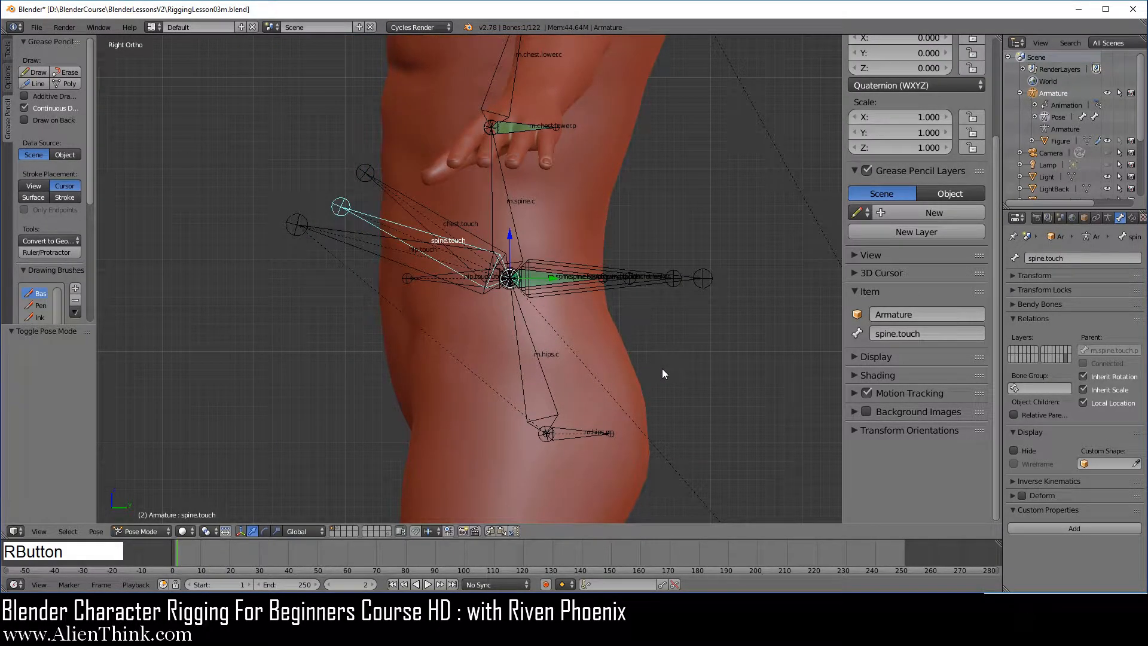
# Test-rotate the spine.touch bone from the front view to check the torso's sideways bend, cancelling each rotation.
pyautogui.press('KP_1')
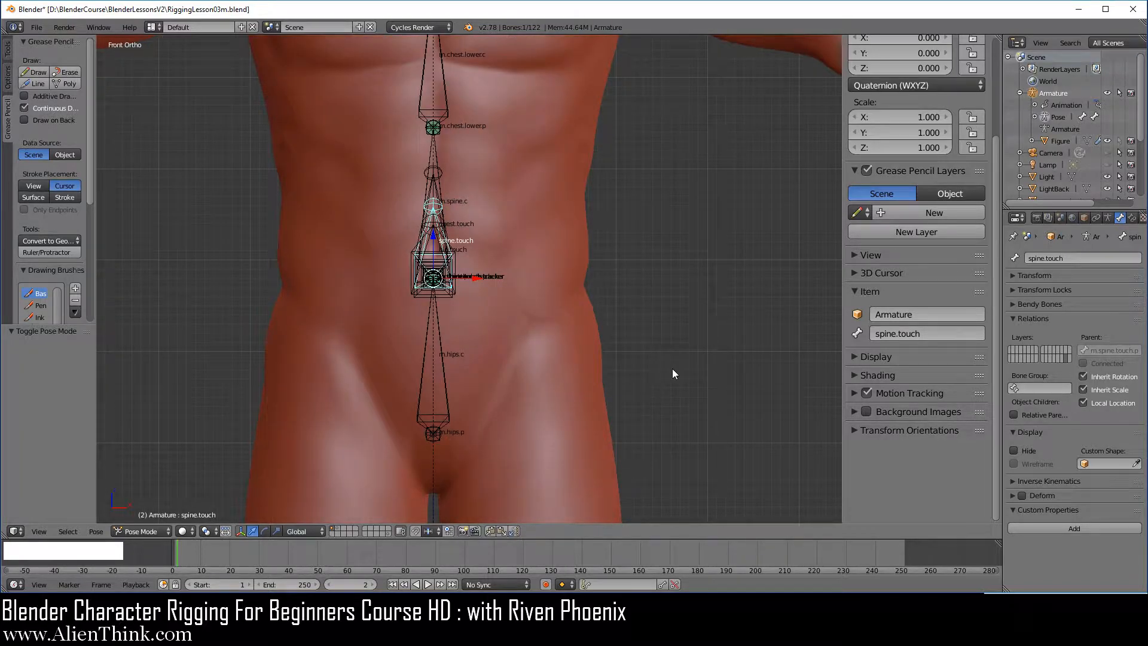
pyautogui.press('r')
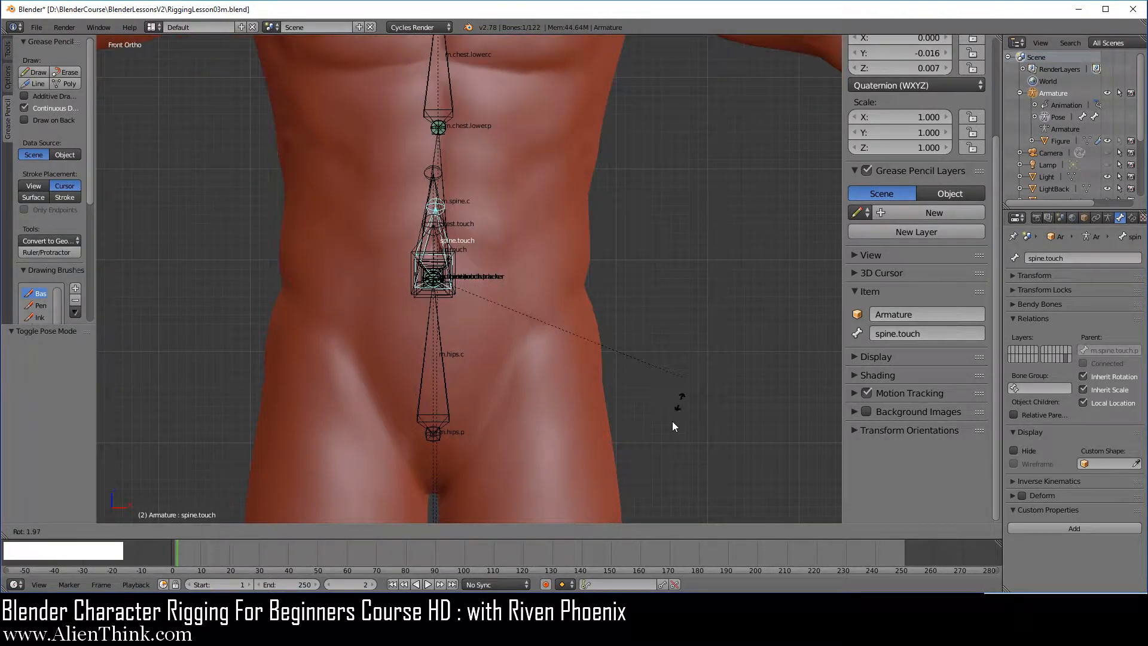
pyautogui.rightClick(666, 420)
pyautogui.scroll(-4, 665, 413)
pyautogui.press('r')
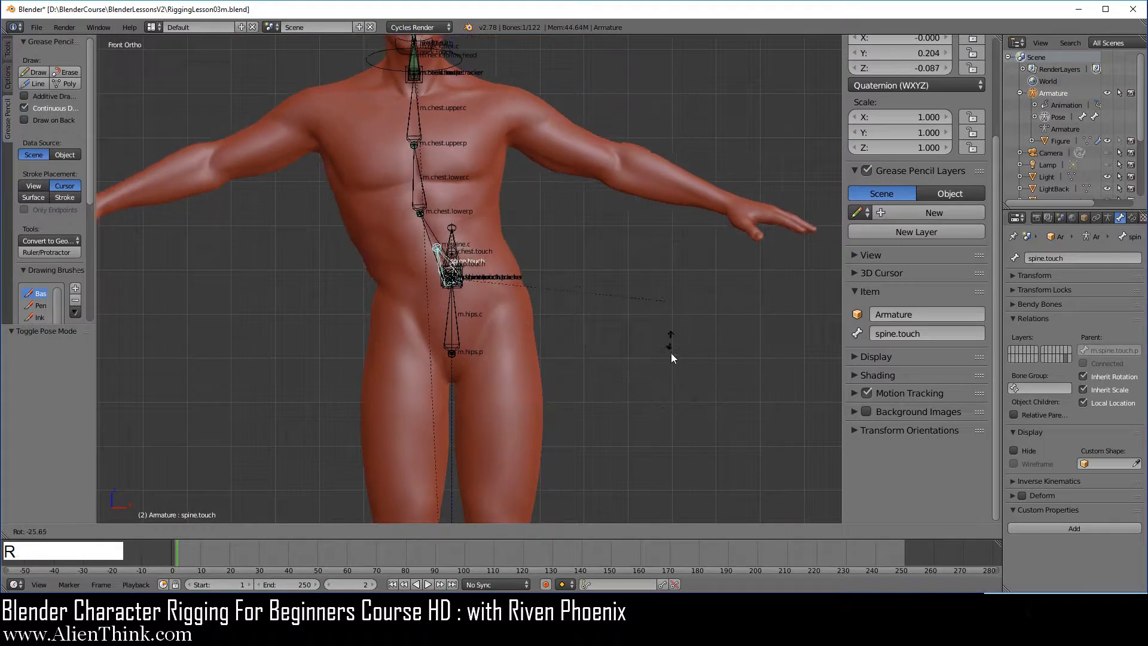
pyautogui.rightClick(668, 397)
# Test-rotate the chest.touch bone from the side and front views, cancelling each rotation.
pyautogui.press('KP_3')
pyautogui.scroll(3, 444, 241)
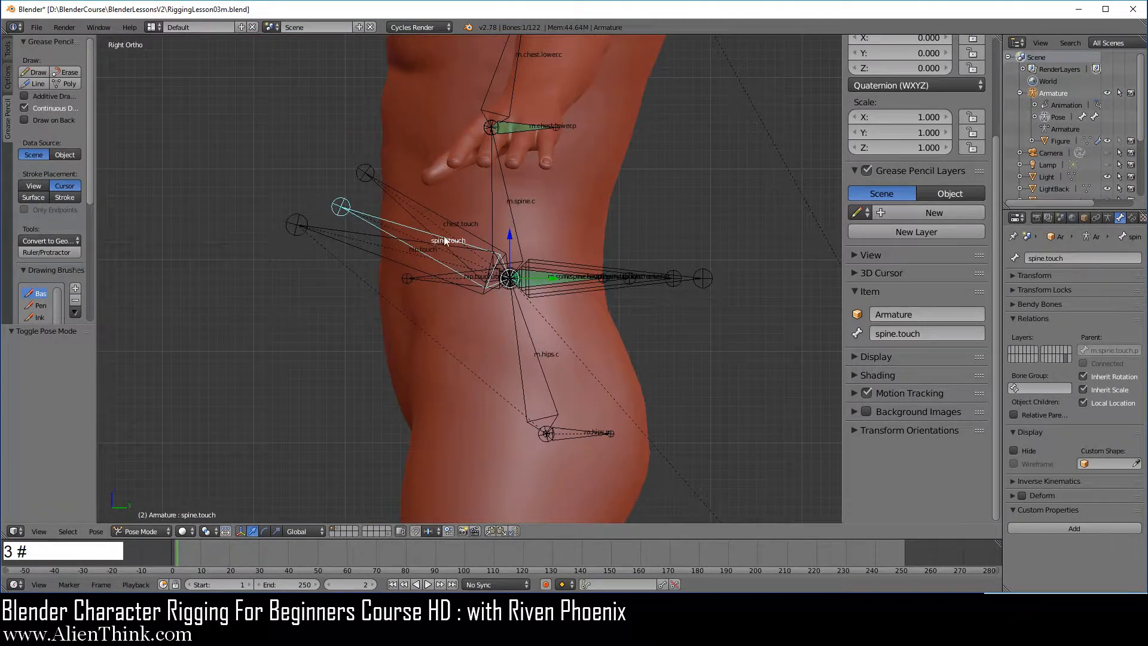
pyautogui.rightClick(433, 211)
pyautogui.scroll(-3, 677, 362)
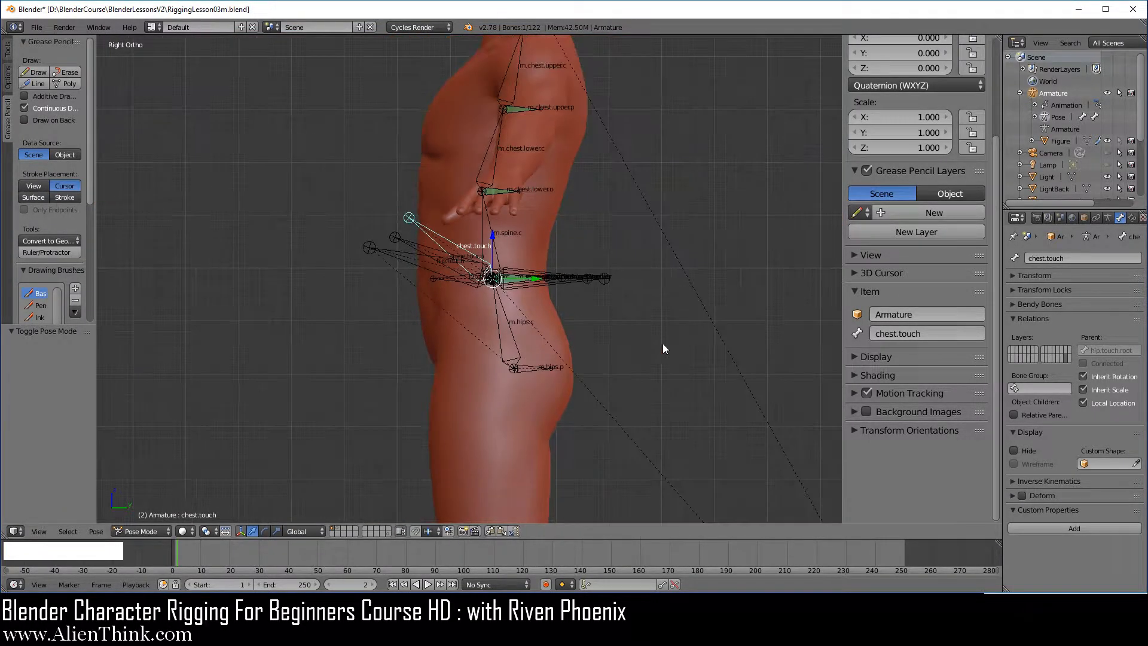
pyautogui.press('r')
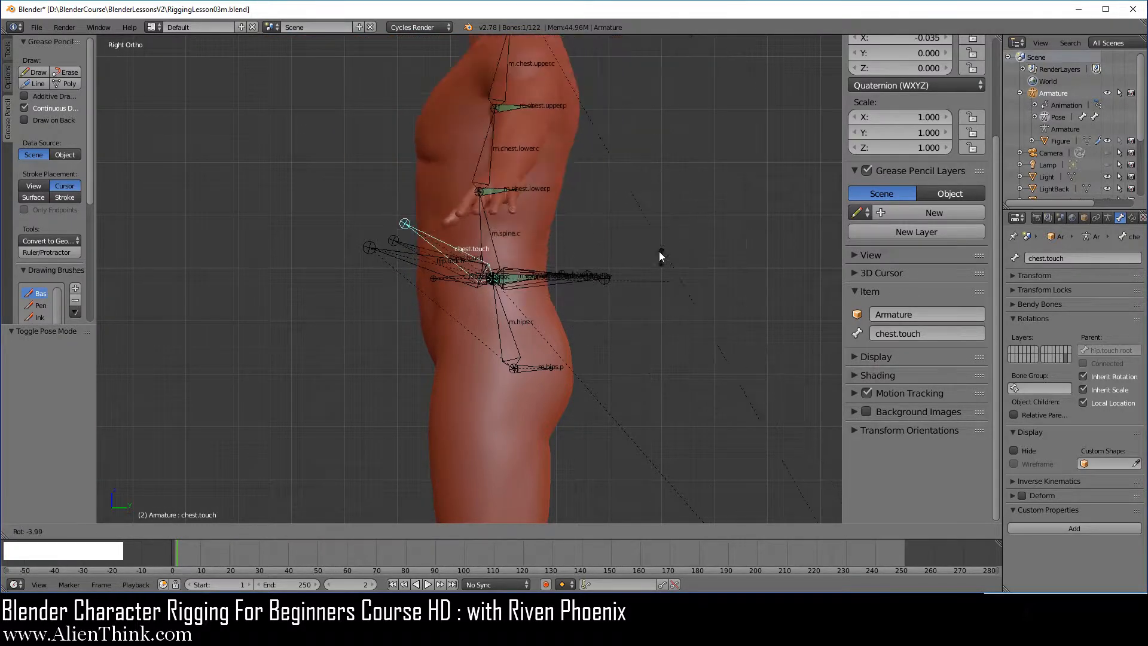
pyautogui.press('Escape')
pyautogui.press('KP_1')
pyautogui.press('r')
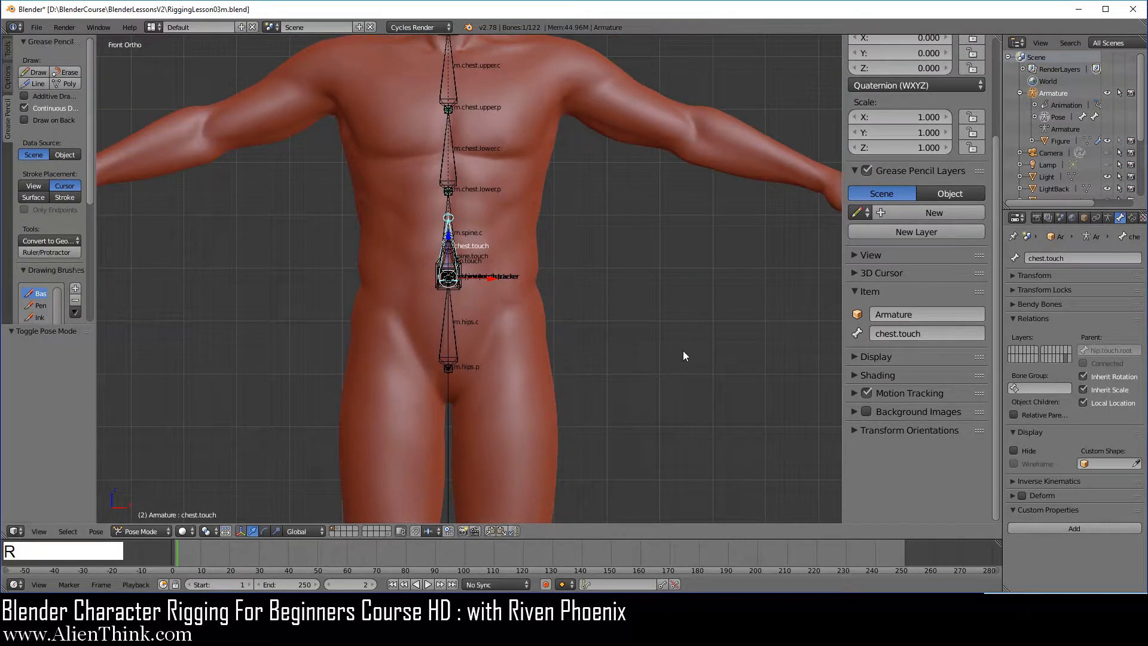
pyautogui.rightClick(663, 387)
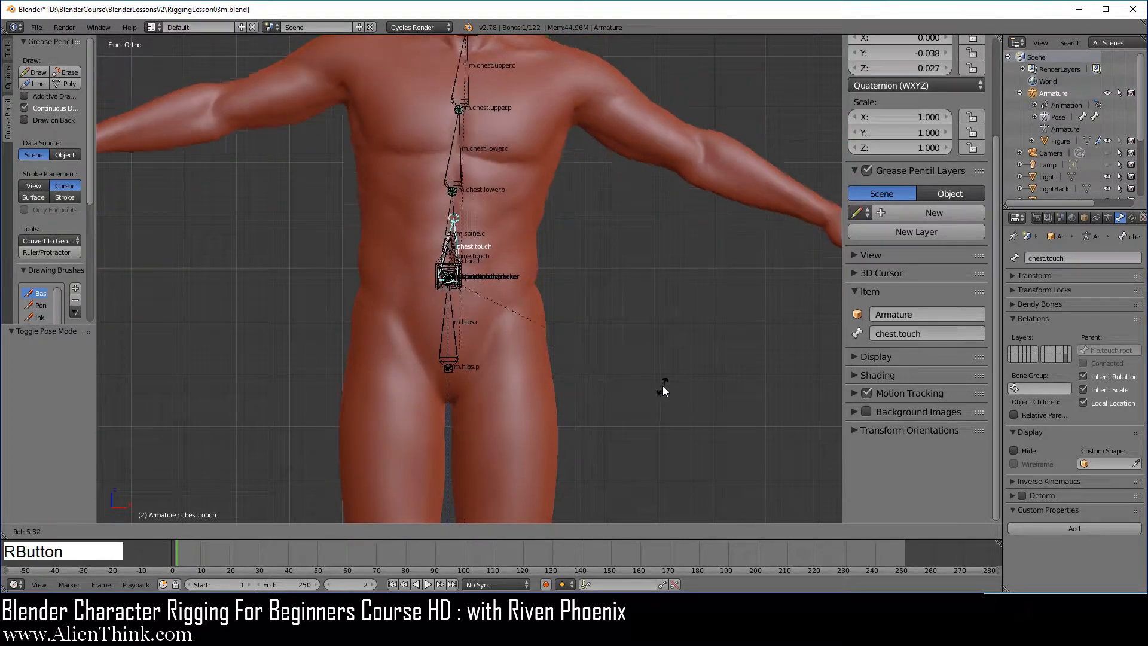
# Return to the side view in Edit Mode and check the Deform setting of the m.hips.p, m.hips.c and m.spine.c bones.
pyautogui.press('KP_3')
pyautogui.scroll(5, 572, 362)
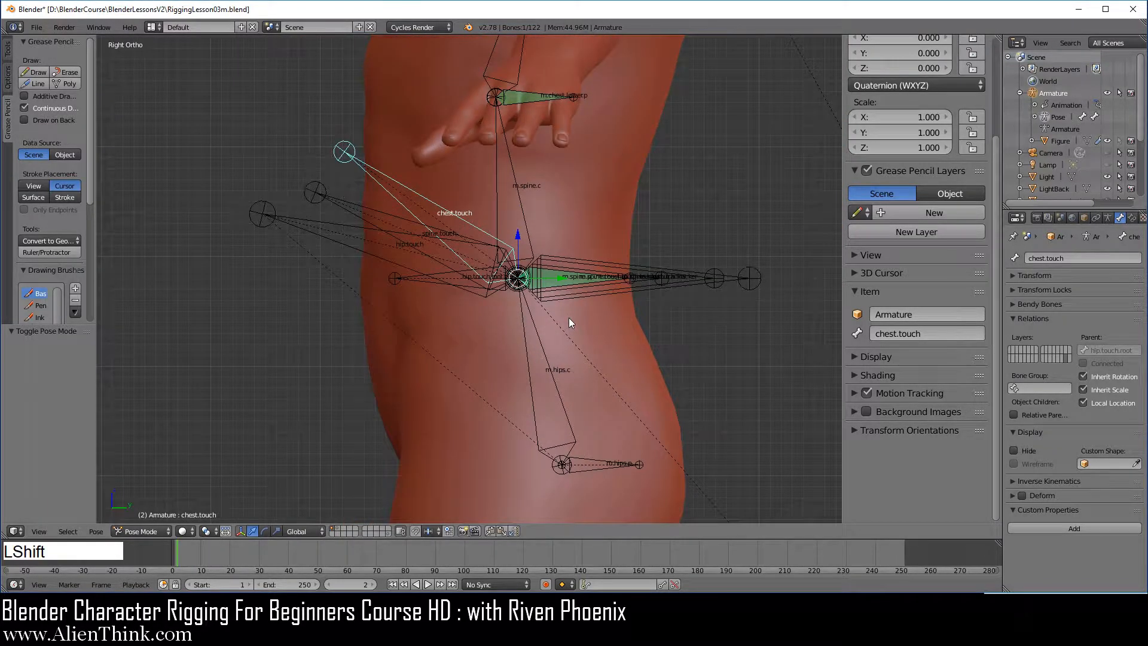
pyautogui.keyDown('shift'); pyautogui.moveTo(569, 318); pyautogui.dragTo(562, 324, button='middle'); pyautogui.keyUp('shift')
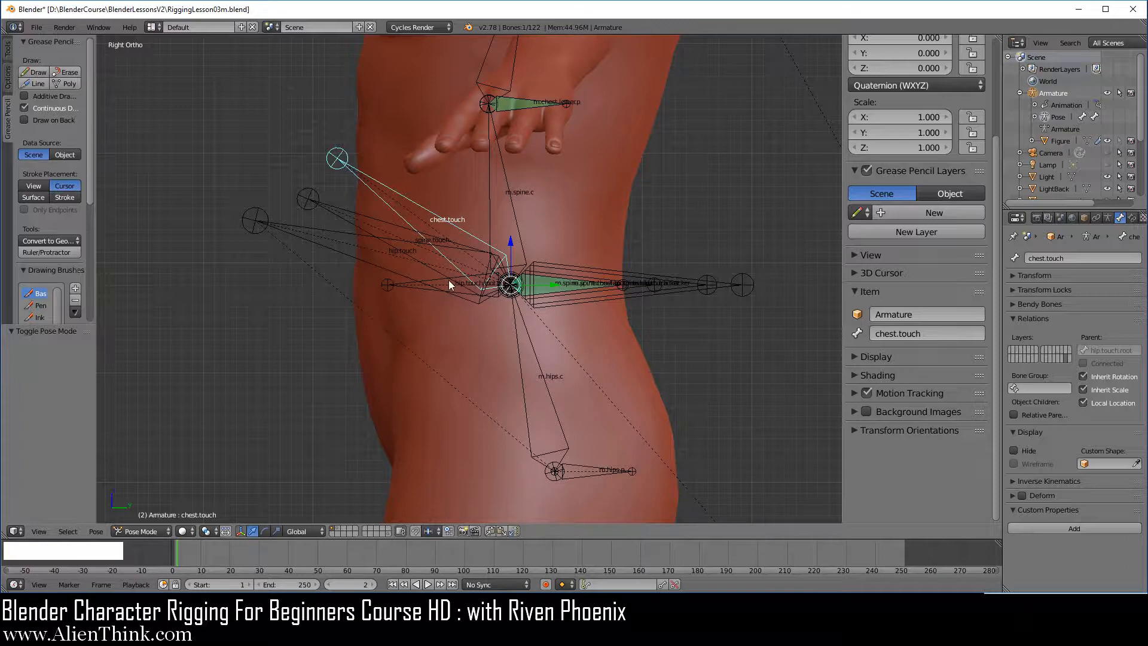
pyautogui.click(138, 531)
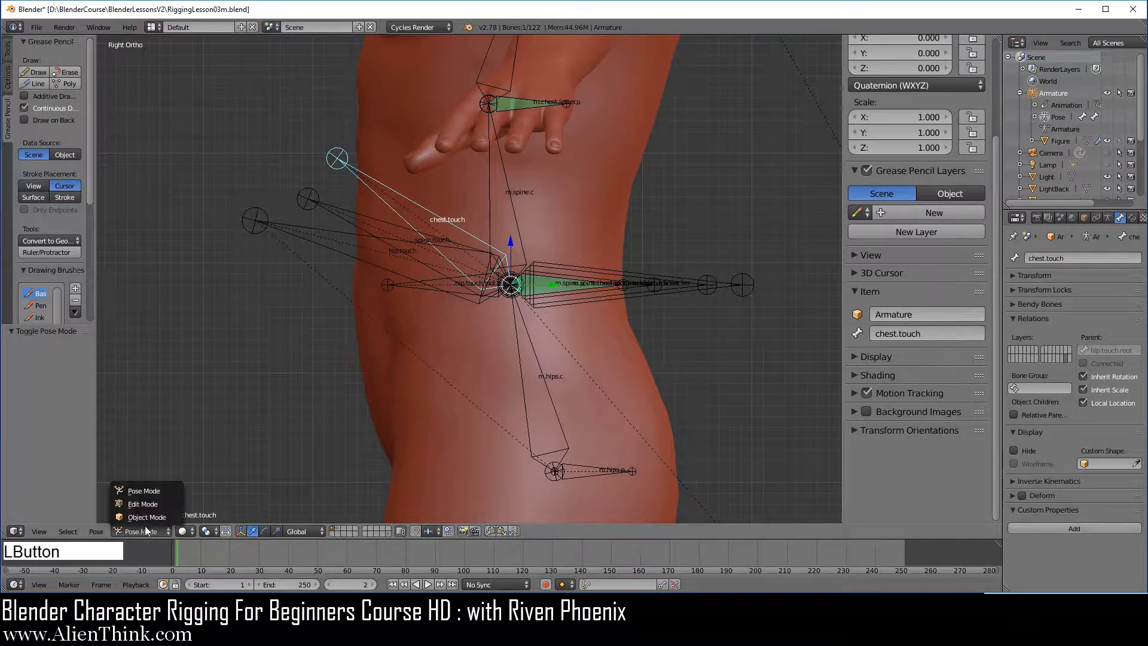
pyautogui.click(145, 504)
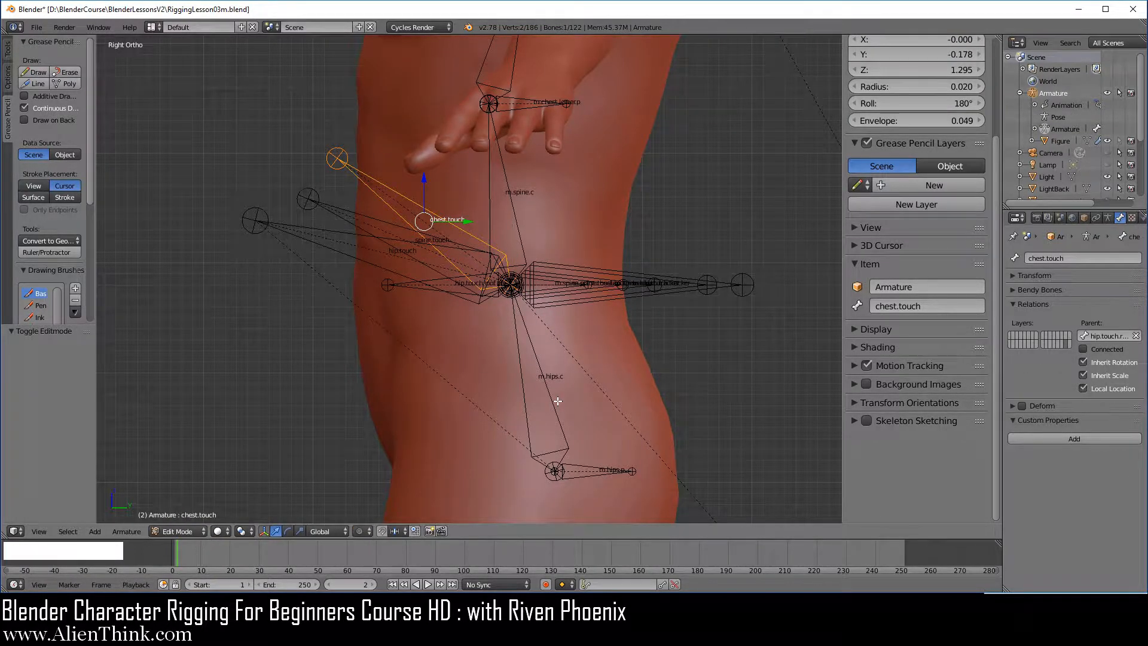
pyautogui.scroll(-1, 558, 401)
pyautogui.keyDown('shift'); pyautogui.moveTo(573, 339); pyautogui.dragTo(526, 389, button='middle'); pyautogui.keyUp('shift')
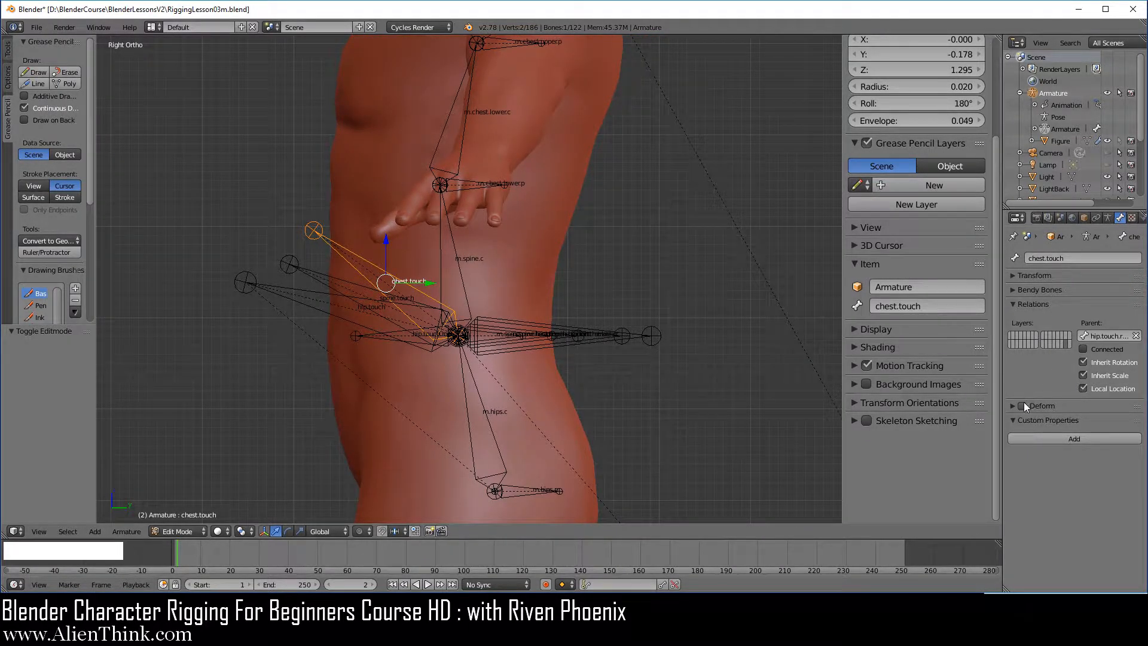
pyautogui.rightClick(522, 487)
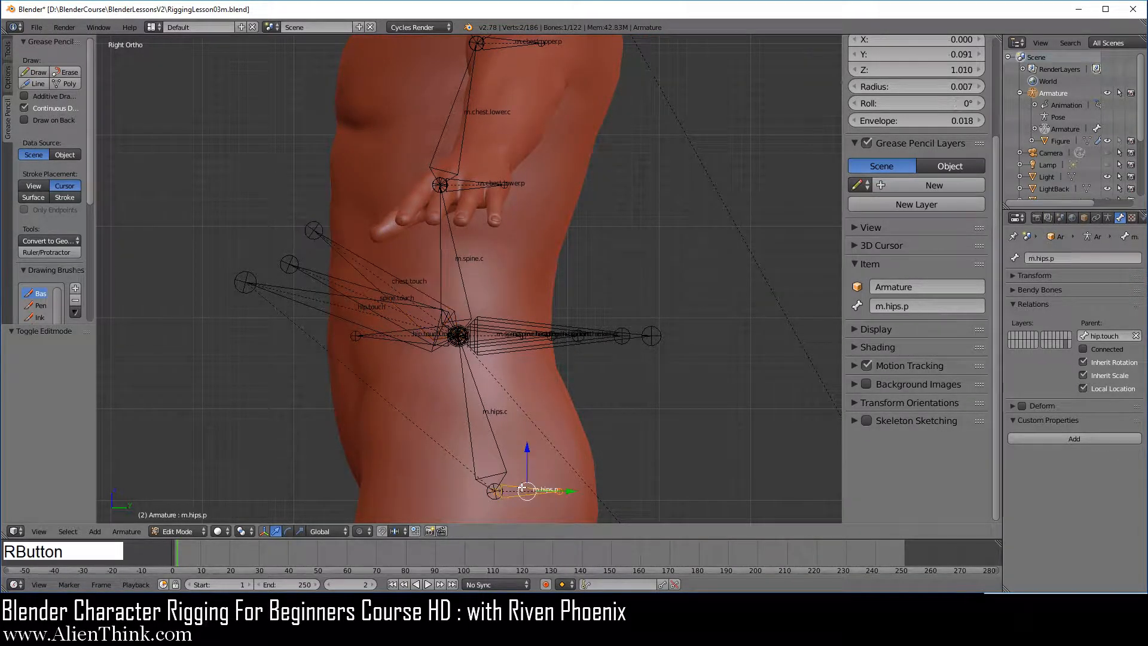
pyautogui.rightClick(492, 425)
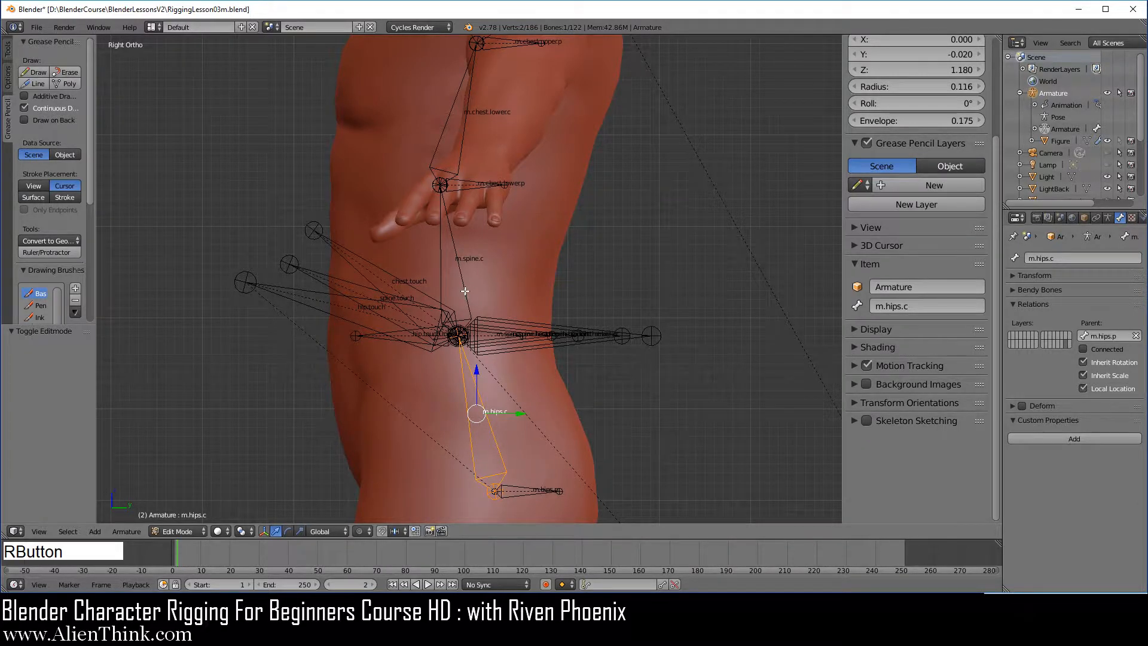
pyautogui.rightClick(462, 268)
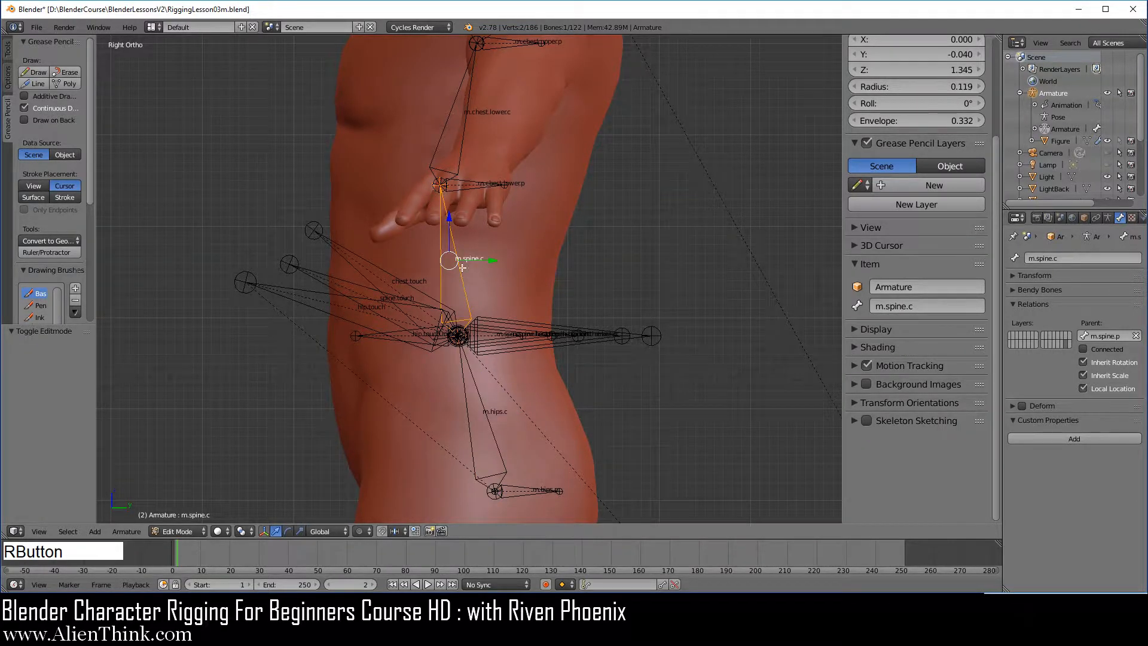
# Check the Deform setting of the m.chest.lower.c, m.chest.upper.p and m.chest.upper.c bones.
pyautogui.rightClick(466, 187)
pyautogui.rightClick(472, 171)
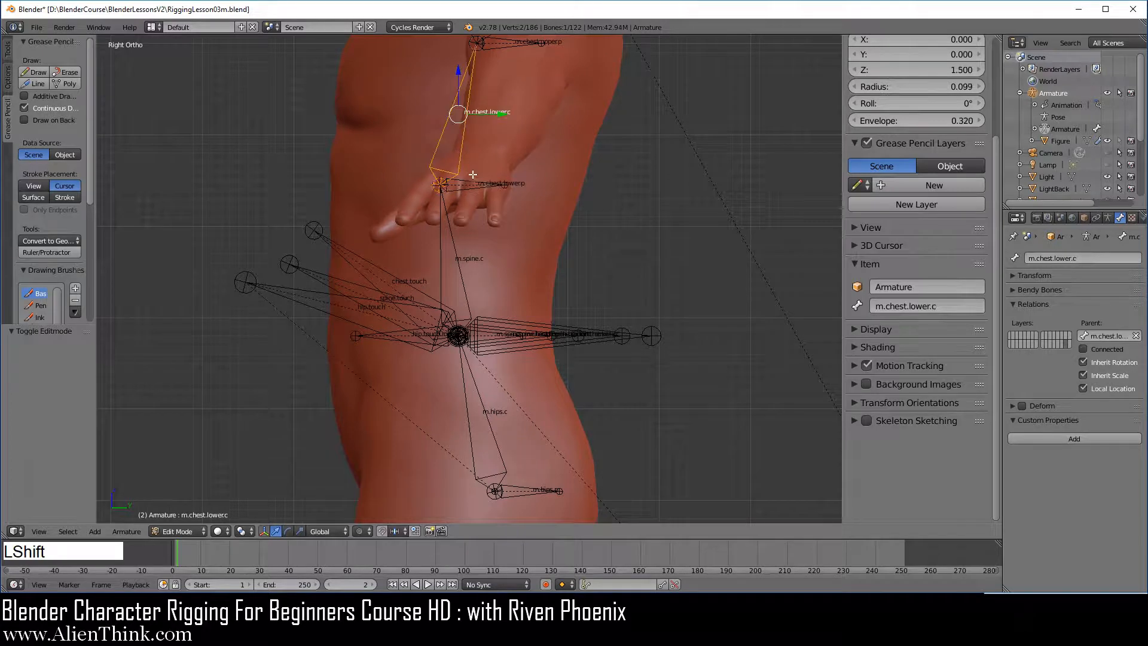
pyautogui.keyDown('shift'); pyautogui.moveTo(505, 165); pyautogui.dragTo(505, 286, button='middle'); pyautogui.keyUp('shift')
pyautogui.rightClick(470, 221)
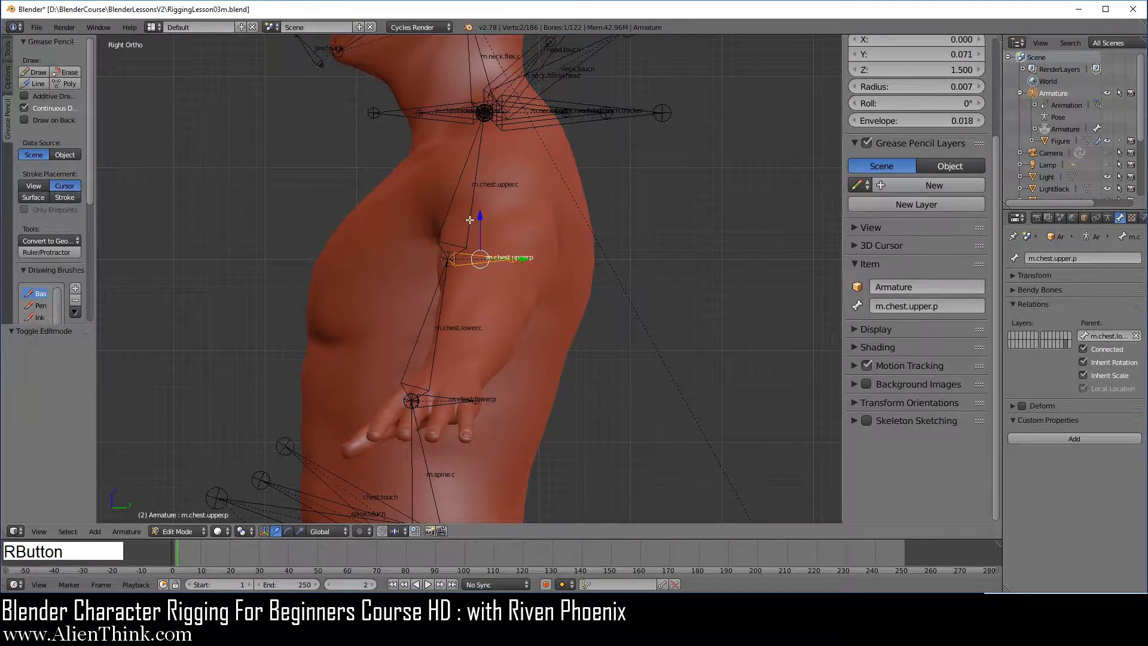
pyautogui.rightClick(470, 220)
pyautogui.keyDown('shift'); pyautogui.moveTo(518, 412); pyautogui.dragTo(538, 203, button='middle'); pyautogui.keyUp('shift')
pyautogui.keyDown('shift'); pyautogui.moveTo(524, 321); pyautogui.dragTo(526, 228, button='middle'); pyautogui.keyUp('shift')
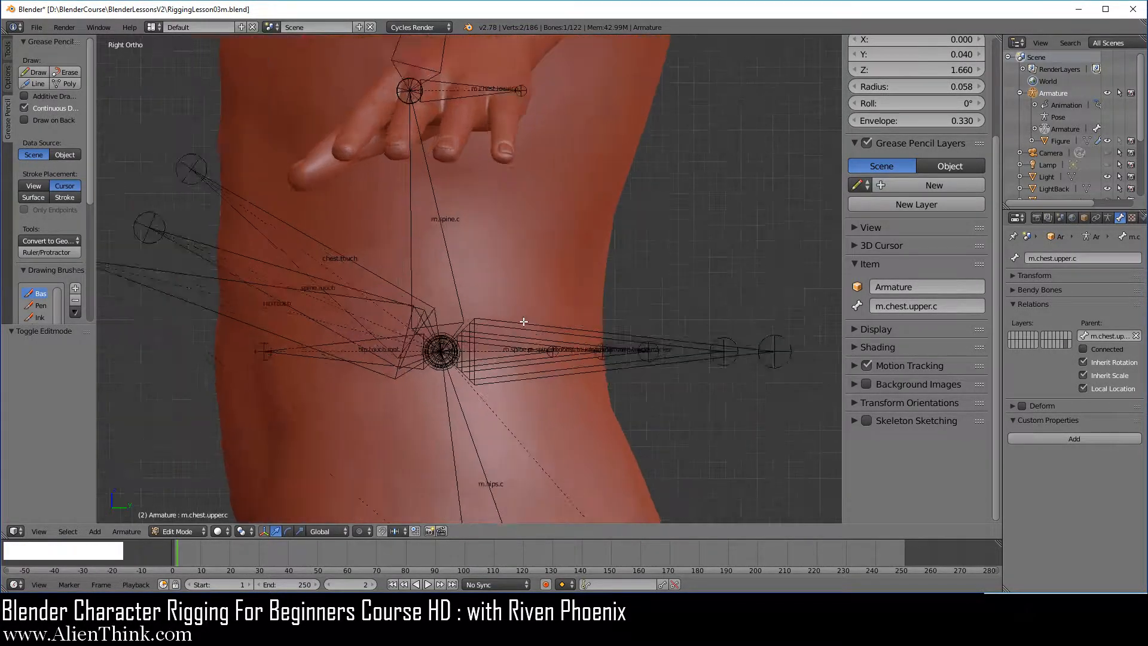
pyautogui.keyDown('shift'); pyautogui.moveTo(526, 345); pyautogui.dragTo(527, 323, button='middle'); pyautogui.keyUp('shift')
pyautogui.keyDown('shift'); pyautogui.moveTo(546, 434); pyautogui.dragTo(509, 307, button='middle'); pyautogui.keyUp('shift')
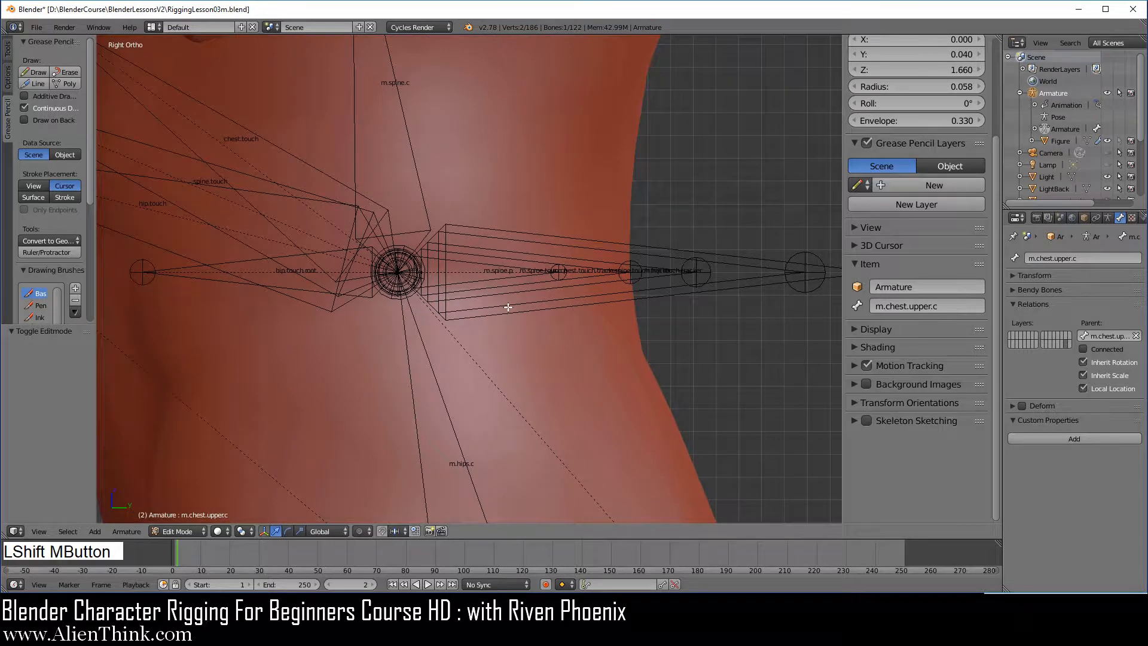
# Check the Deform setting of the overlapping m.spine.touch.p and m.chest.touch.tracker bones.
pyautogui.rightClick(495, 279)
pyautogui.rightClick(507, 285)
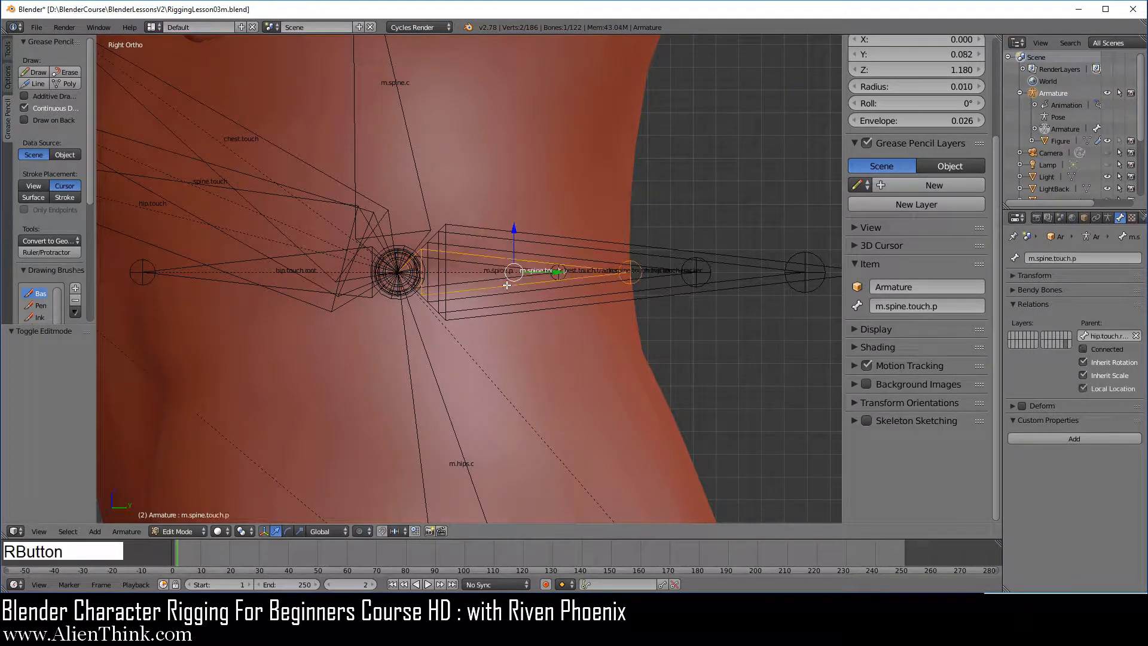
pyautogui.rightClick(512, 290)
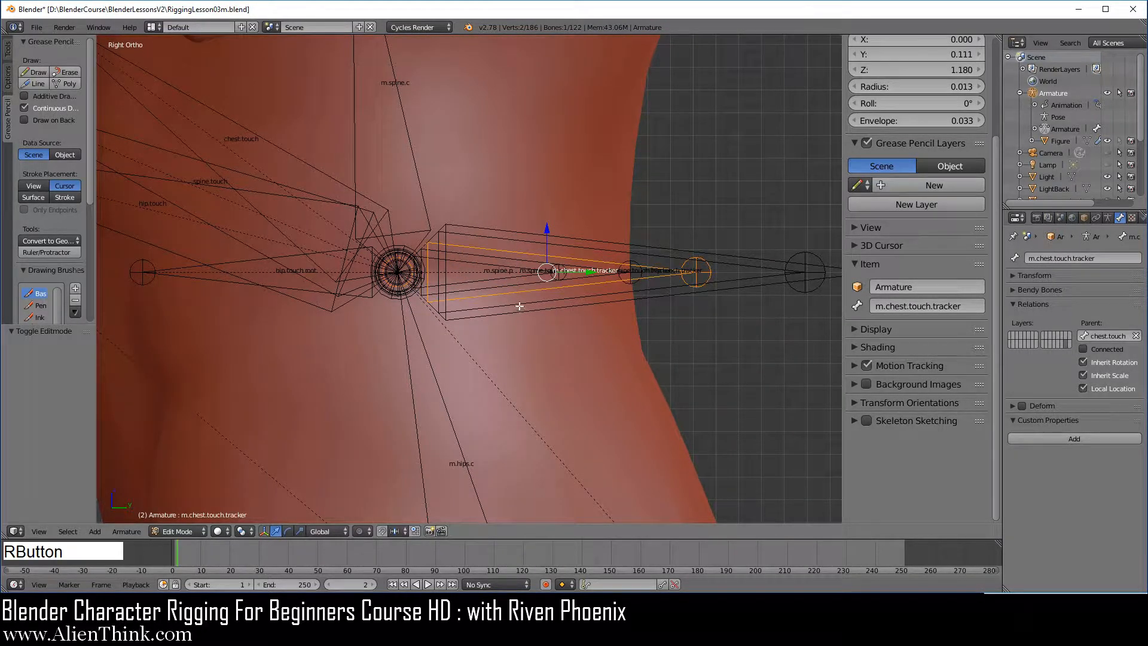
pyautogui.rightClick(521, 308)
# Turn off Deform for the m.hip.touch.tracker bone.
pyautogui.rightClick(519, 312)
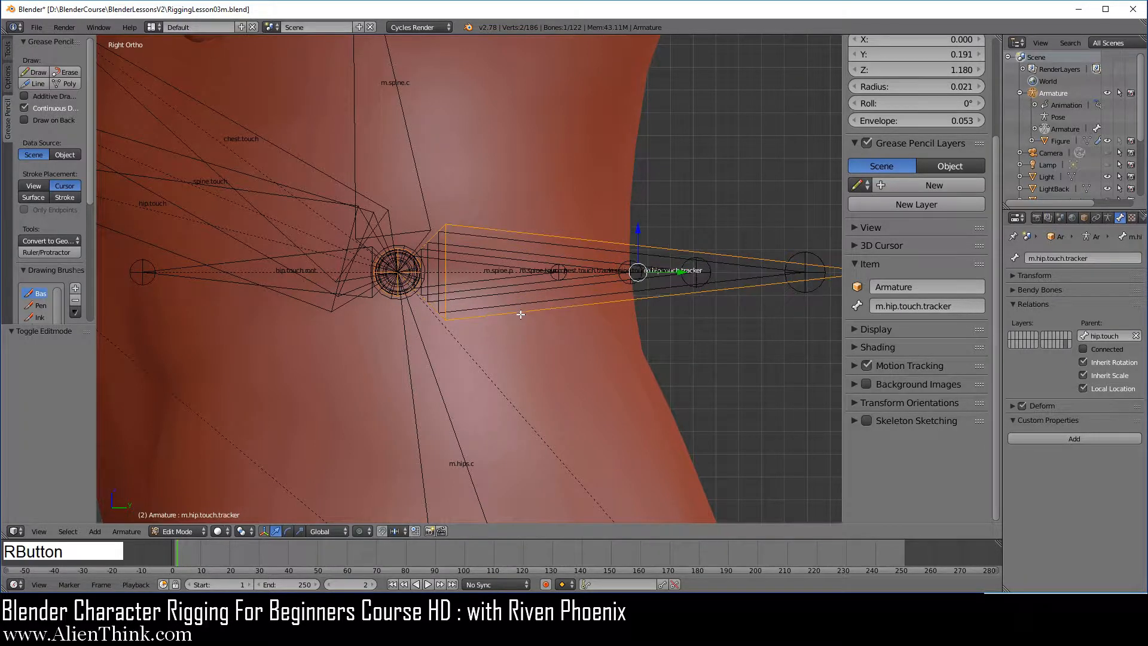
pyautogui.moveTo(395, 361)
pyautogui.keyDown('shift'); pyautogui.mouseDown(button='middle')
pyautogui.moveTo(469, 393)
pyautogui.moveTo(403, 372)
pyautogui.mouseUp(button='middle'); pyautogui.keyUp('shift')
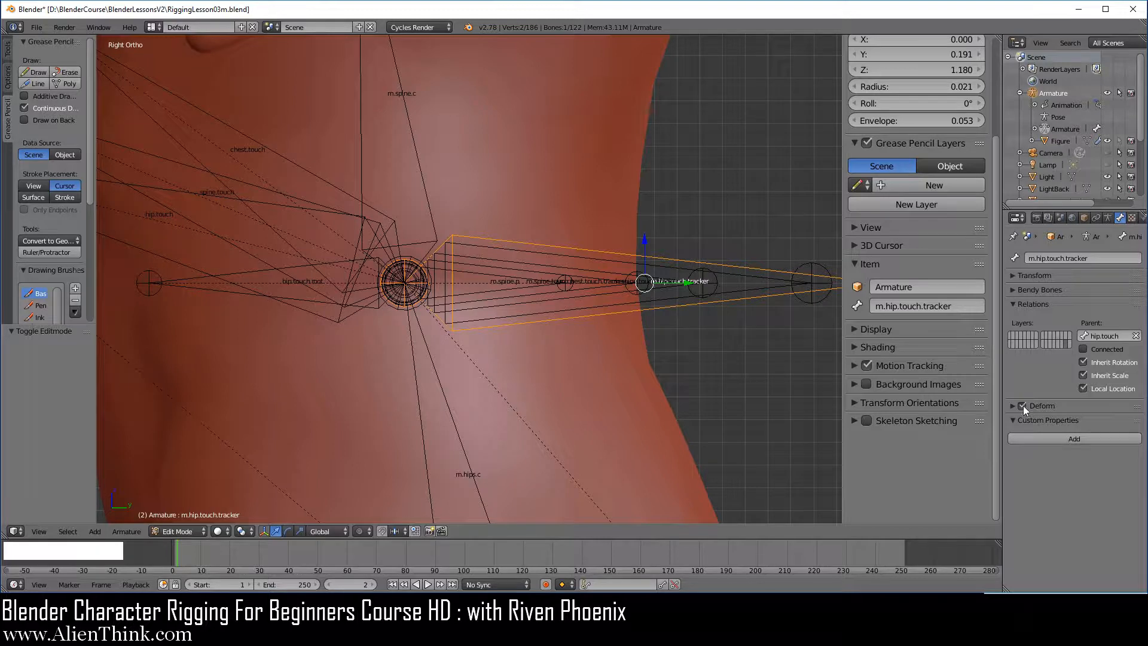
pyautogui.click(1024, 406)
# Check the Deform setting of the m.spine.touch.tracker, m.chest.touch.tracker and m.spine.p bones.
pyautogui.rightClick(600, 309)
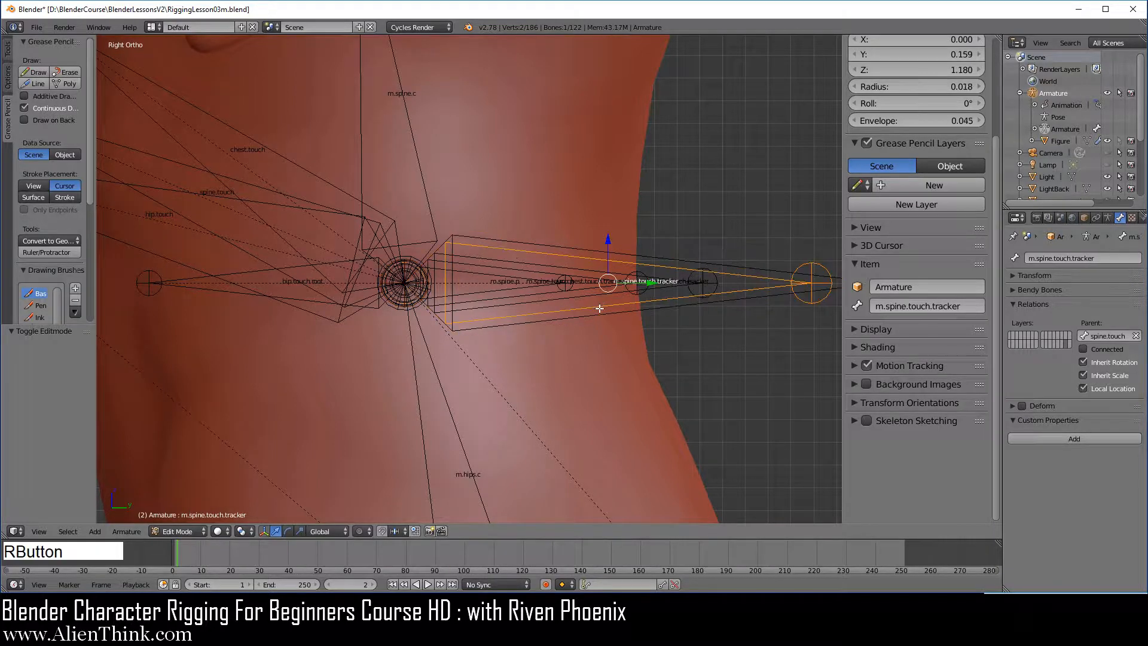
pyautogui.rightClick(589, 298)
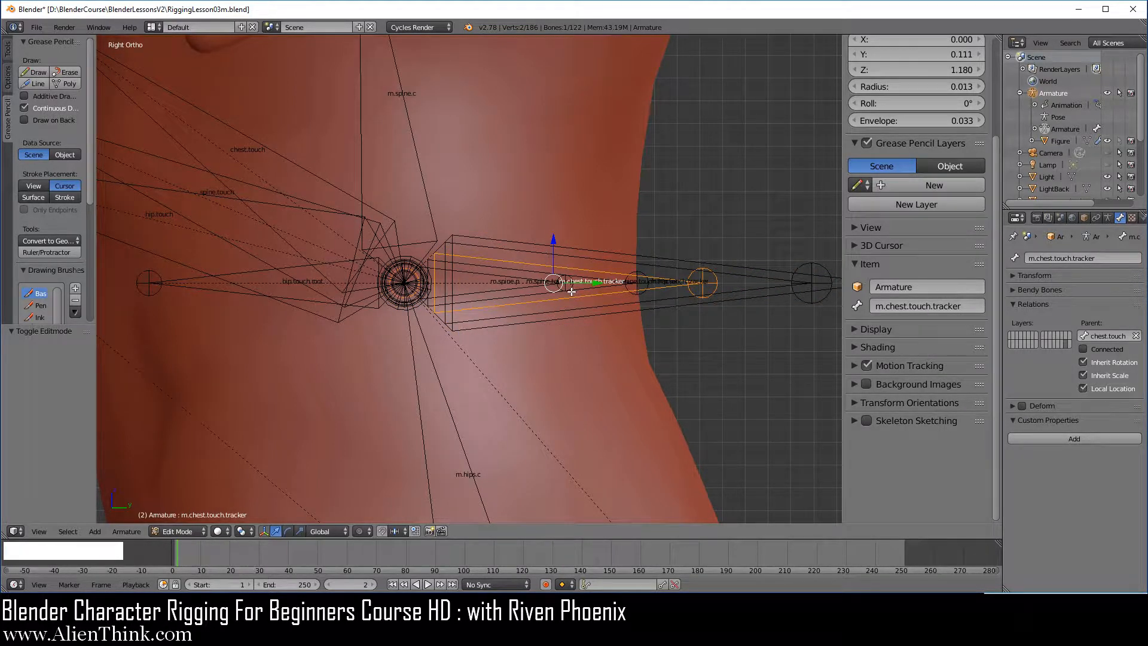
pyautogui.rightClick(518, 297)
pyautogui.rightClick(495, 287)
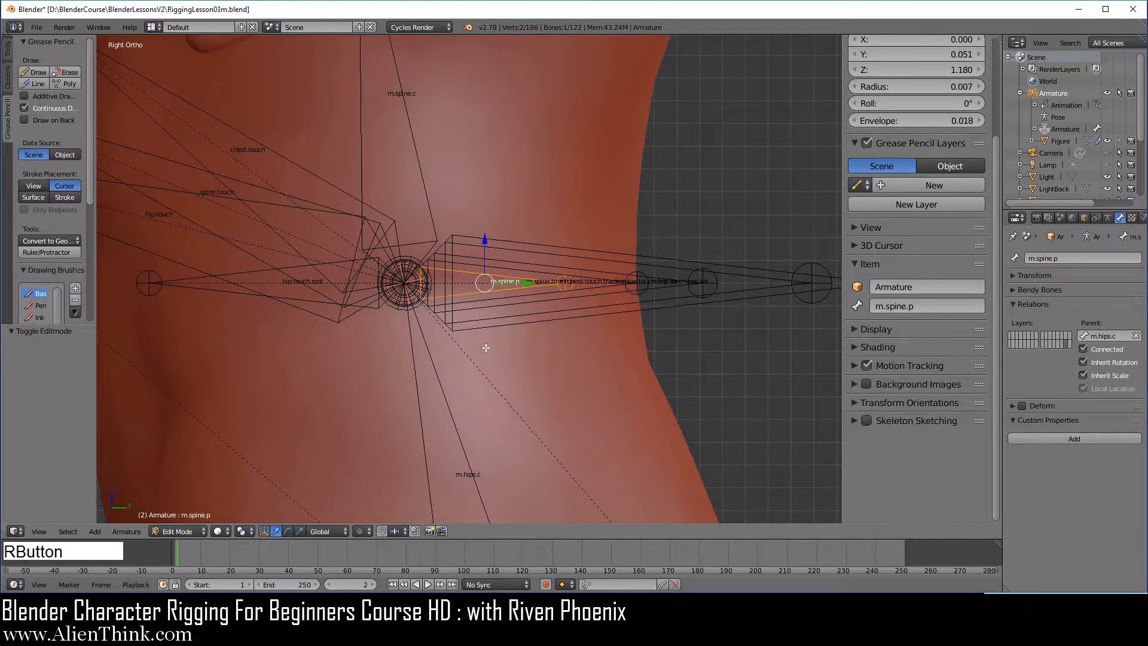
# Check the Deform setting of the front control bones hip.touch.root, hip.touch, spine.touch and chest.touch.
pyautogui.keyDown('shift'); pyautogui.moveTo(486, 346); pyautogui.dragTo(610, 381, button='middle'); pyautogui.keyUp('shift')
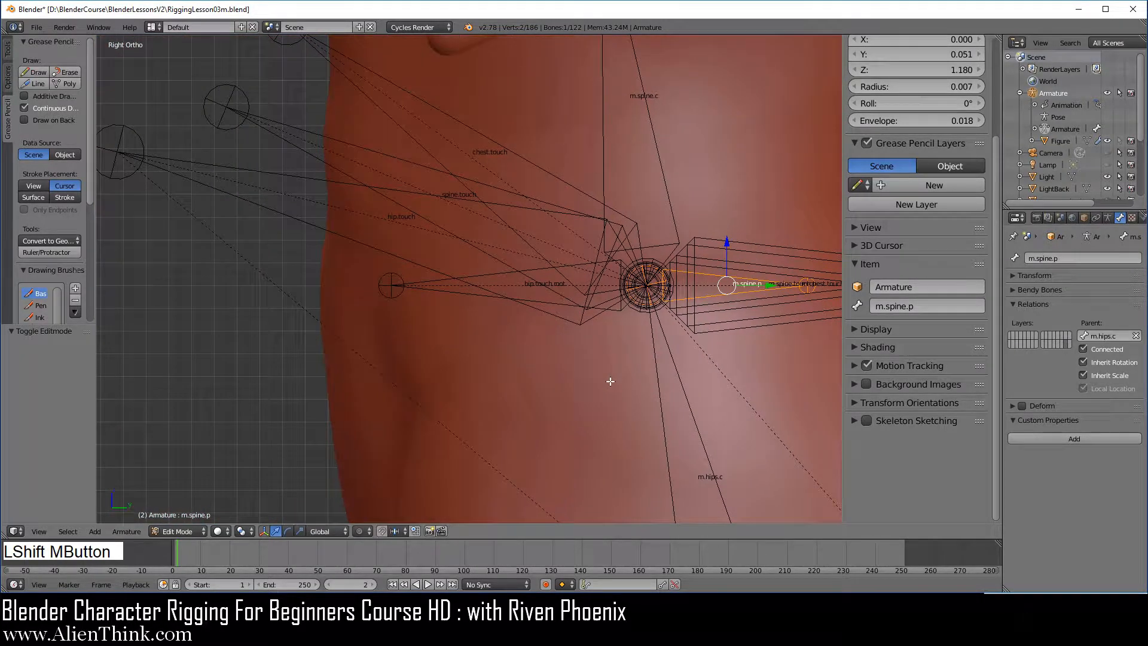
pyautogui.rightClick(469, 294)
pyautogui.rightClick(431, 270)
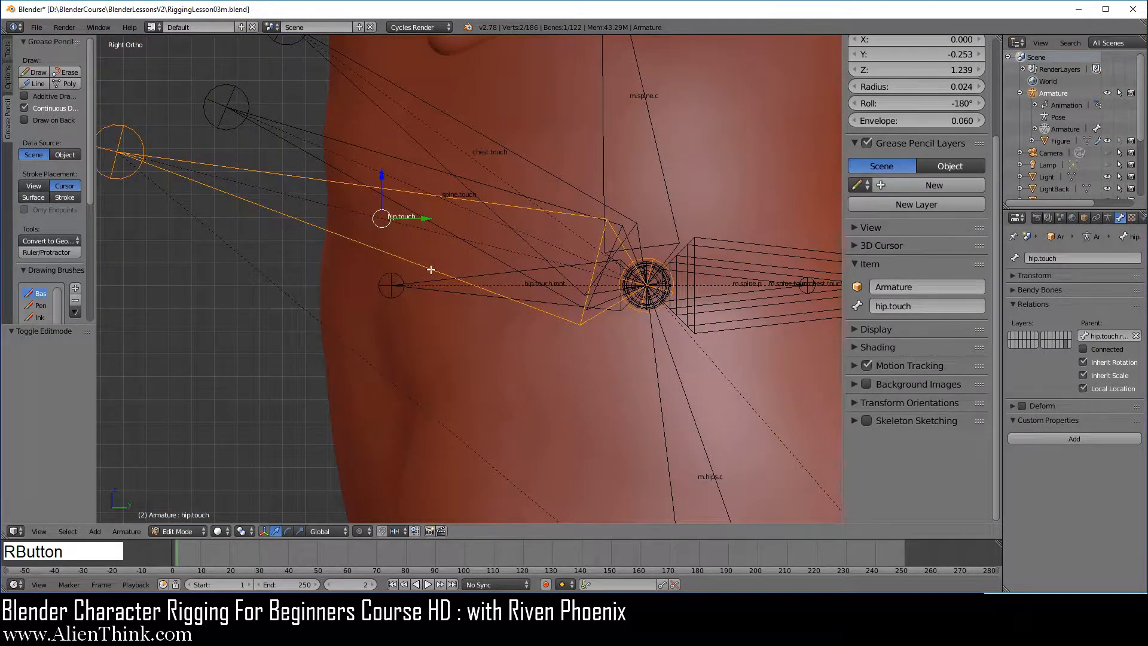
pyautogui.rightClick(445, 230)
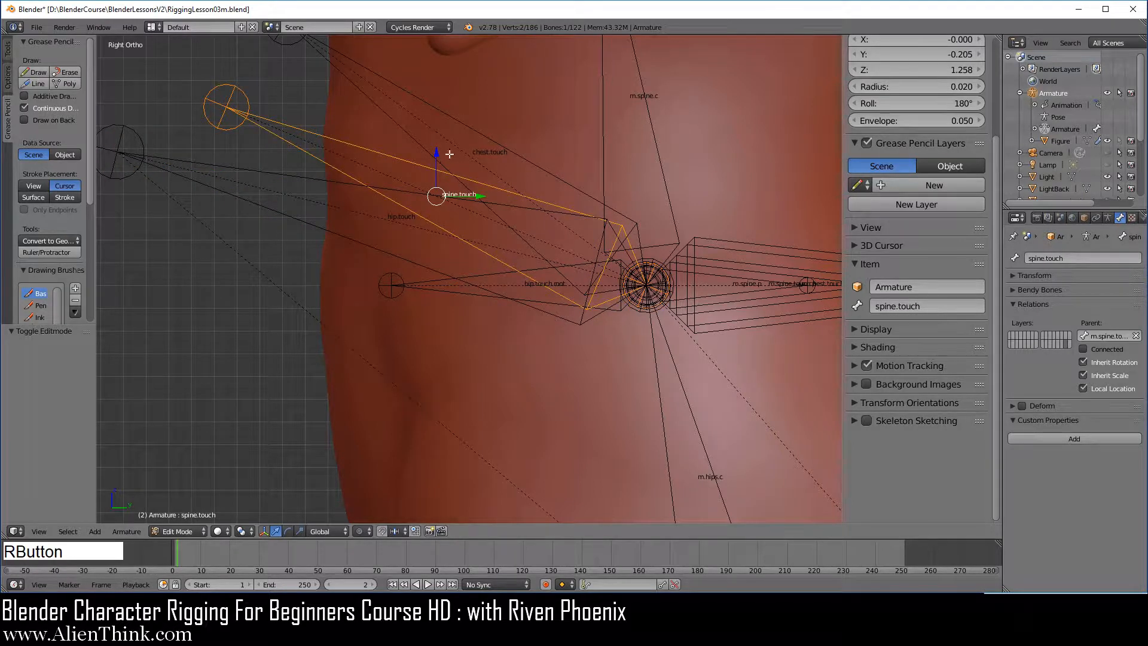
pyautogui.rightClick(443, 157)
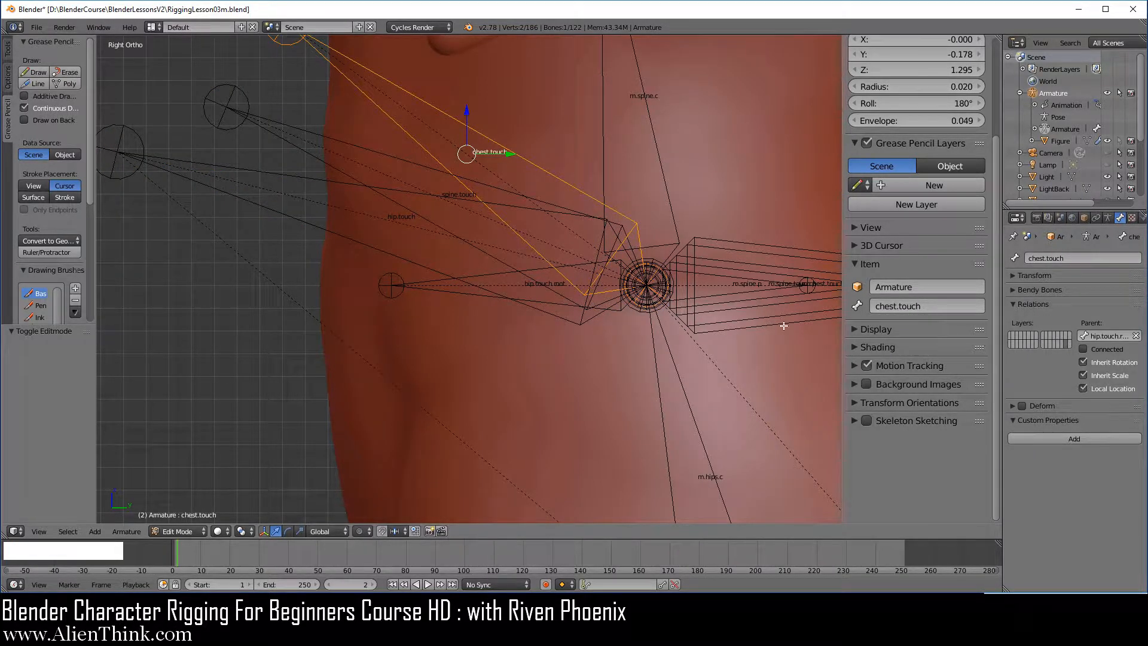
# Display the axes of the armature's bones and inspect the touch controls from an angled front view.
pyautogui.click(1107, 219)
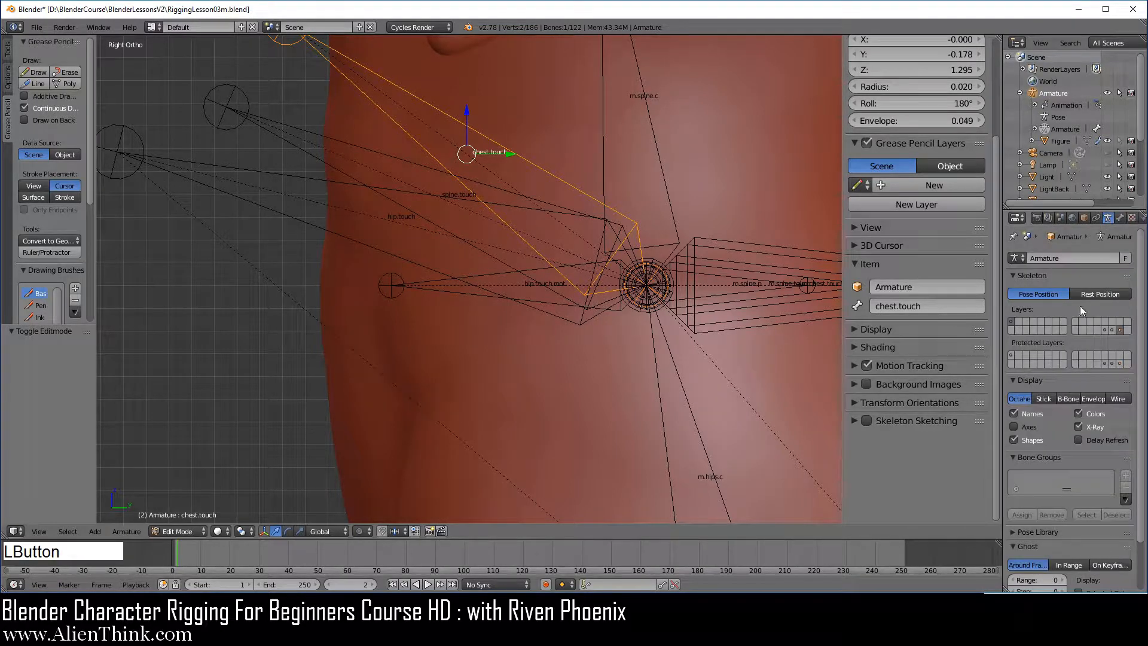
pyautogui.click(1015, 427)
pyautogui.scroll(-4, 692, 403)
pyautogui.keyDown('shift'); pyautogui.moveTo(449, 305); pyautogui.dragTo(450, 345, button='middle'); pyautogui.keyUp('shift')
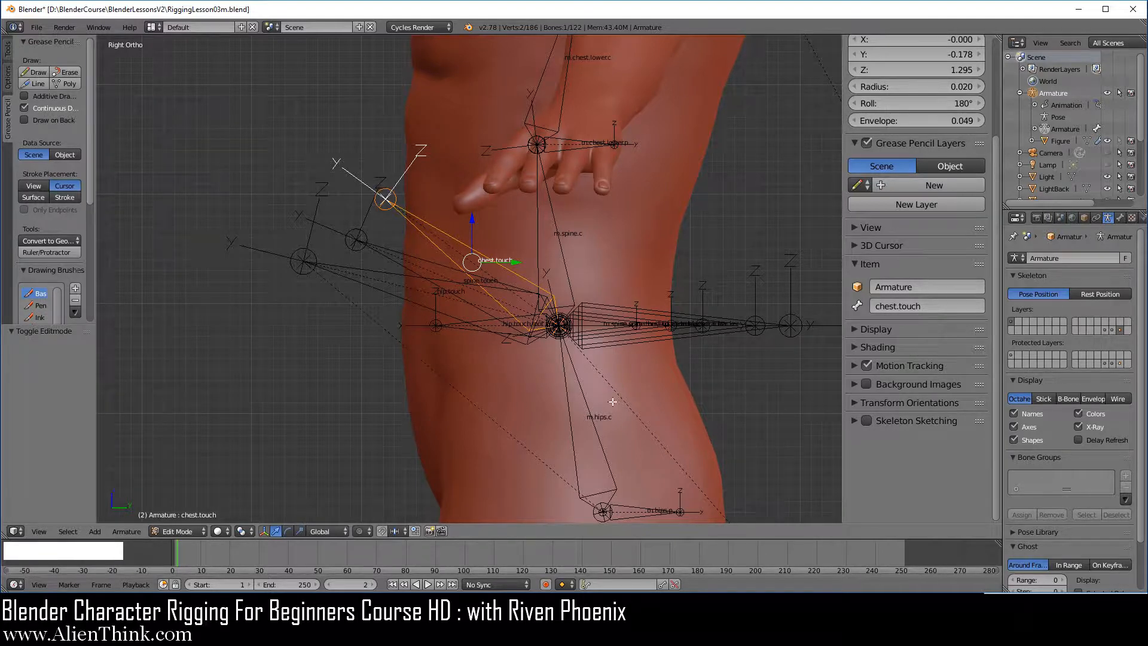
pyautogui.moveTo(385, 350); pyautogui.dragTo(662, 323, button='middle')
pyautogui.keyDown('shift'); pyautogui.moveTo(521, 300); pyautogui.dragTo(568, 353, button='middle'); pyautogui.keyUp('shift')
pyautogui.scroll(2, 455, 232)
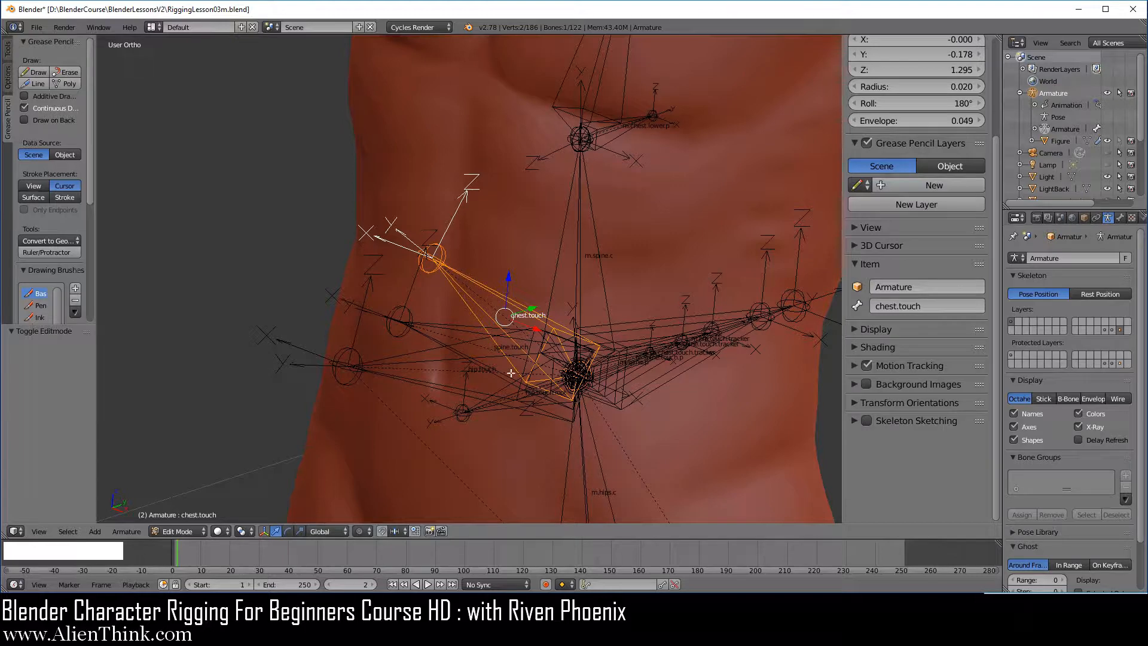
# Clear the roll of the chest.touch bone to 0°.
pyautogui.moveTo(470, 202); pyautogui.dragTo(431, 214, button='middle')
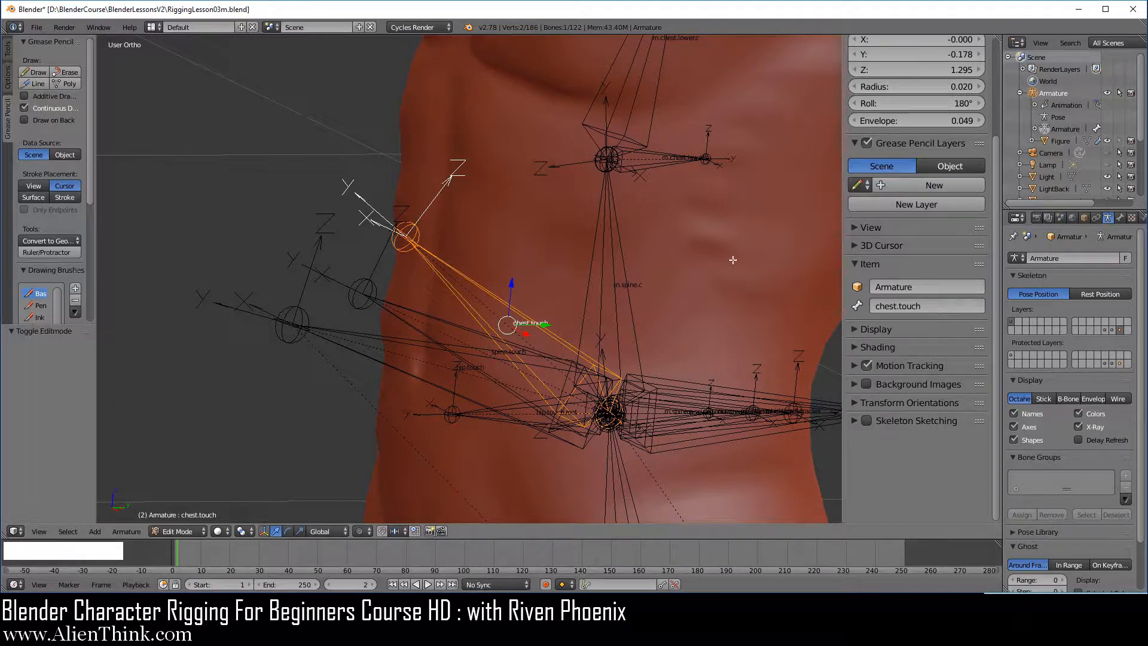
pyautogui.scroll(4, 916, 268)
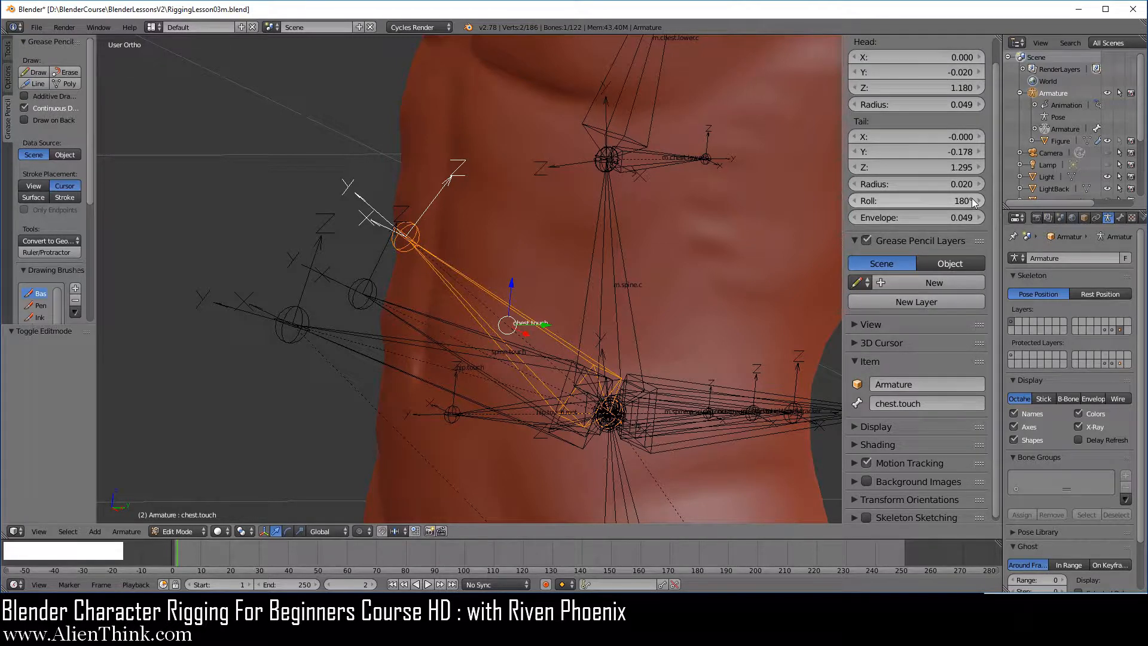
pyautogui.hotkey('alt', 'r')
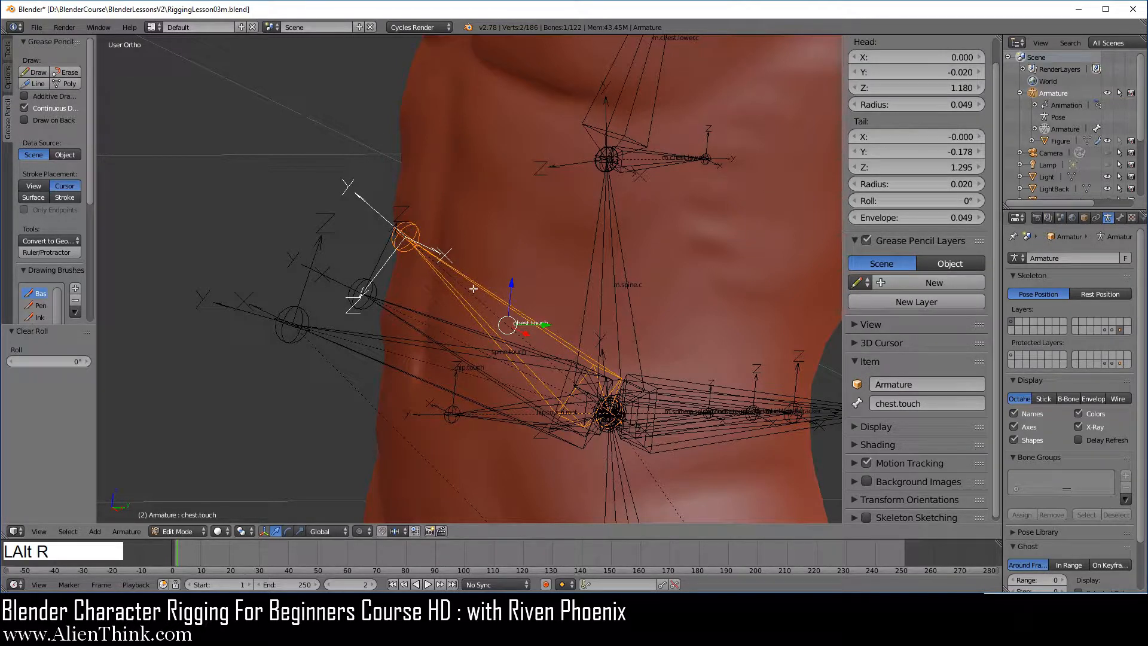
# Compare the axis directions of the chest.touch bone with those of m.spine.c.
pyautogui.moveTo(368, 301); pyautogui.dragTo(448, 239, button='middle')
pyautogui.rightClick(578, 220)
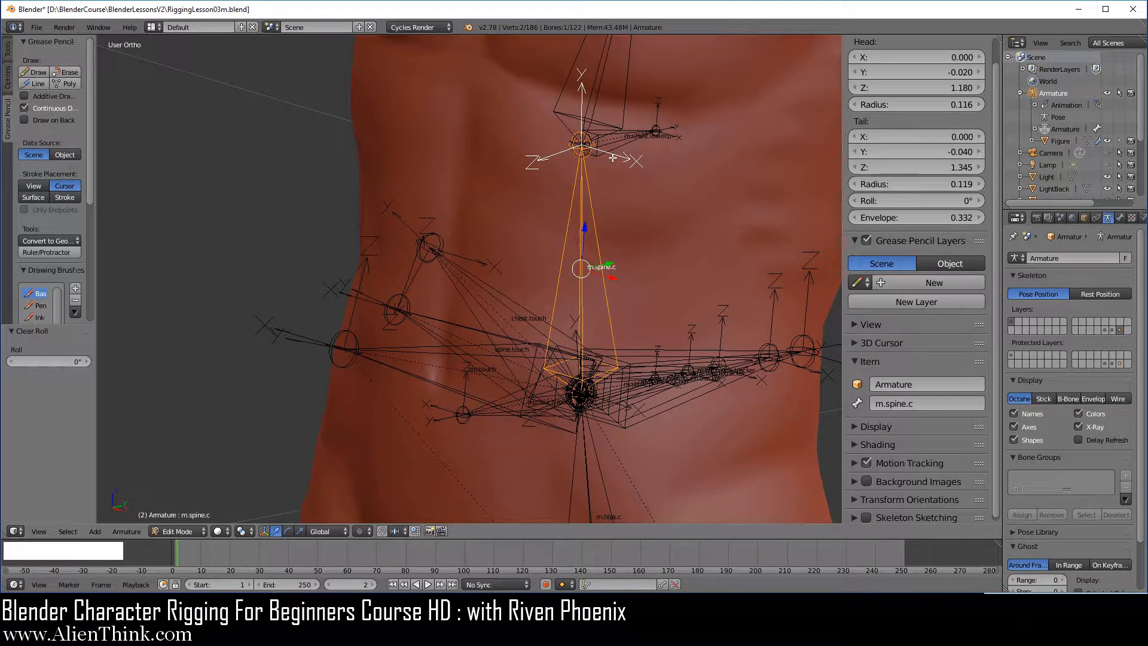
pyautogui.rightClick(467, 283)
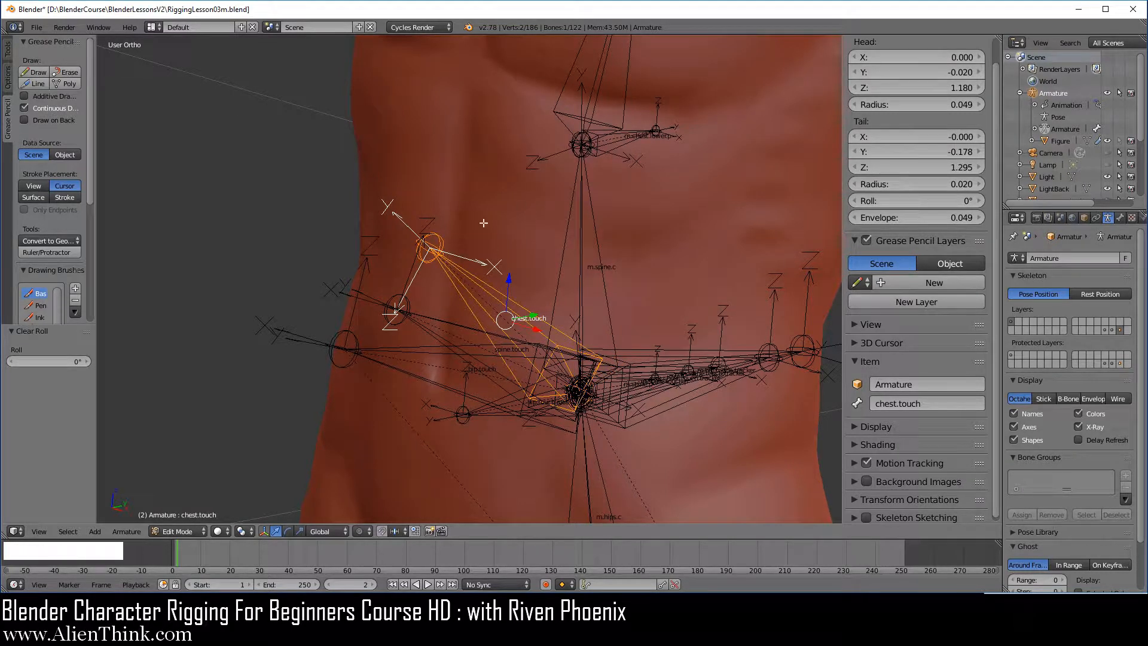
pyautogui.moveTo(472, 272); pyautogui.dragTo(501, 288, button='middle')
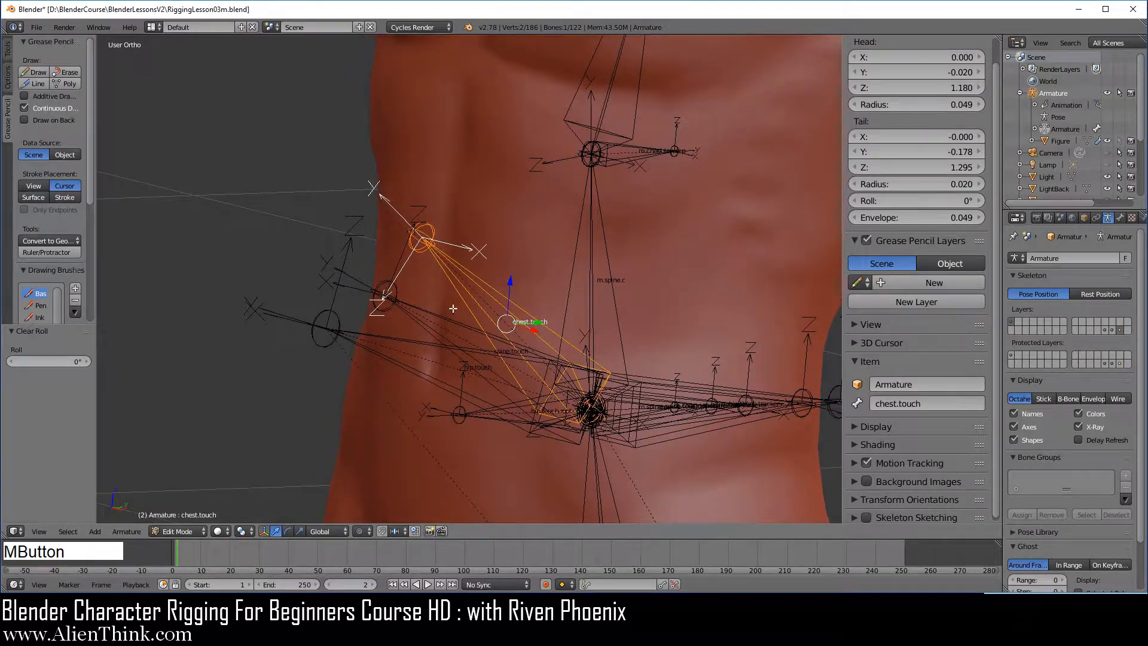
# Clear the roll of the spine.touch and hip.touch bones to 0°.
pyautogui.rightClick(434, 315)
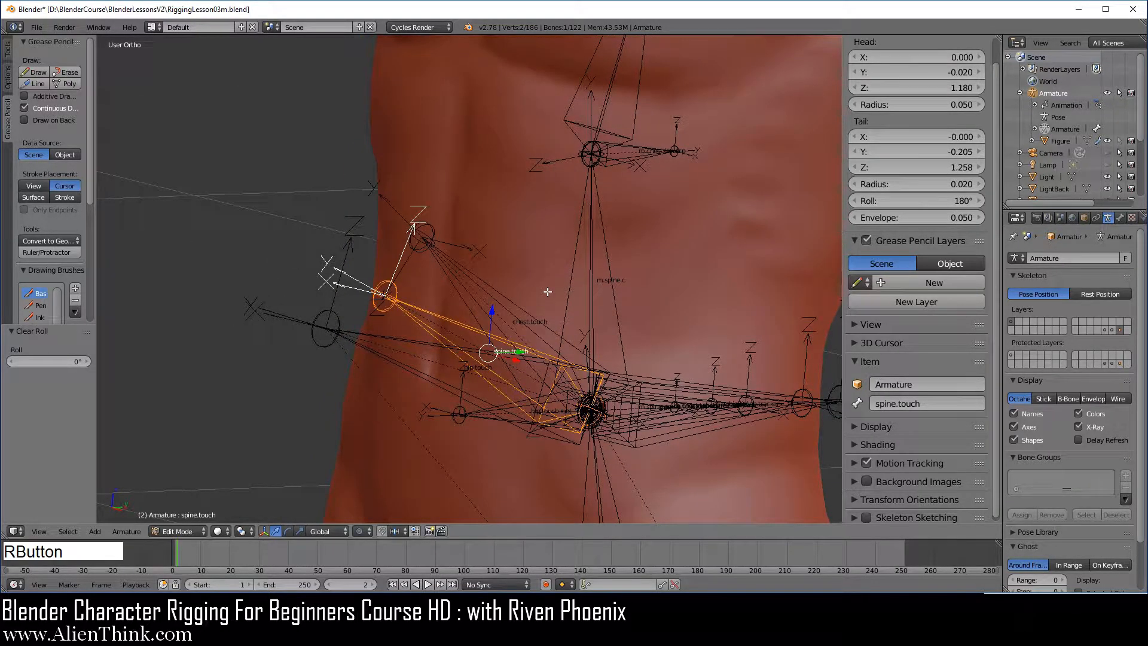
pyautogui.hotkey('alt', 'r')
pyautogui.rightClick(395, 338)
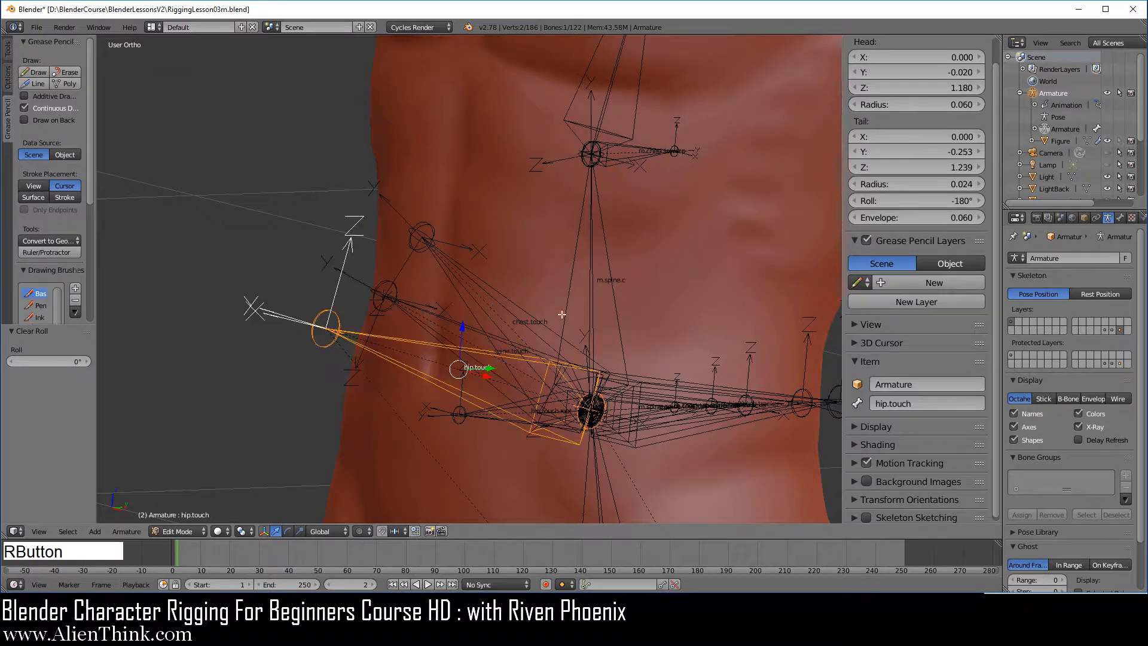
pyautogui.hotkey('alt', 'r')
# Select the hip.touch.root bone and check its roll and axis directions.
pyautogui.keyDown('shift'); pyautogui.moveTo(557, 353); pyautogui.dragTo(468, 296, button='middle'); pyautogui.keyUp('shift')
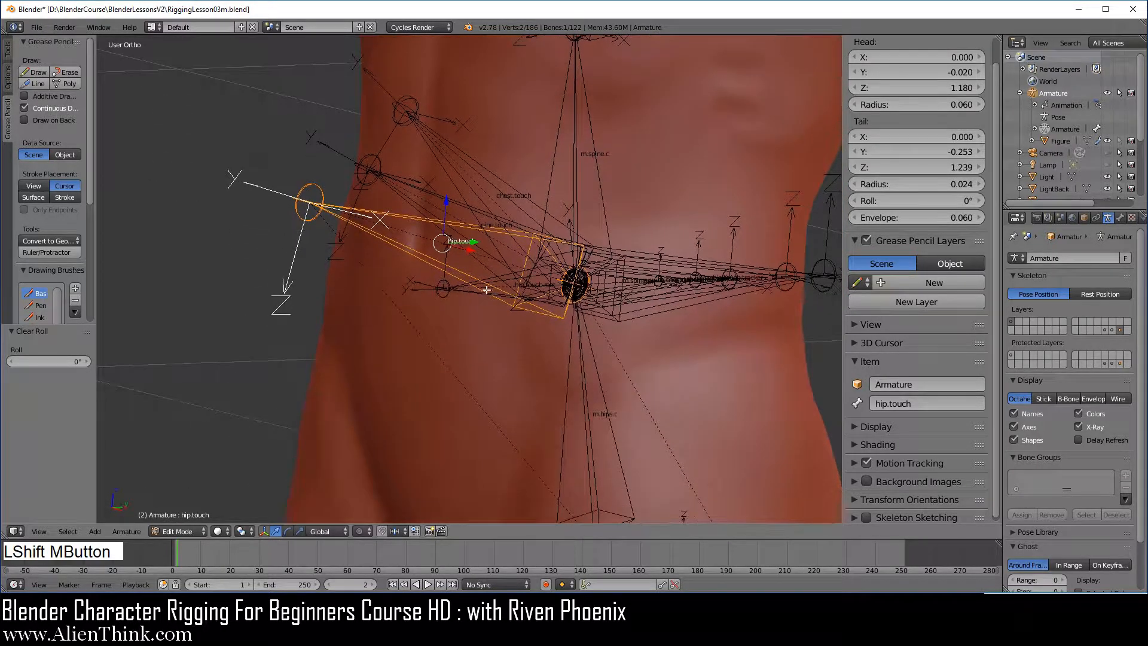
pyautogui.rightClick(464, 292)
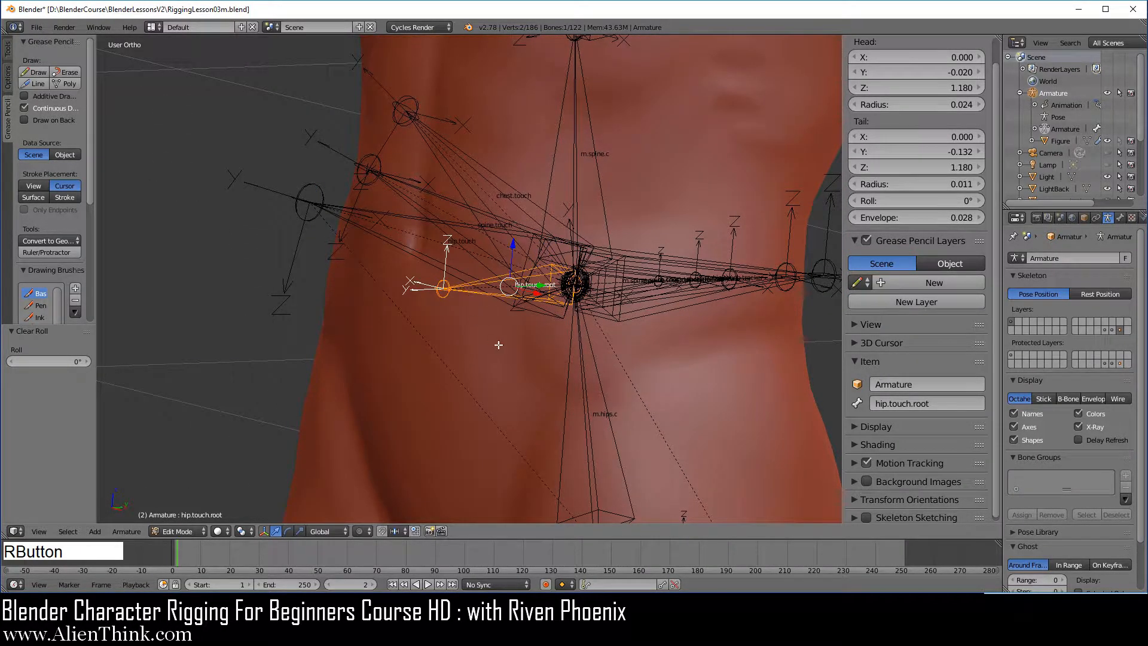
pyautogui.moveTo(499, 345); pyautogui.dragTo(508, 347, button='middle')
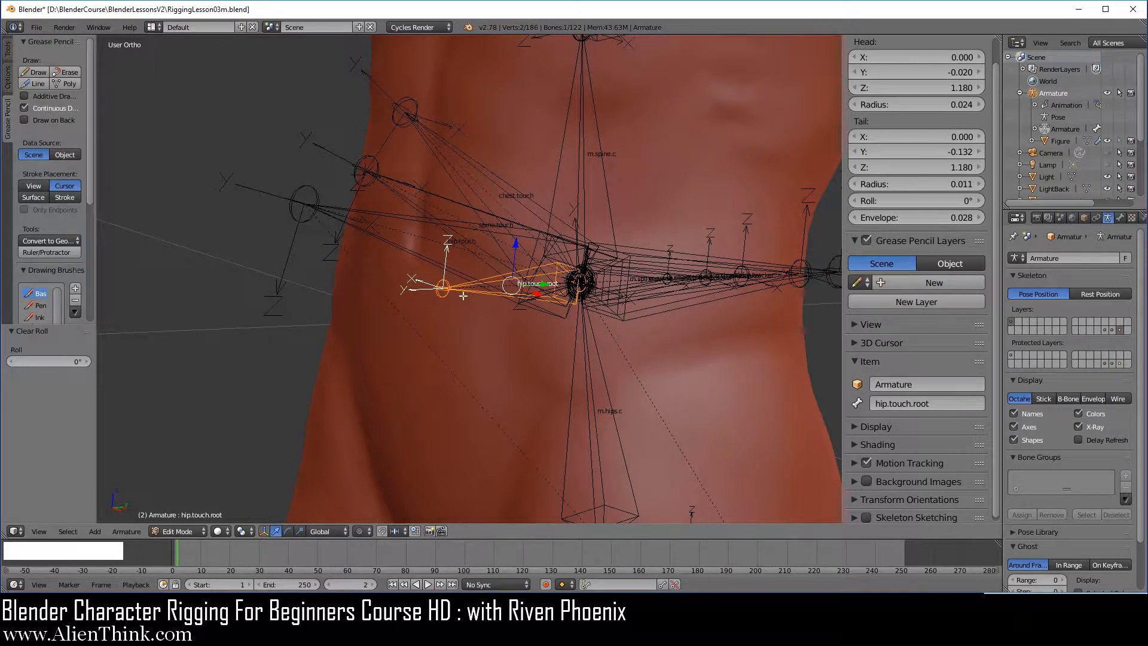
pyautogui.moveTo(494, 303); pyautogui.dragTo(564, 197, button='middle')
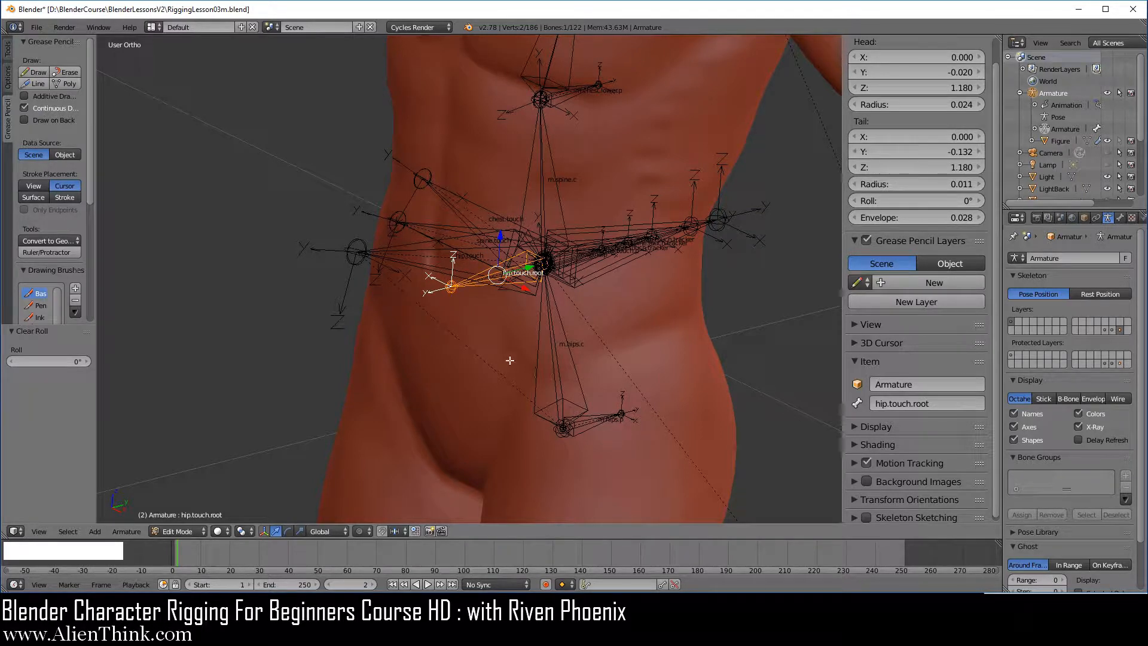
# Return to the right side view and switch the armature to Pose Mode.
pyautogui.press('KP_3')
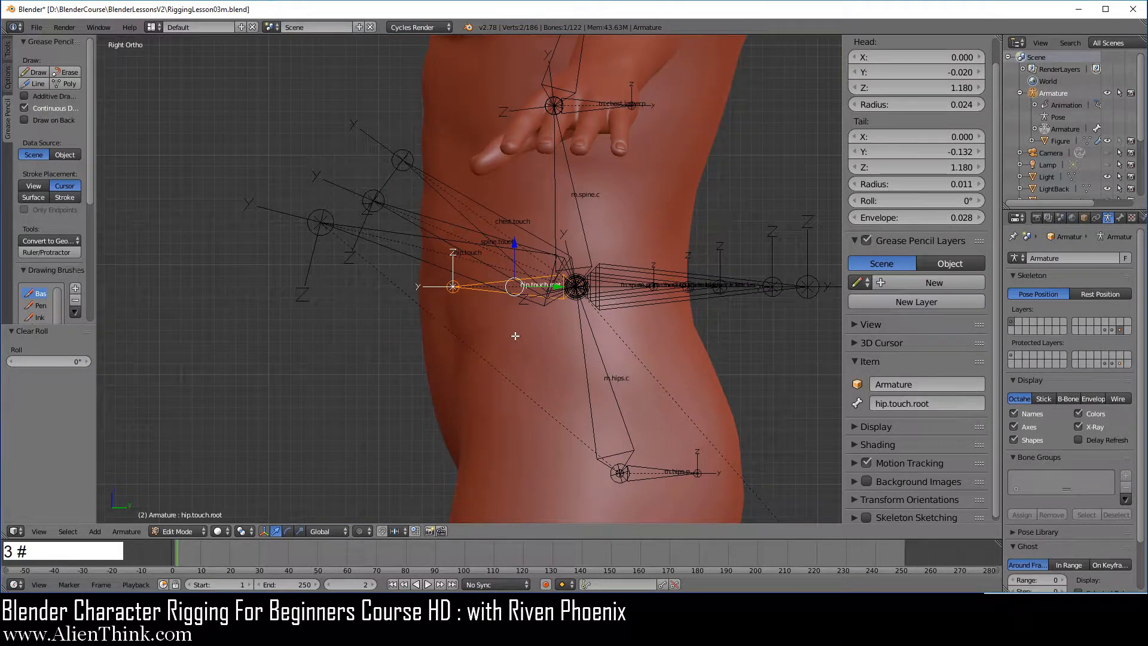
pyautogui.click(183, 532)
pyautogui.click(194, 494)
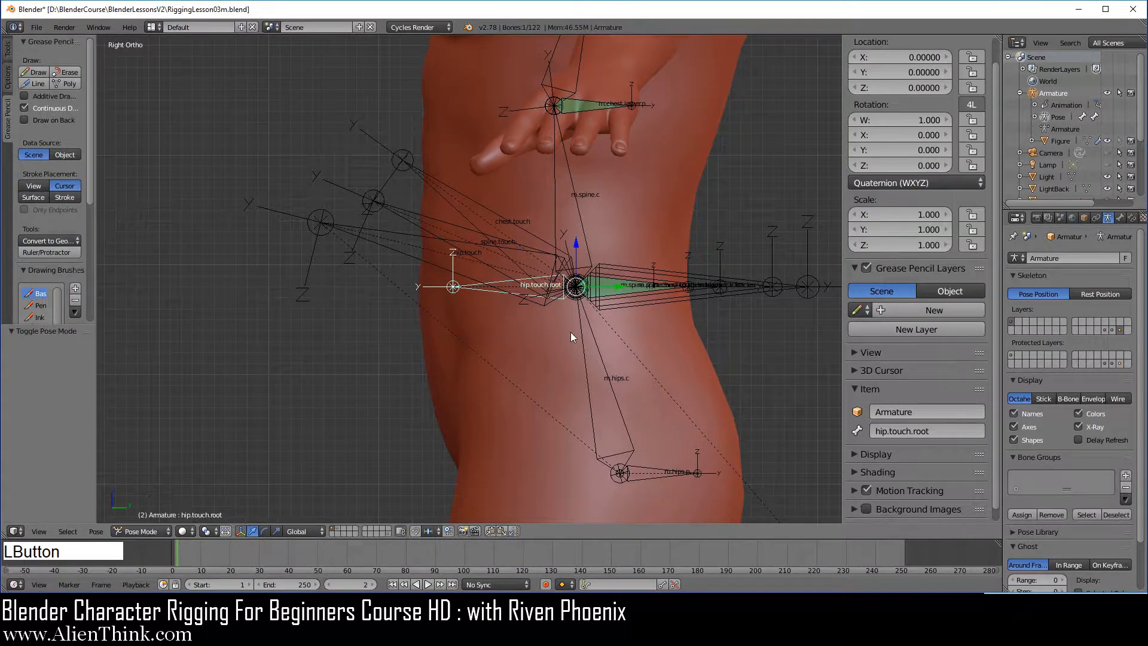
pyautogui.scroll(-2, 570, 332)
pyautogui.keyDown('shift'); pyautogui.moveTo(571, 332); pyautogui.dragTo(533, 382, button='middle'); pyautogui.keyUp('shift')
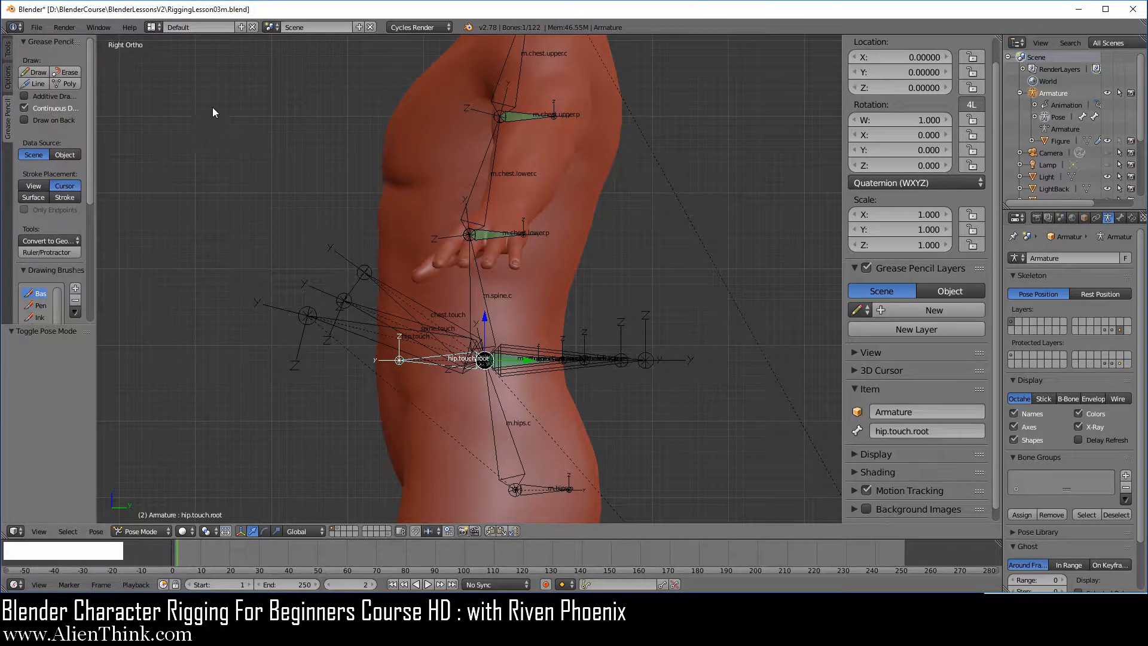
# Save the file under the name RiggingLesson03n.blend, overwriting the existing file.
pyautogui.click(36, 27)
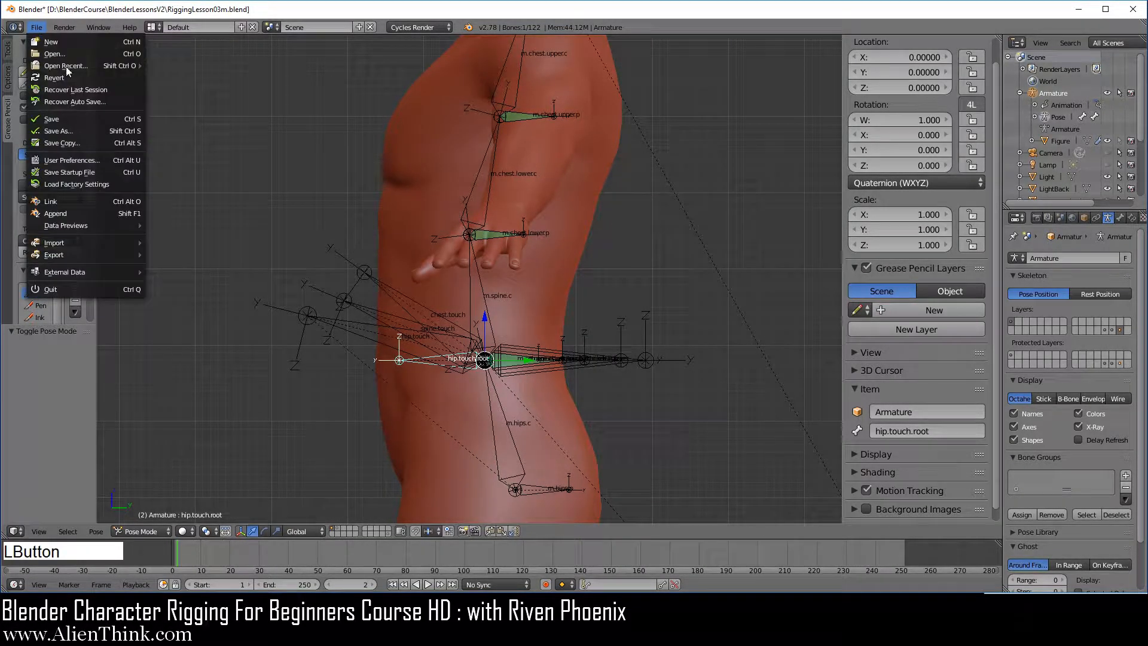
pyautogui.click(77, 125)
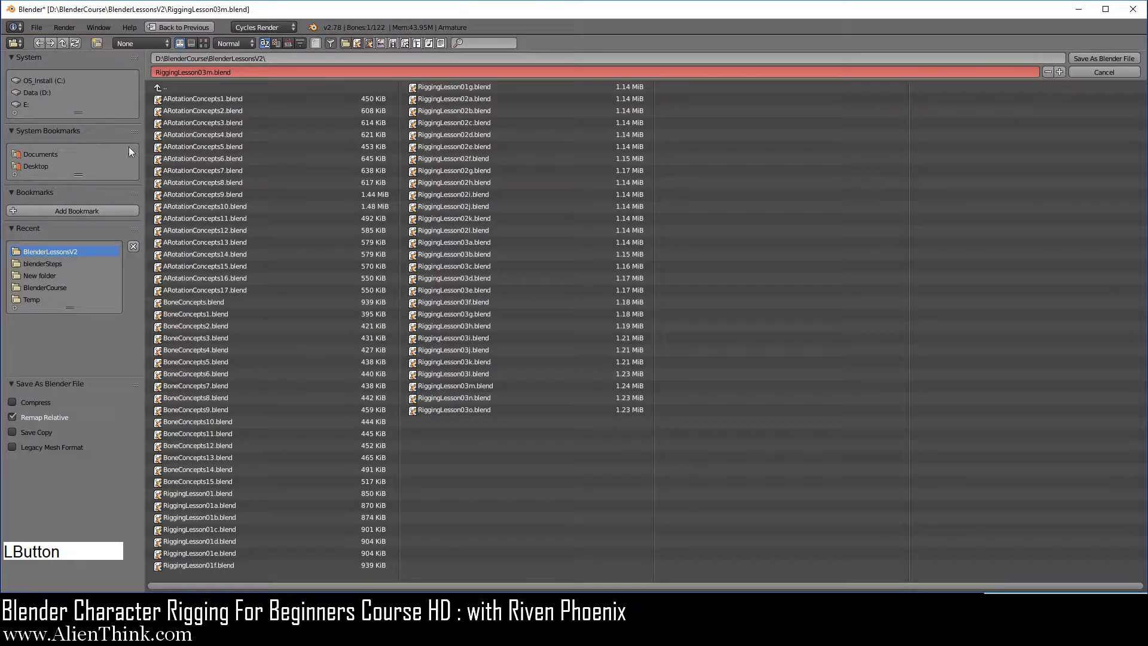
pyautogui.click(479, 397)
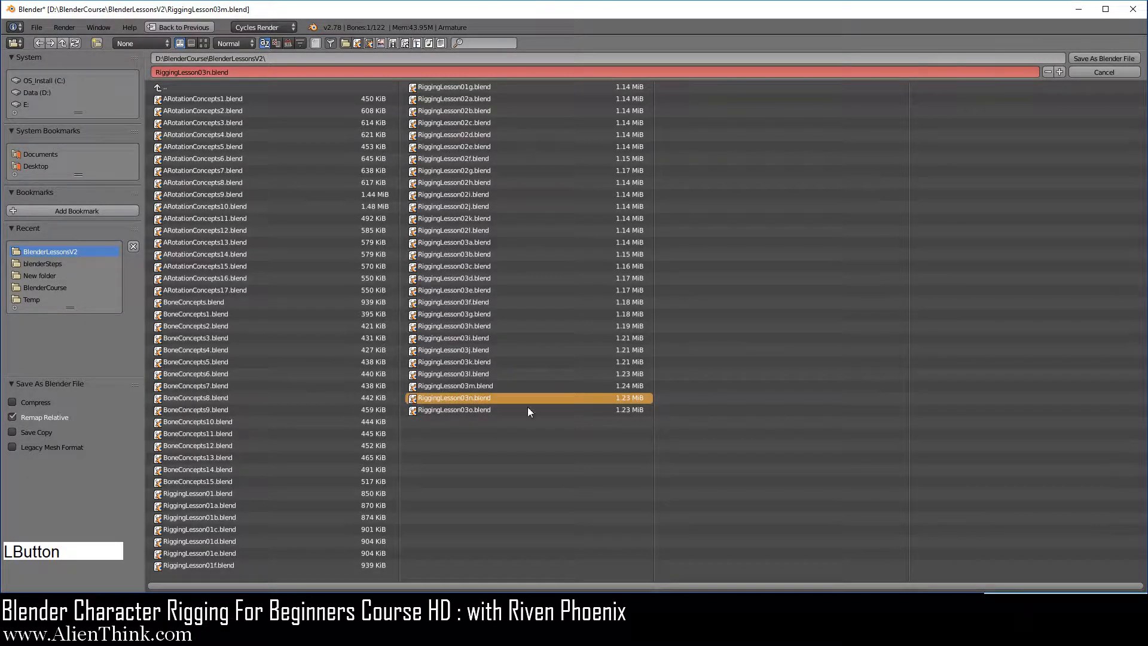
pyautogui.click(1103, 58)
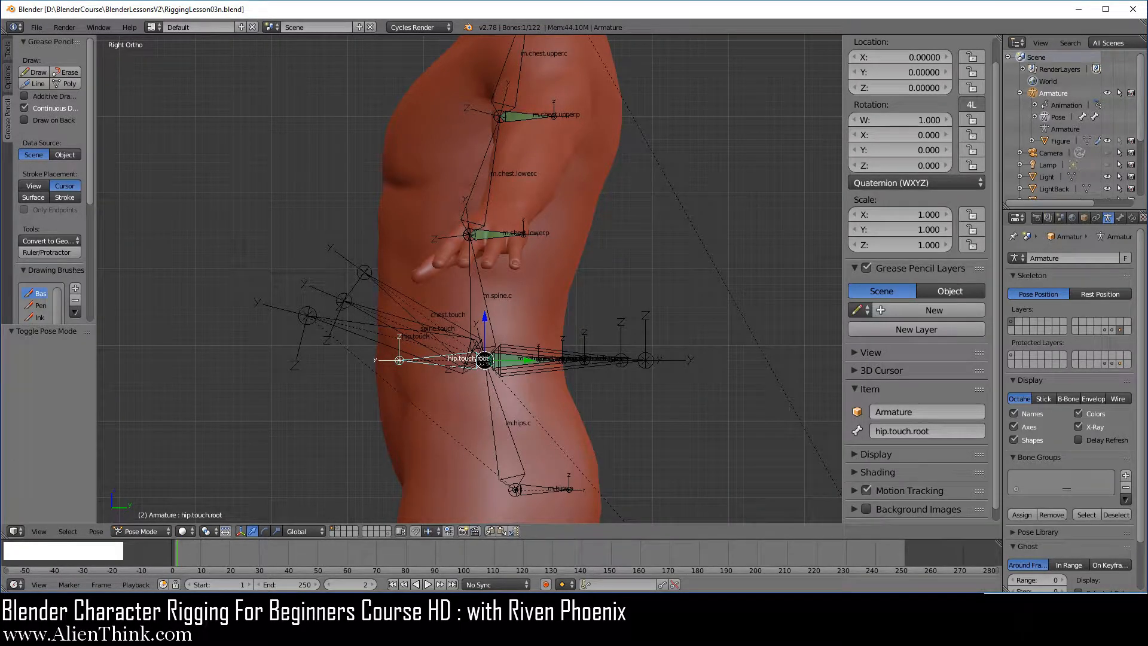
pyautogui.press('F3')
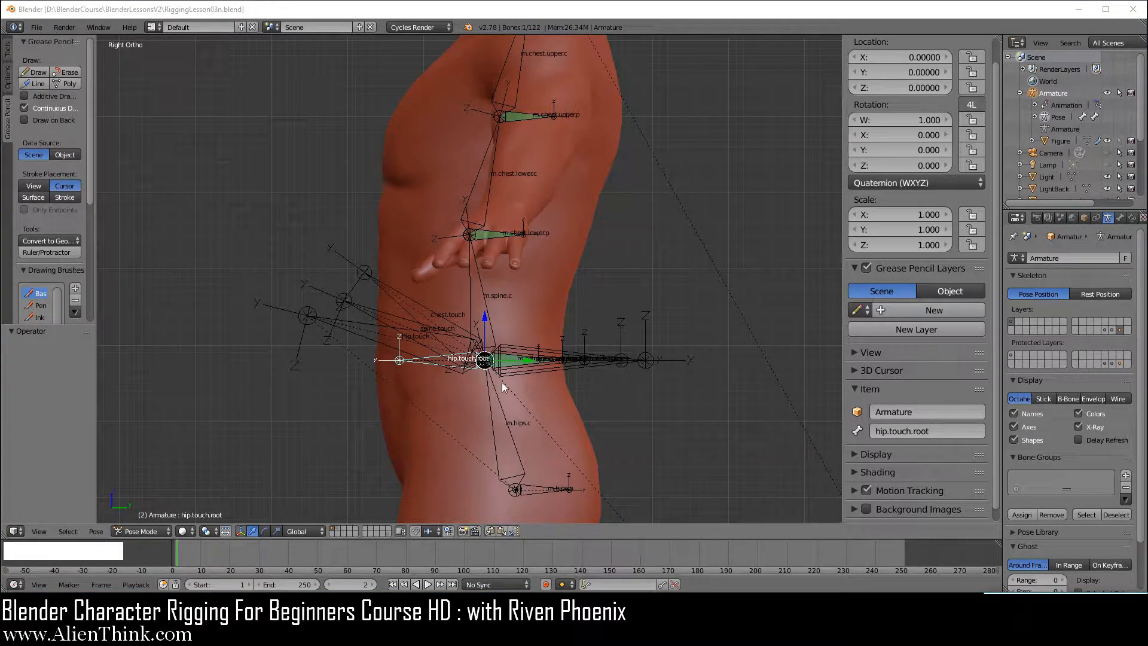
pyautogui.click(618, 13)
pyautogui.scroll(5, 461, 451)
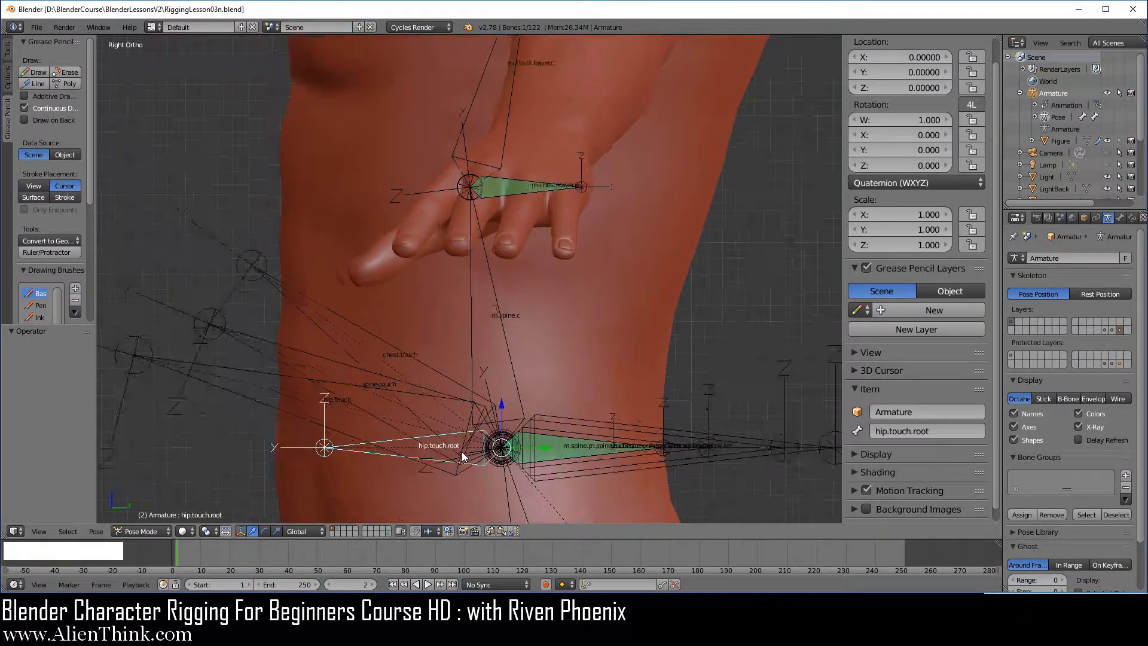
# Snap the 3D cursor to the hip.touch.root bone.
pyautogui.keyDown('shift'); pyautogui.moveTo(476, 470); pyautogui.dragTo(485, 263, button='middle'); pyautogui.keyUp('shift')
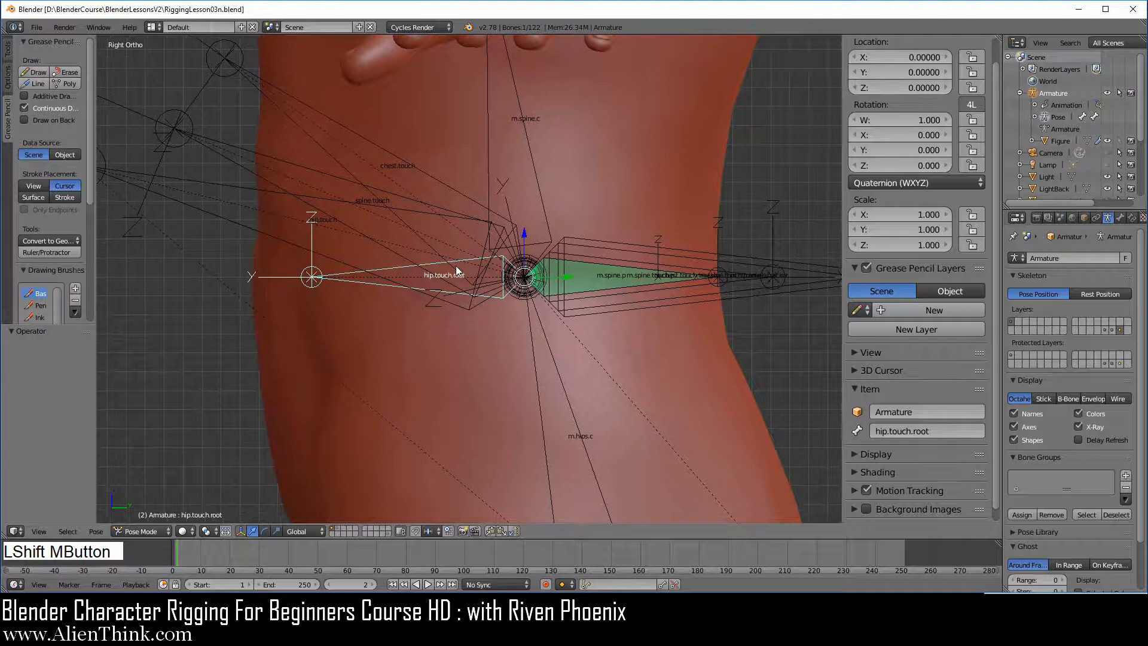
pyautogui.rightClick(388, 287)
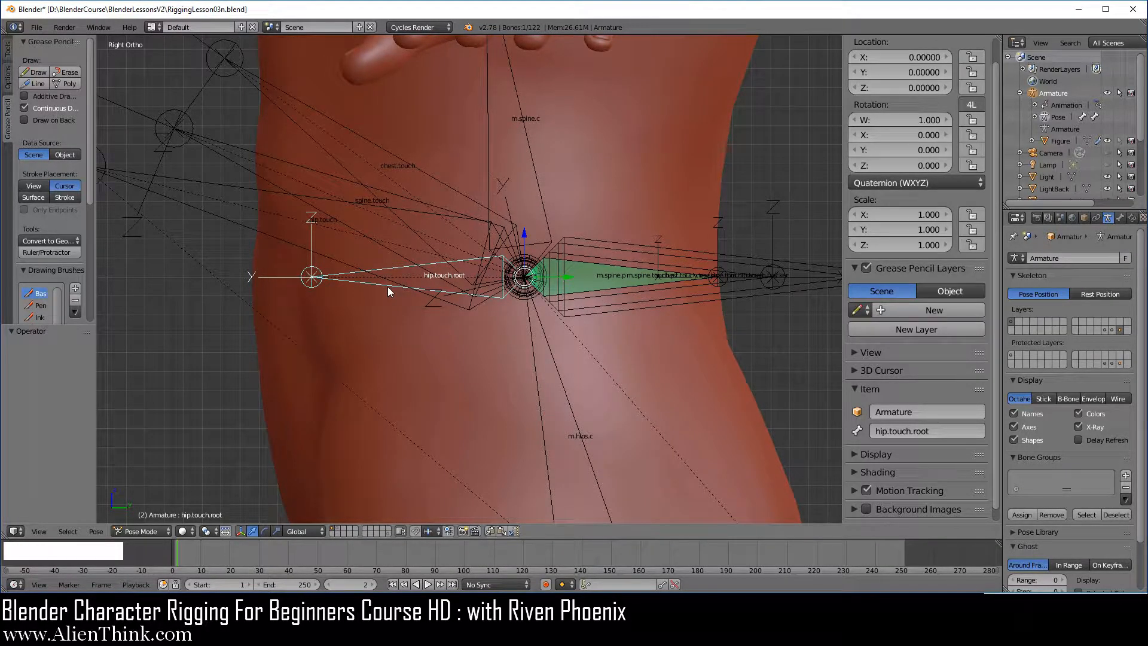
pyautogui.hotkey('shift', 's')
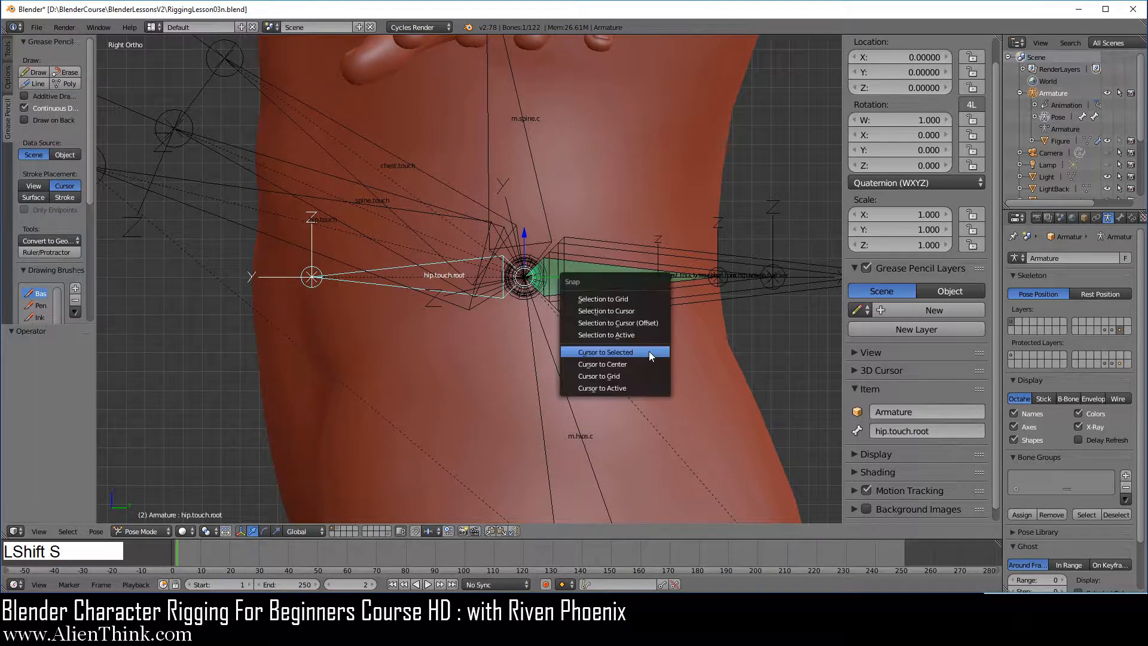
pyautogui.click(649, 352)
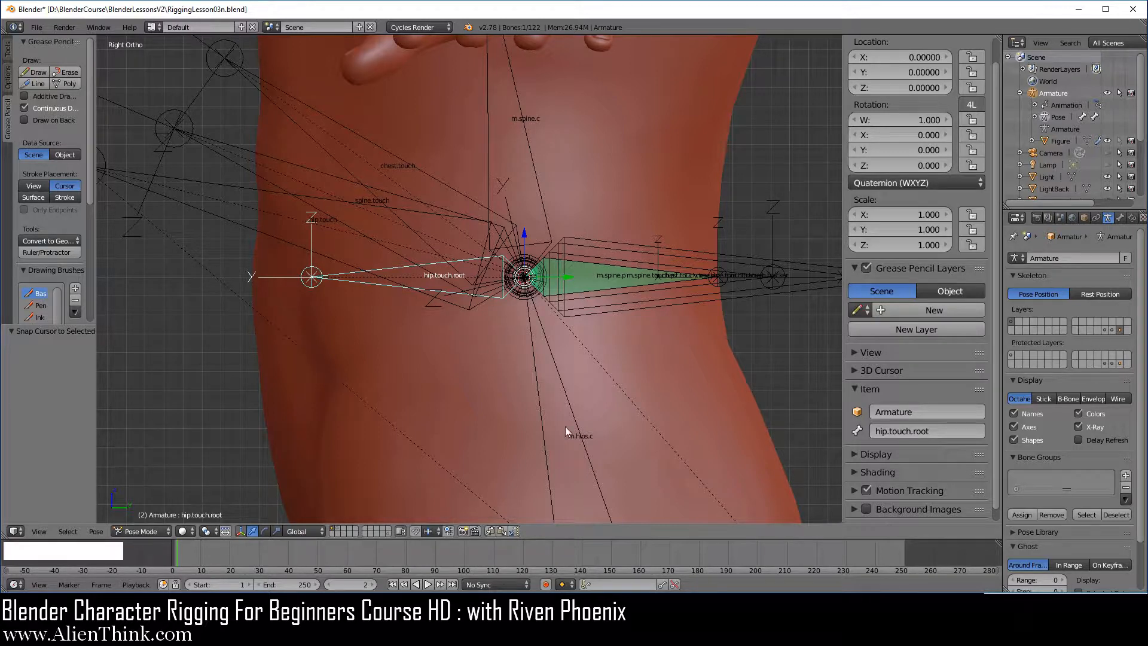
# Switch the armature to Object Mode and add a Plain Axes empty at the 3D cursor.
pyautogui.hotkey('shift', 'a')
pyautogui.moveTo(644, 348)
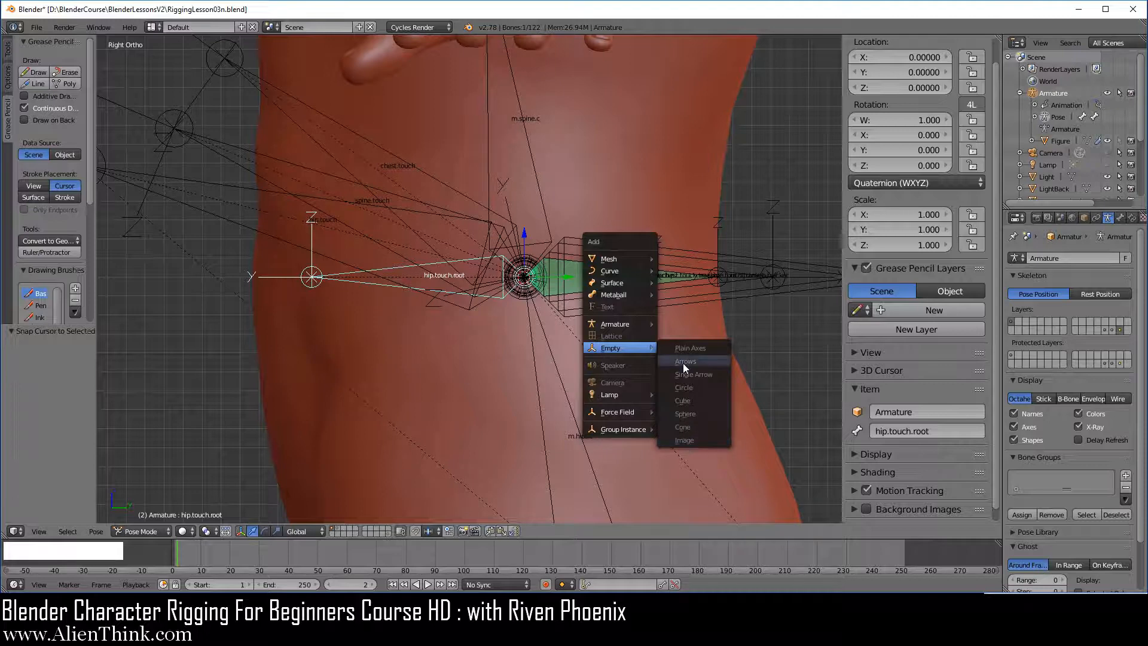
pyautogui.click(154, 529)
pyautogui.click(153, 517)
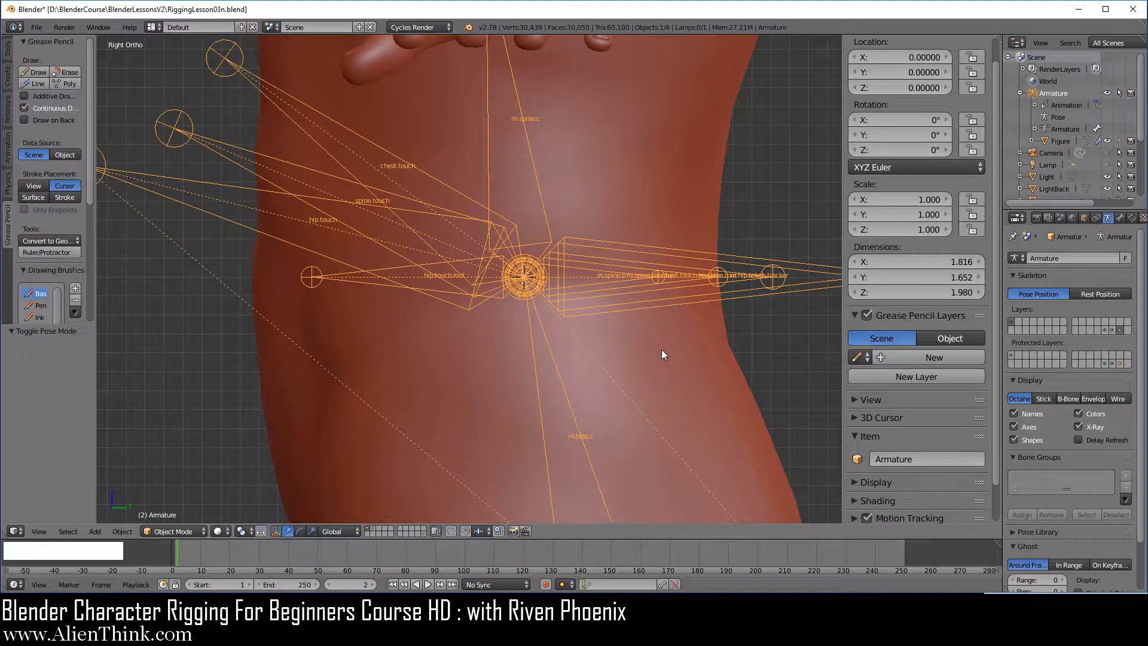
pyautogui.hotkey('shift', 'a')
pyautogui.moveTo(661, 349)
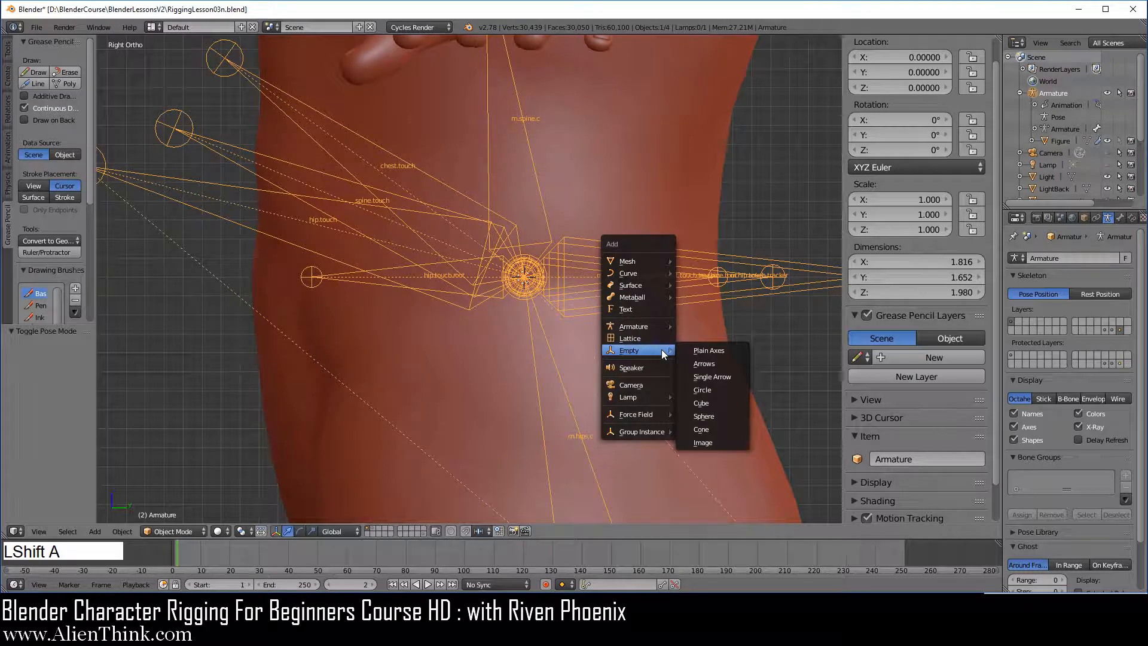
pyautogui.click(717, 352)
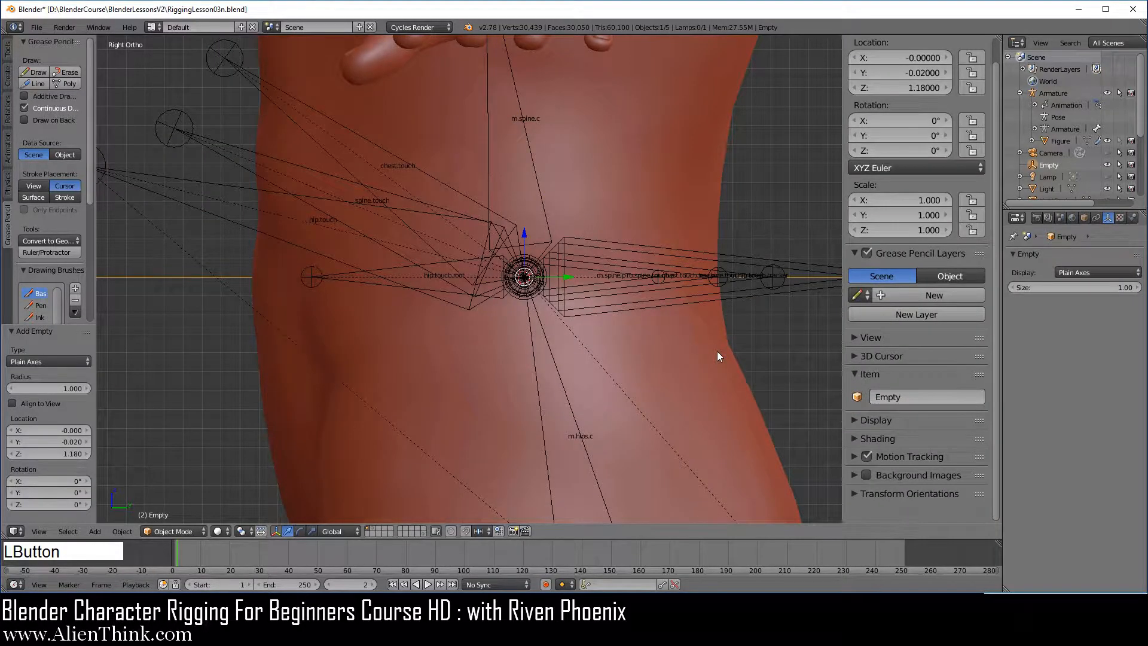
# Enable X-Ray for the new empty, move it to the last scene layer, and show that layer along with the first.
pyautogui.click(1086, 216)
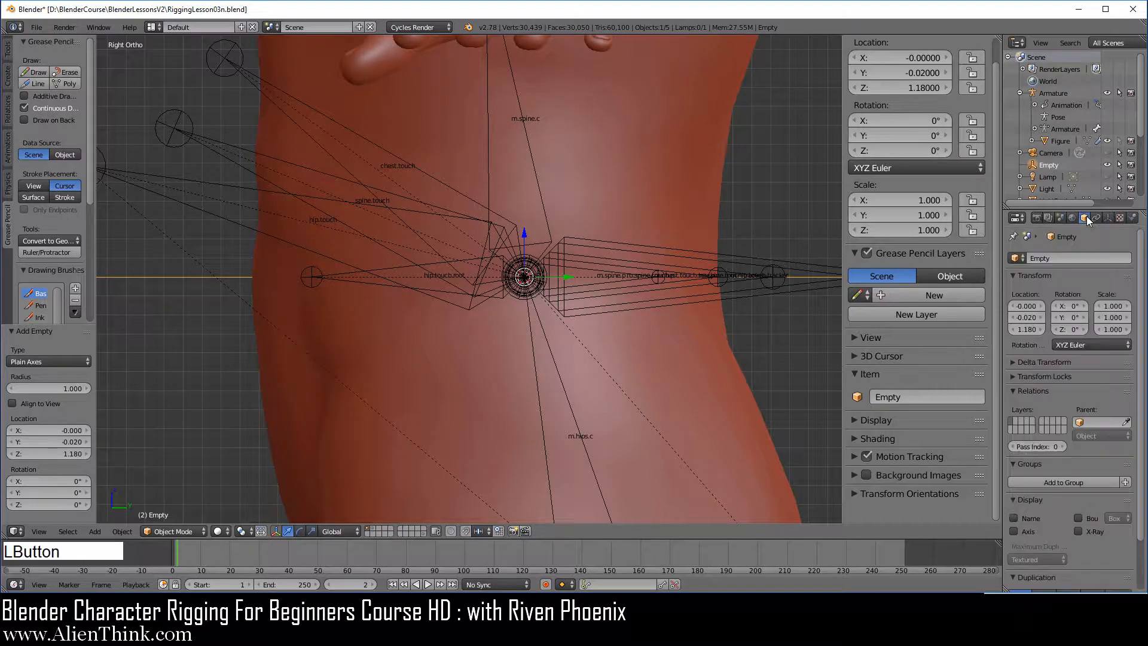
pyautogui.click(1084, 529)
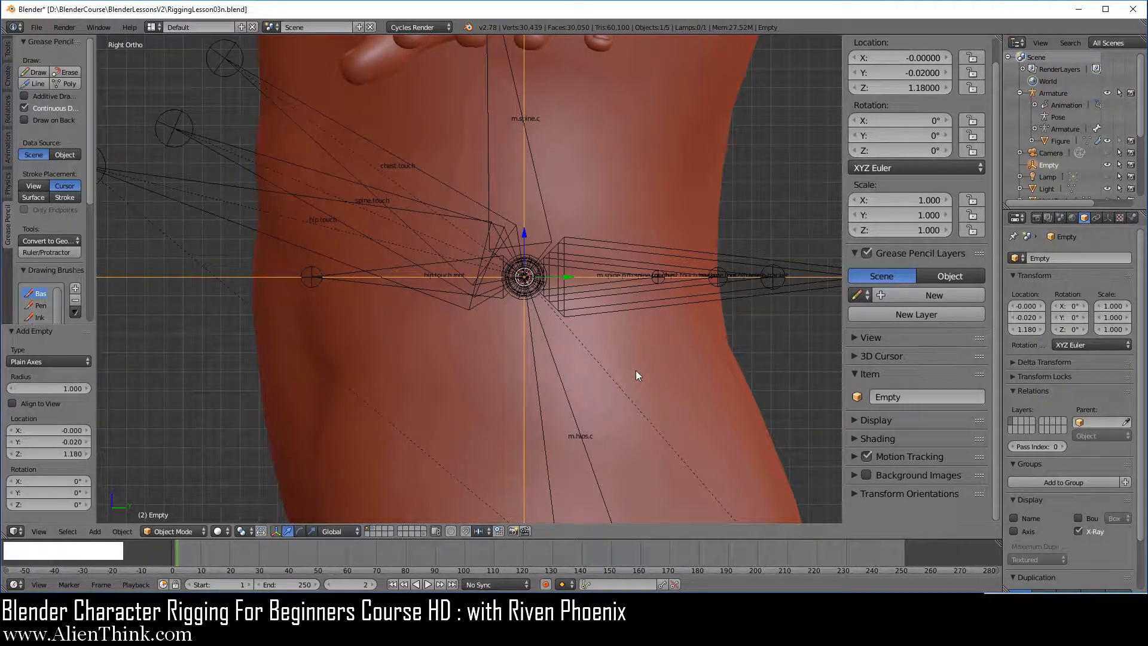
pyautogui.press('m')
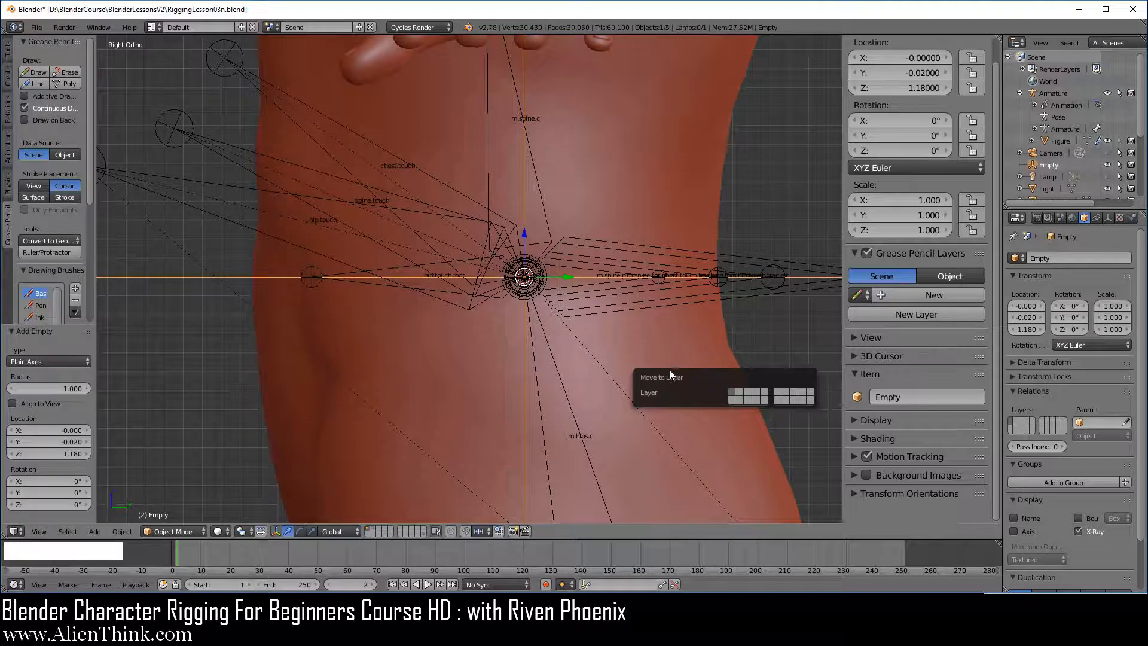
pyautogui.click(811, 400)
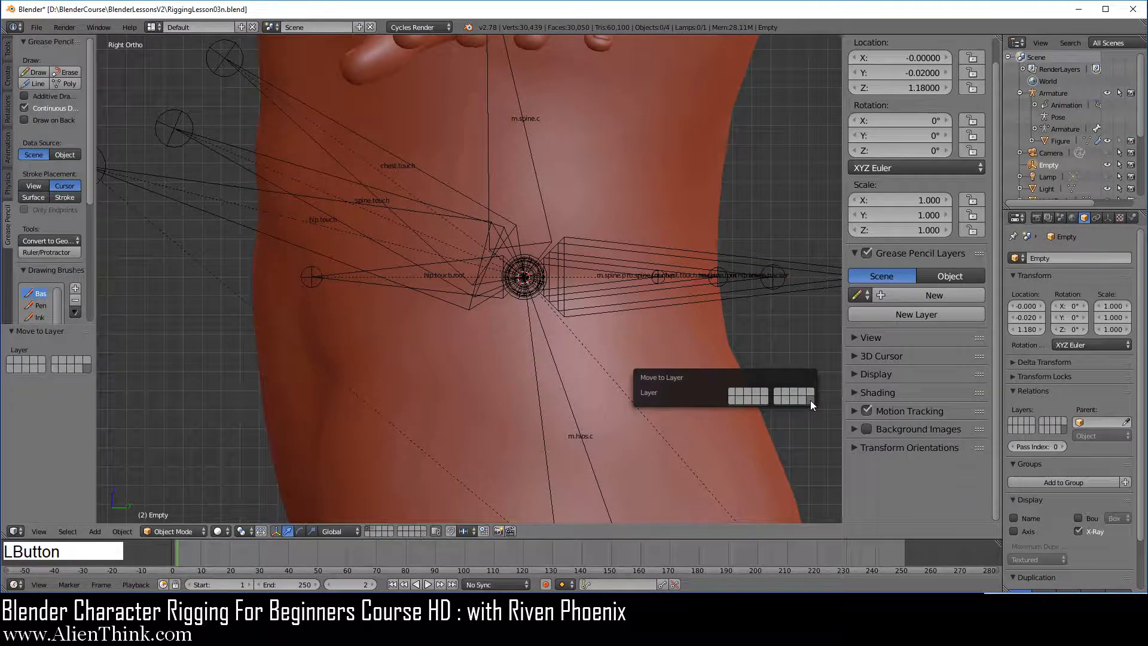
pyautogui.keyDown('shift'); pyautogui.click(422, 532); pyautogui.keyUp('shift')
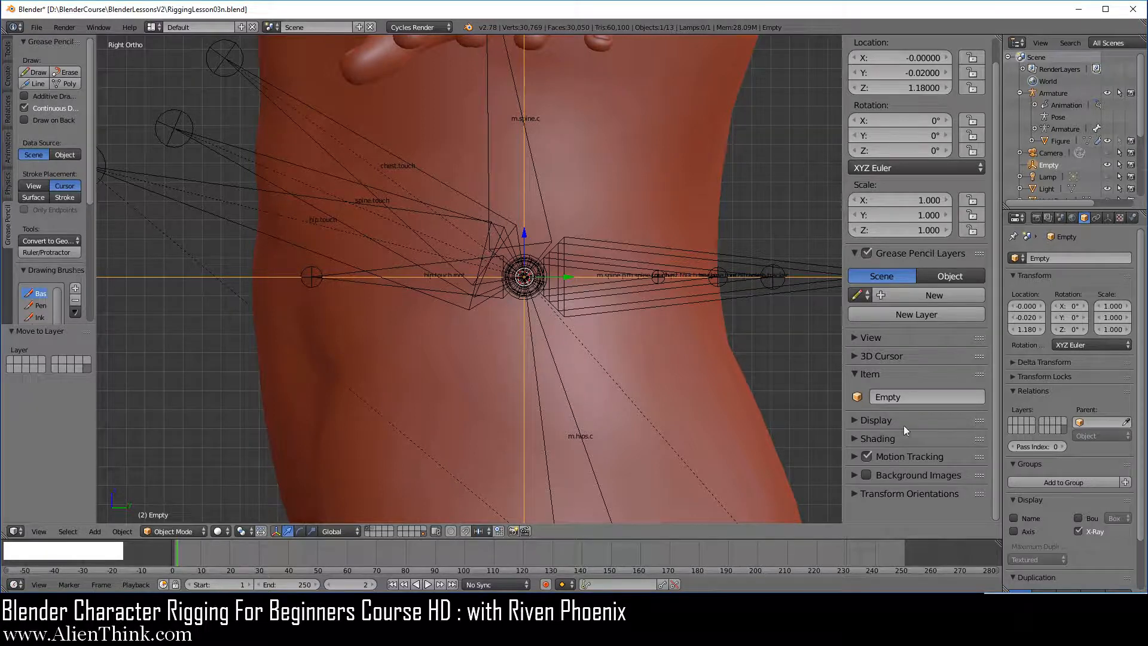
# Rename the empty as w.hip.touch.root.
pyautogui.click(911, 397)
pyautogui.write('w.hip.touch.root')
pyautogui.press('Return')
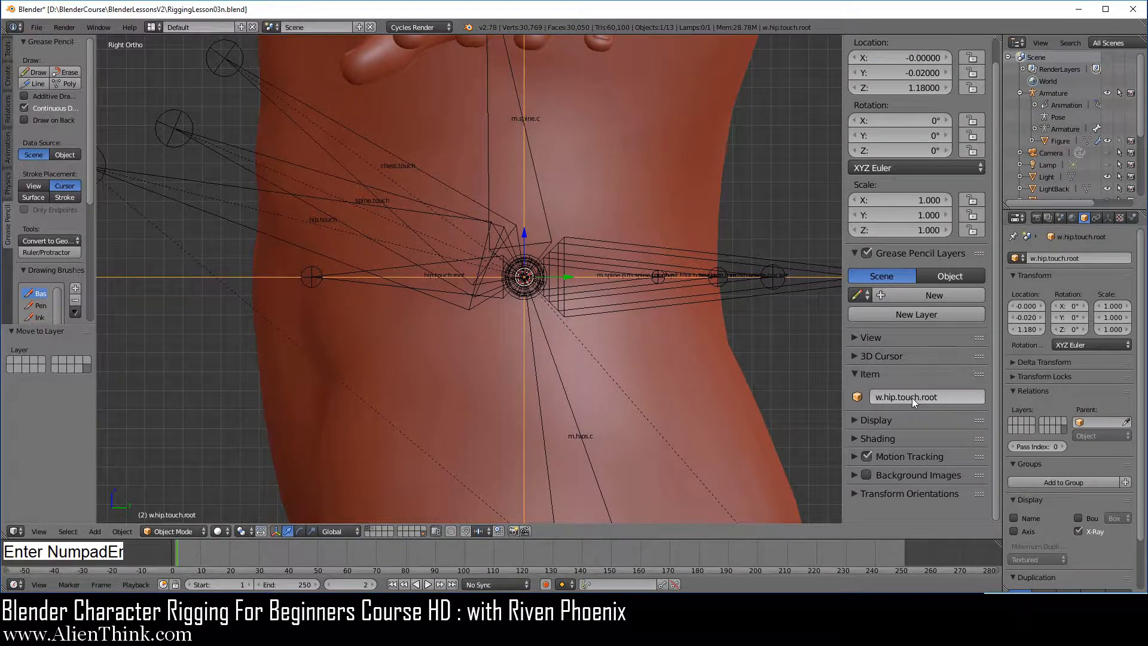
# Return the armature to Pose Mode and assign w.hip.touch.root as the custom shape of the hip.touch.root bone.
pyautogui.rightClick(443, 292)
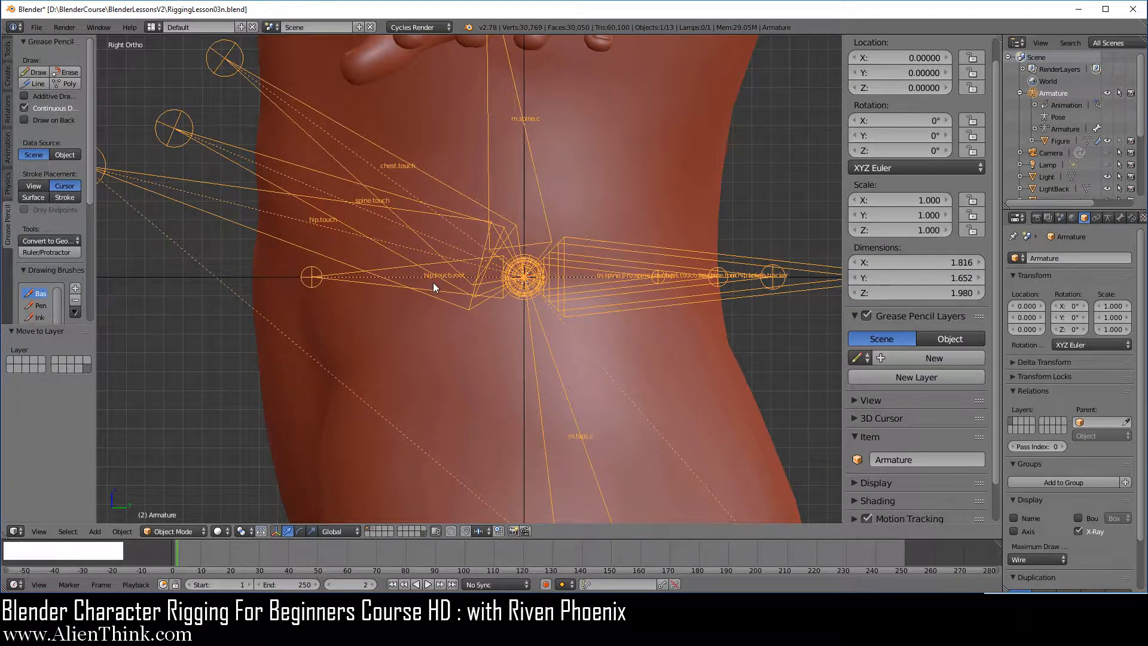
pyautogui.click(174, 531)
pyautogui.click(173, 487)
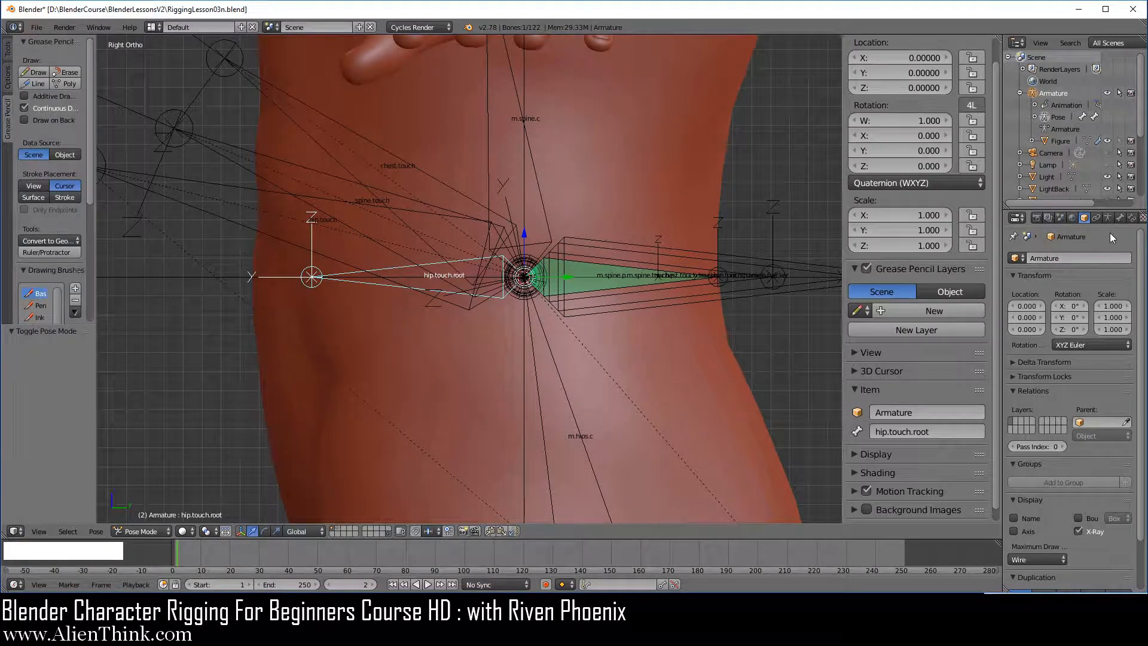
pyautogui.click(1121, 218)
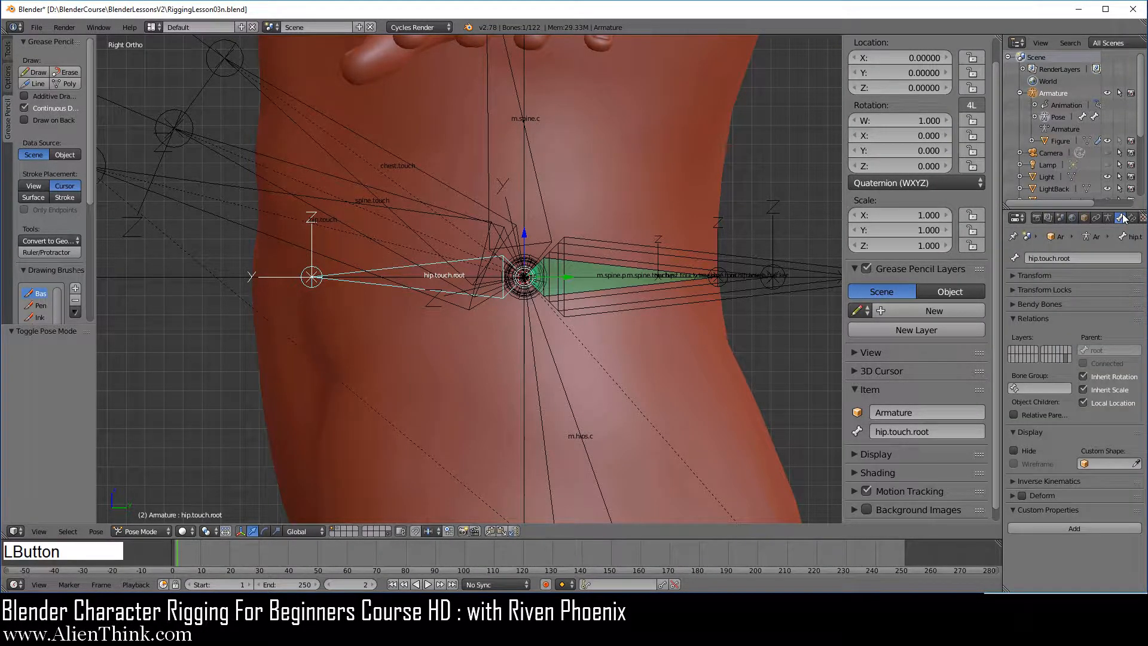
pyautogui.click(1103, 464)
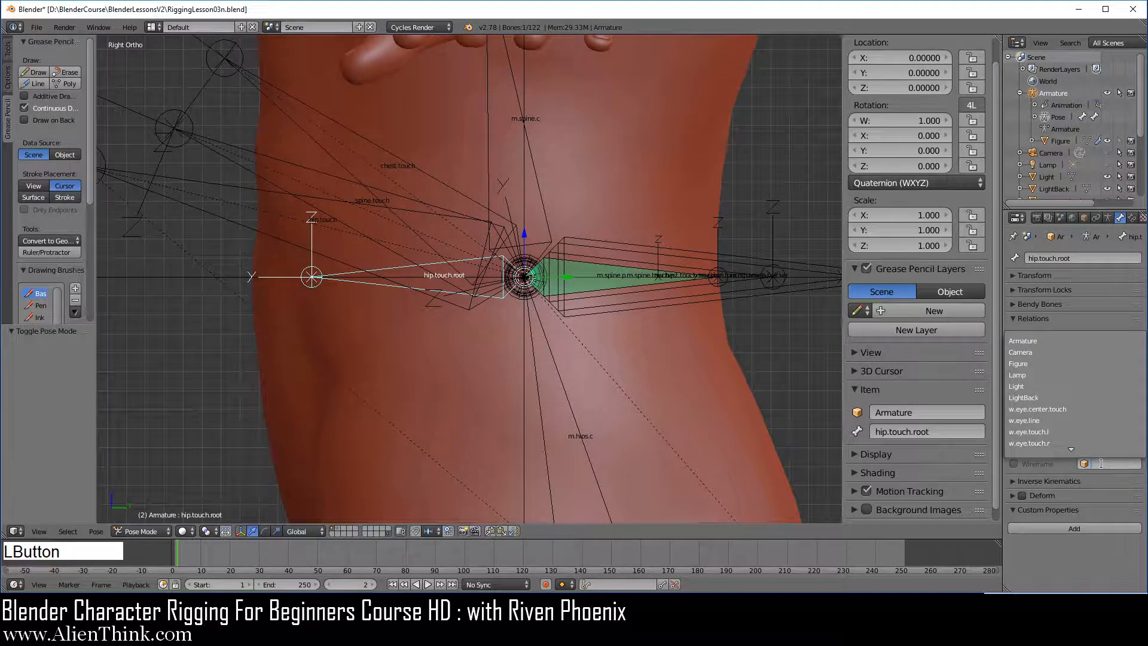
pyautogui.scroll(-2, 1097, 434)
pyautogui.scroll(-3, 1097, 433)
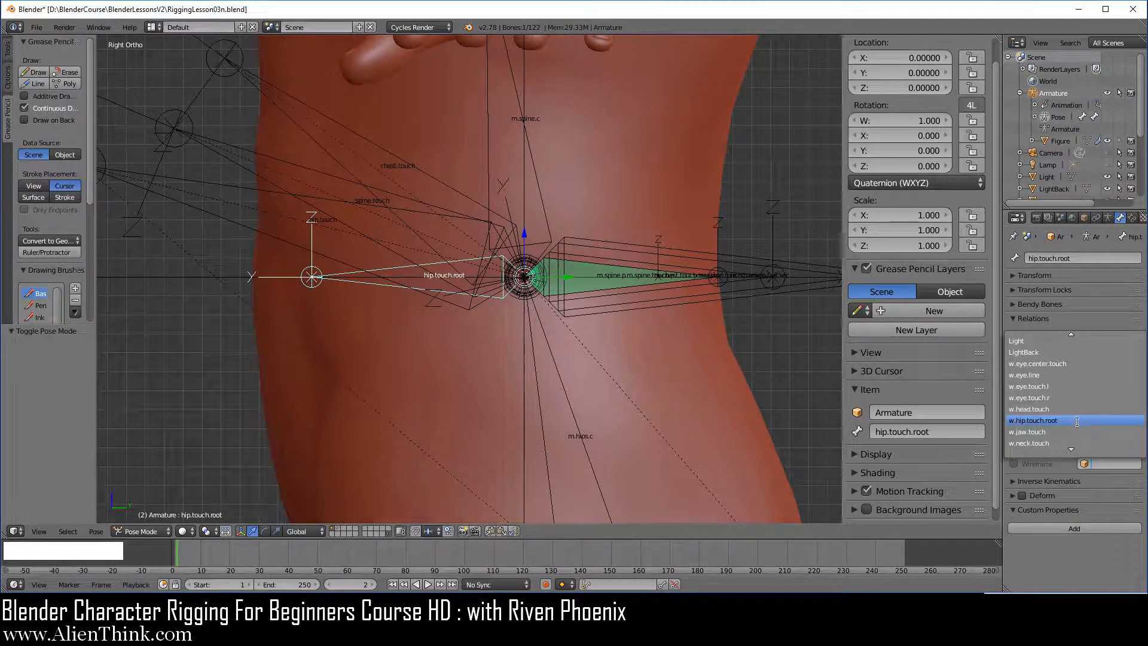
pyautogui.click(1077, 421)
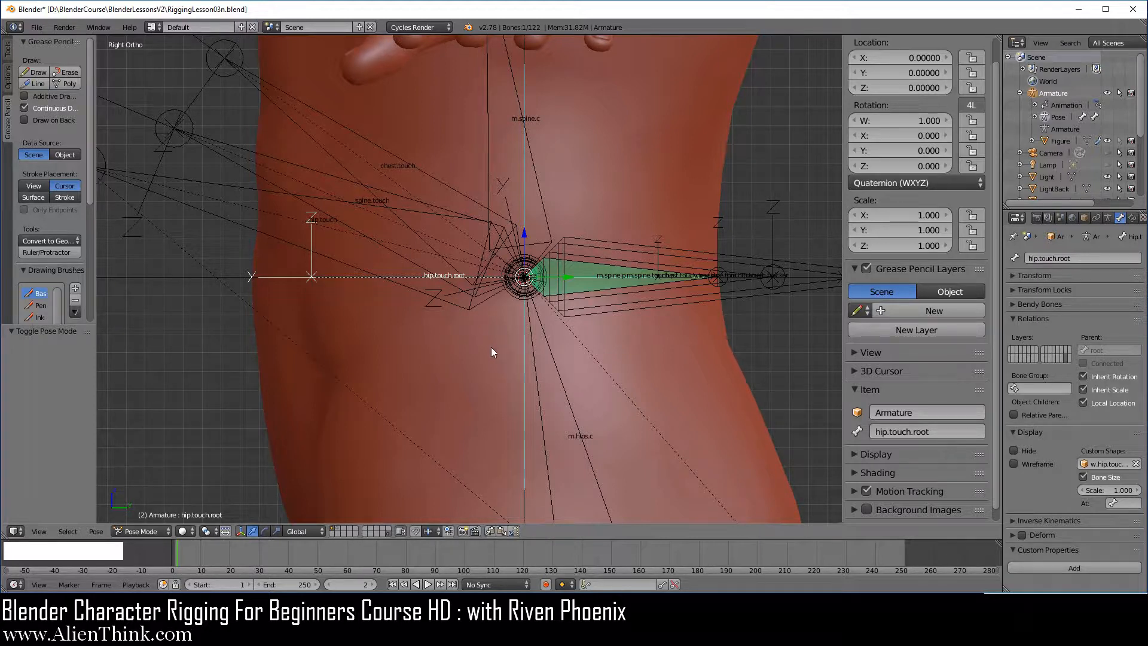
# Test the hip.touch.root control by moving it freely, and cancel the move.
pyautogui.moveTo(492, 351)
pyautogui.mouseDown(button='middle')
pyautogui.moveTo(461, 329)
pyautogui.moveTo(503, 374)
pyautogui.moveTo(503, 357)
pyautogui.mouseUp(button='middle')
pyautogui.press('g')
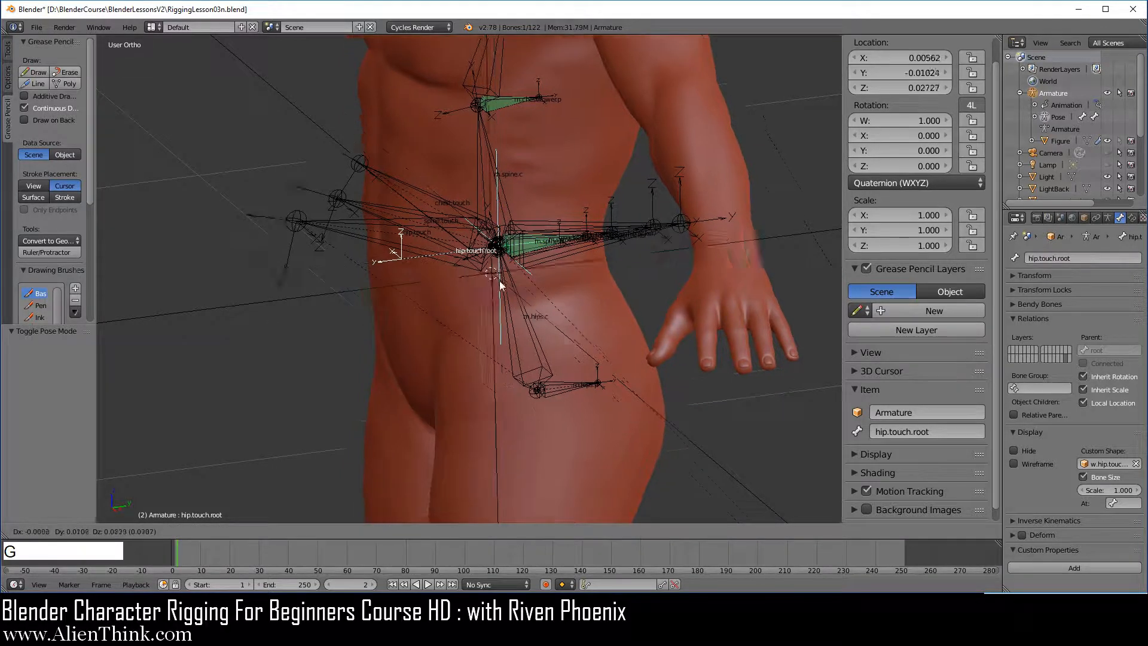
pyautogui.rightClick(479, 326)
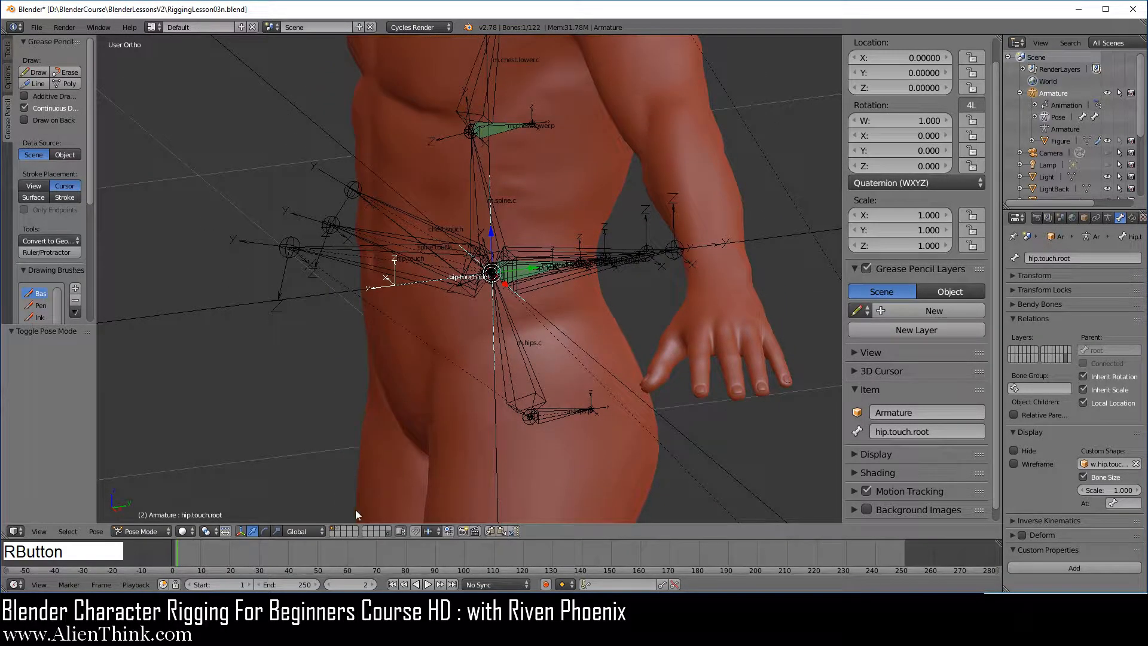
# Show only the first scene layer and return to the right side view of the hip controls.
pyautogui.click(332, 531)
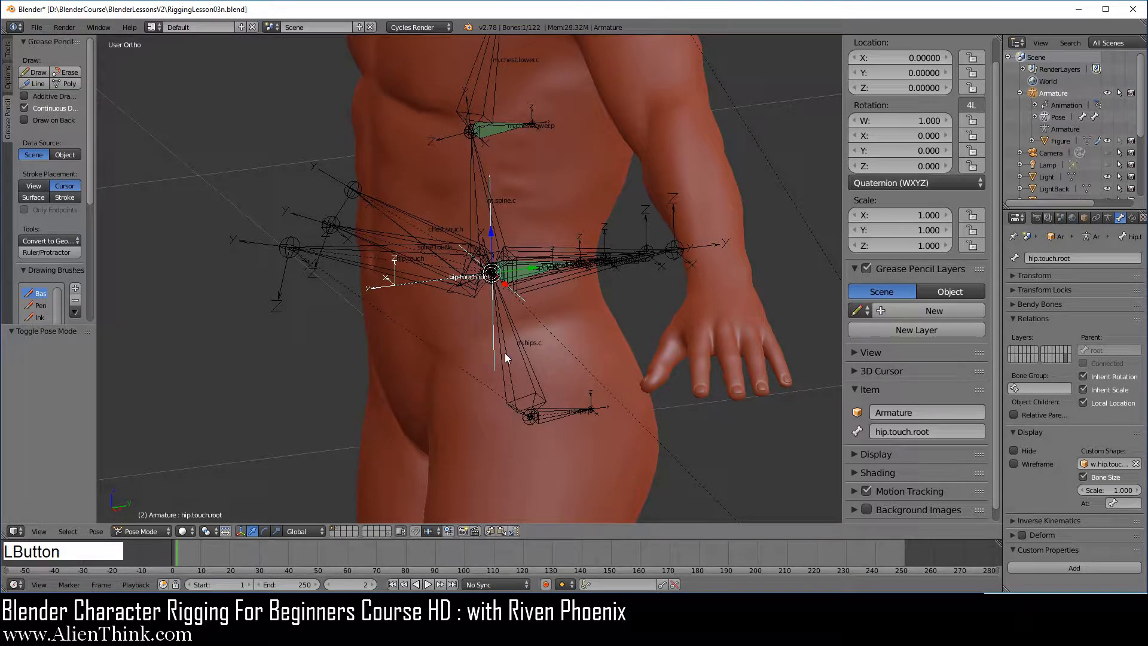
pyautogui.press('KP_3')
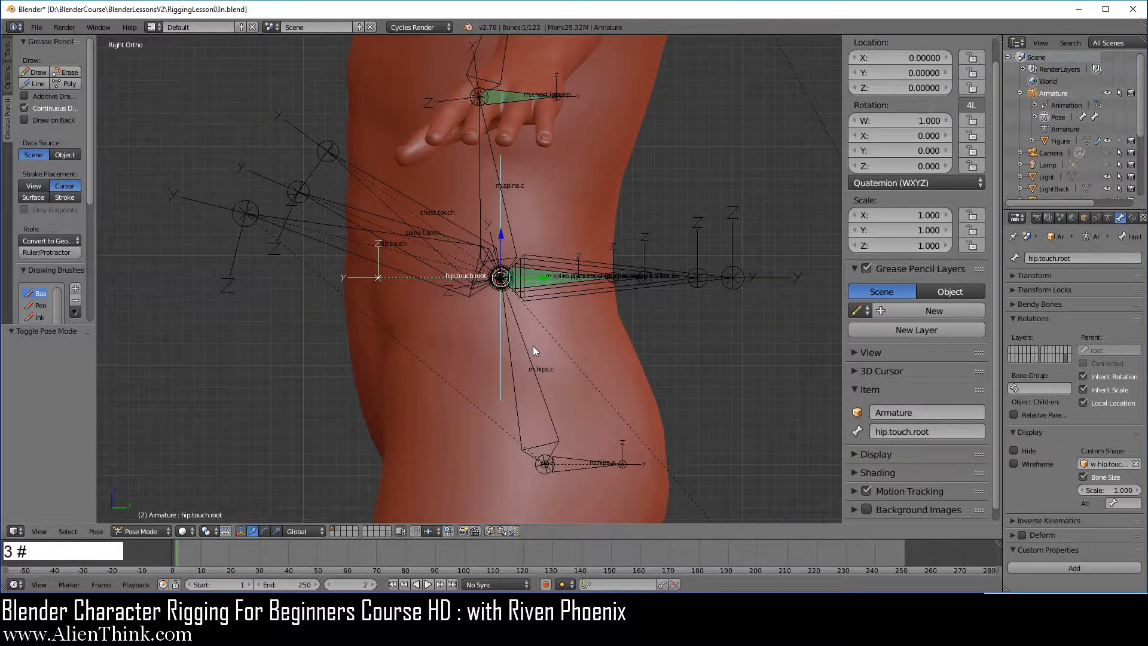
pyautogui.scroll(1, 533, 345)
pyautogui.keyDown('shift'); pyautogui.moveTo(526, 288); pyautogui.dragTo(534, 327, button='middle'); pyautogui.keyUp('shift')
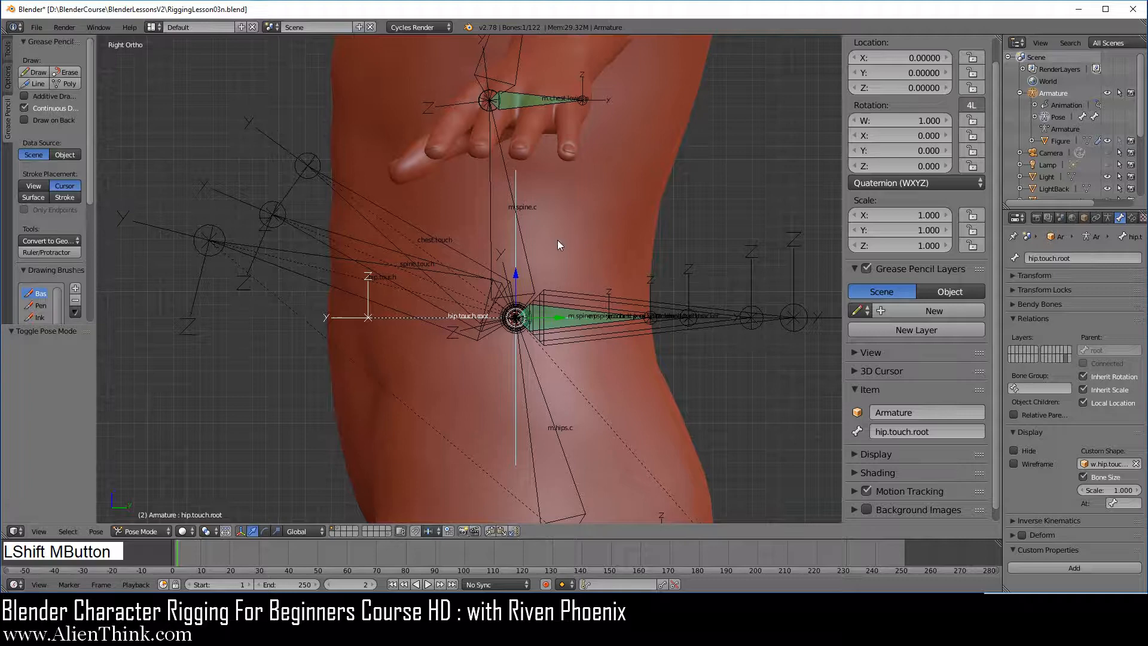
# Select the chest.touch bone and snap the 3D cursor to it.
pyautogui.rightClick(409, 227)
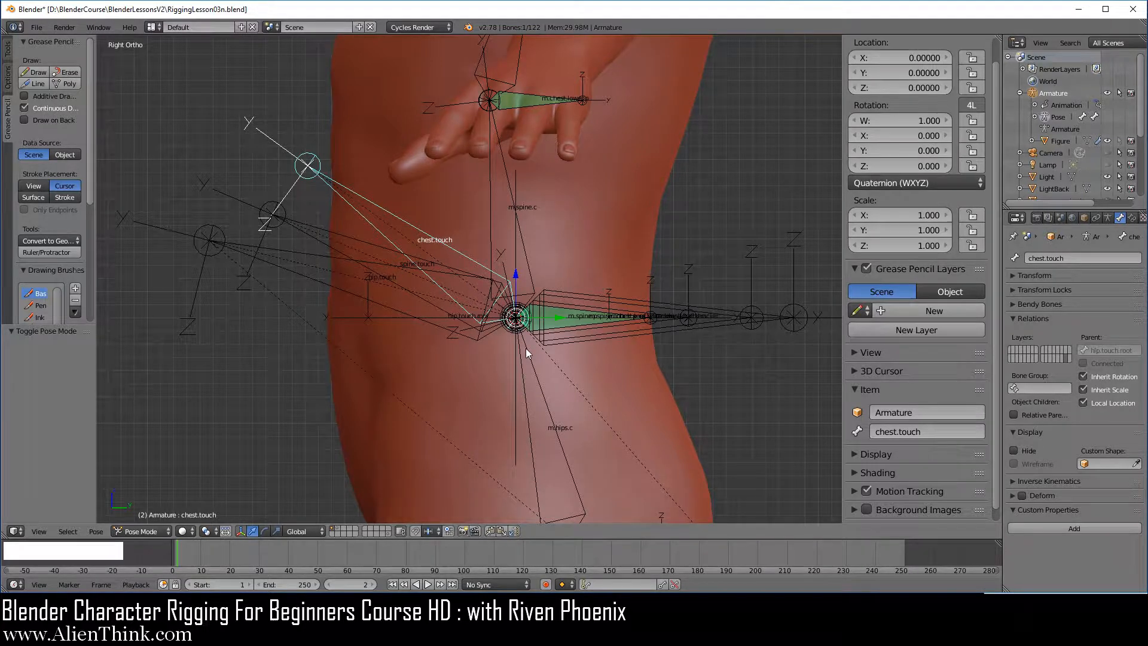
pyautogui.keyDown('shift'); pyautogui.moveTo(523, 331); pyautogui.dragTo(512, 237, button='middle'); pyautogui.keyUp('shift')
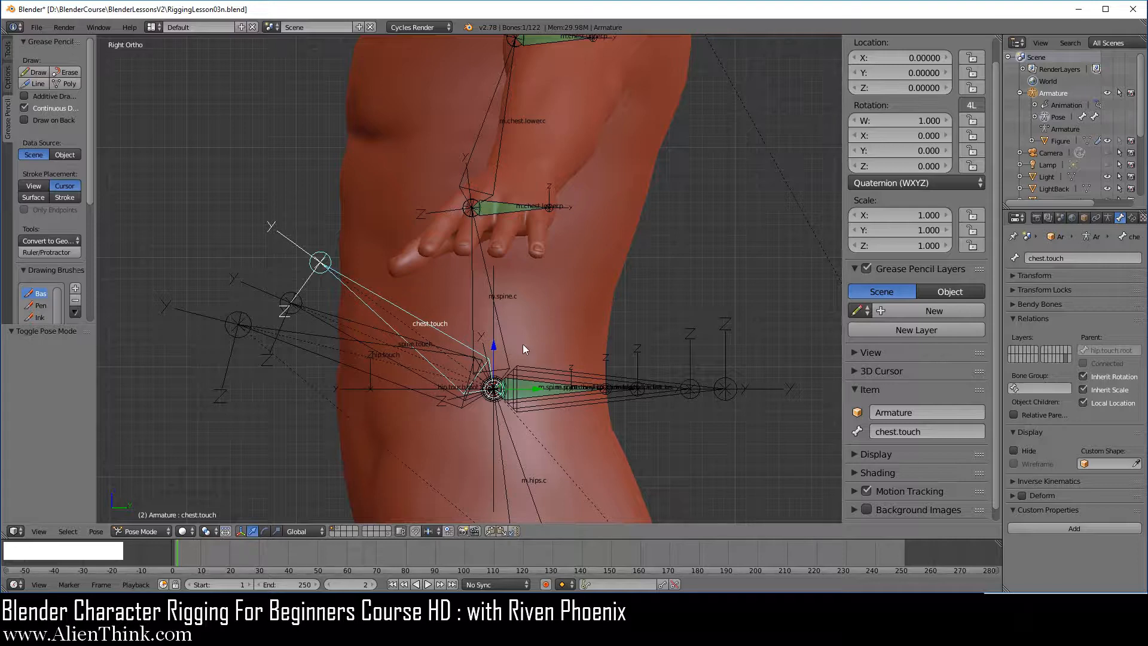
pyautogui.keyDown('shift'); pyautogui.moveTo(523, 343); pyautogui.dragTo(538, 290, button='middle'); pyautogui.keyUp('shift')
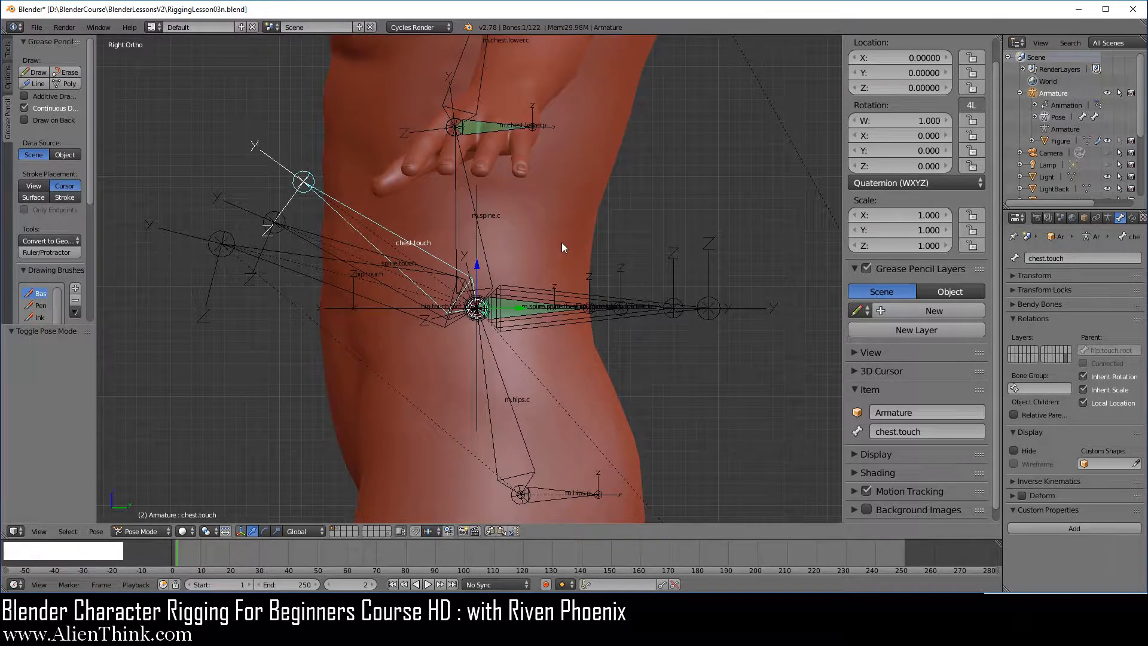
pyautogui.hotkey('shift', 's')
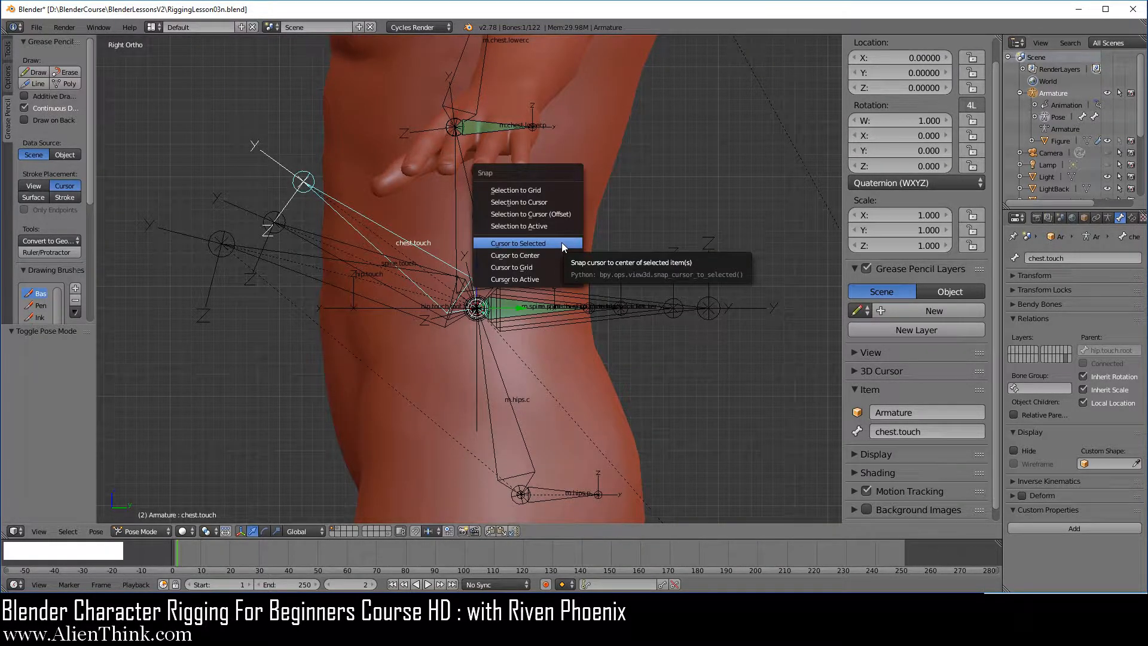
pyautogui.click(562, 243)
# Add a mesh circle at the 3D cursor and enable its X-Ray display.
pyautogui.hotkey('shift', 'a')
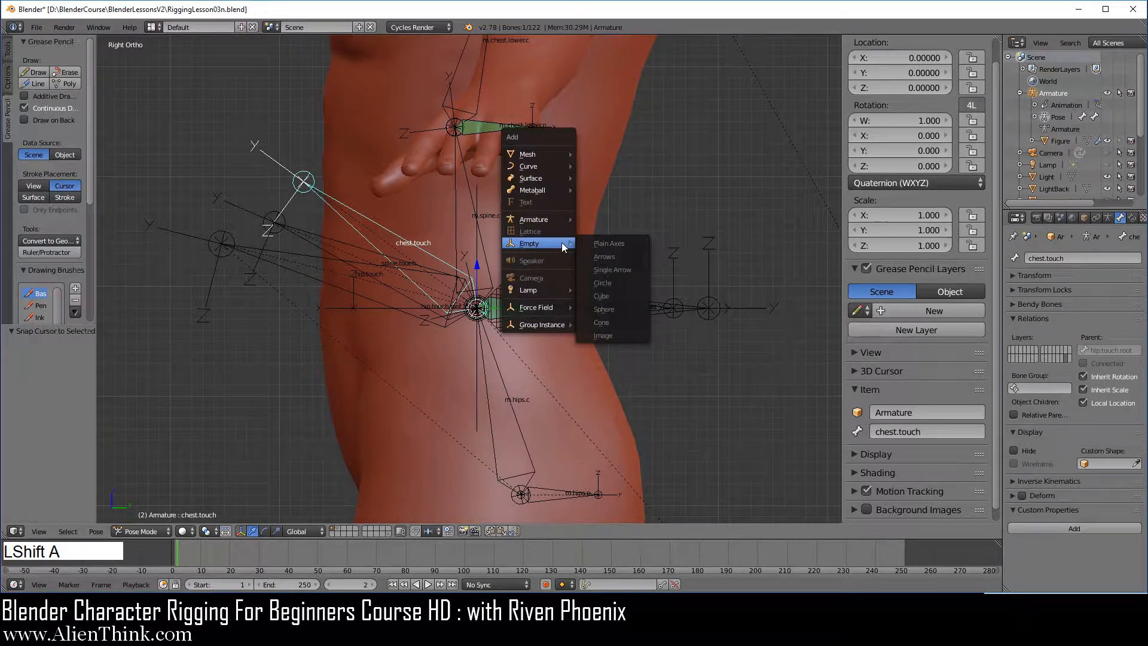
pyautogui.moveTo(555, 158)
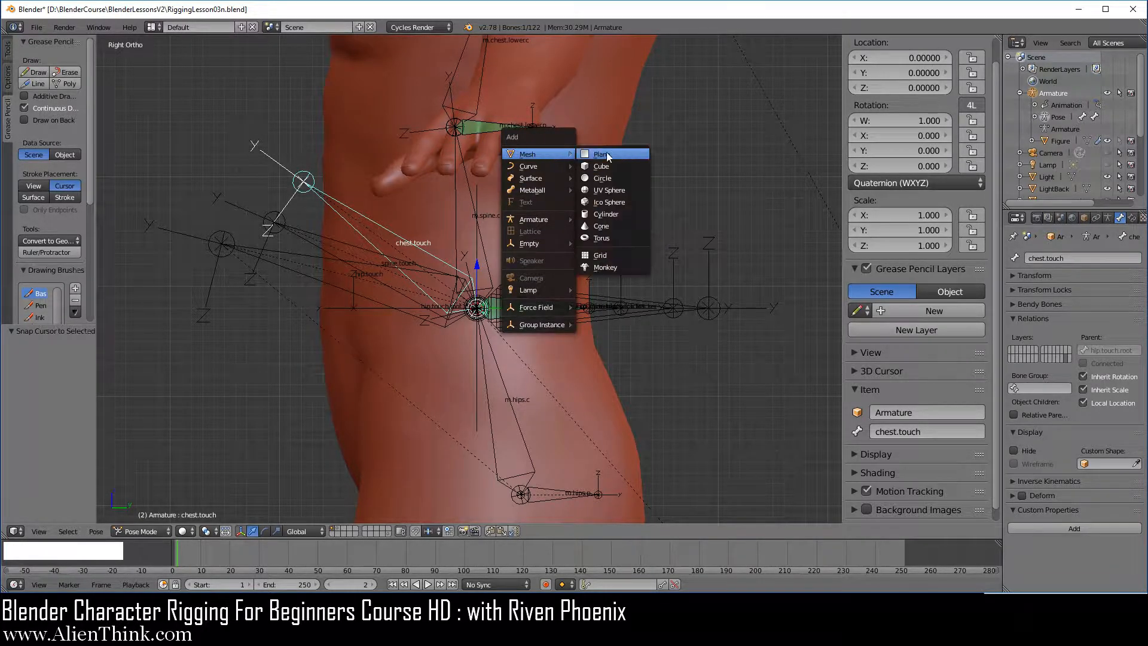
pyautogui.click(617, 179)
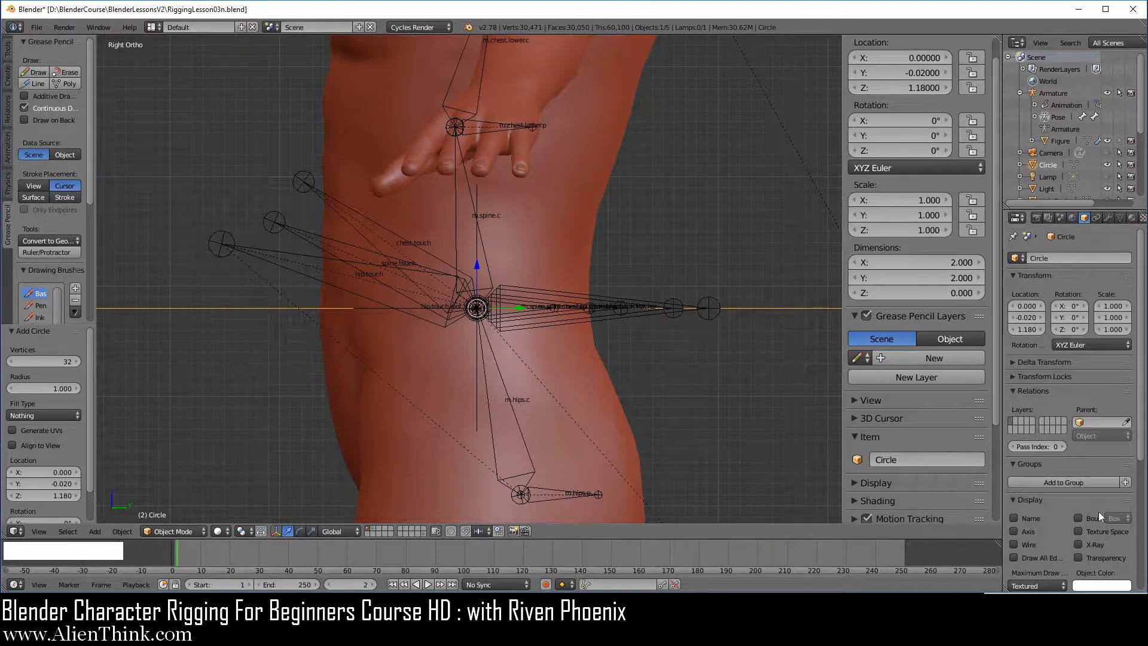
pyautogui.click(1088, 544)
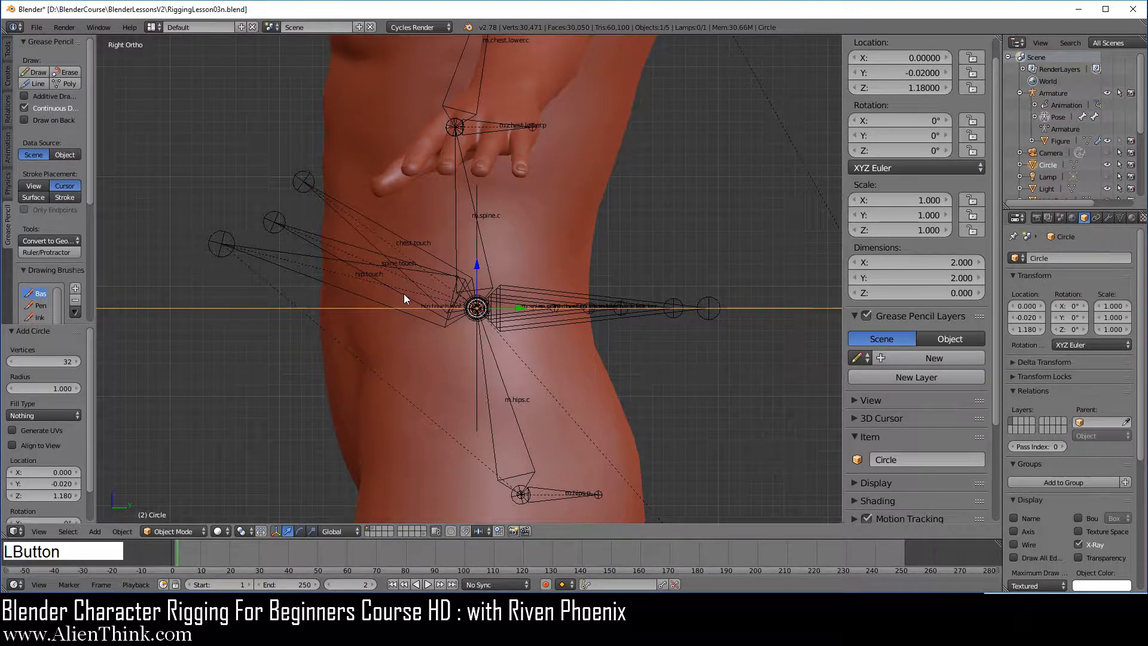
# Add a Copy Transforms constraint to the circle, targeting the armature's chest.touch bone.
pyautogui.moveTo(399, 325); pyautogui.dragTo(394, 249, button='middle')
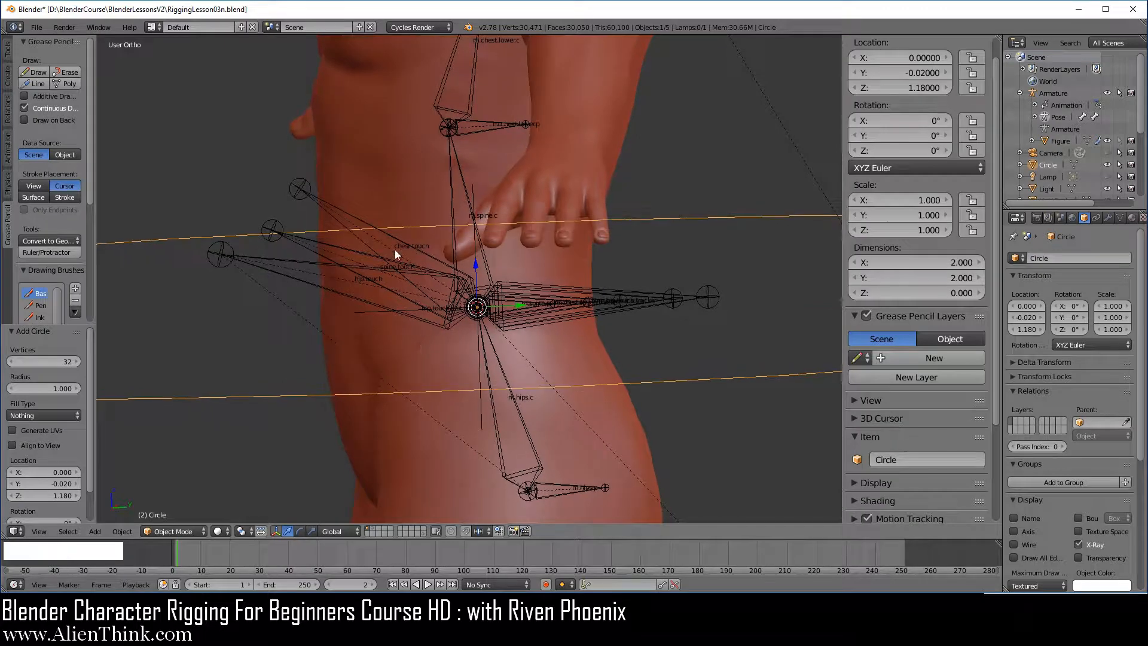
pyautogui.rightClick(361, 221)
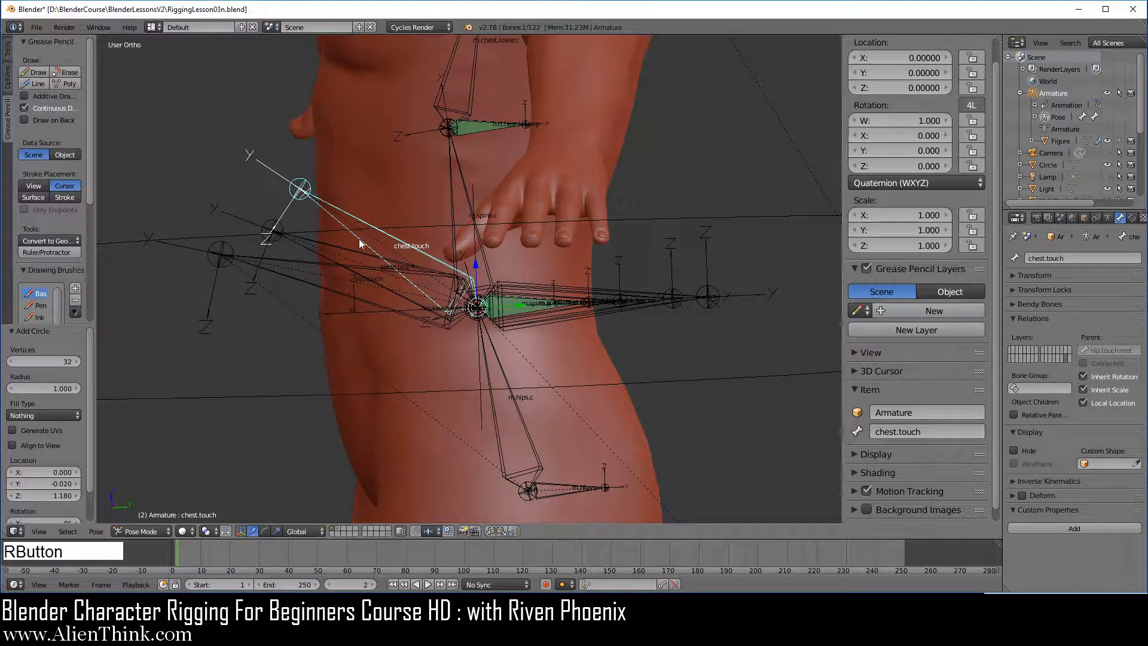
pyautogui.keyDown('shift'); pyautogui.rightClick(288, 392); pyautogui.keyUp('shift')
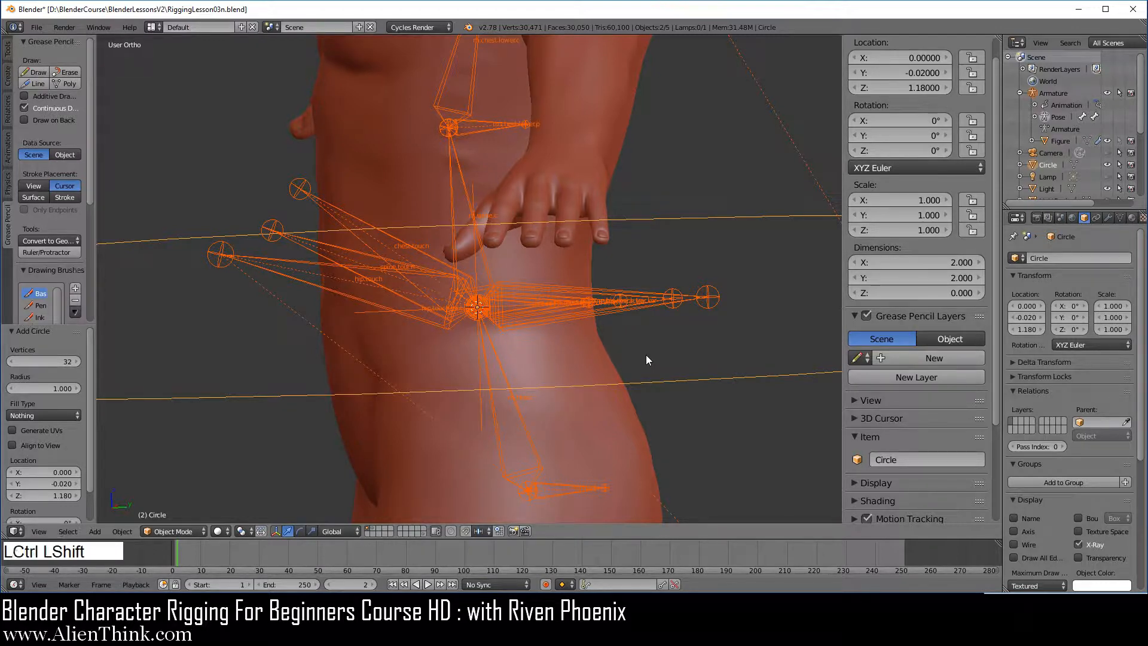
pyautogui.hotkey('ctrl', 'shift', 'c')
pyautogui.click(606, 355)
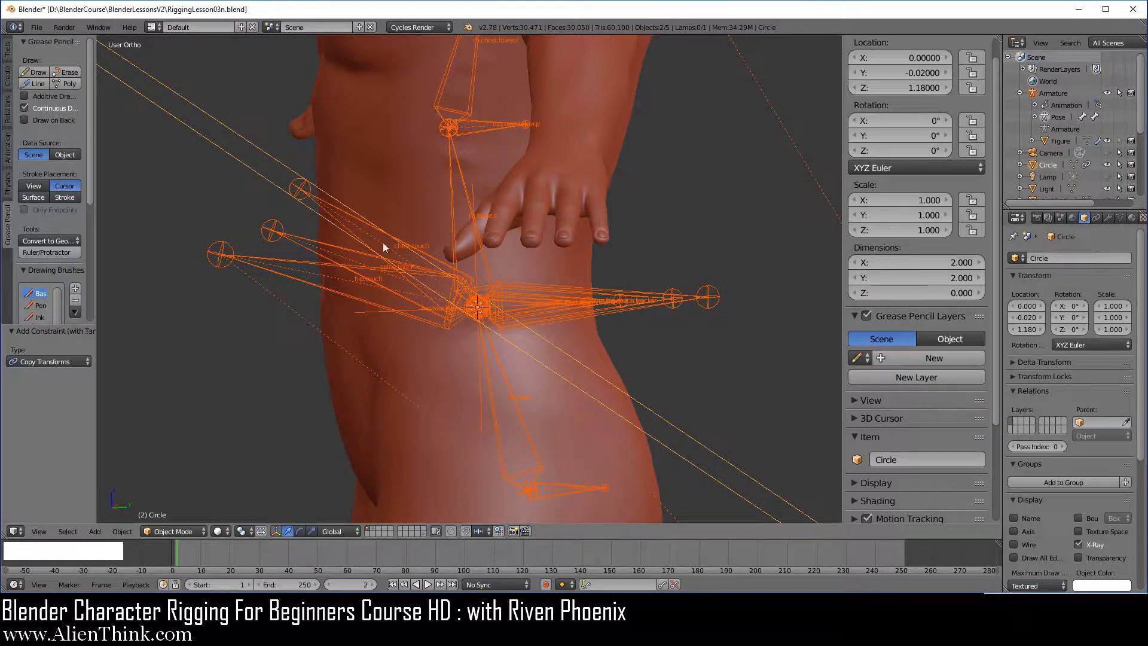
# Apply the circle's visual transform and delete its Copy Transforms constraint.
pyautogui.rightClick(238, 162)
pyautogui.hotkey('ctrl', 'a')
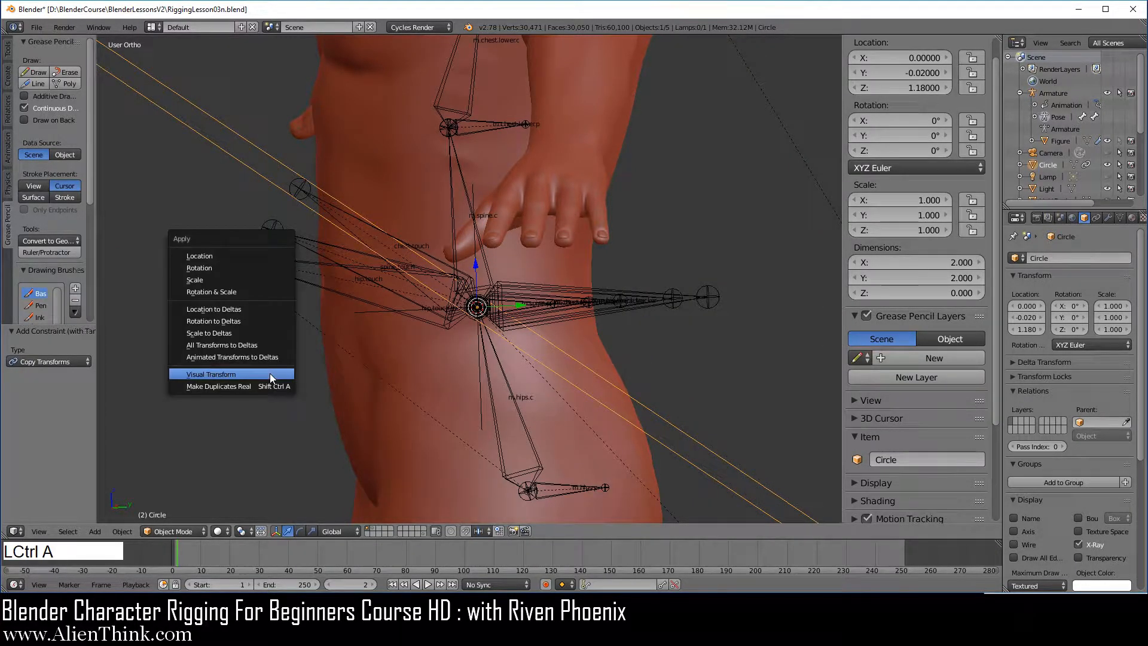
pyautogui.click(270, 374)
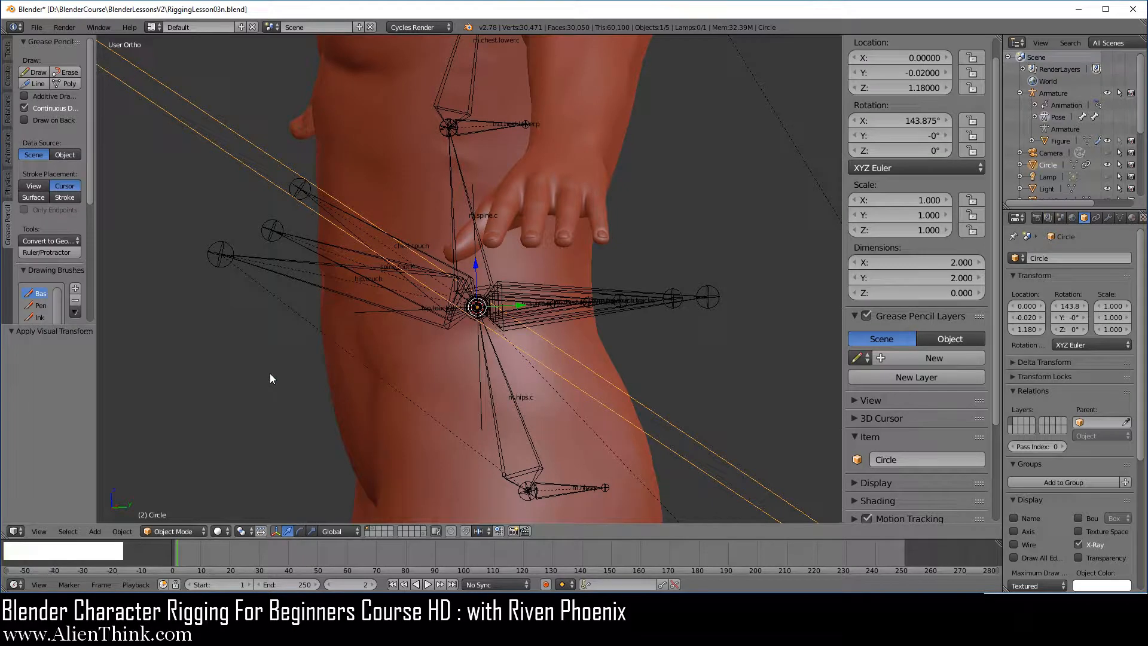
pyautogui.click(1096, 218)
pyautogui.click(1116, 277)
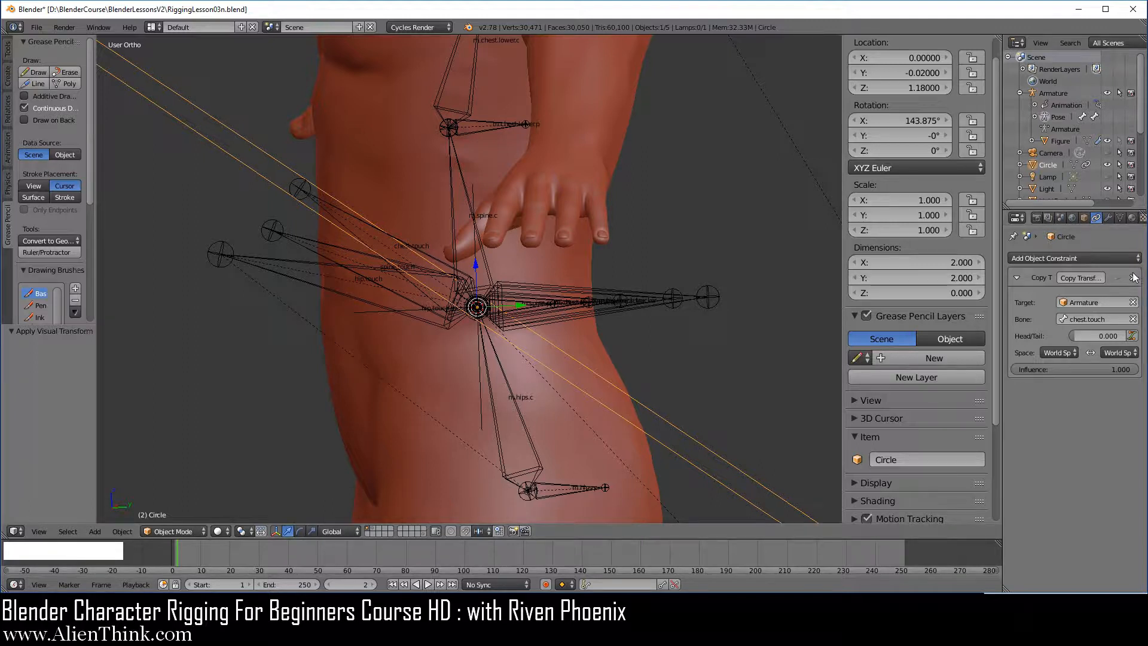
pyautogui.click(1133, 278)
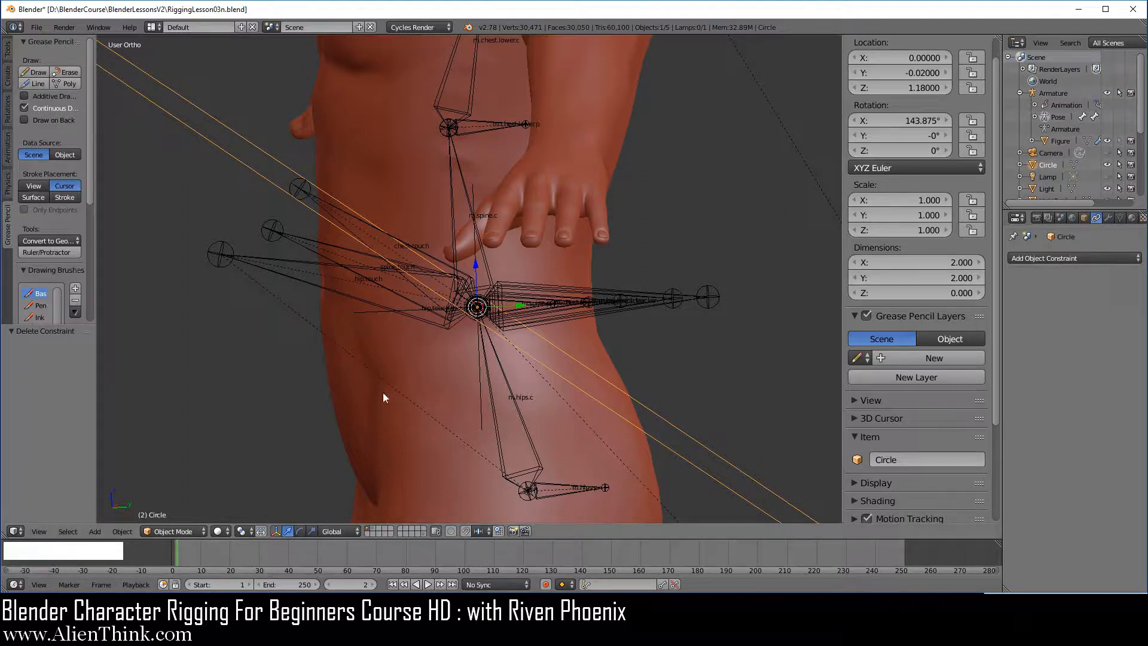
# Set the transform orientation to Local and rename the circle as w.chest.touch.
pyautogui.click(343, 531)
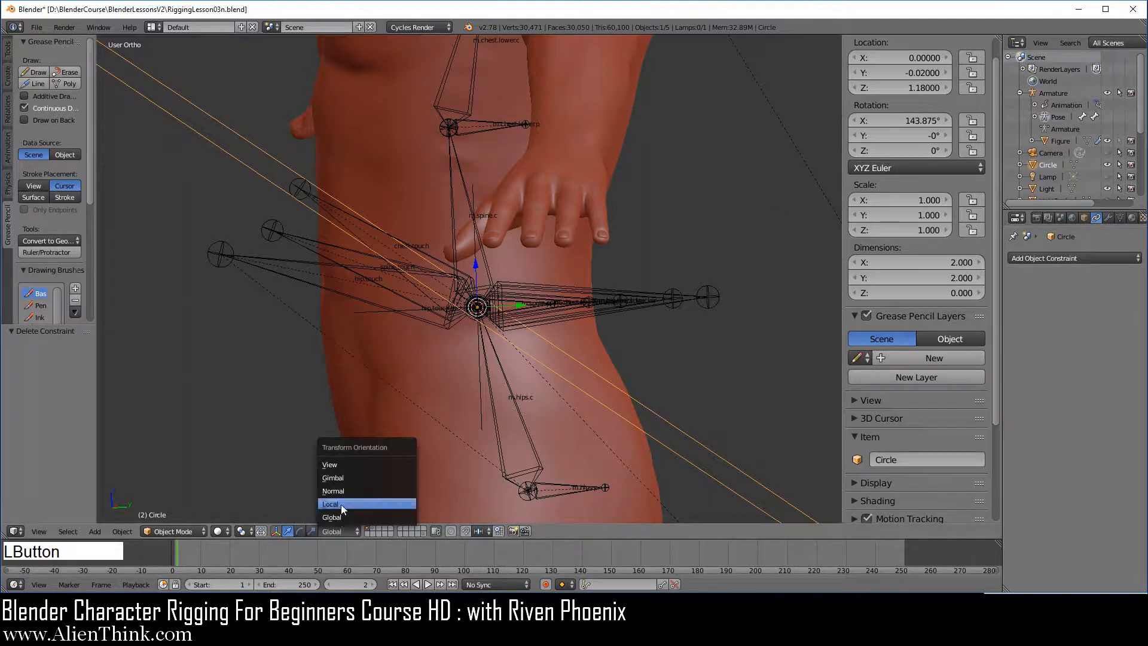
pyautogui.click(341, 504)
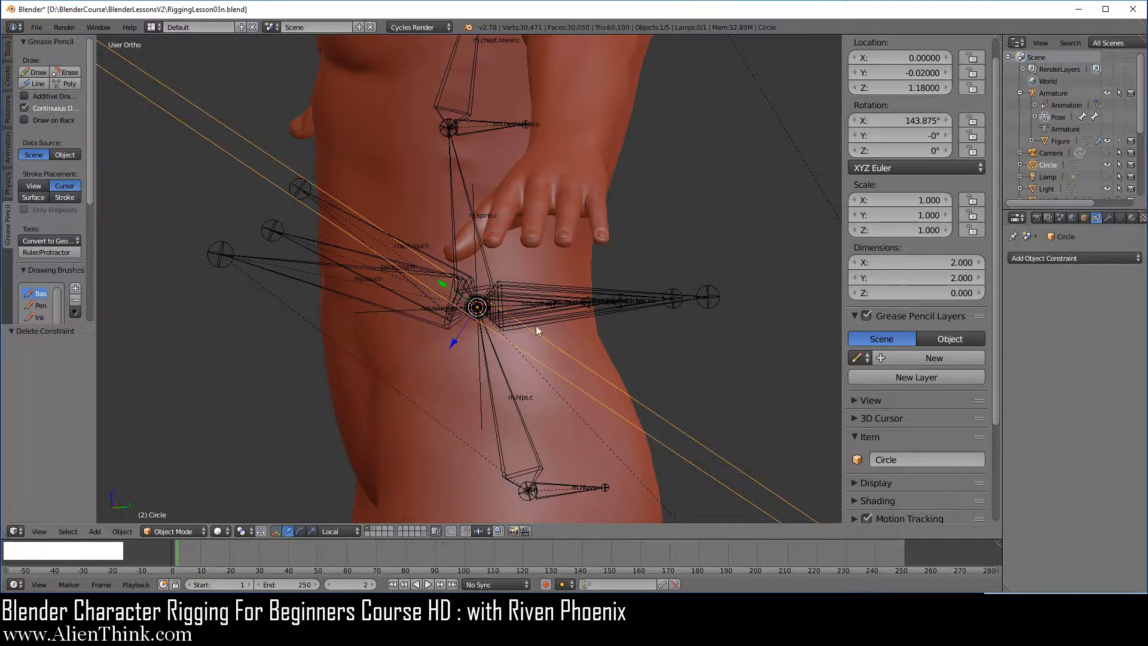
pyautogui.click(913, 460)
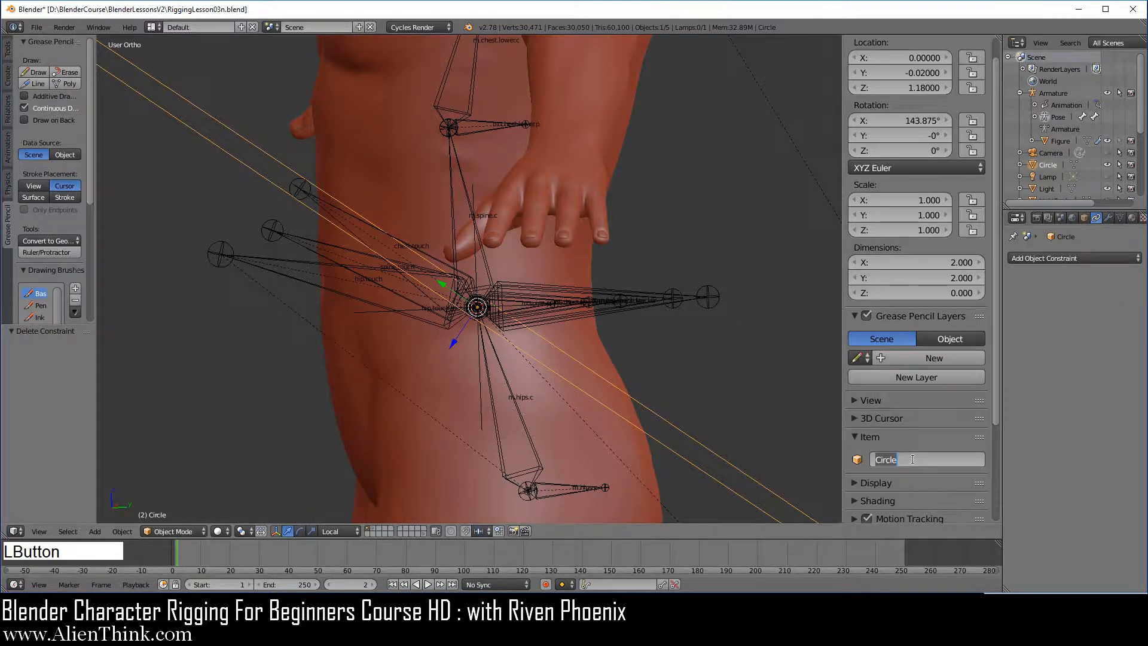
pyautogui.write('W.')
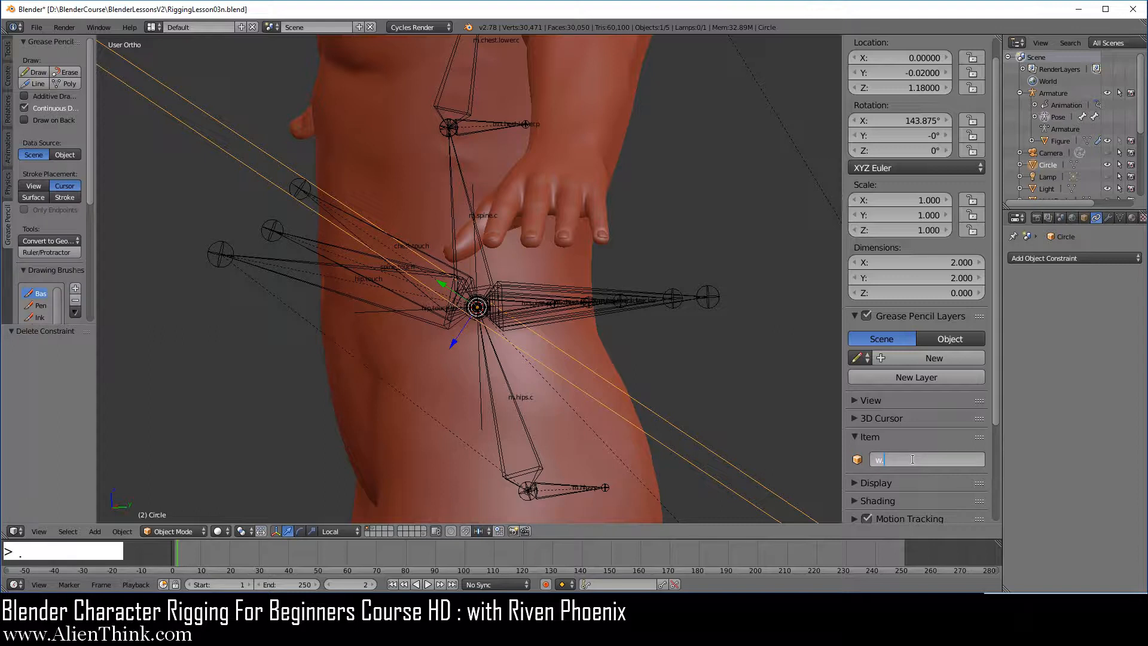
pyautogui.write('chest.touch')
pyautogui.press('Return')
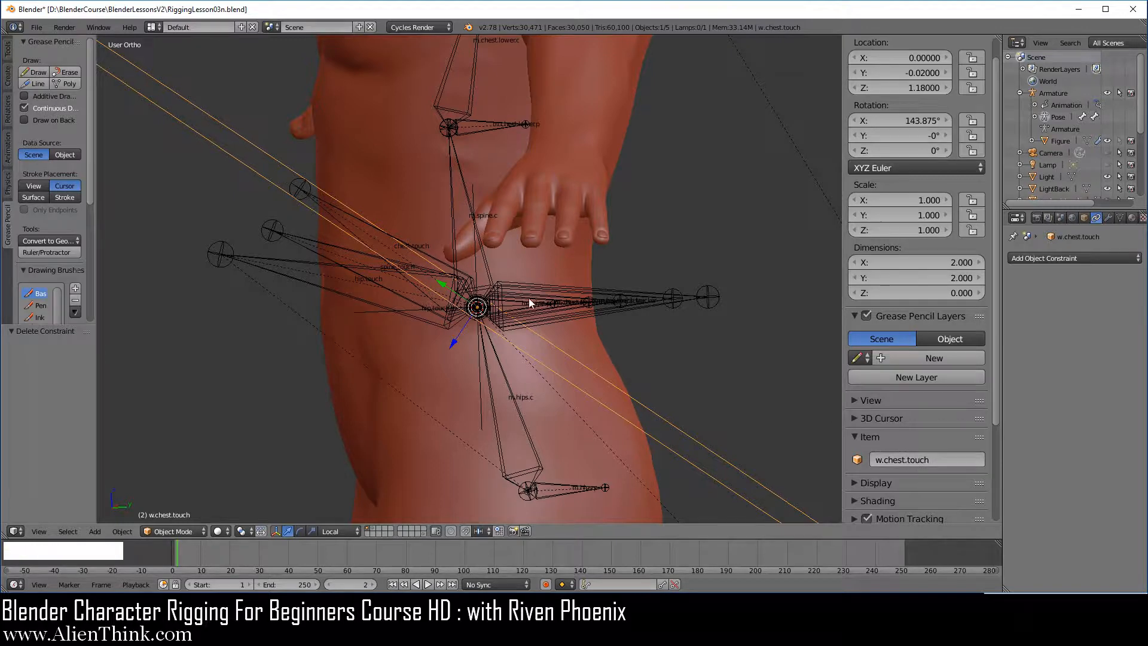
# Assign w.chest.touch as the custom shape of the chest.touch bone.
pyautogui.rightClick(421, 248)
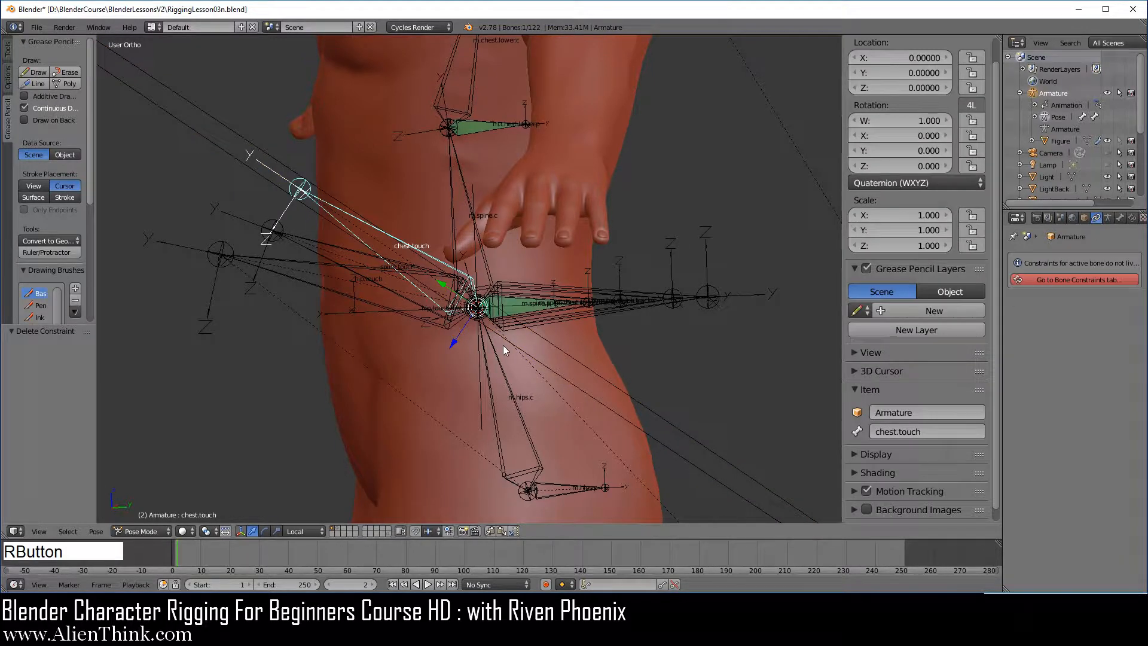
pyautogui.moveTo(504, 346); pyautogui.dragTo(496, 353, button='middle')
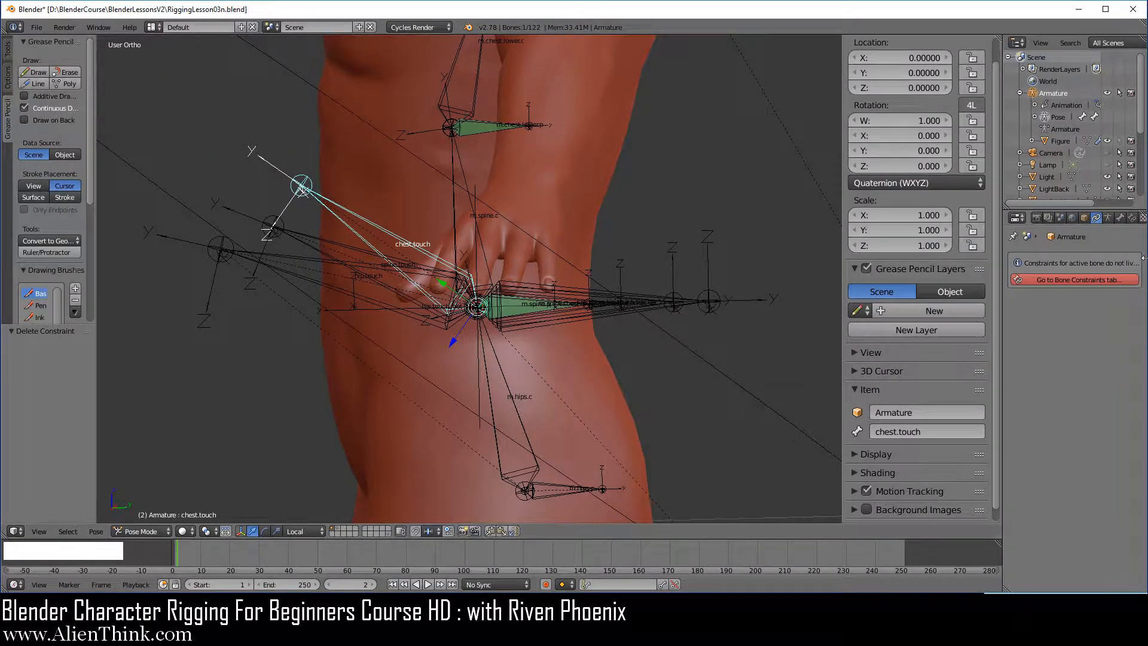
pyautogui.click(1121, 219)
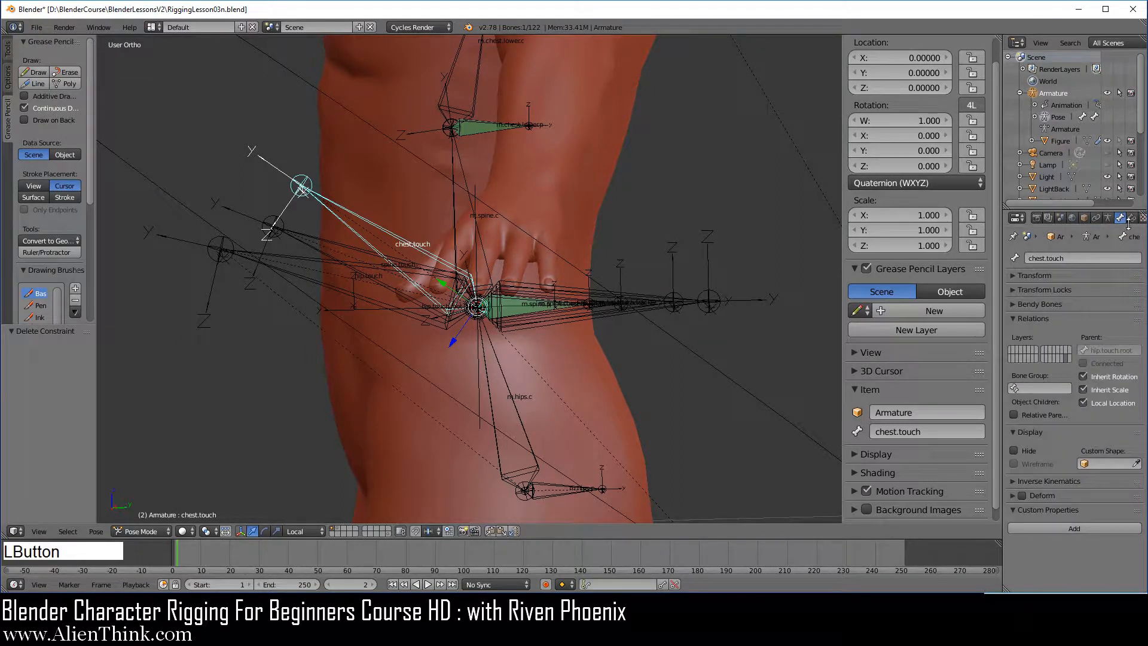
pyautogui.click(1095, 463)
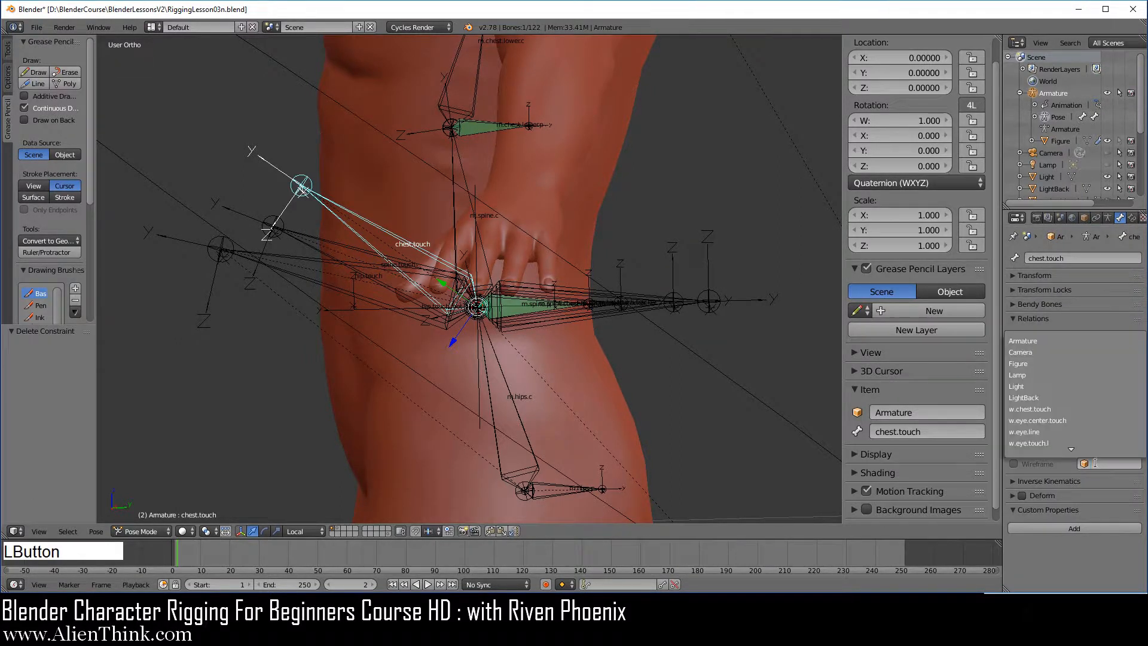
pyautogui.click(1069, 410)
# Scale the w.chest.touch circle object down to about 0.244 so it fits around the torso.
pyautogui.moveTo(598, 235); pyautogui.dragTo(550, 214, button='middle')
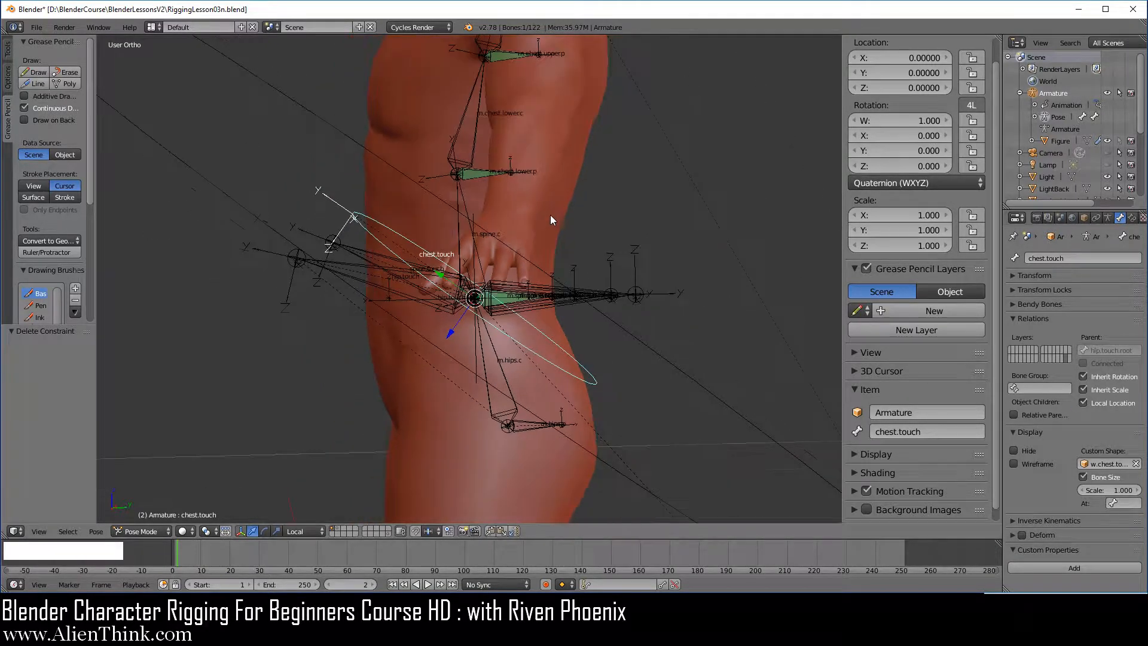
pyautogui.moveTo(514, 281); pyautogui.dragTo(508, 289, button='middle')
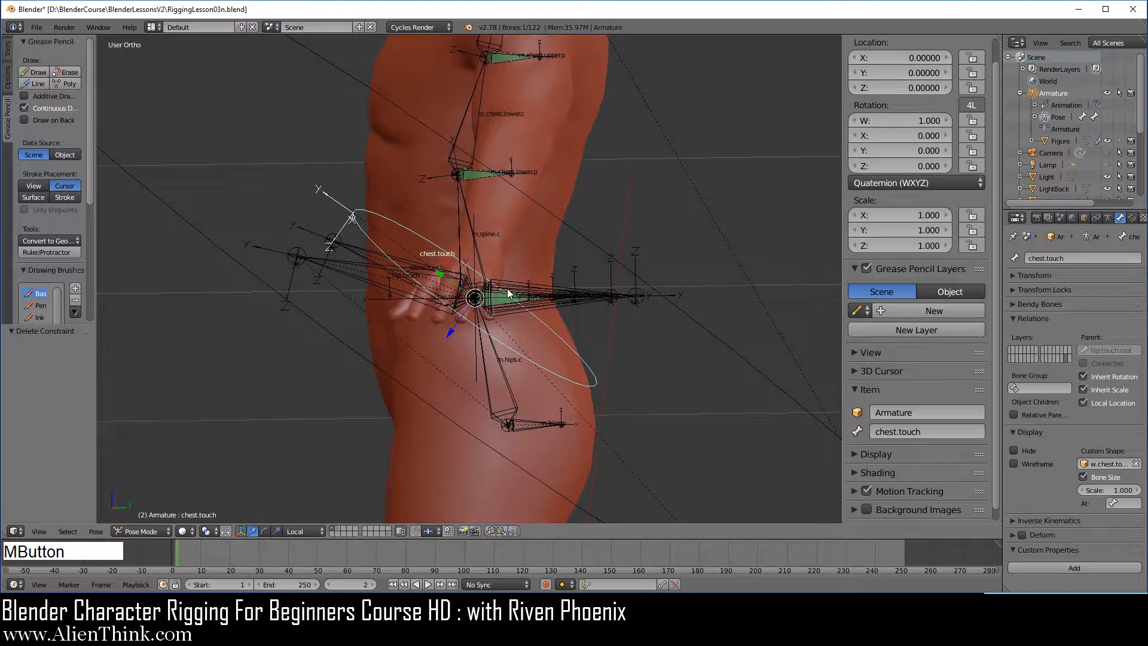
pyautogui.rightClick(372, 362)
pyautogui.press('s')
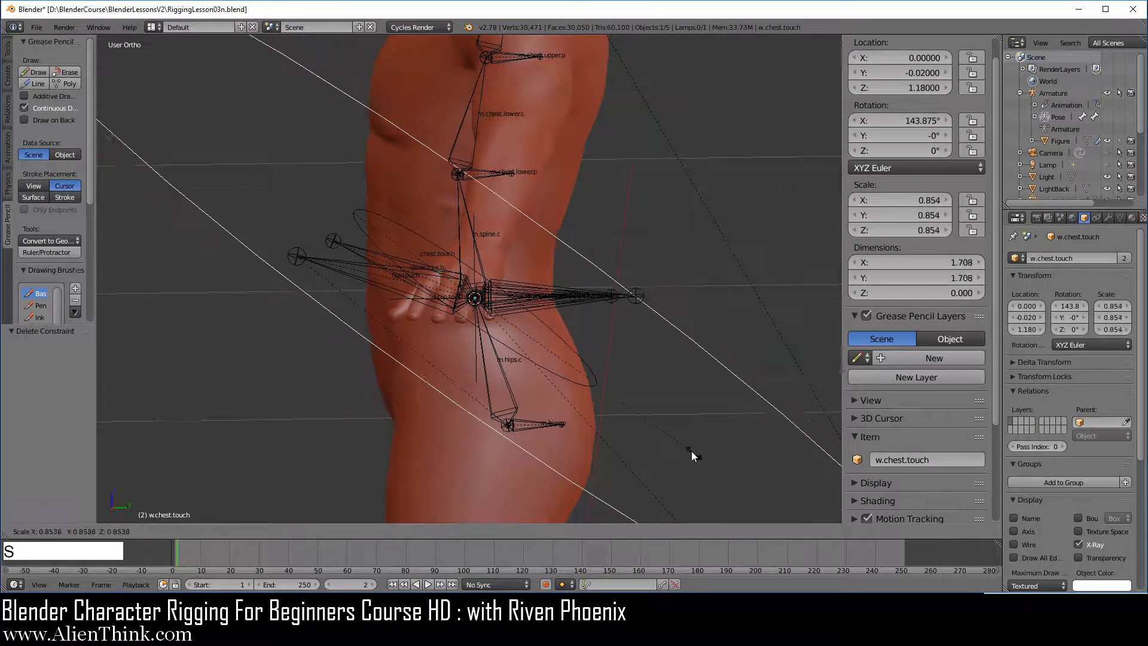
pyautogui.click(547, 328)
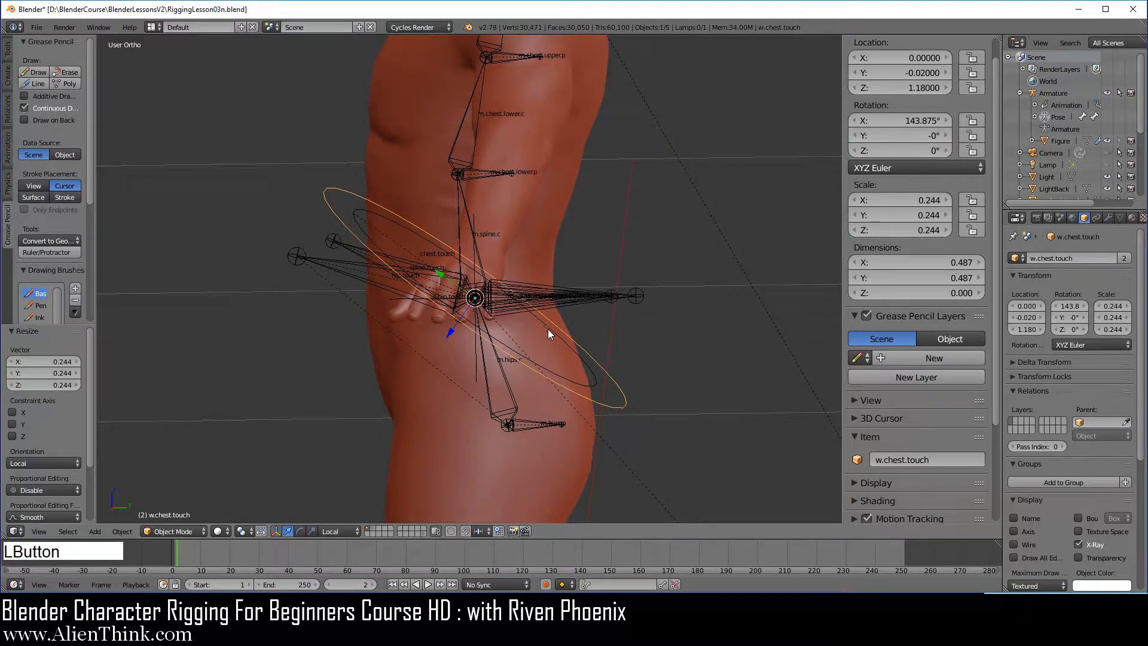
# In Edit Mode, rotate the w.chest.touch circle's mesh by 90° in the right side view.
pyautogui.scroll(3, 544, 377)
pyautogui.keyDown('shift'); pyautogui.moveTo(543, 372); pyautogui.dragTo(492, 414, button='middle'); pyautogui.keyUp('shift')
pyautogui.press('KP_3')
pyautogui.scroll(-1, 492, 414)
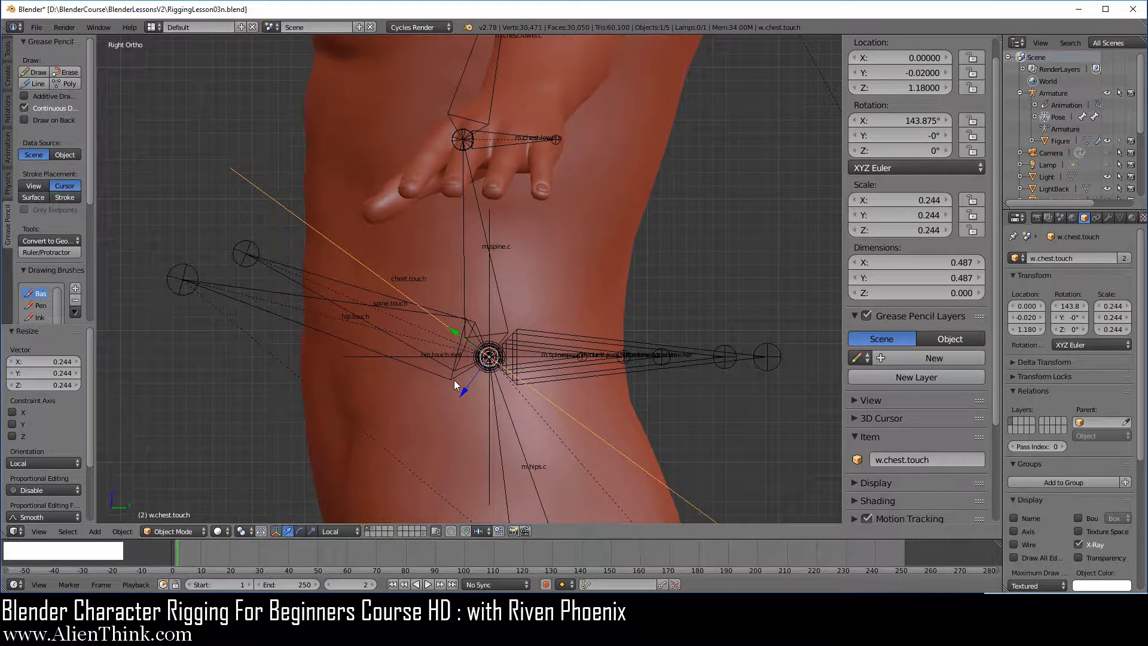
pyautogui.moveTo(454, 379); pyautogui.dragTo(462, 382, button='middle')
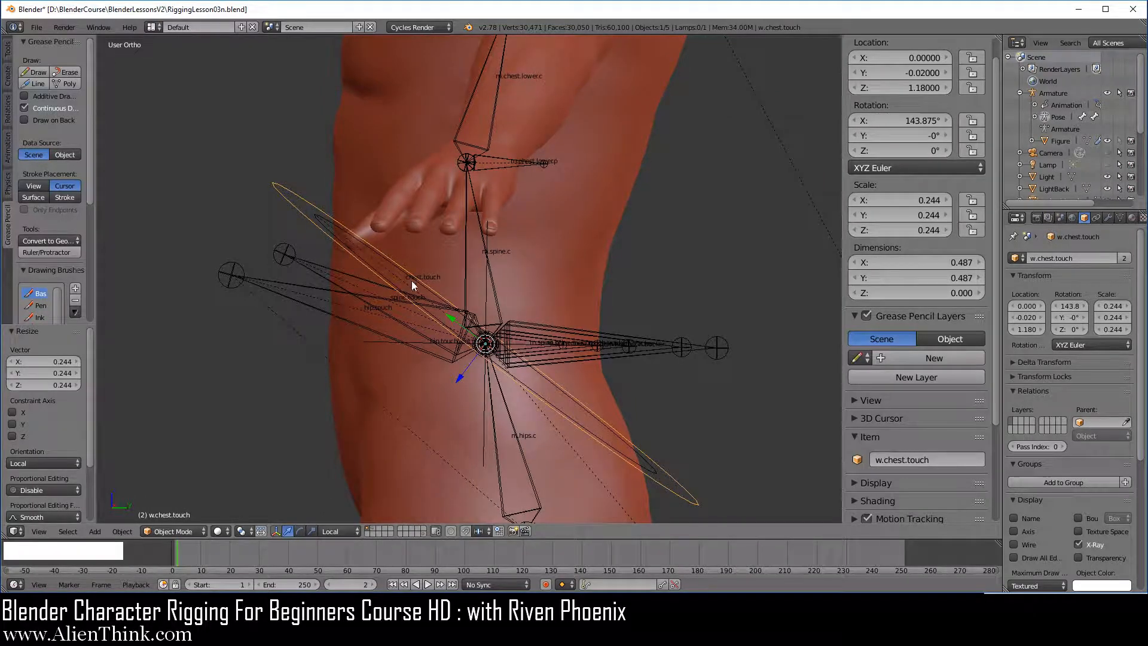
pyautogui.press('KP_3')
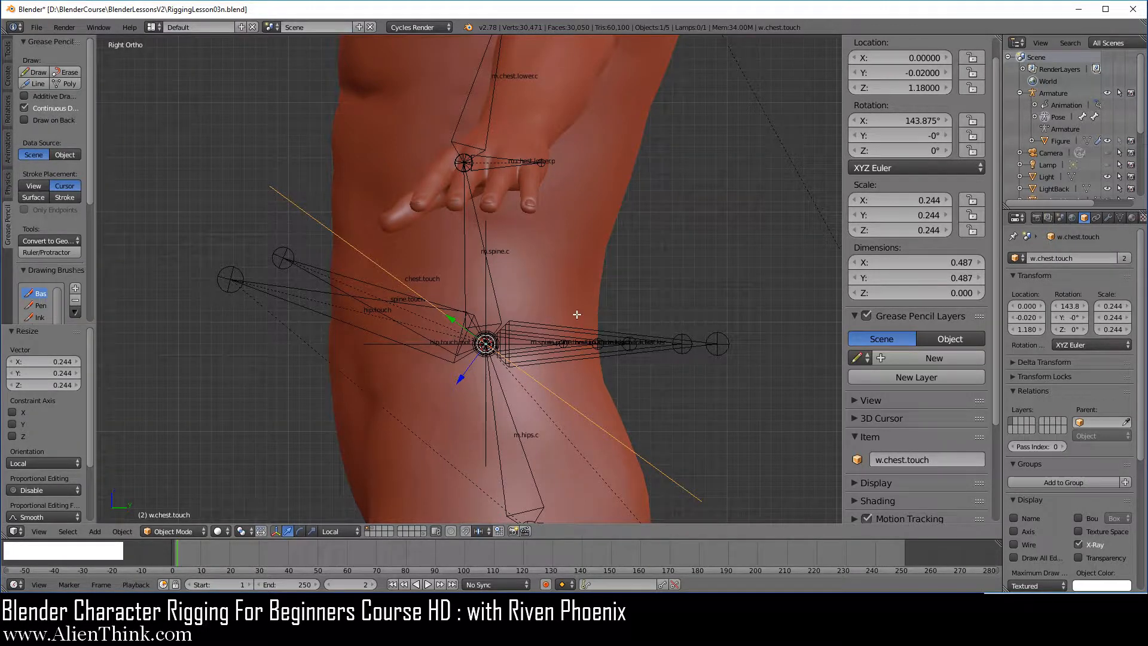
pyautogui.press('Tab')
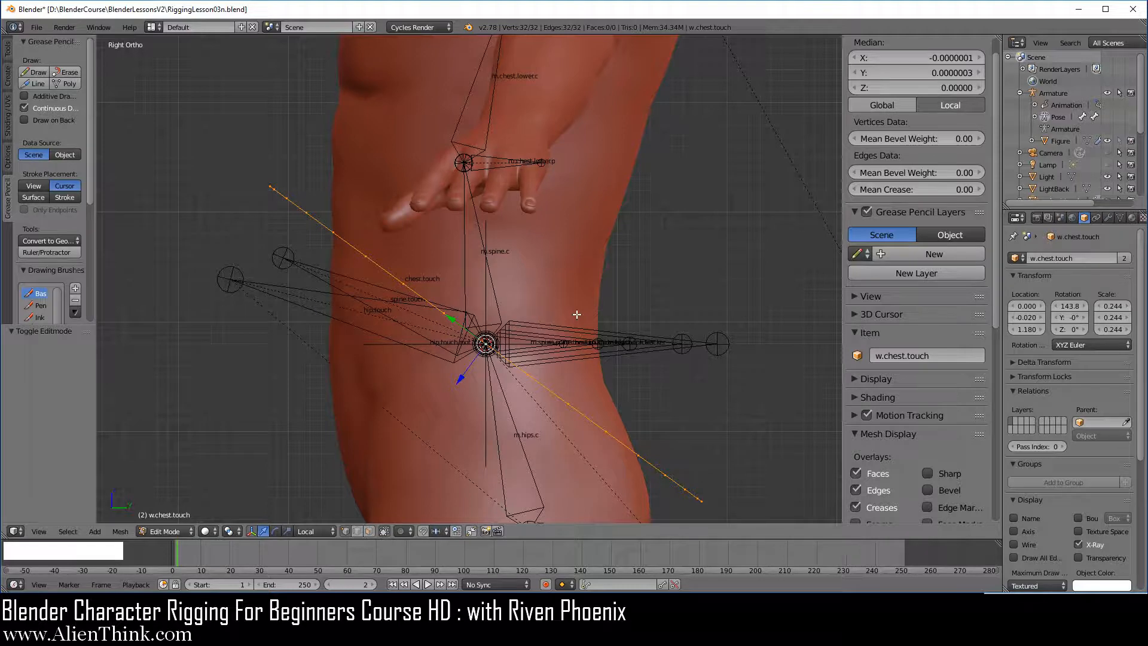
pyautogui.press('r')
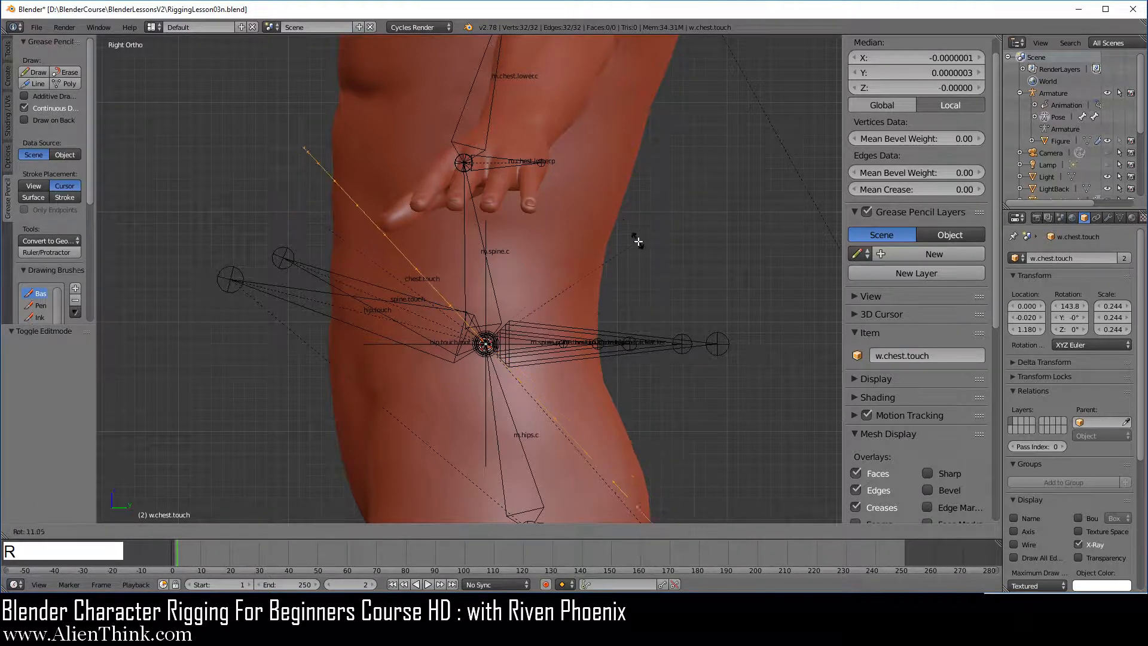
pyautogui.press('ctrl')
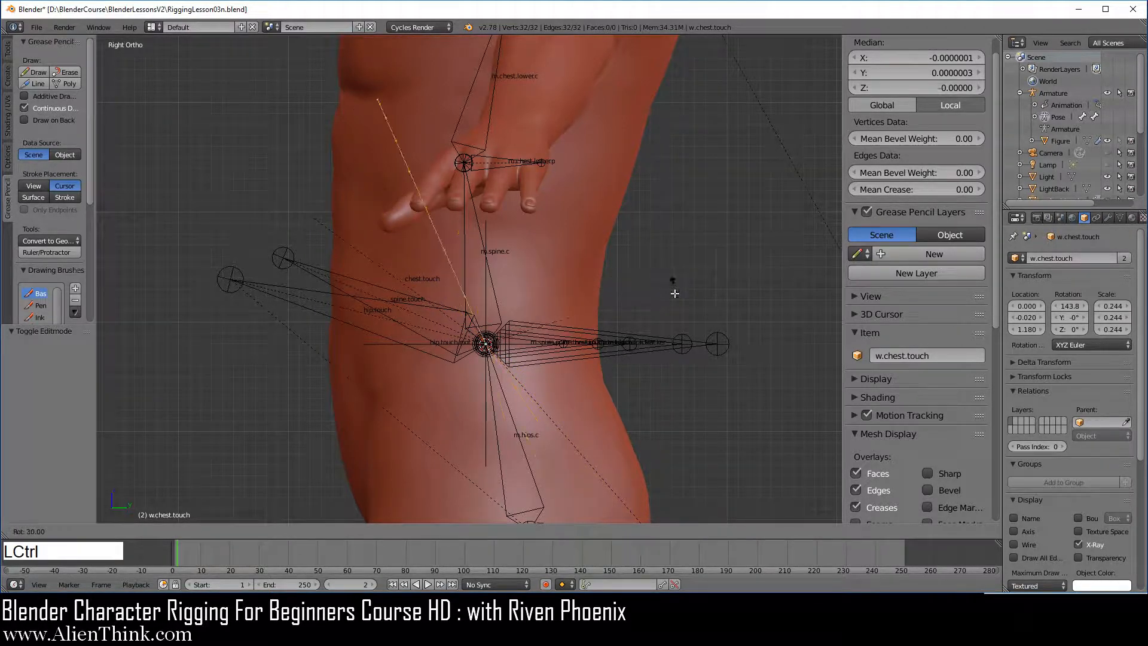
pyautogui.keyDown('ctrl'); pyautogui.click(612, 464); pyautogui.keyUp('ctrl')
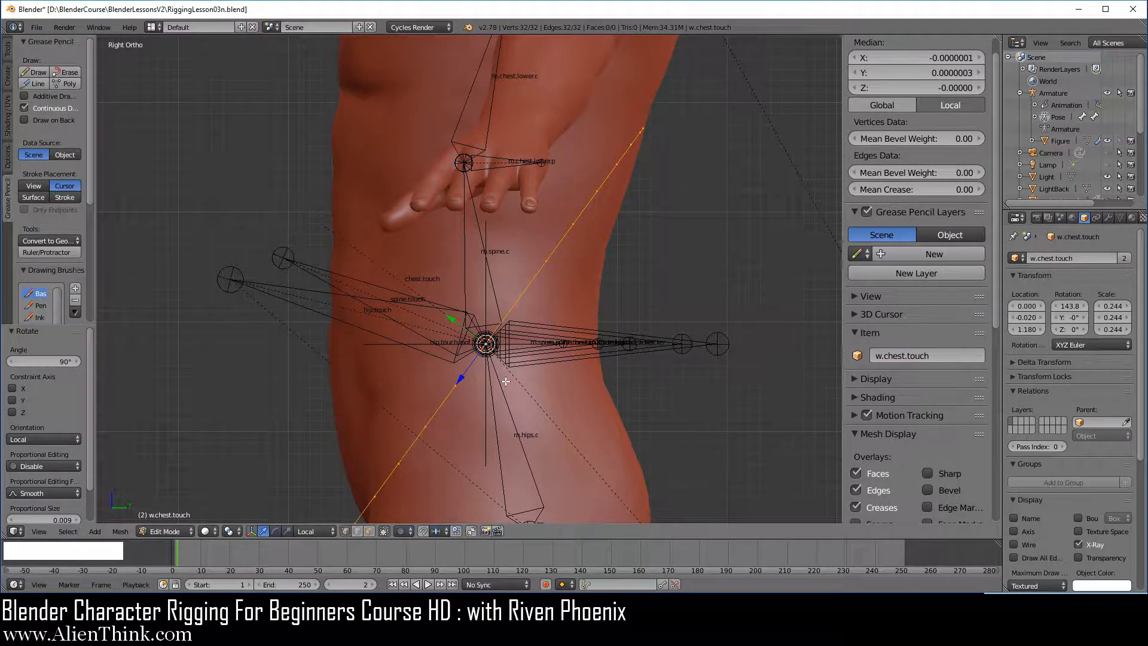
pyautogui.press('Tab')
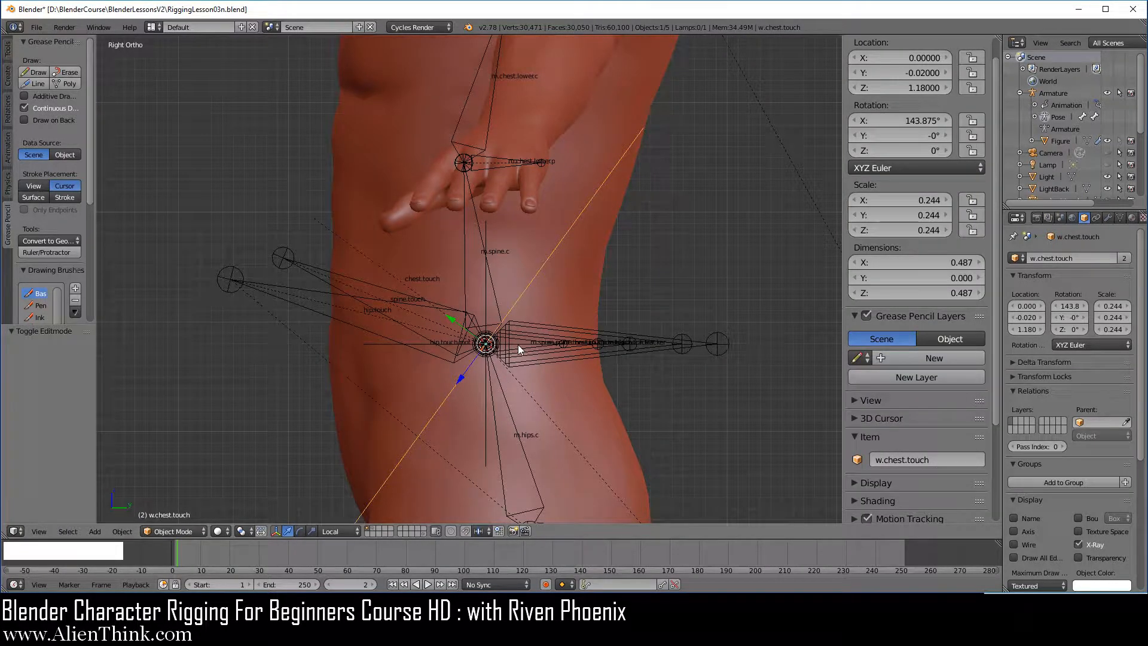
# Select the chest.touch bone and set its custom shape to be displayed at the m.chest.lower.c bone.
pyautogui.scroll(-2, 517, 345)
pyautogui.keyDown('shift'); pyautogui.moveTo(514, 341); pyautogui.dragTo(490, 353, button='middle'); pyautogui.keyUp('shift')
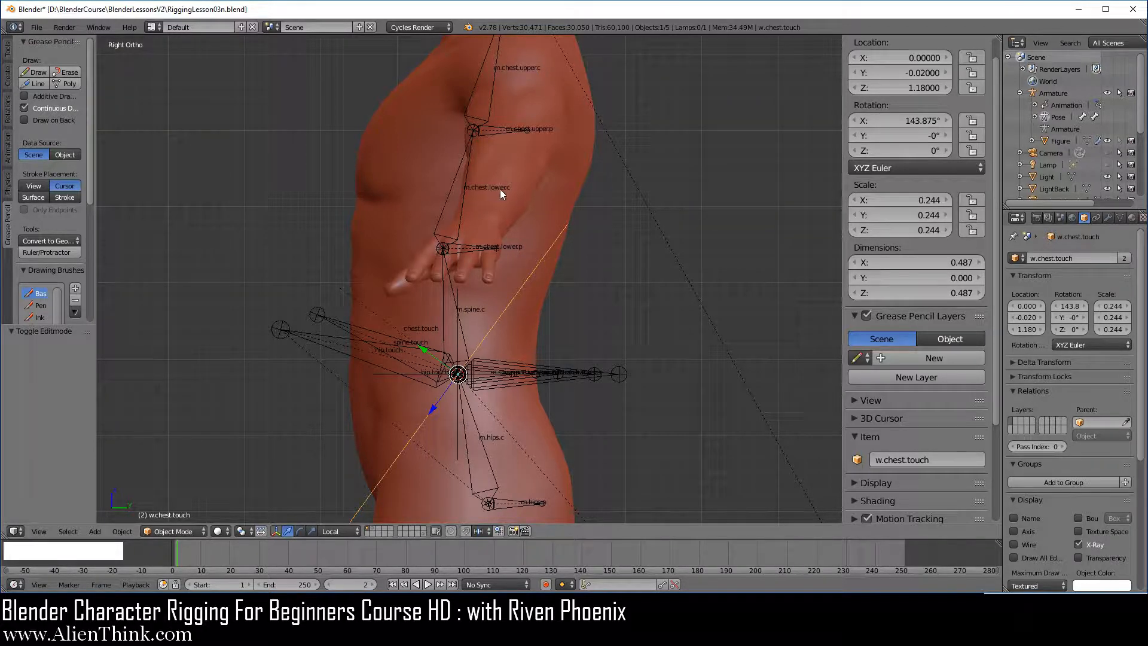
pyautogui.moveTo(492, 376); pyautogui.dragTo(509, 387, button='middle')
pyautogui.scroll(3, 512, 388)
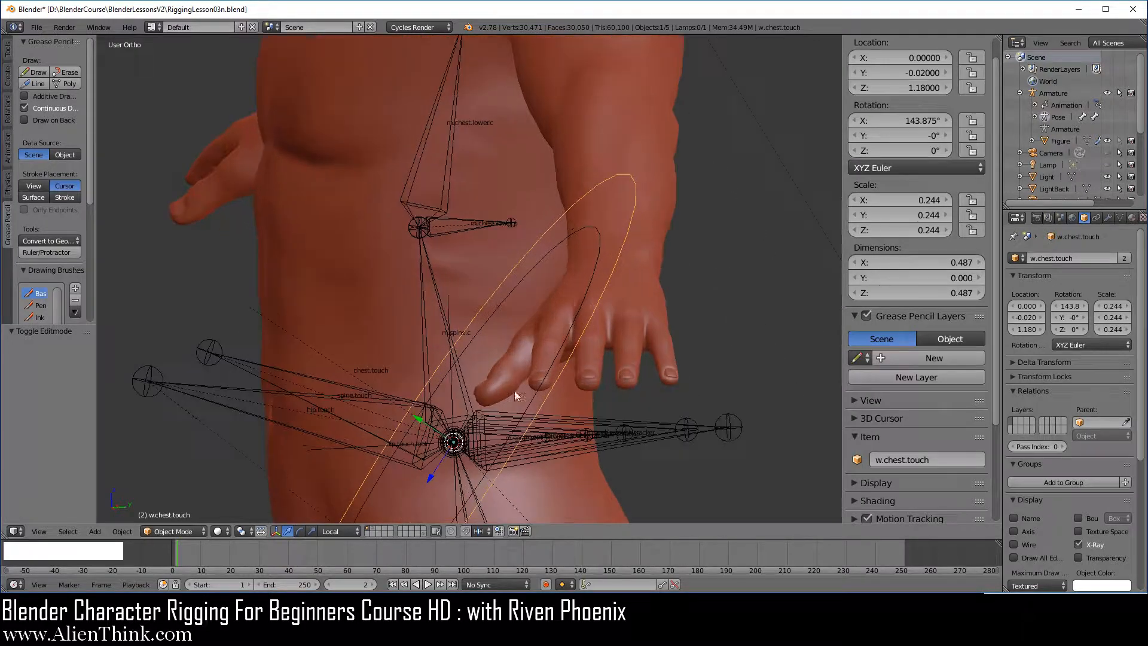
pyautogui.rightClick(590, 229)
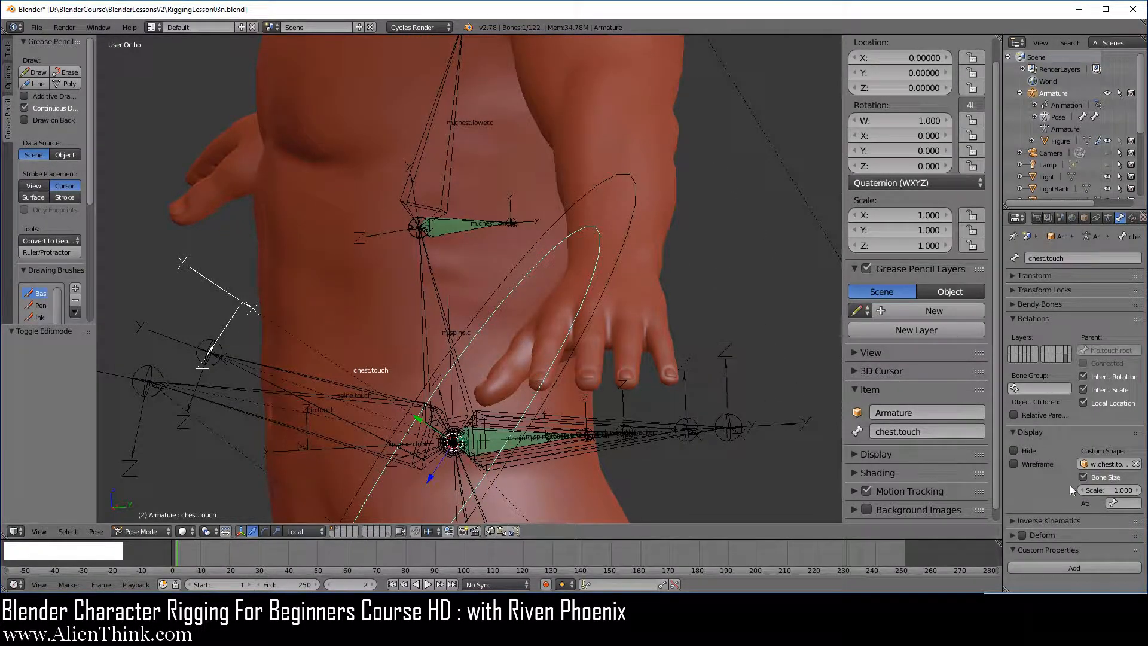
pyautogui.click(1124, 503)
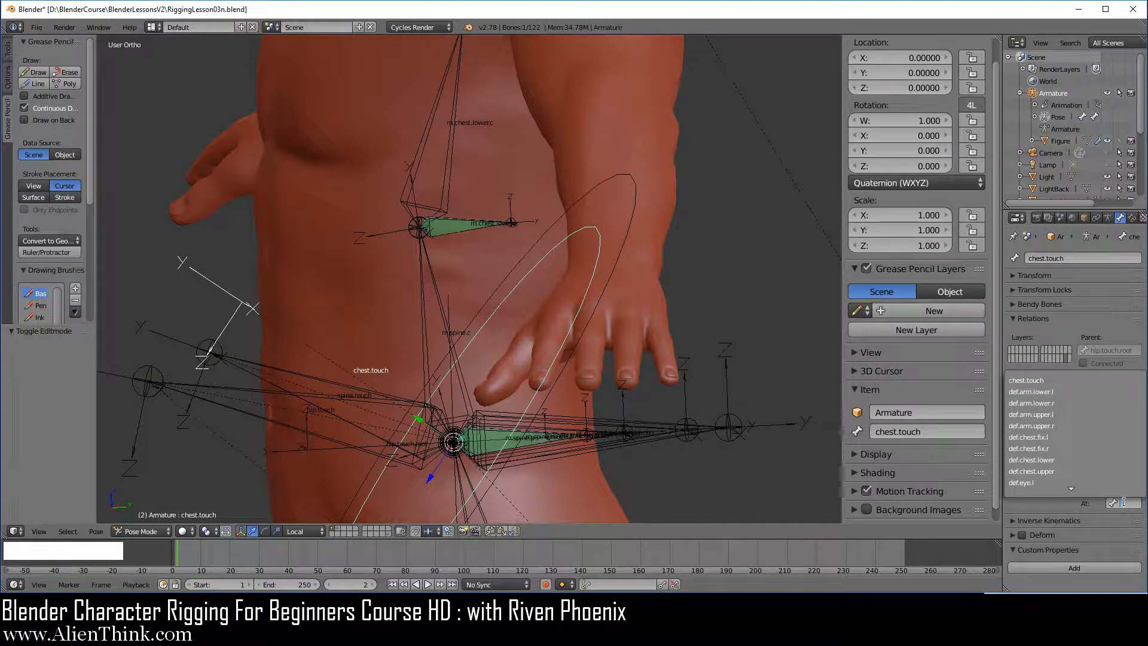
pyautogui.write('m.chest')
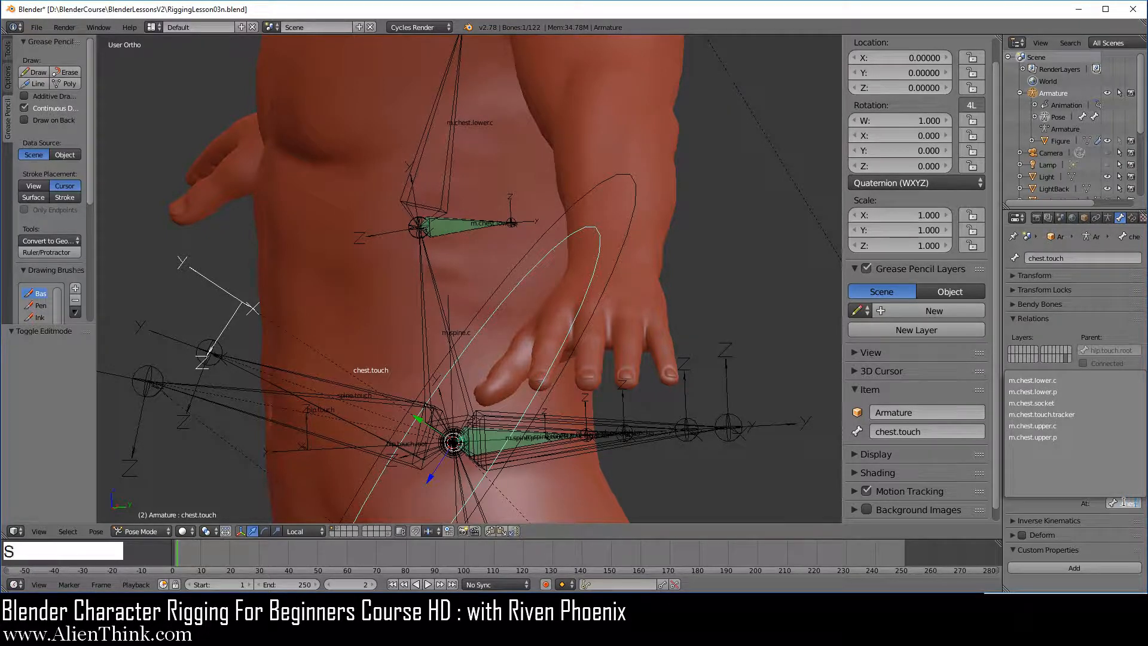
pyautogui.write('.l')
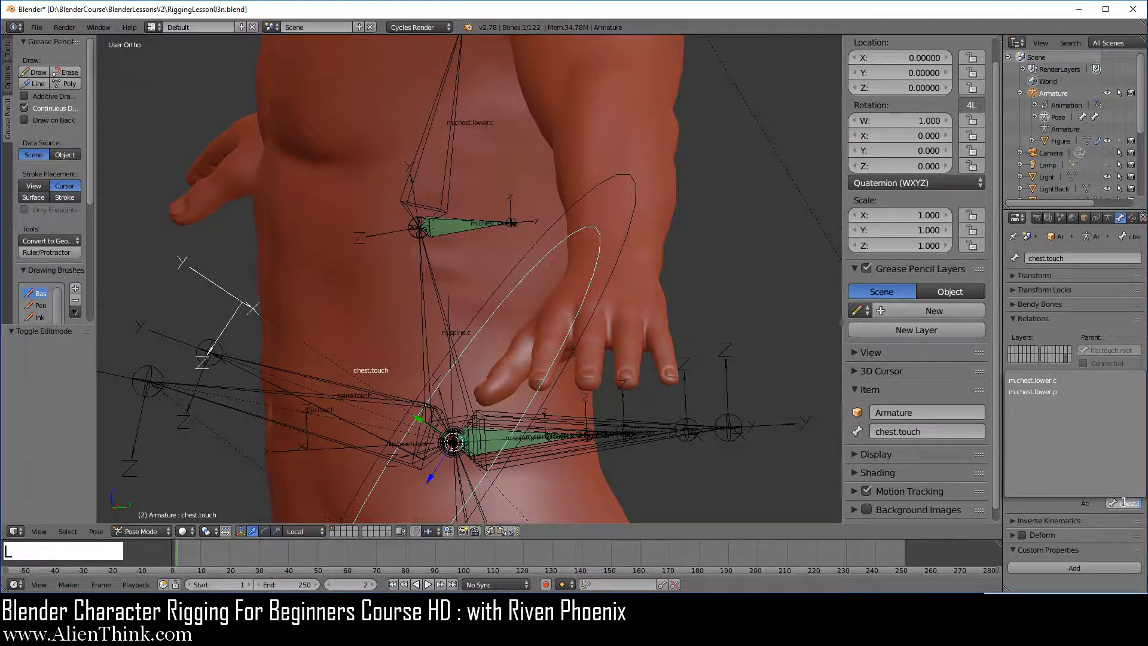
pyautogui.click(1033, 381)
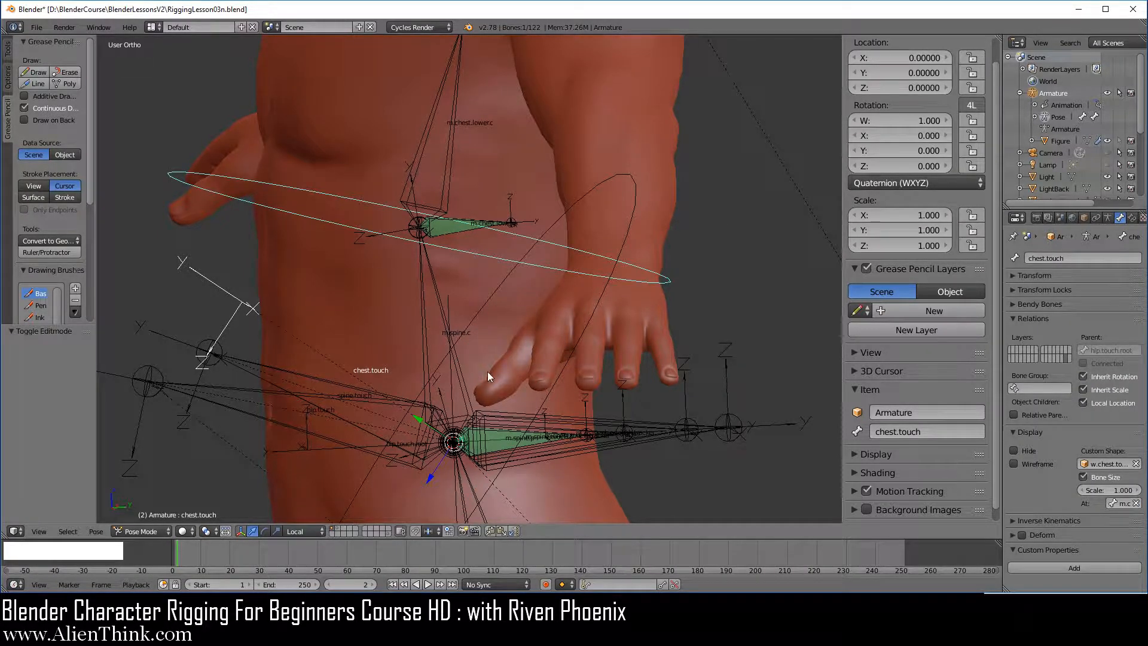
# Select the w.chest.touch circle object in the right side view.
pyautogui.press('KP_3')
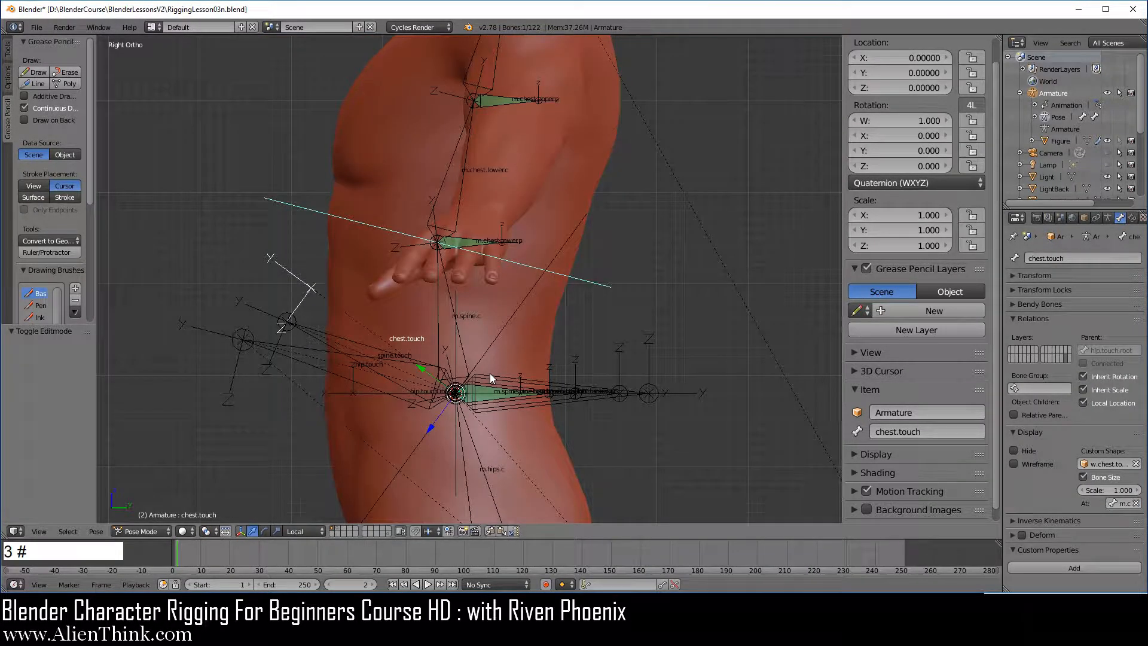
pyautogui.keyDown('shift'); pyautogui.moveTo(490, 370); pyautogui.dragTo(512, 336, button='middle'); pyautogui.keyUp('shift')
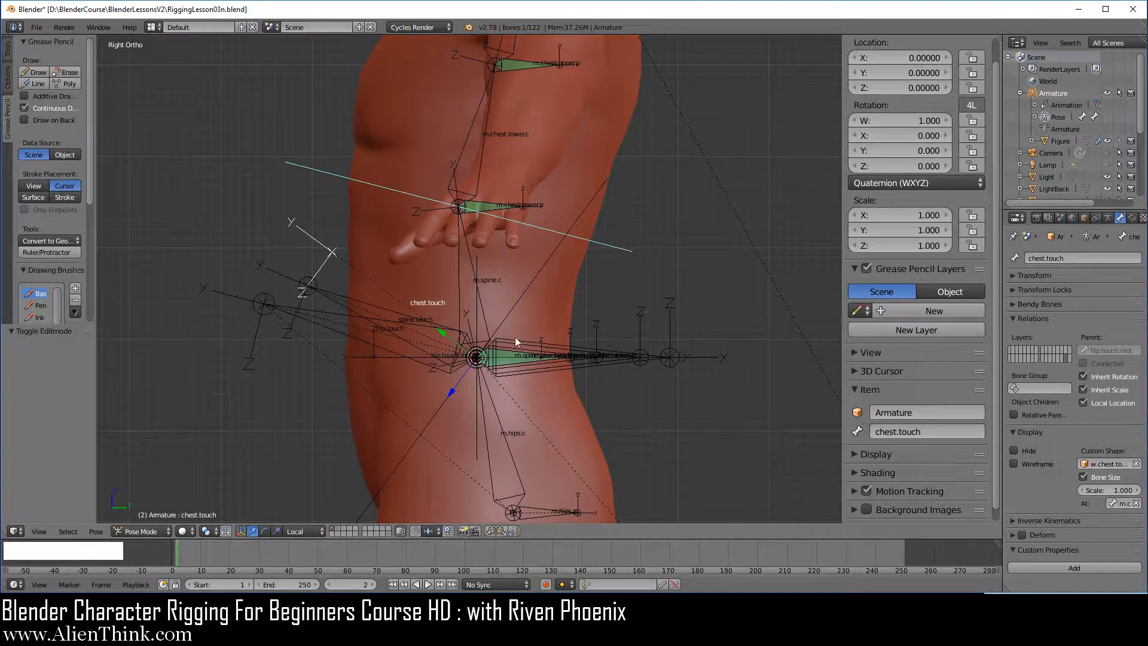
pyautogui.rightClick(512, 313)
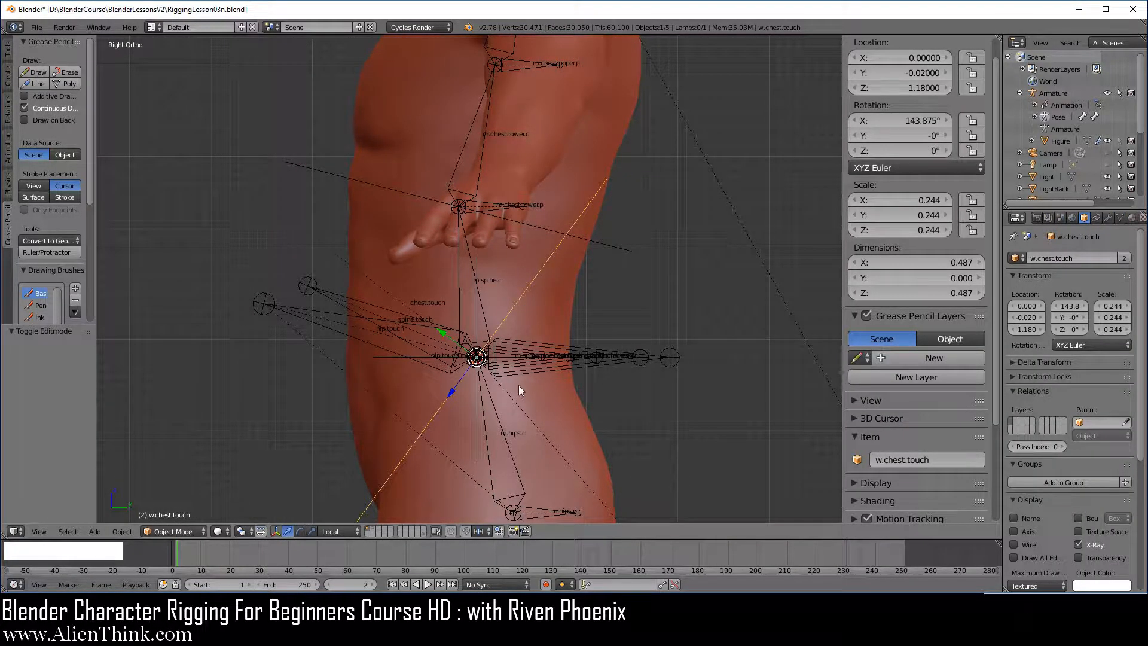
pyautogui.press('Tab')
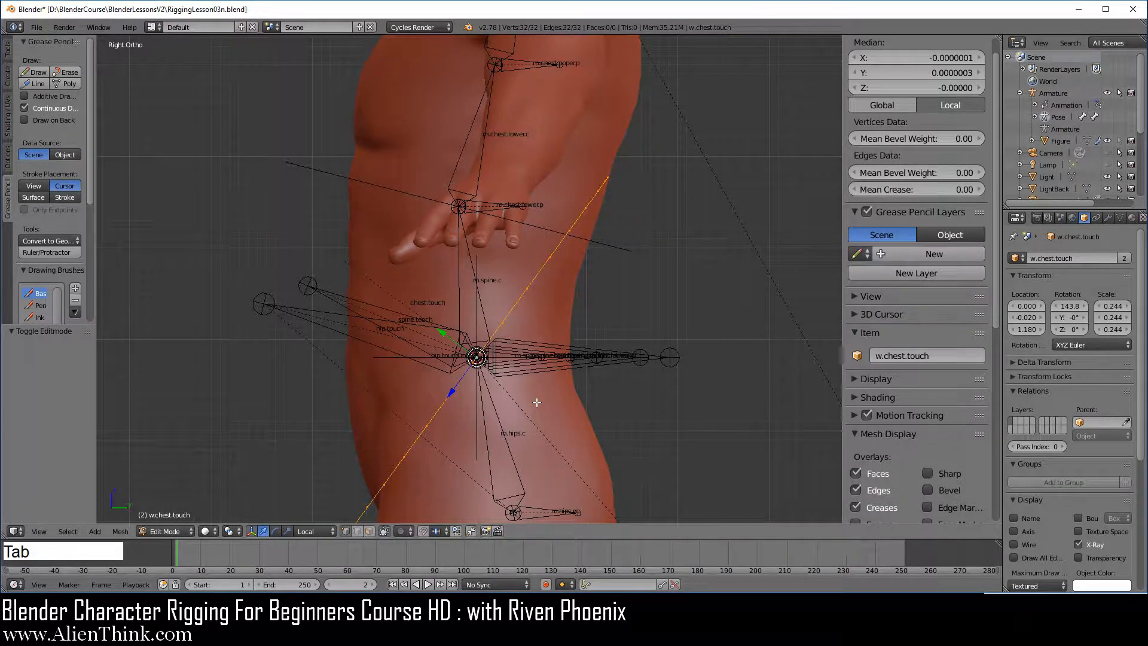
pyautogui.press('g')
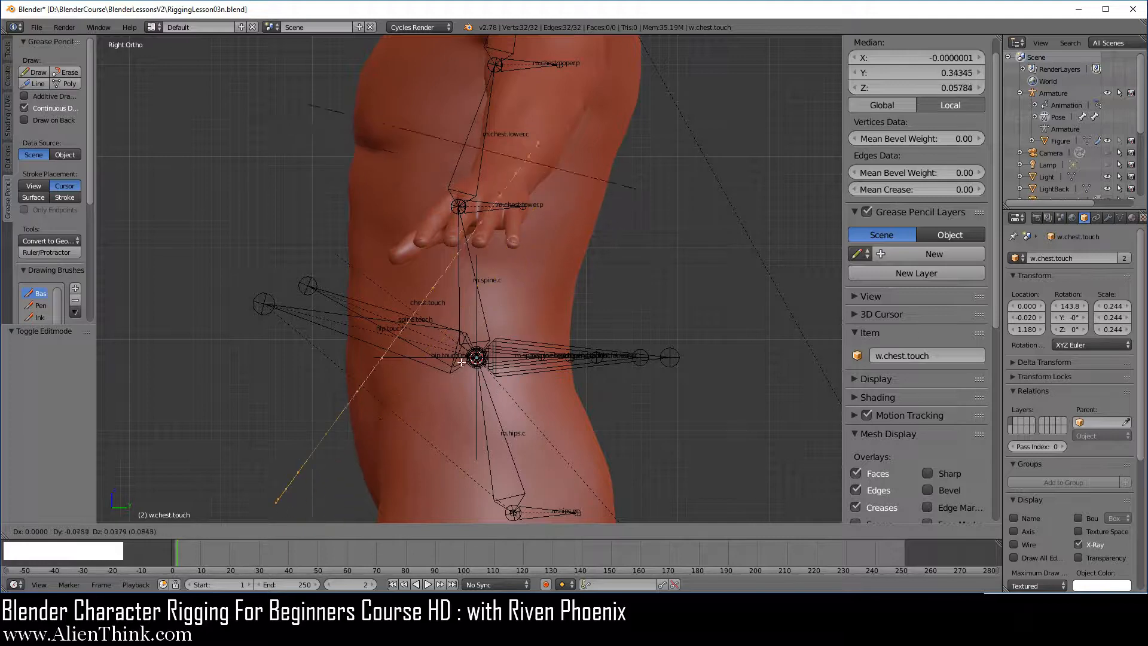
pyautogui.rightClick(491, 234)
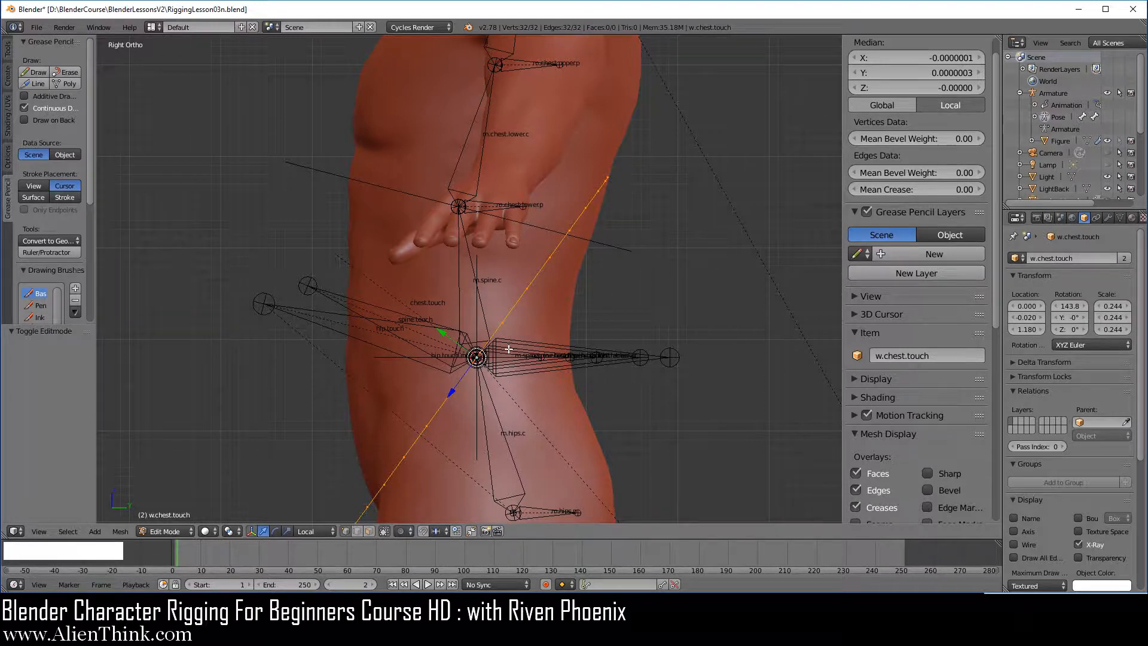
pyautogui.press('Tab')
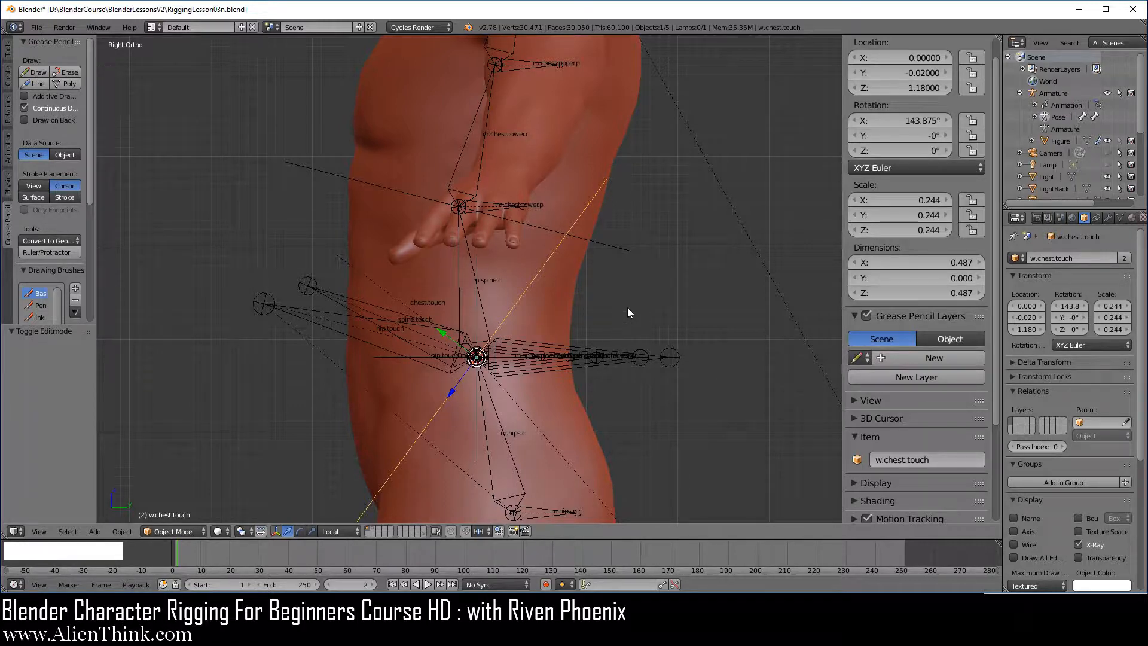
# Rotate the w.chest.touch circle object to about 77° around X and move it onto the base of the m.chest.lower.c bone.
pyautogui.press('r')
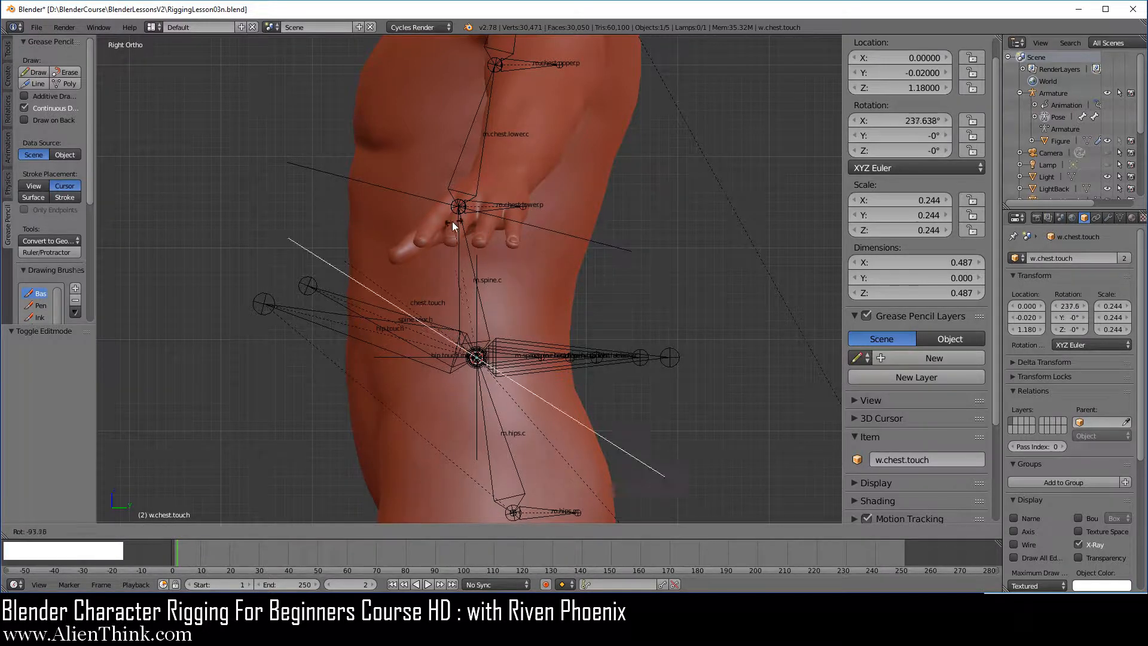
pyautogui.click(475, 381)
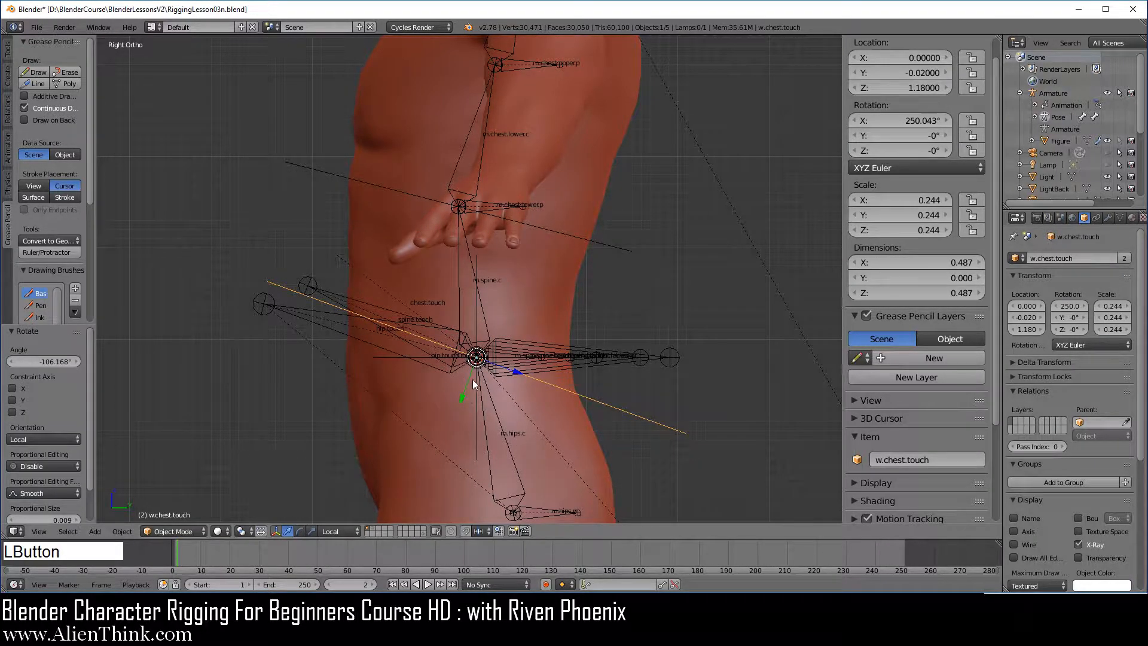
pyautogui.press('r')
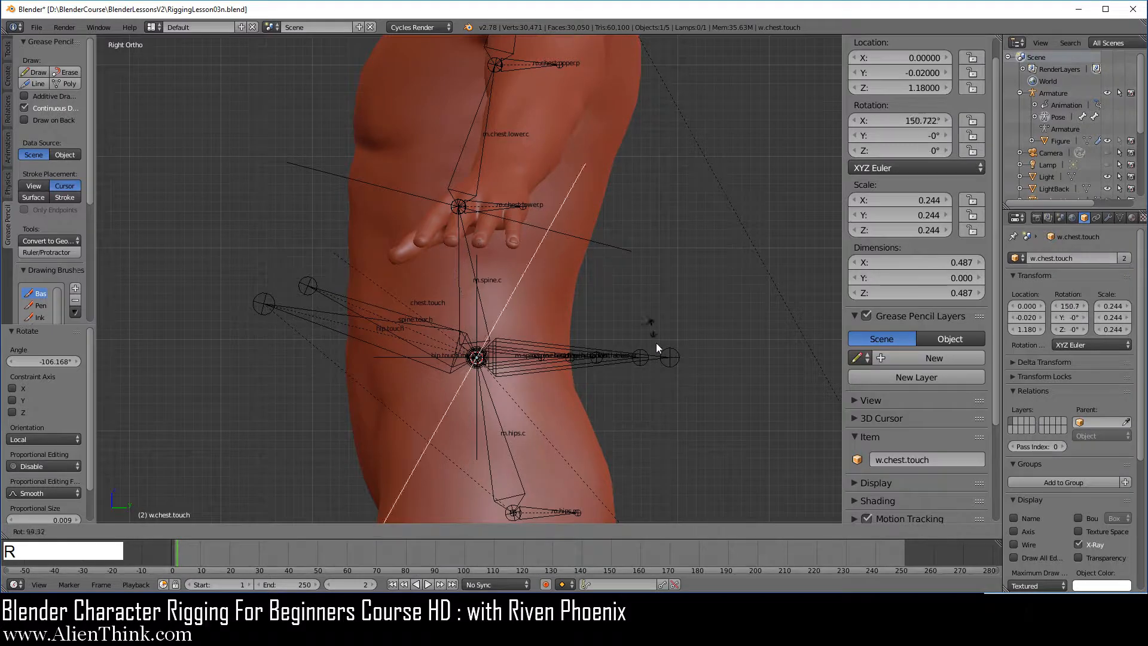
pyautogui.click(530, 459)
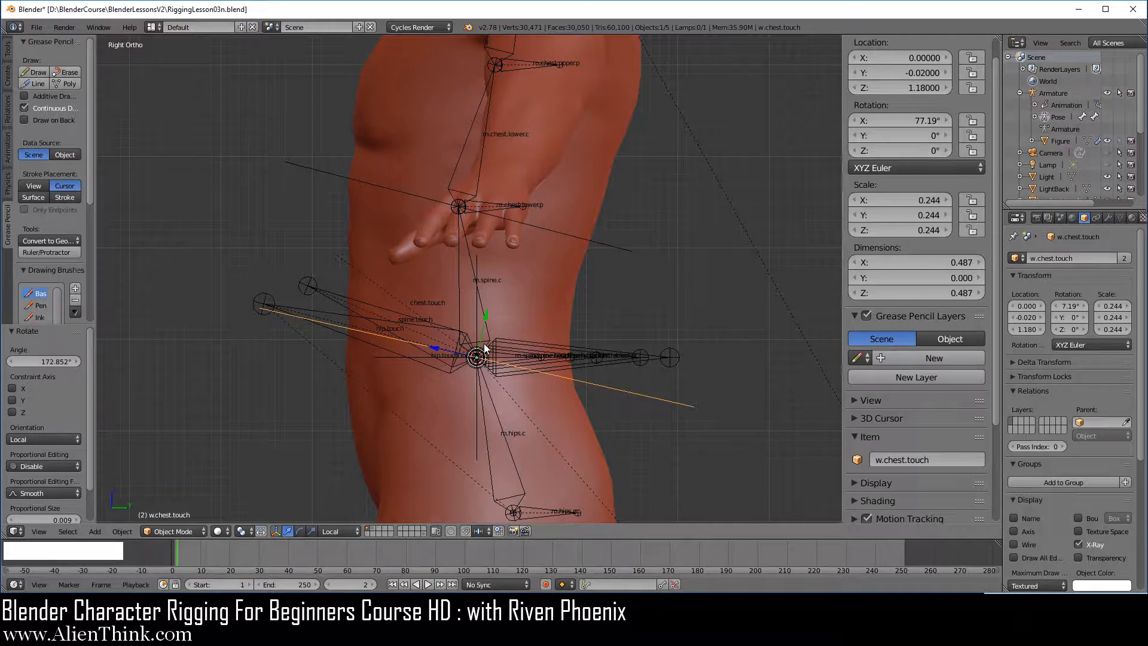
pyautogui.press('g')
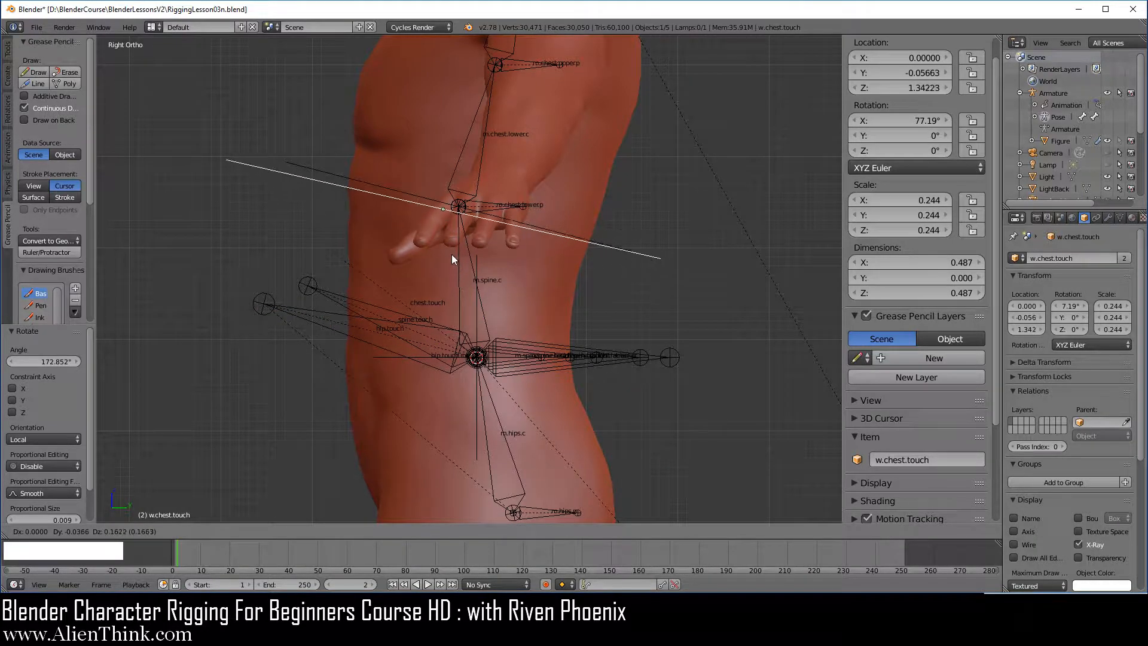
pyautogui.click(465, 251)
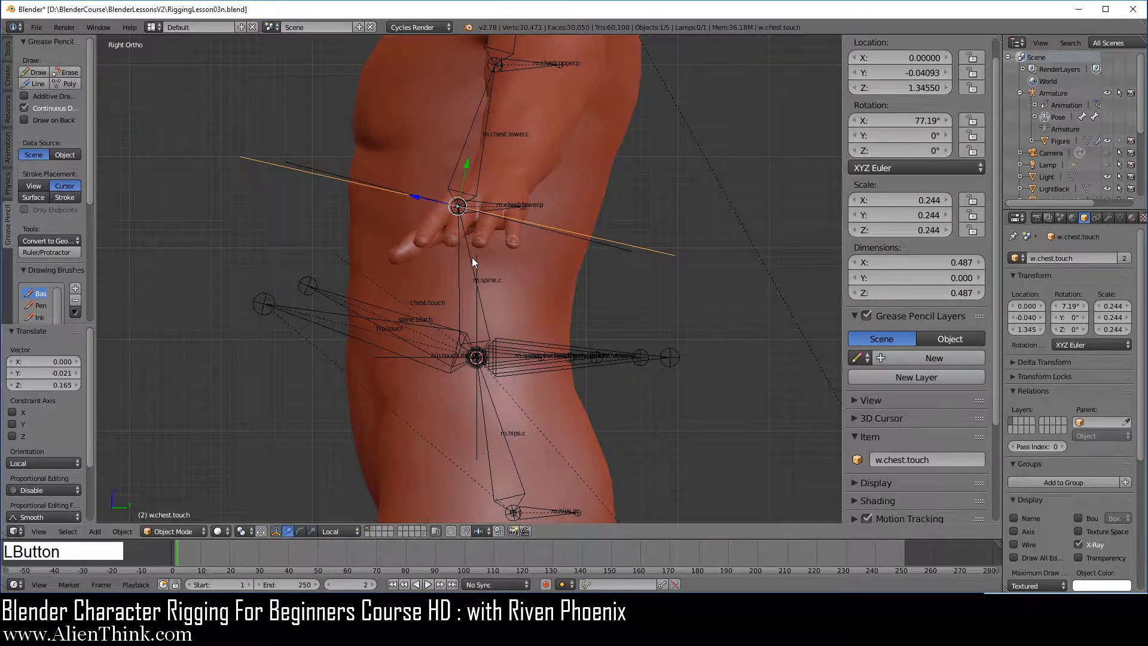
# Fine-tune the w.chest.touch object's X rotation to about 75.8° so it lines up with the displayed bone shape.
pyautogui.keyDown('shift'); pyautogui.moveTo(472, 257); pyautogui.dragTo(461, 355, button='middle'); pyautogui.keyUp('shift')
pyautogui.scroll(2, 583, 411)
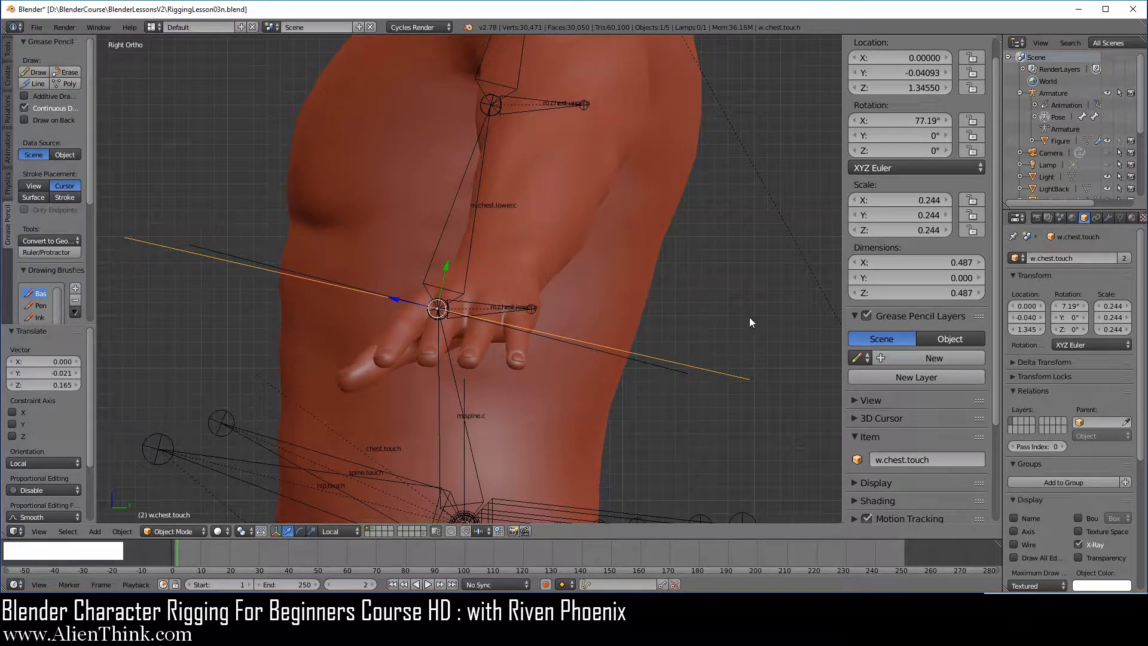
pyautogui.press('r')
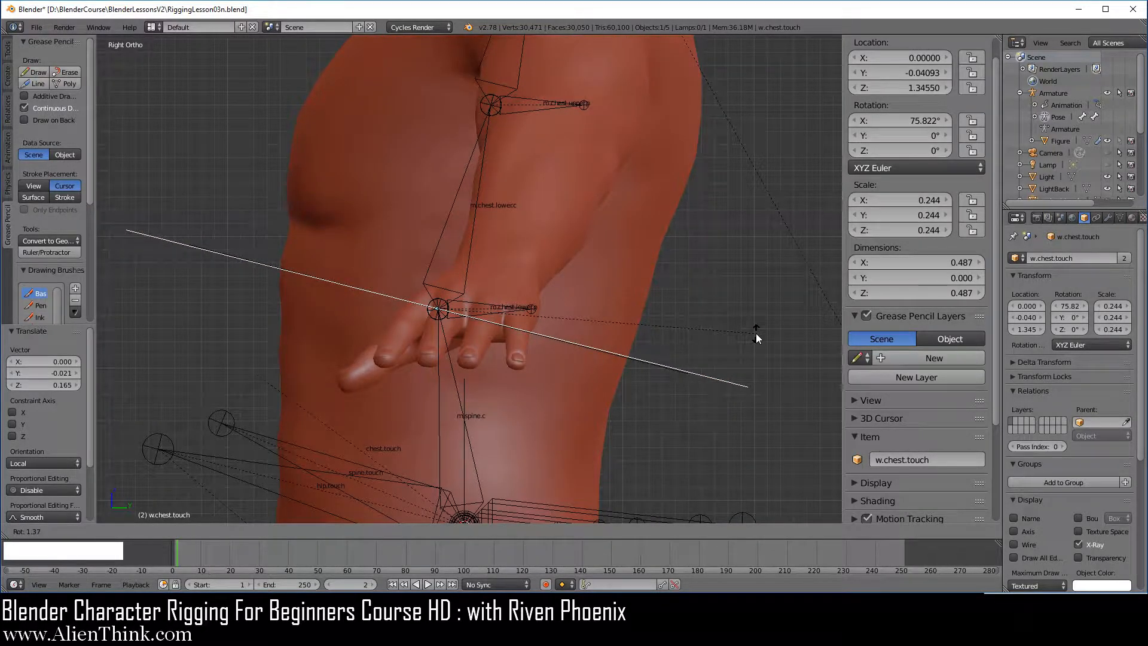
pyautogui.click(755, 335)
pyautogui.moveTo(443, 346); pyautogui.dragTo(430, 379, button='middle')
pyautogui.press('KP_3')
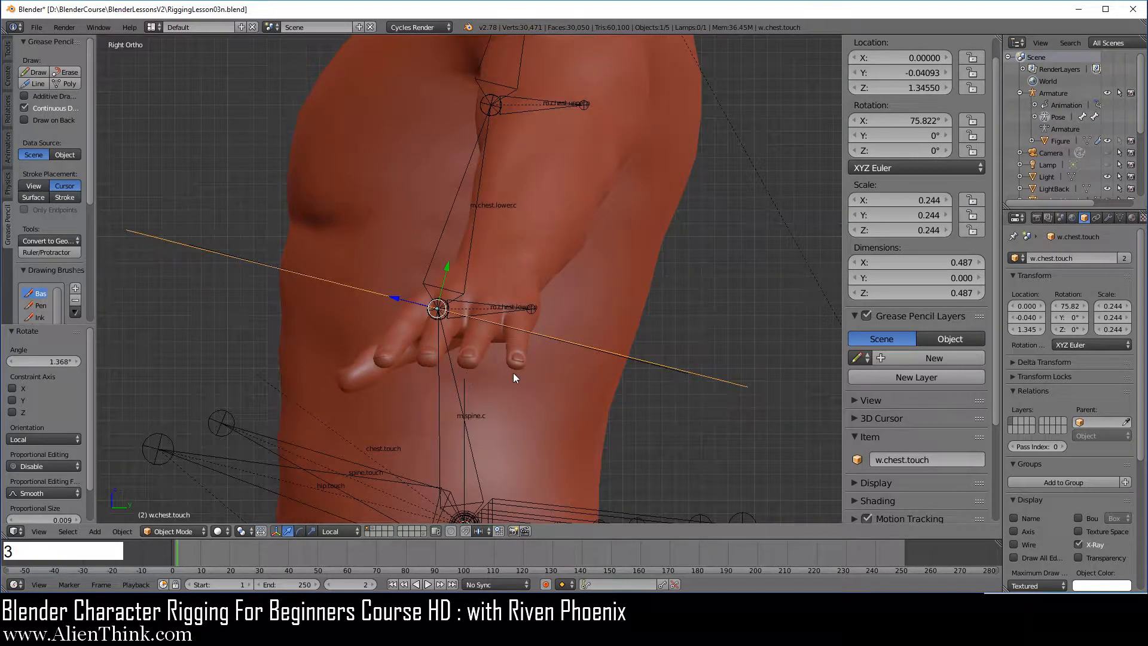
# In Edit Mode, move the circle's mesh up to chest height, with its local median at about Y 0.5 and Z -0.08.
pyautogui.scroll(-2, 514, 378)
pyautogui.press('Tab')
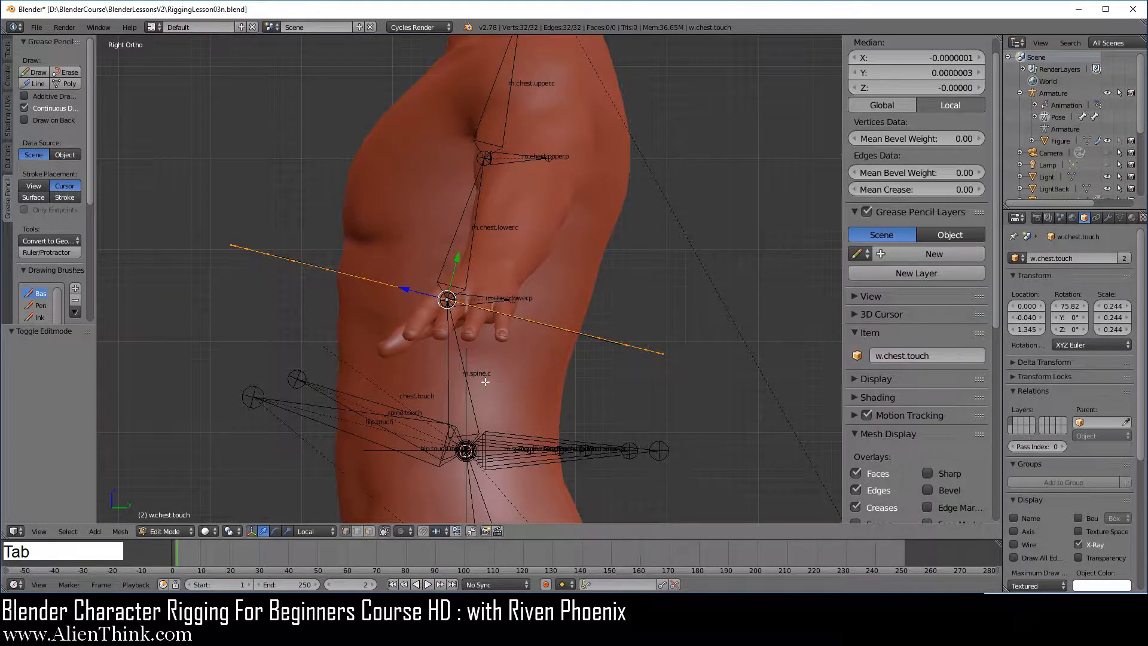
pyautogui.press('g')
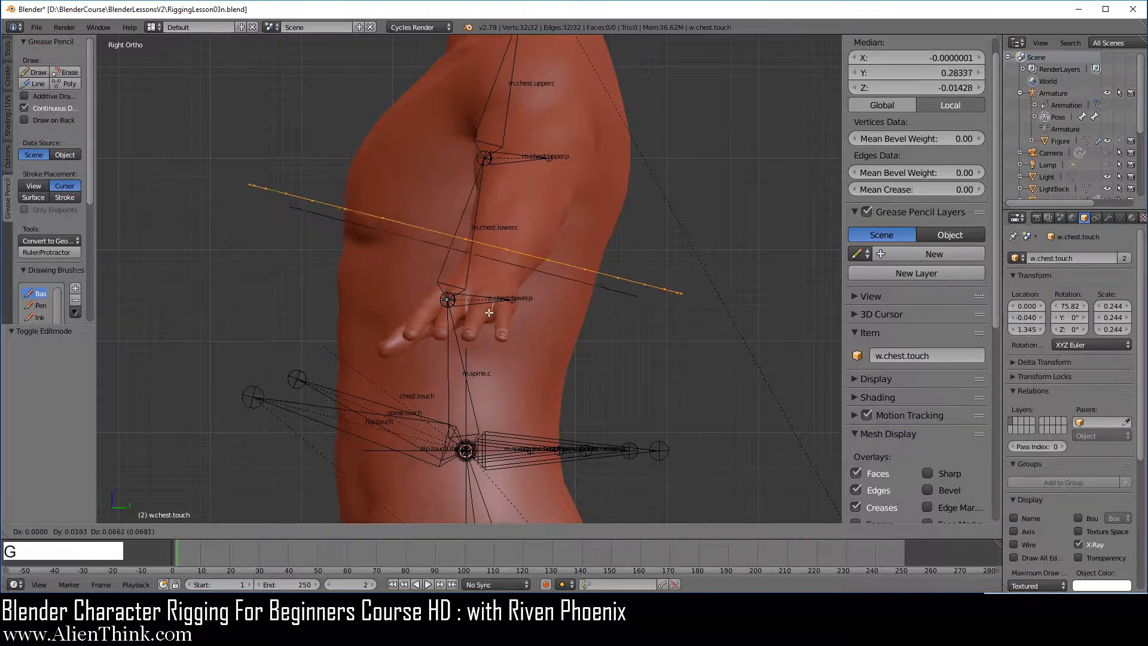
pyautogui.click(515, 271)
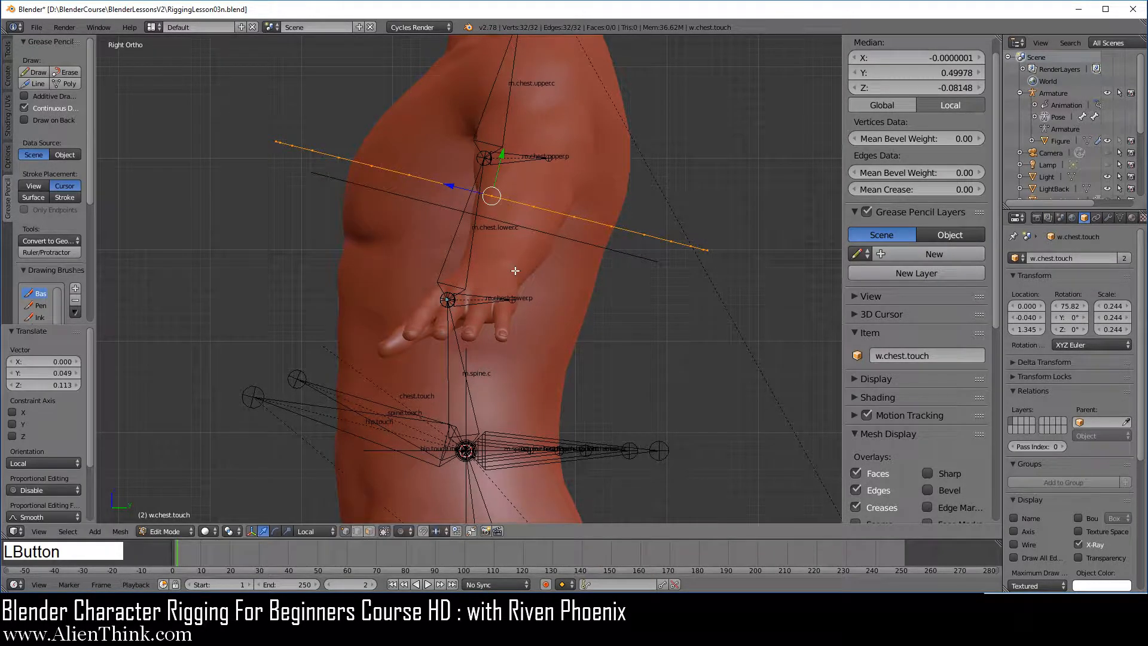
pyautogui.press('Tab')
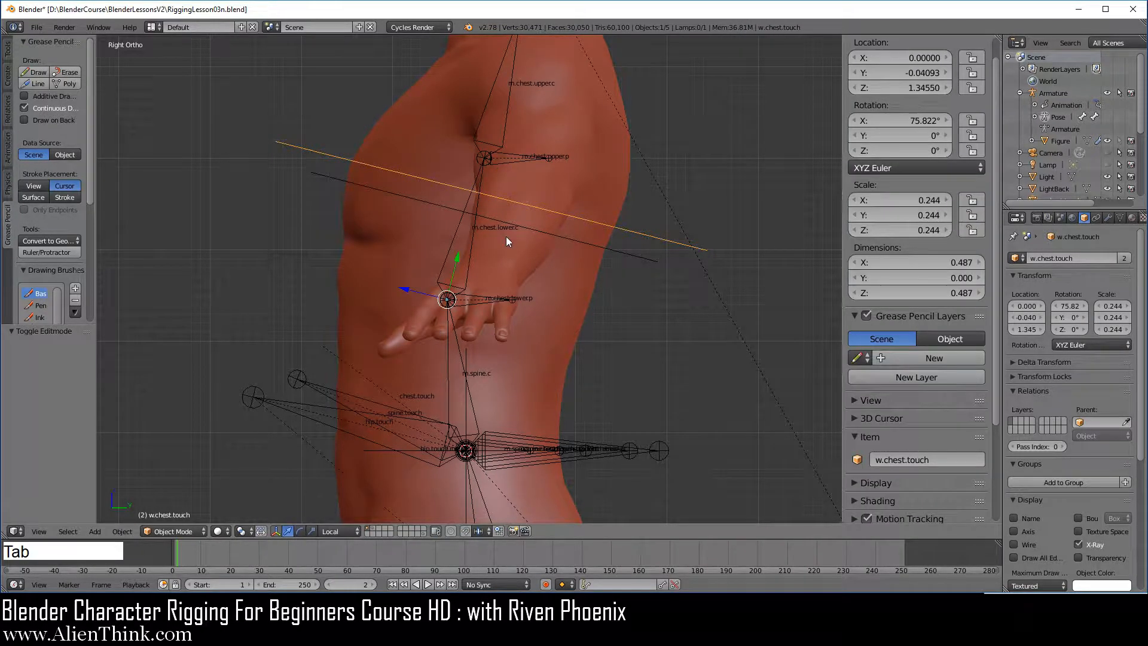
# Move the w.chest.touch object to about Y -0.052 and Z 1.323 so it surrounds the displayed bone shape.
pyautogui.press('g')
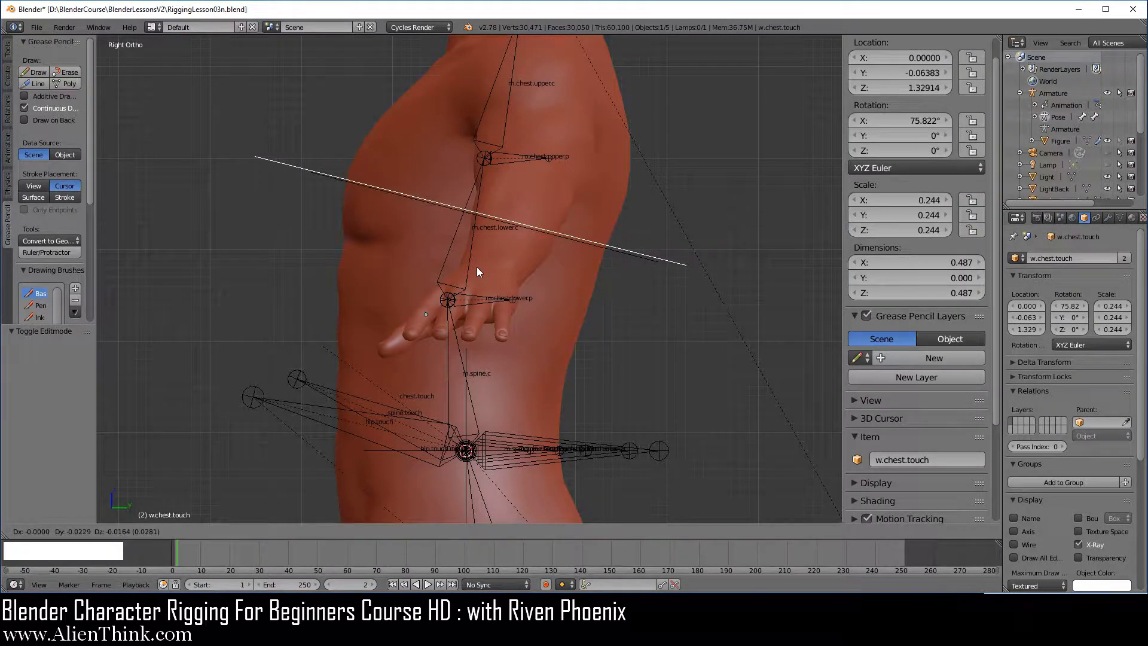
pyautogui.click(476, 270)
pyautogui.moveTo(447, 264); pyautogui.dragTo(454, 391, button='middle')
pyautogui.moveTo(579, 416); pyautogui.dragTo(452, 399, button='middle')
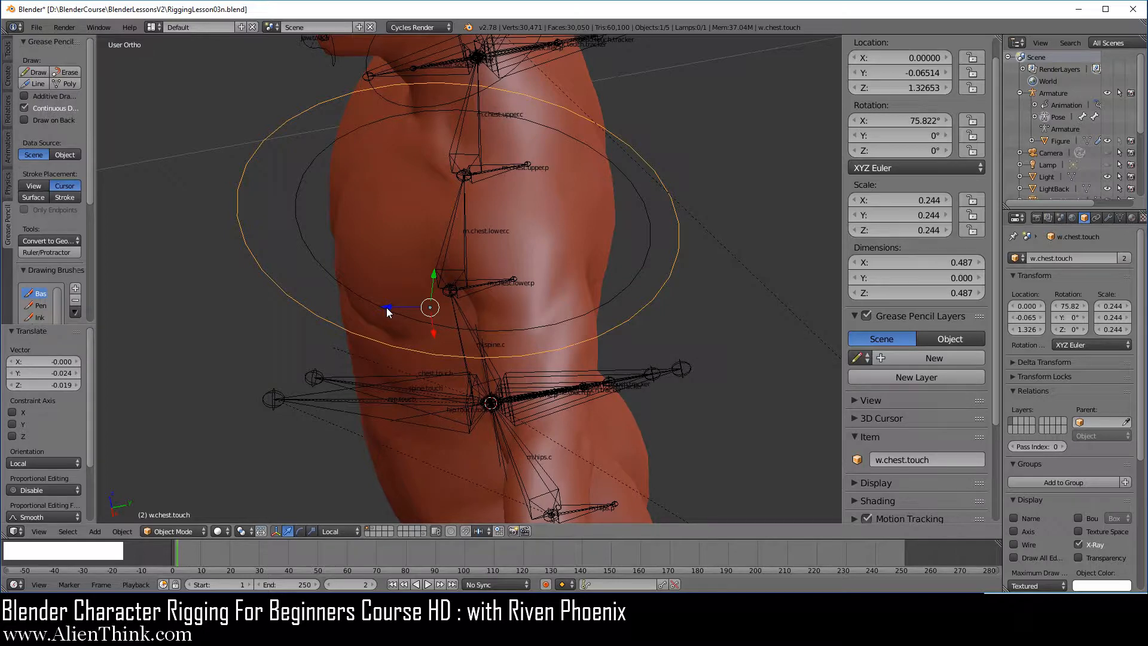
pyautogui.moveTo(387, 311); pyautogui.dragTo(401, 299)
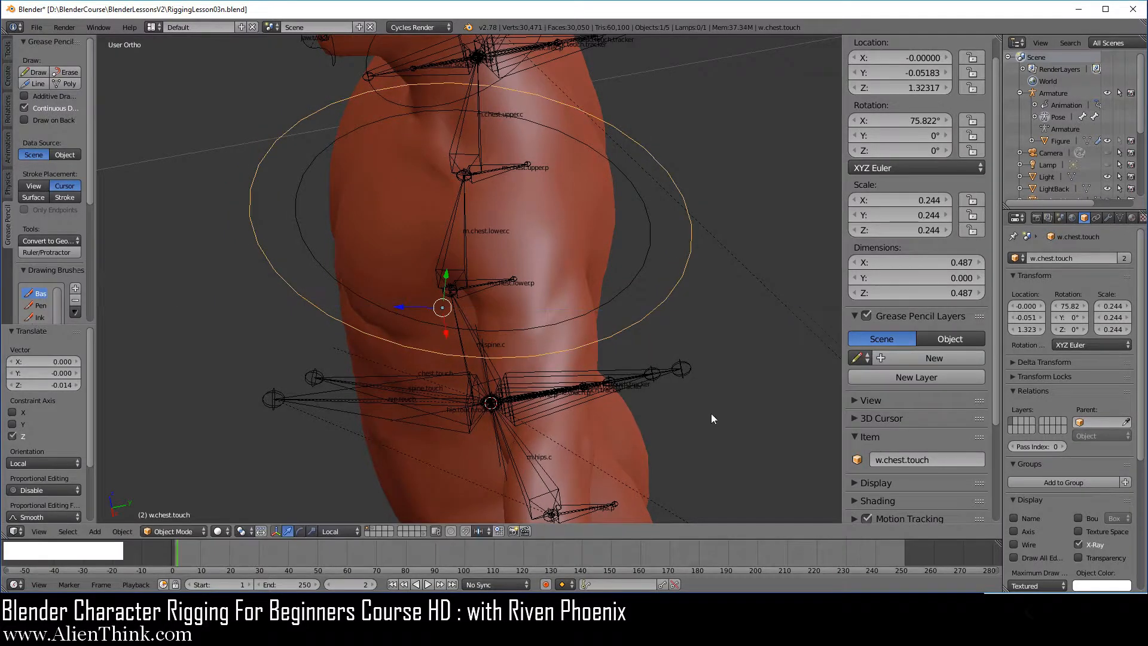
# In Edit Mode, scale the circle's mesh up slightly to a diameter of about 0.512.
pyautogui.press('Tab')
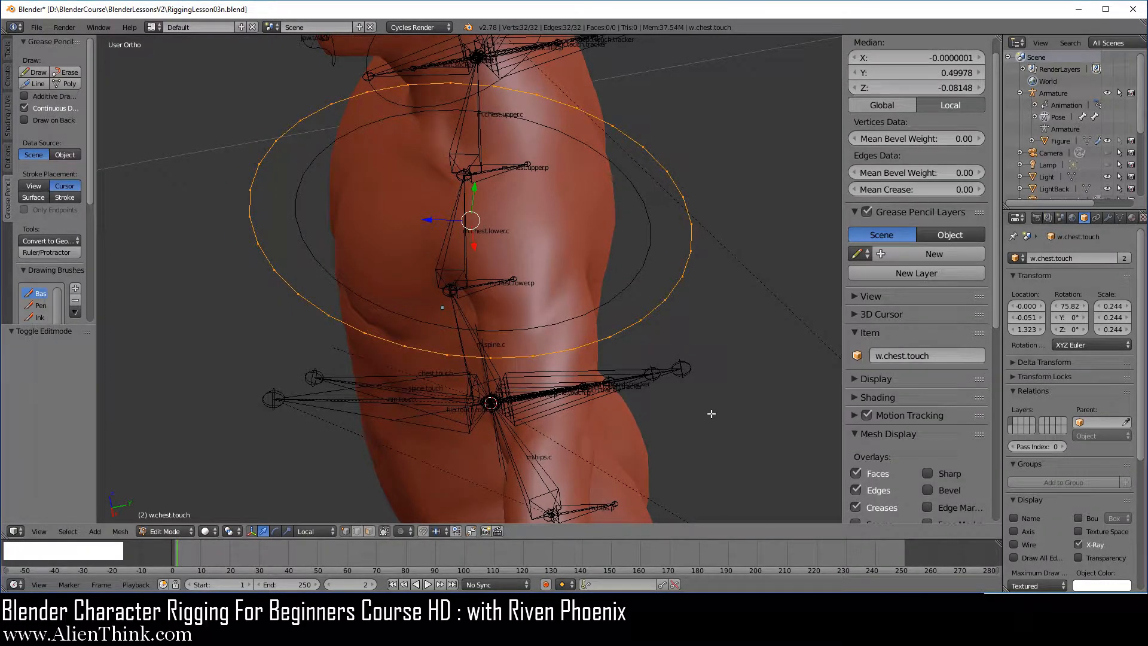
pyautogui.moveTo(570, 363); pyautogui.dragTo(542, 438, button='middle')
pyautogui.moveTo(604, 417); pyautogui.dragTo(640, 440, button='middle')
pyautogui.click(654, 450)
pyautogui.press('Tab')
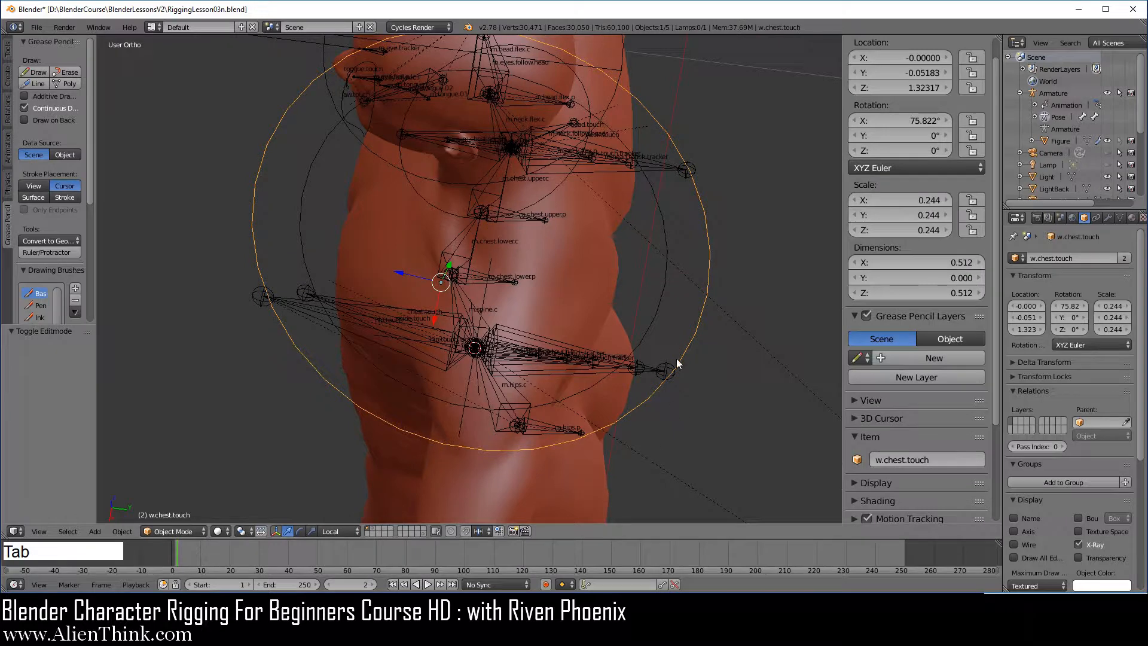
# Scale the w.chest.touch object down to about 0.203 and compare it with the displayed bone shape.
pyautogui.press('s')
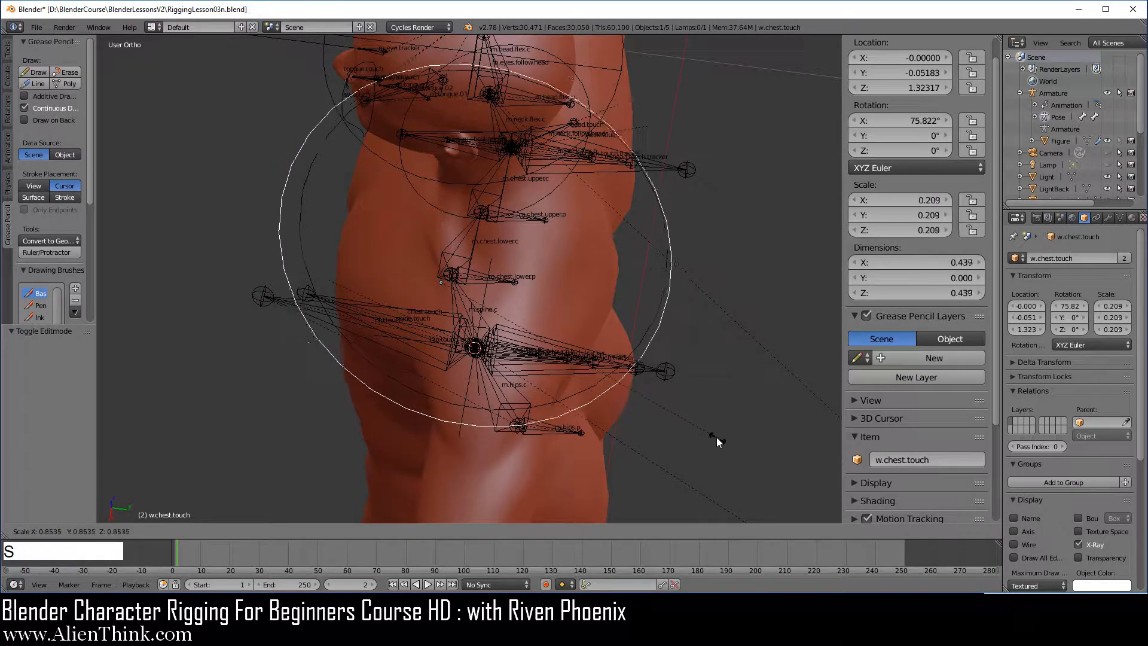
pyautogui.click(705, 431)
pyautogui.moveTo(700, 431); pyautogui.dragTo(442, 308, button='middle')
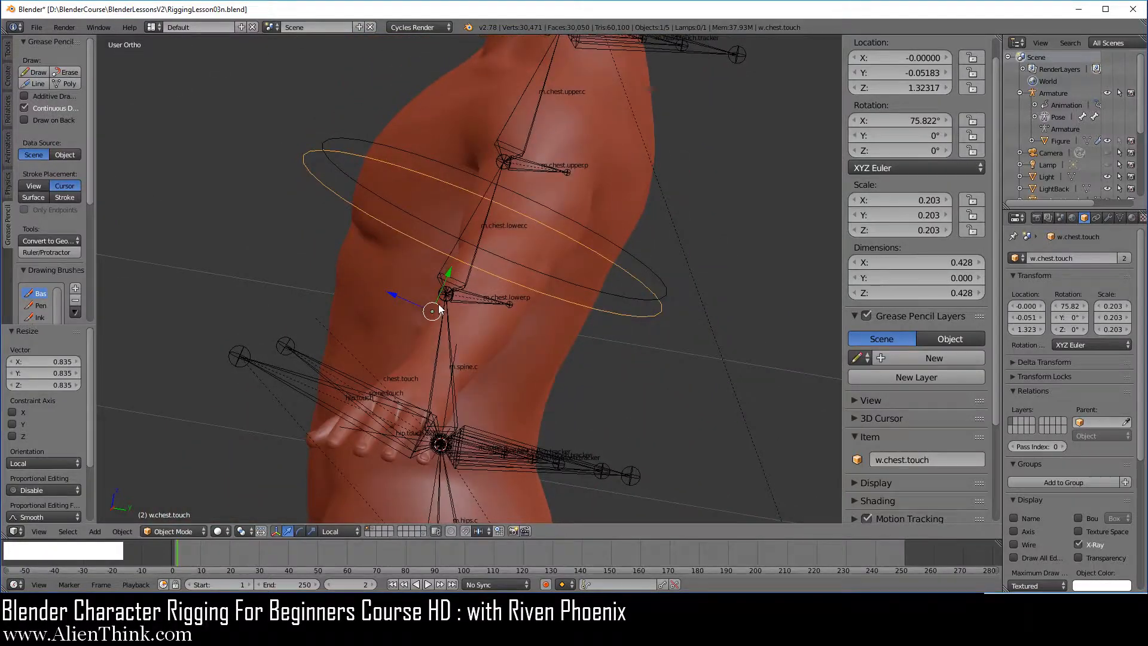
pyautogui.moveTo(561, 352); pyautogui.dragTo(486, 337, button='middle')
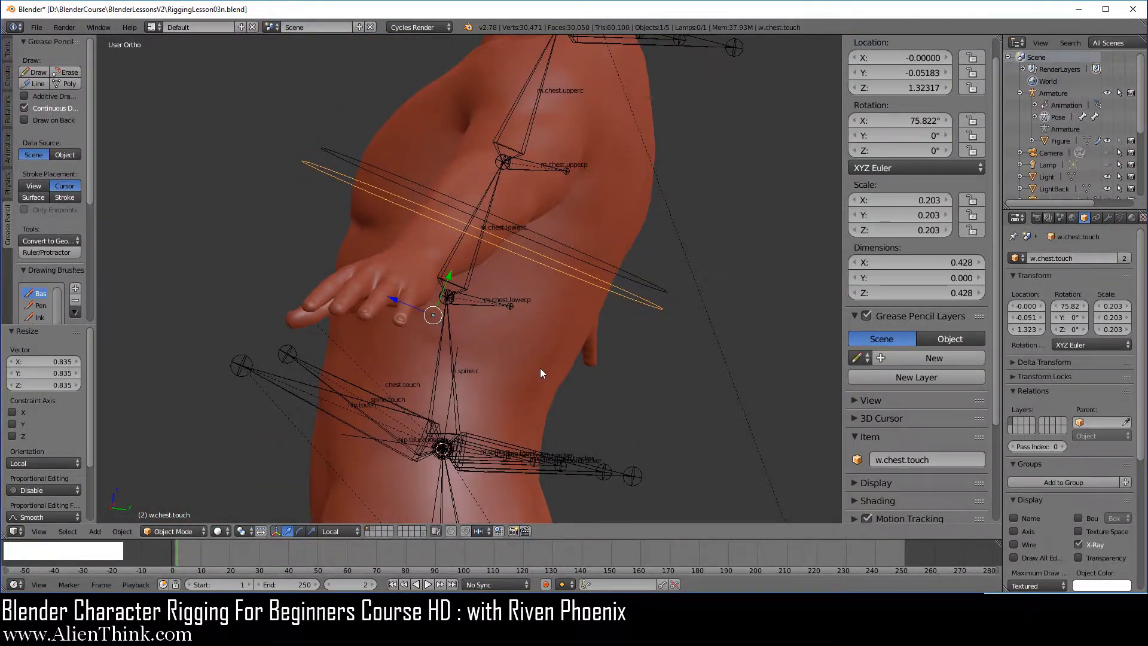
# Move the w.chest.touch object to about Y -0.039 and Z 1.341, and scale it to about 0.208.
pyautogui.press('KP_3')
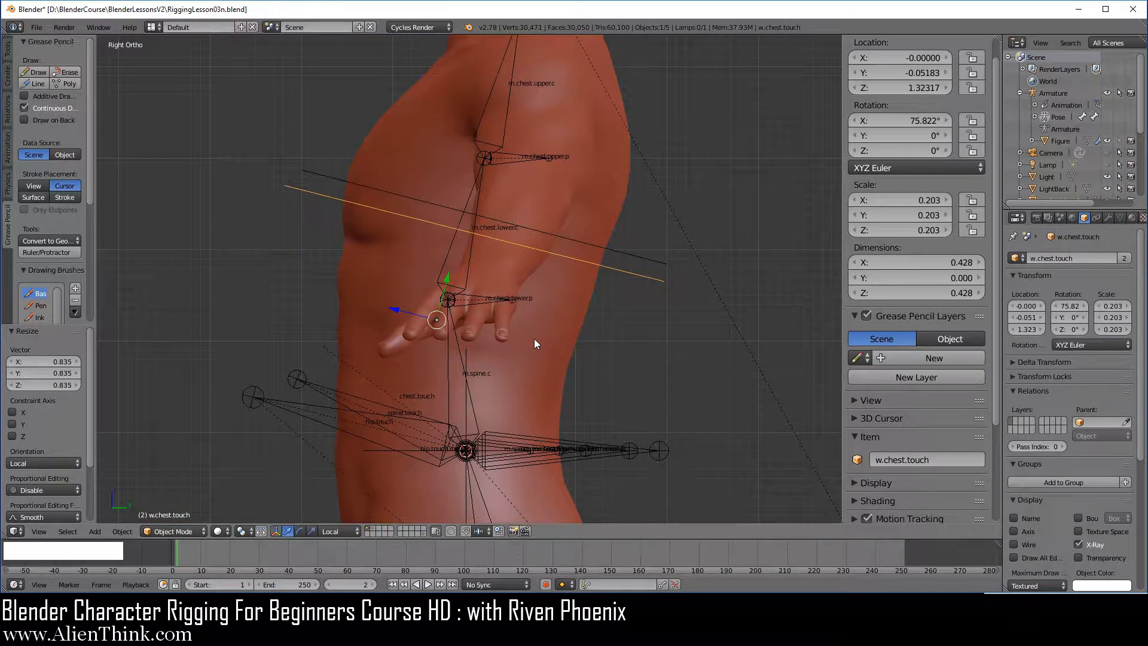
pyautogui.press('g')
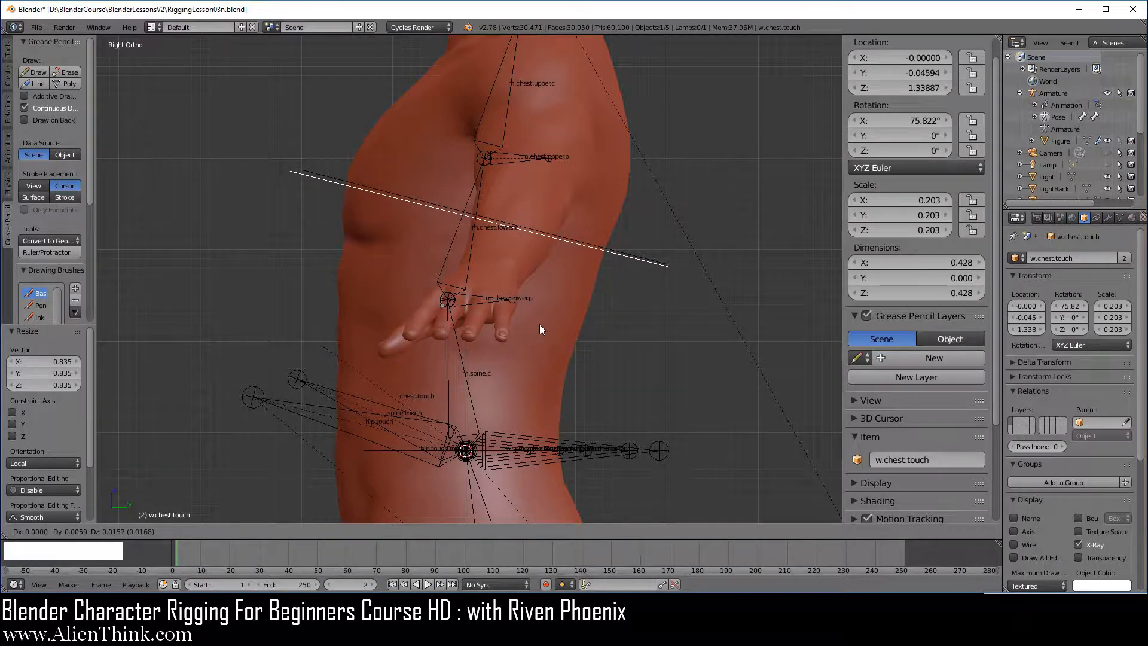
pyautogui.click(546, 322)
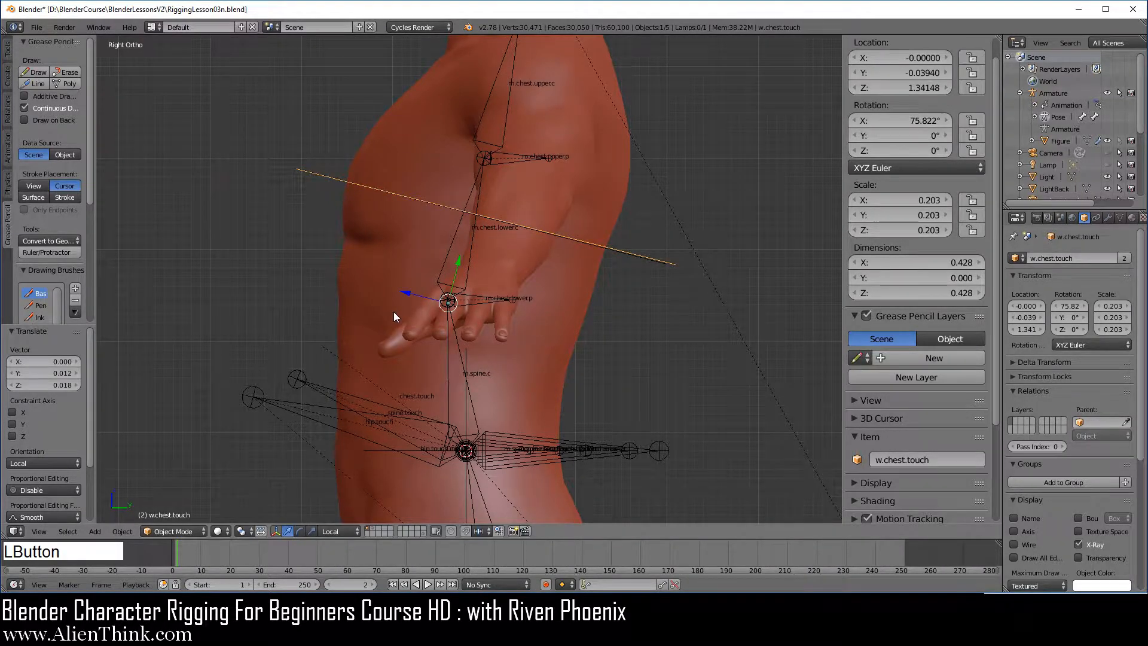
pyautogui.moveTo(397, 312); pyautogui.dragTo(434, 403, button='middle')
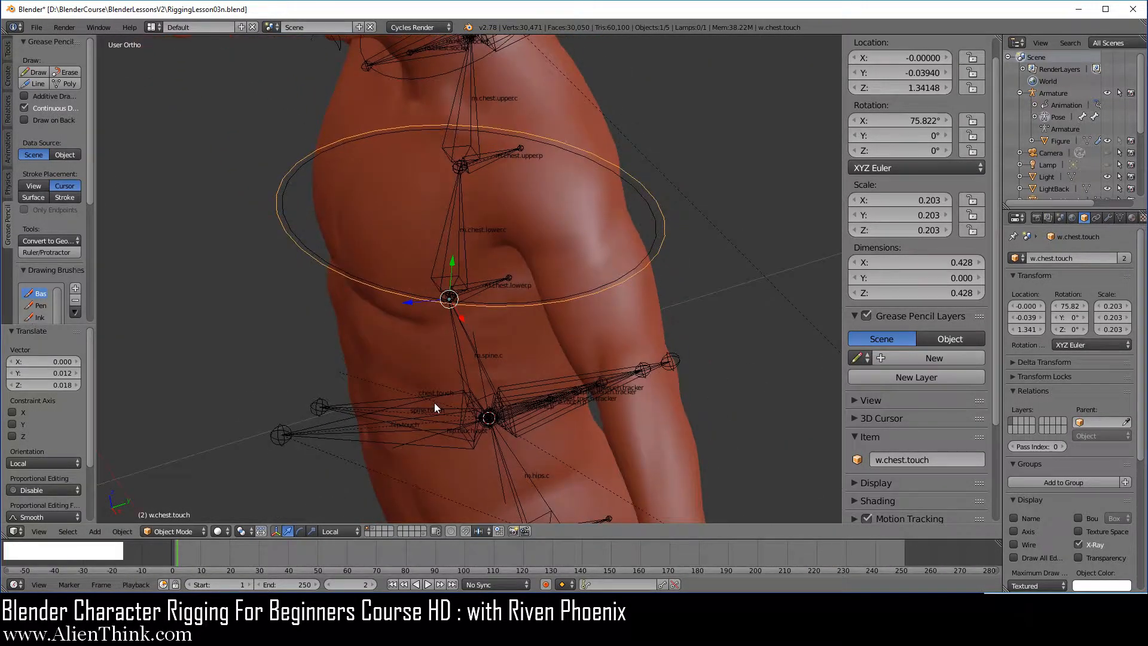
pyautogui.press('s')
pyautogui.click(545, 380)
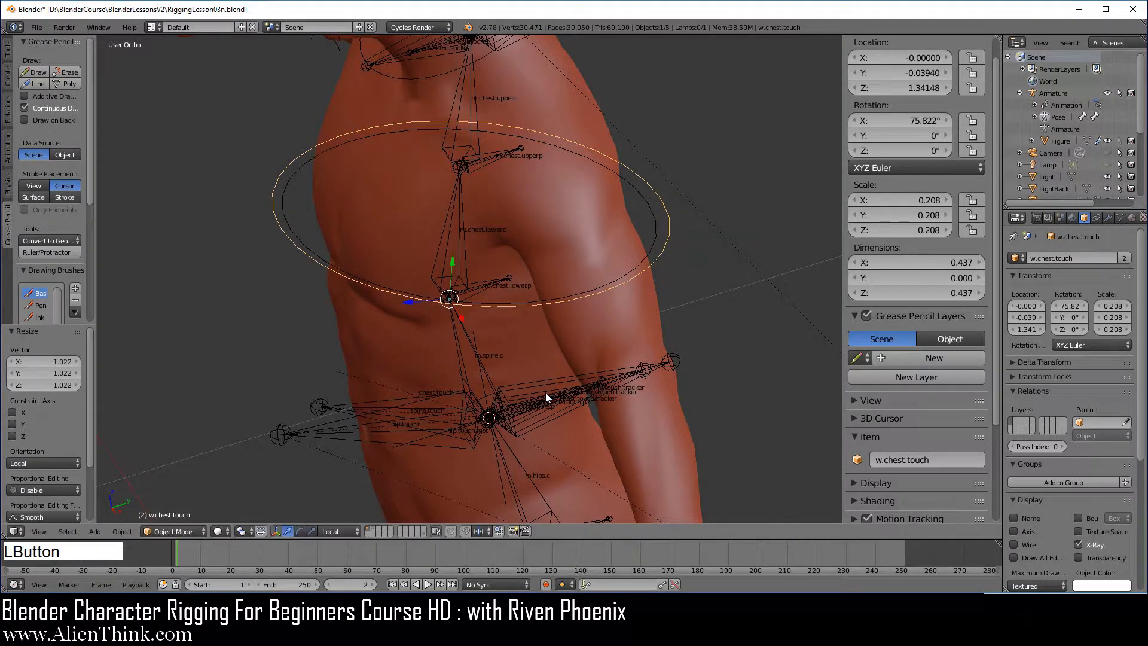
# In Edit Mode, enlarge the circle's mesh to a diameter of about 0.506, and move the w.chest.touch object to the last scene layer.
pyautogui.press('KP_1')
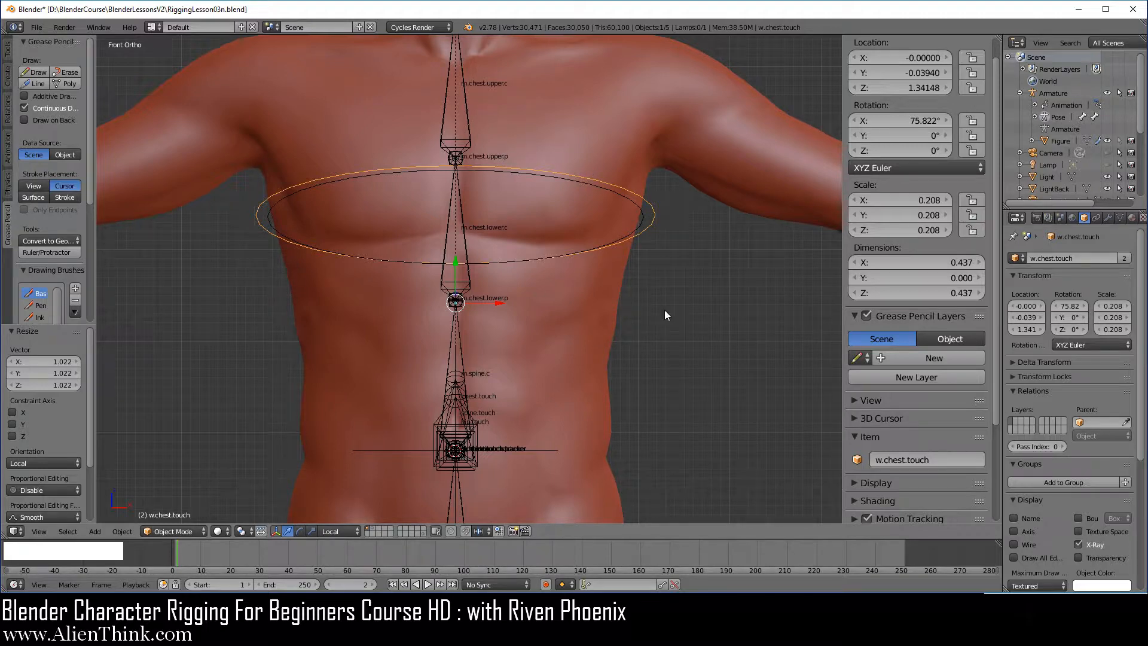
pyautogui.press('Tab')
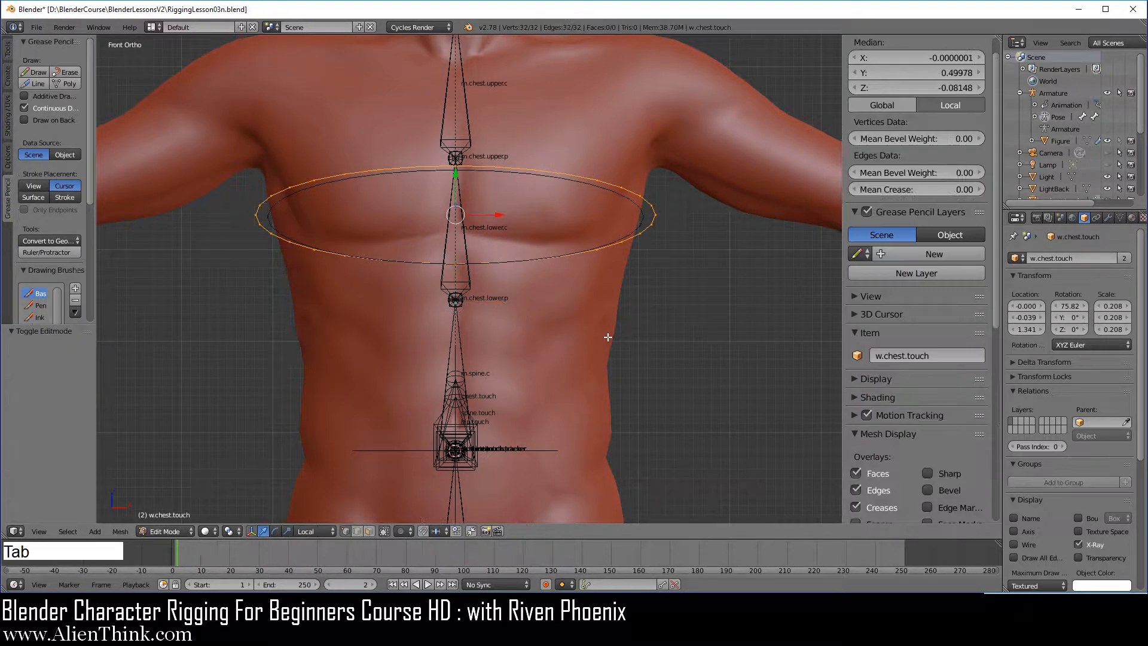
pyautogui.press('s')
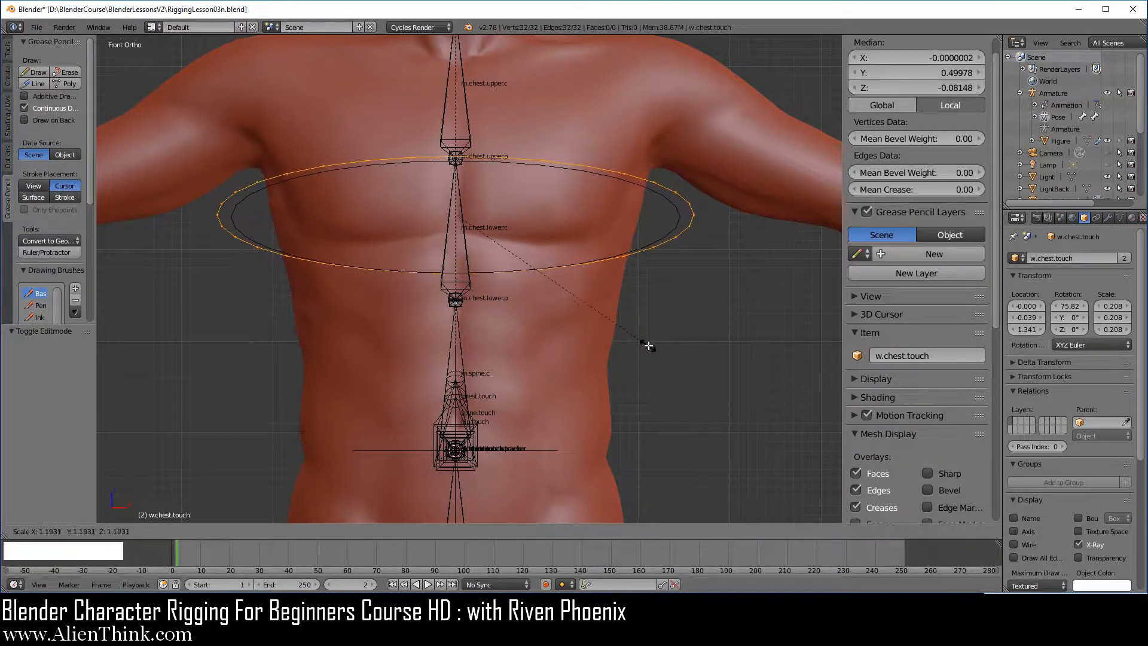
pyautogui.click(641, 342)
pyautogui.press('Tab')
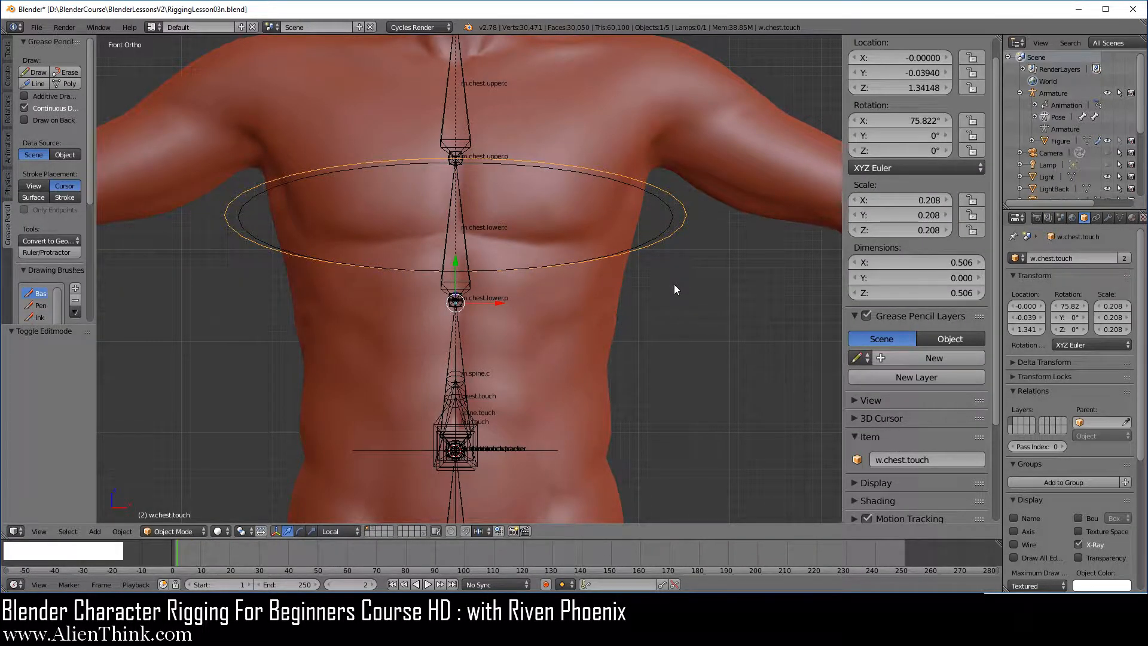
pyautogui.press('m')
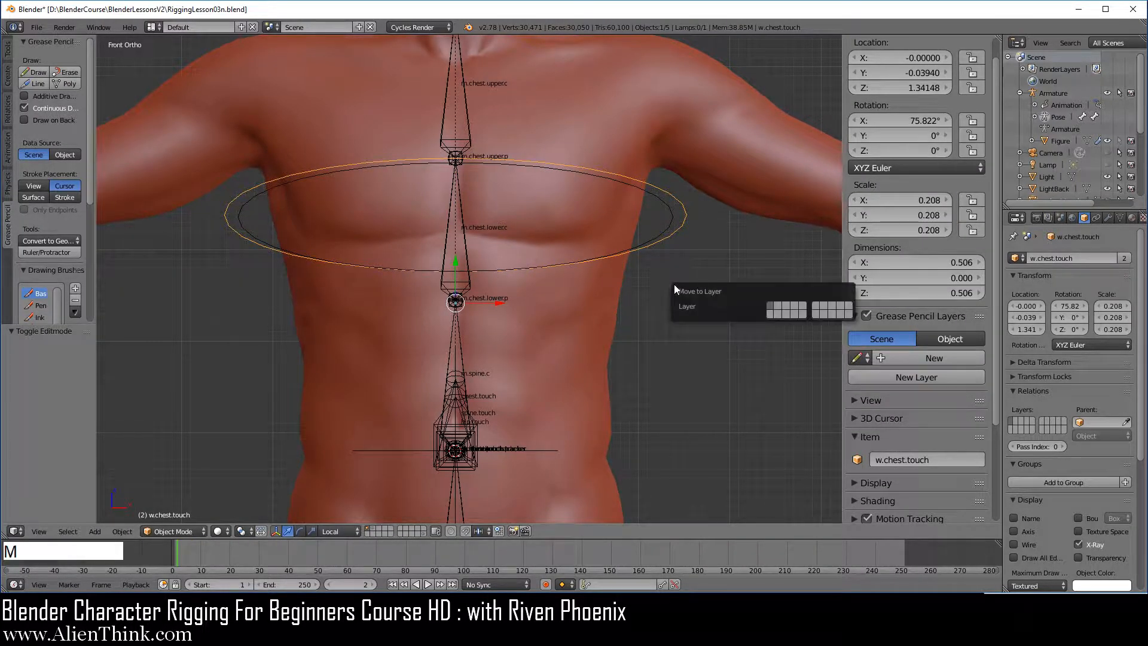
pyautogui.click(851, 314)
# Select the chest.touch bone by its circle shape and move it to the first bone layer.
pyautogui.rightClick(667, 208)
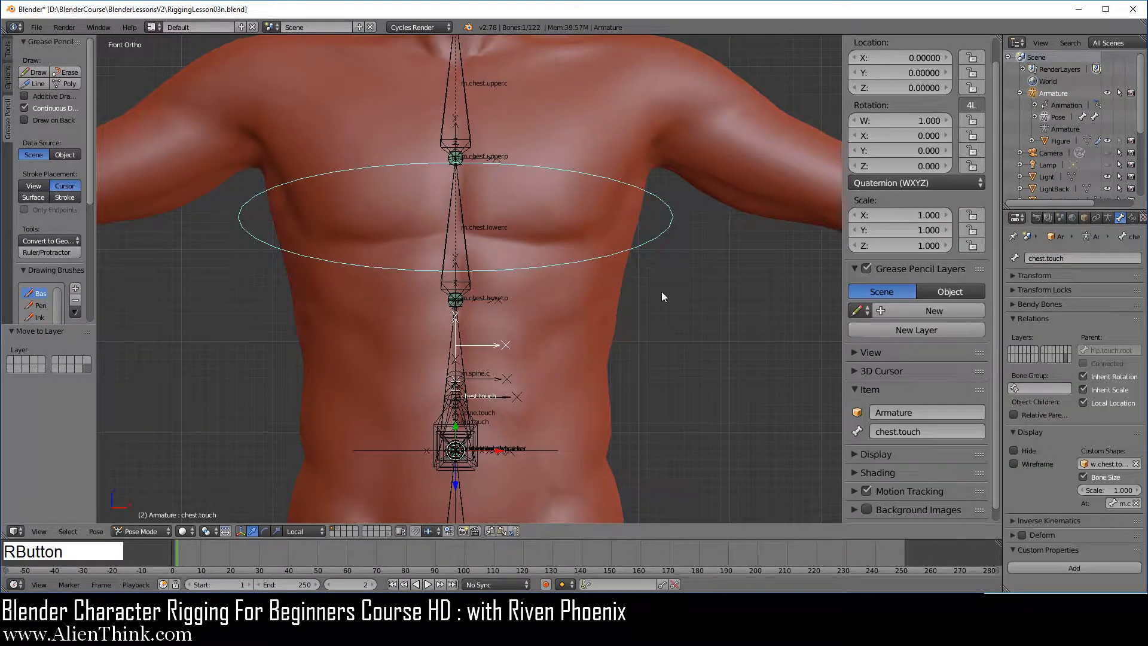
pyautogui.scroll(-2, 661, 297)
pyautogui.moveTo(630, 315); pyautogui.dragTo(529, 310, button='middle')
pyautogui.press('KP_3')
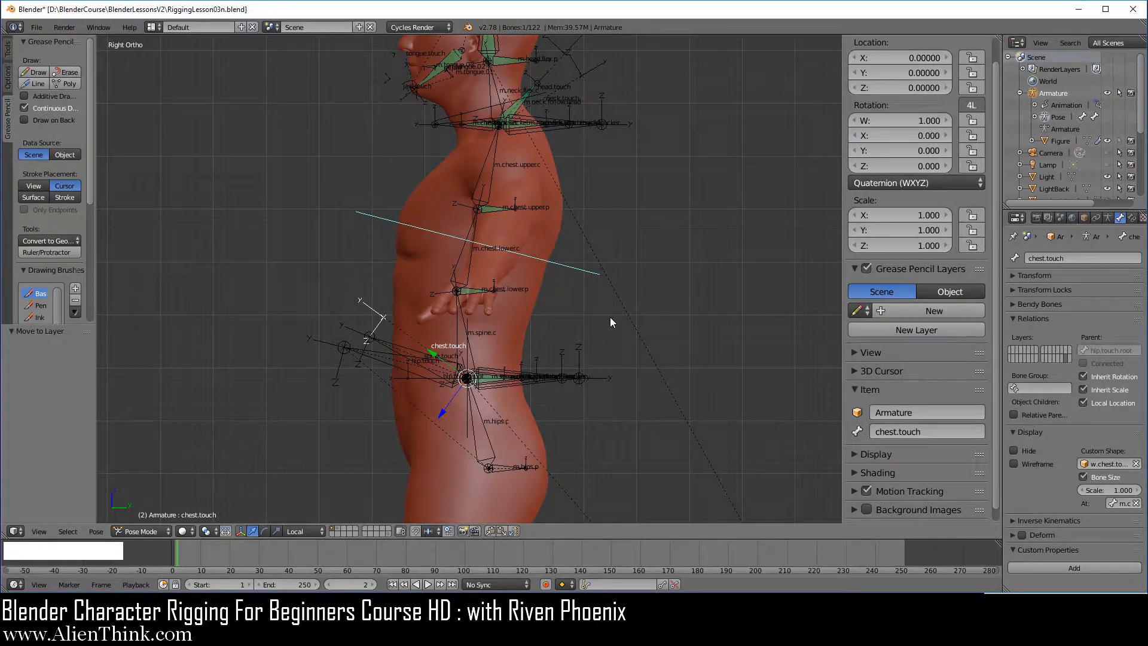
pyautogui.press('r')
pyautogui.rightClick(633, 322)
pyautogui.scroll(2, 621, 314)
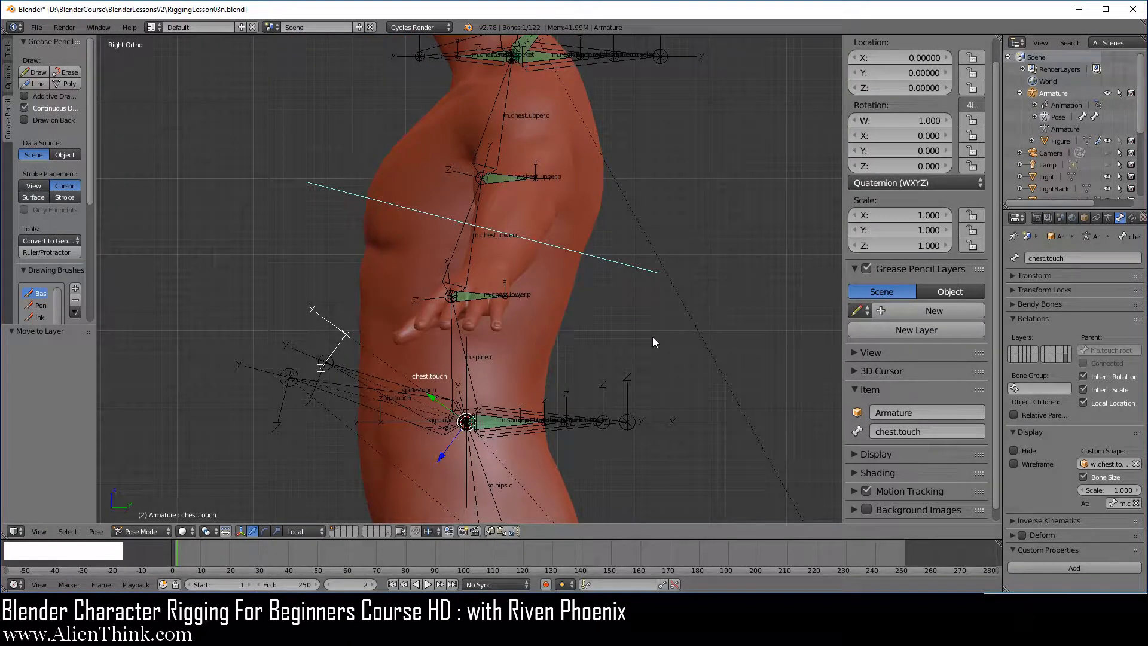
pyautogui.press('m')
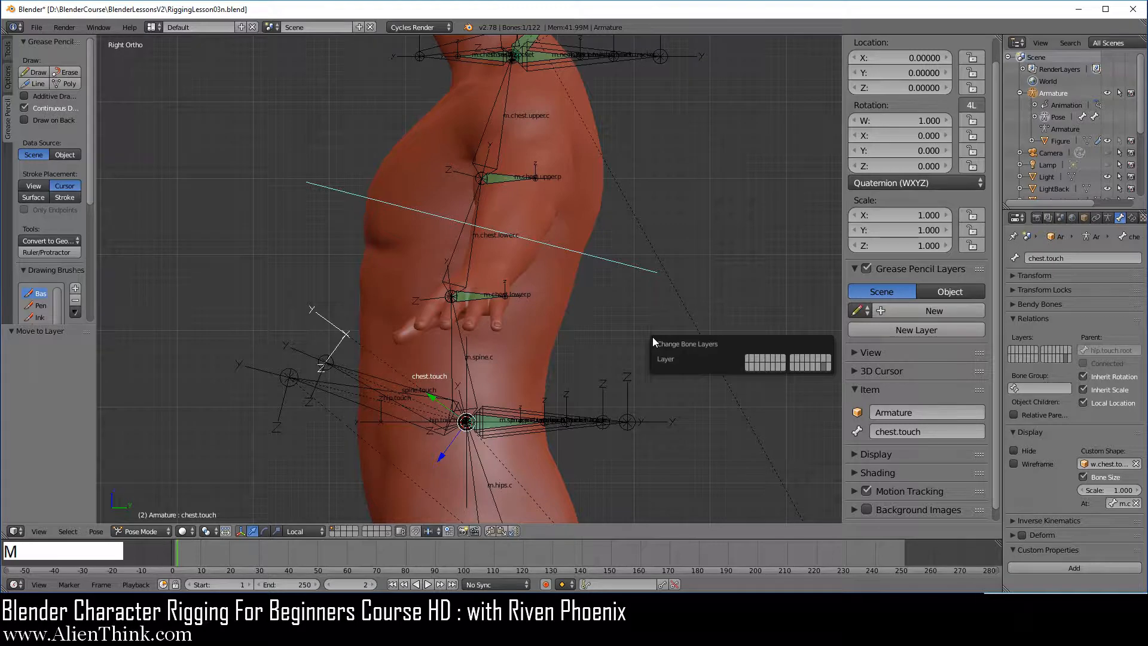
pyautogui.click(749, 361)
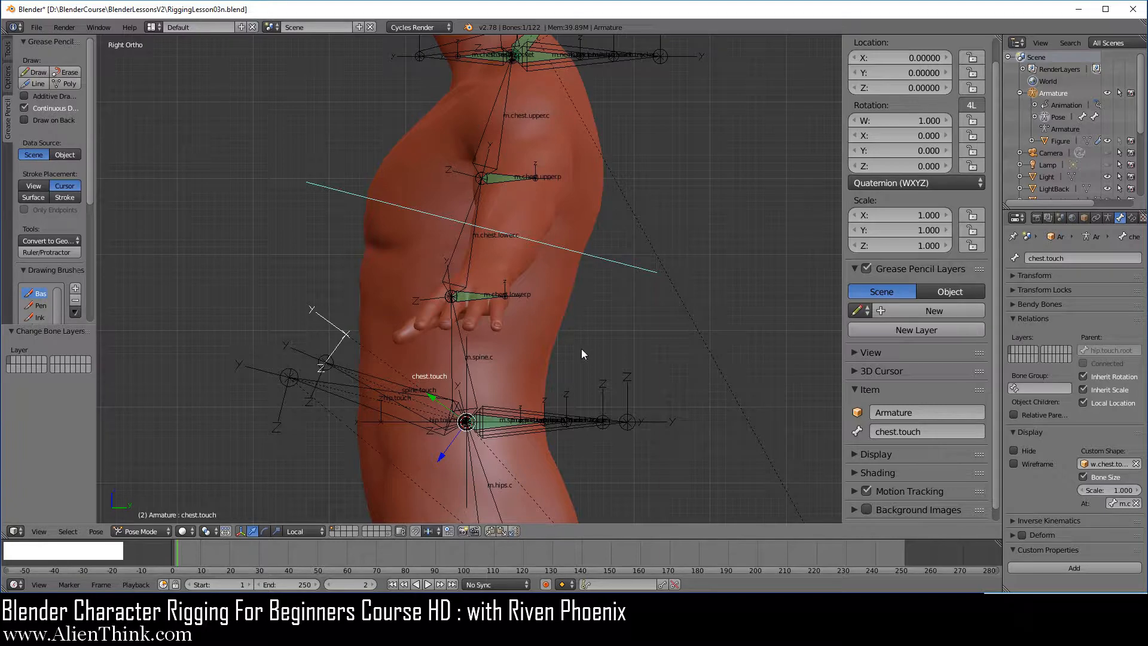
# Show only the first armature layer to check which touch controls it holds.
pyautogui.keyDown('shift'); pyautogui.moveTo(583, 353); pyautogui.dragTo(605, 315, button='middle'); pyautogui.keyUp('shift')
pyautogui.click(1108, 218)
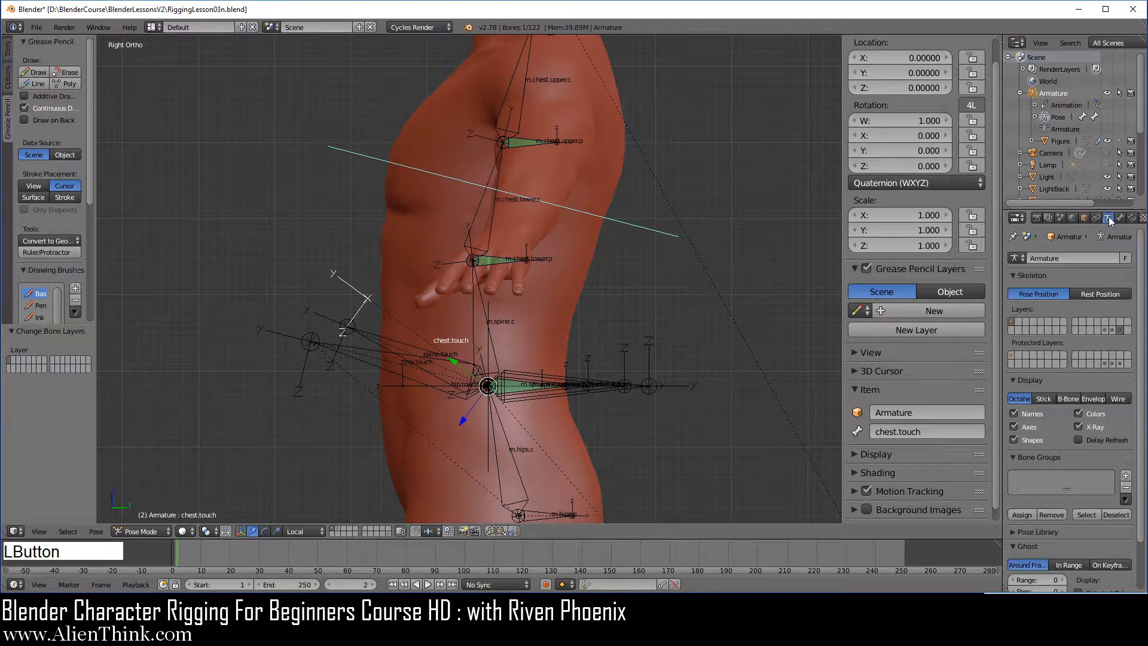
pyautogui.click(1012, 323)
pyautogui.scroll(-3, 678, 339)
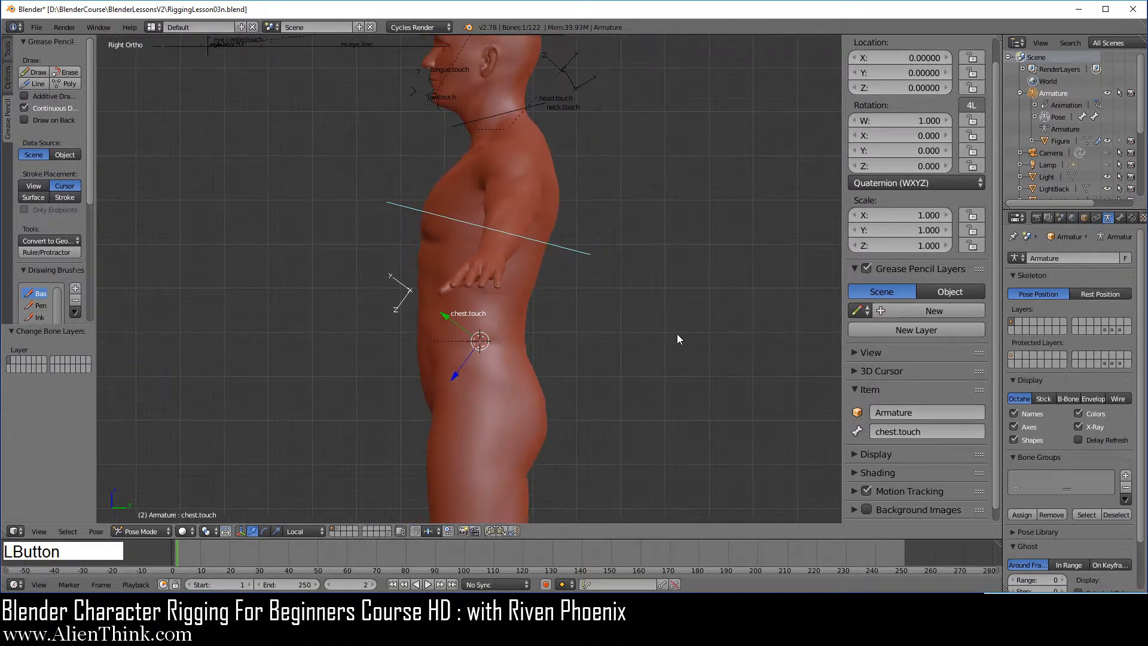
pyautogui.keyDown('shift'); pyautogui.moveTo(564, 300); pyautogui.dragTo(581, 347, button='middle'); pyautogui.keyUp('shift')
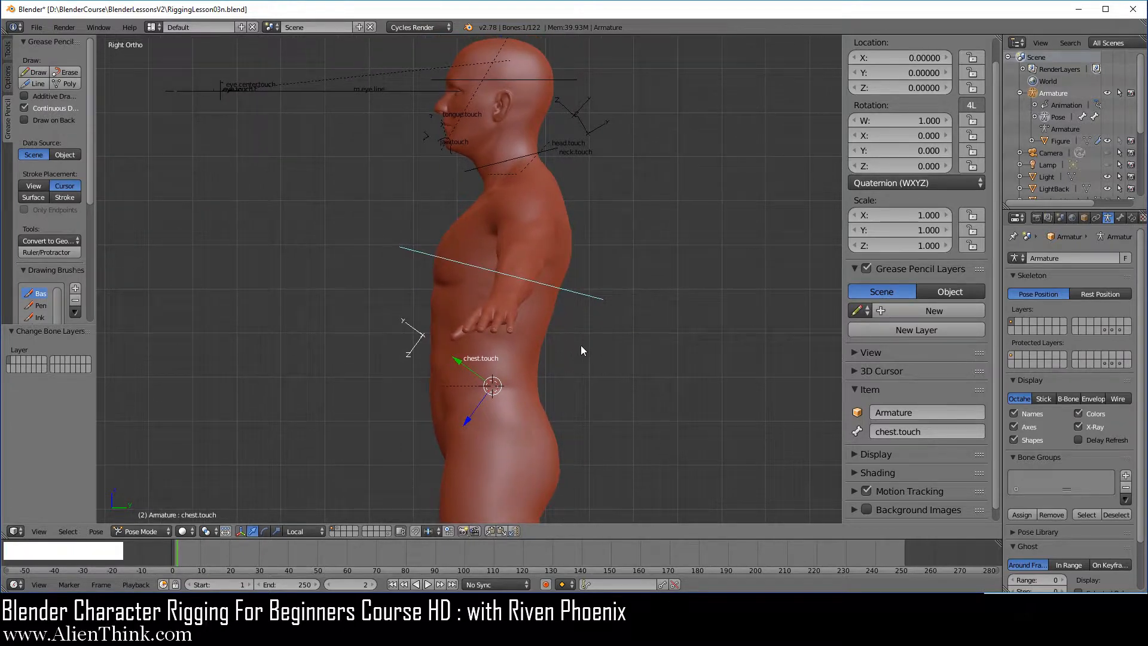
pyautogui.scroll(1, 583, 351)
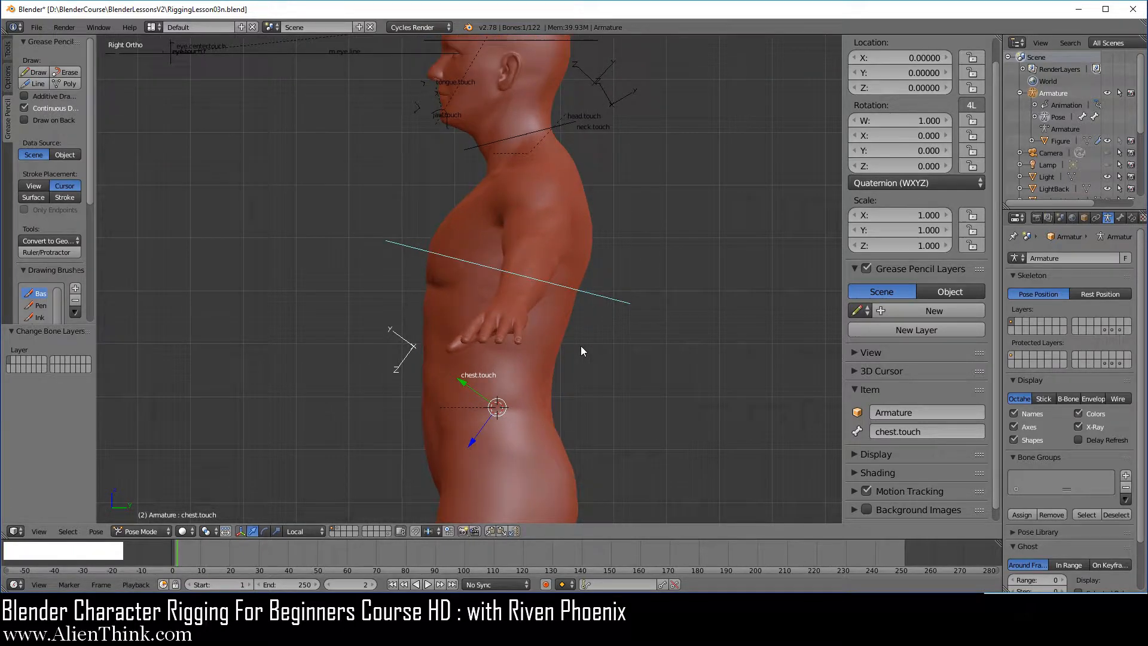
# Add the last armature layer to the display alongside the first one.
pyautogui.keyDown('shift'); pyautogui.click(1122, 330); pyautogui.keyUp('shift')
pyautogui.keyDown('shift'); pyautogui.moveTo(619, 367); pyautogui.dragTo(592, 344, button='middle'); pyautogui.keyUp('shift')
pyautogui.scroll(1, 610, 336)
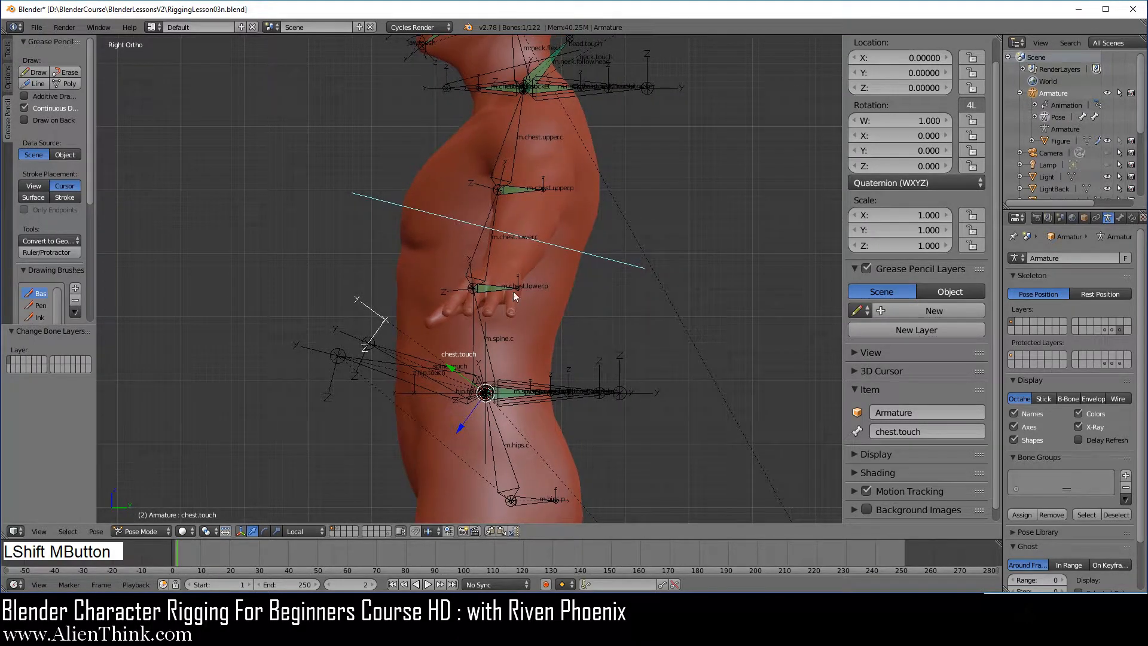
# Save the file as RiggingLesson03o.blend in the BlenderLessonsV2 folder, overwriting the existing file.
pyautogui.click(36, 29)
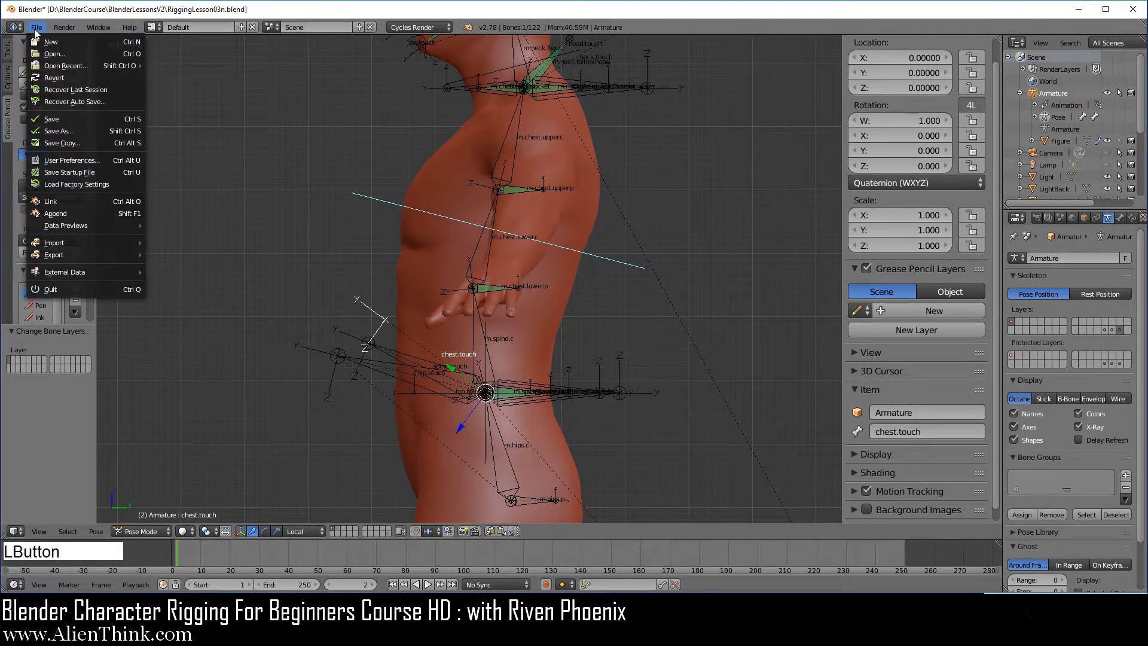
pyautogui.click(86, 129)
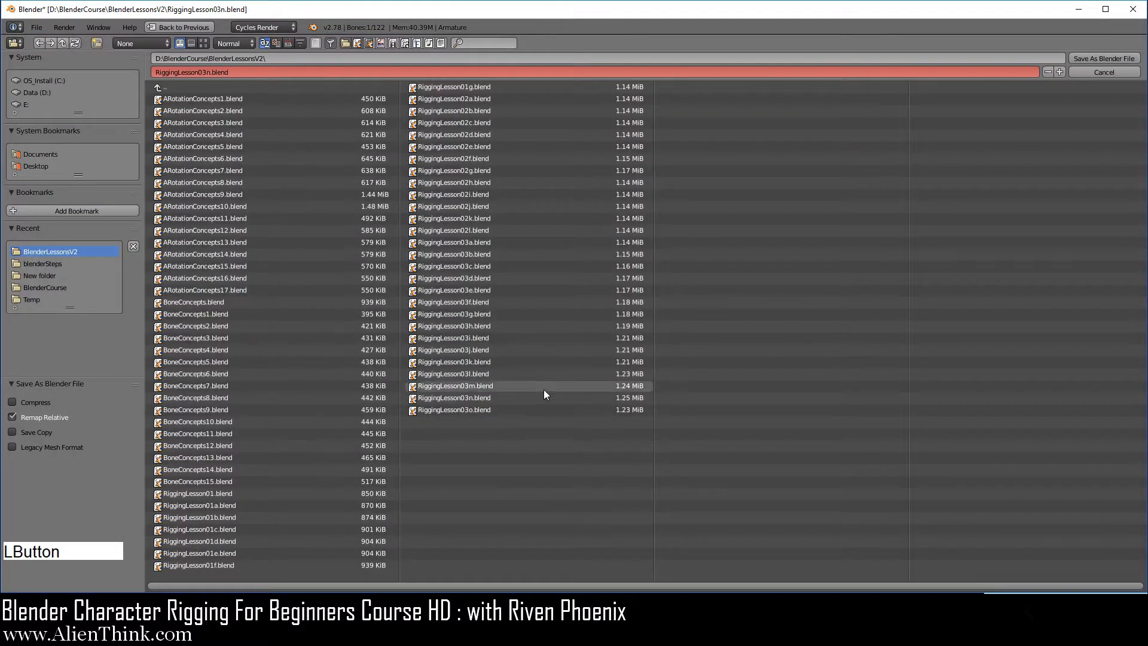
pyautogui.click(486, 410)
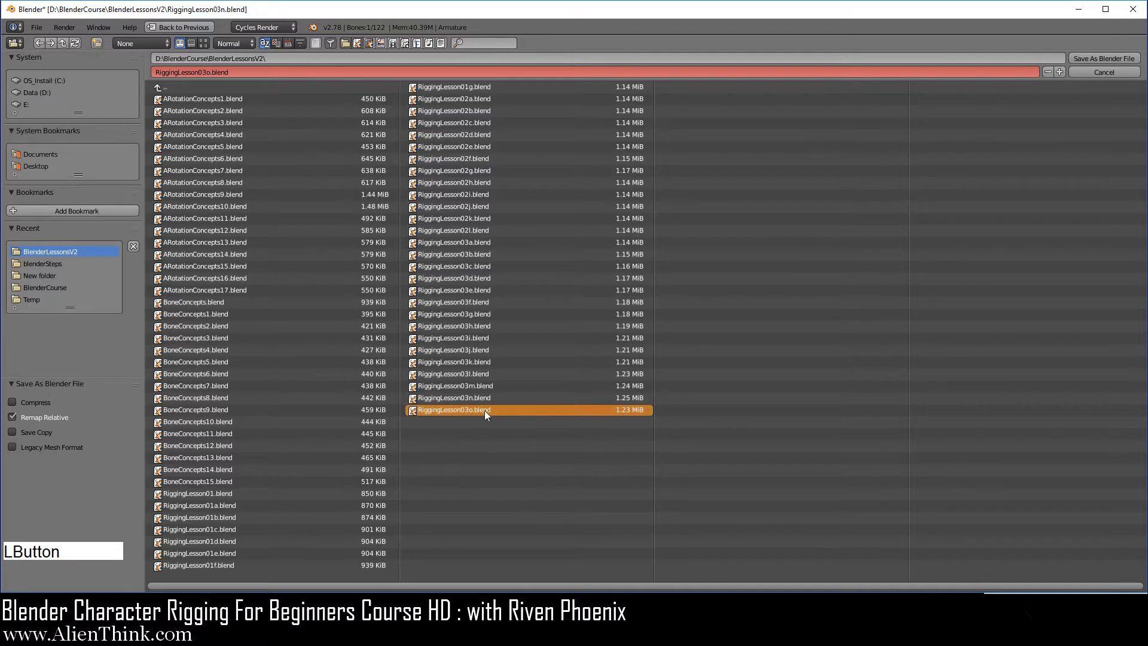
pyautogui.click(1104, 58)
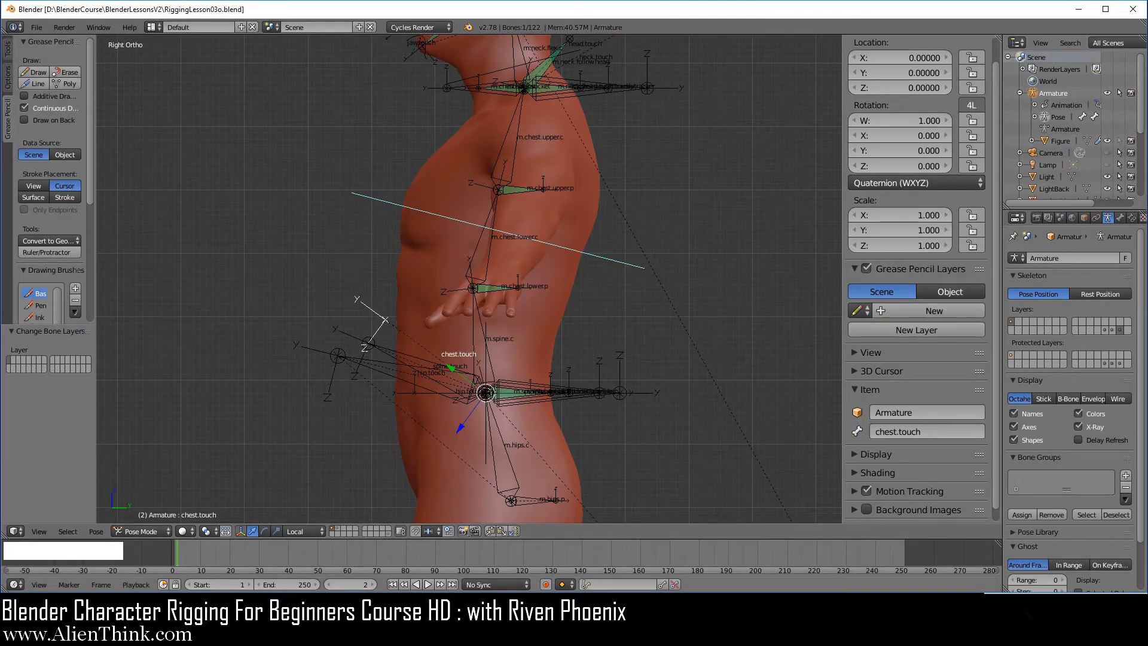